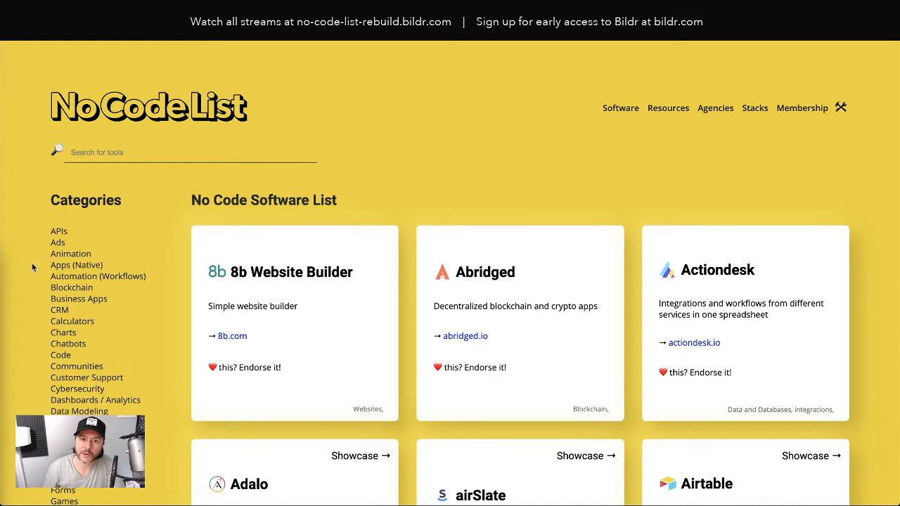
Step: Go from the live site back to the No Code List editor, then start a blank browser tab
click(429, 21)
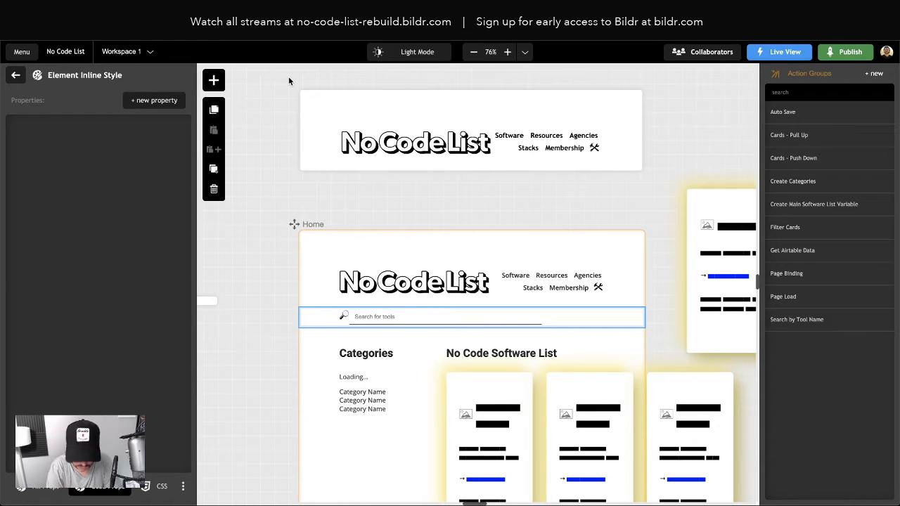
key(super+t)
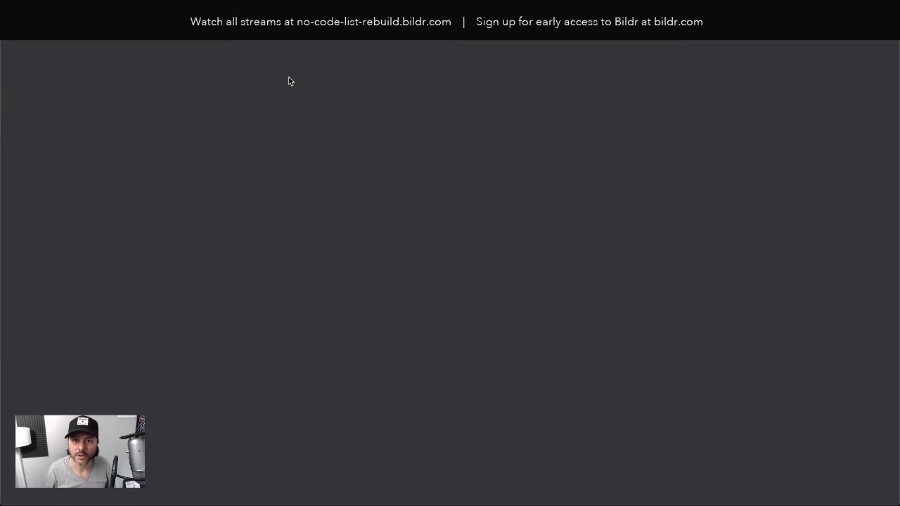
Step: Load bildr.com/community/member in the new tab
text(bildr.com/)
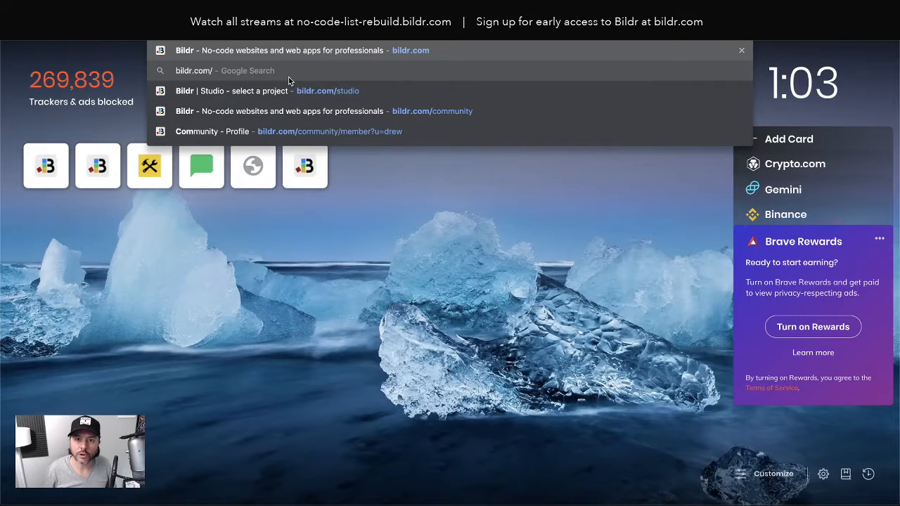
text(community/member)
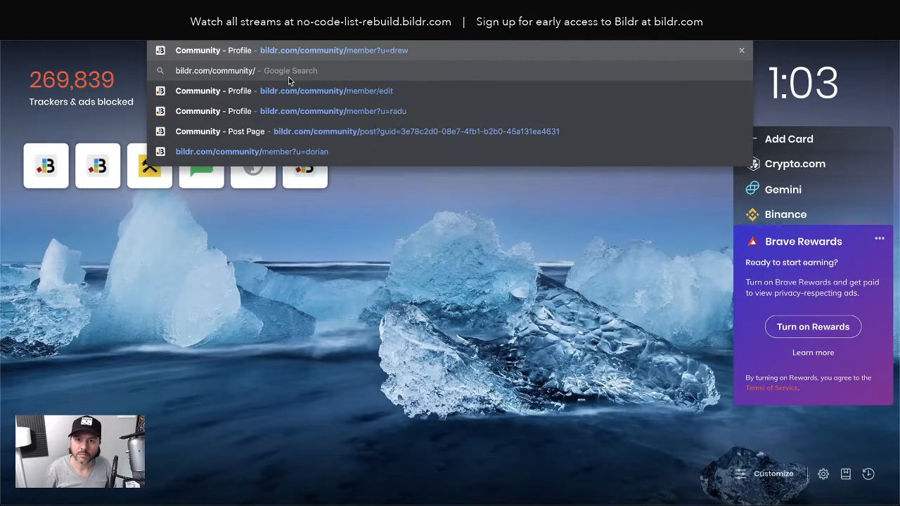
key(Return)
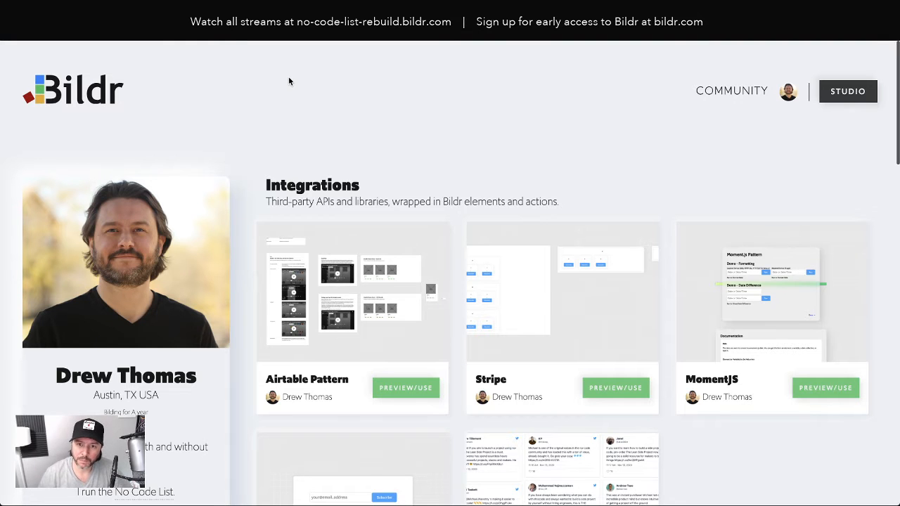
Step: Scroll down to UI Components and open the User Authentication pattern in Bildr Studio
scroll(234, 173, down, 3)
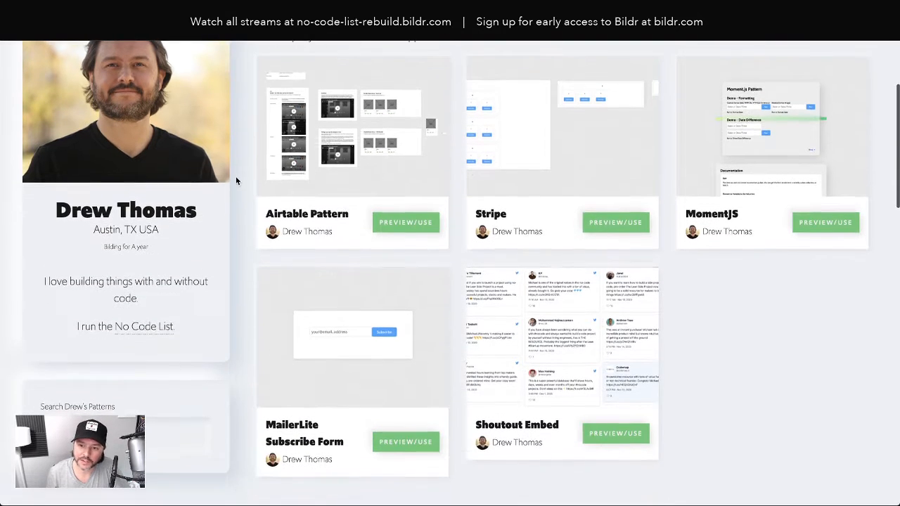
scroll(250, 219, down, 5)
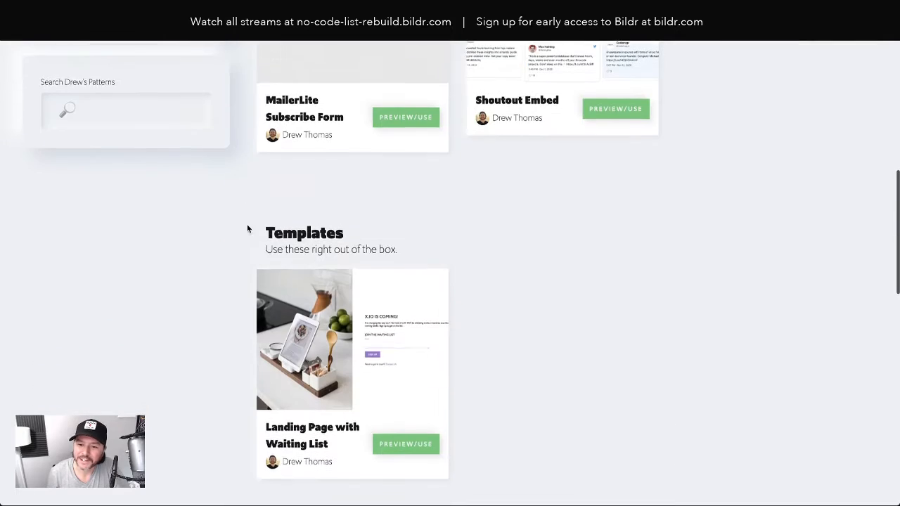
scroll(248, 226, down, 5)
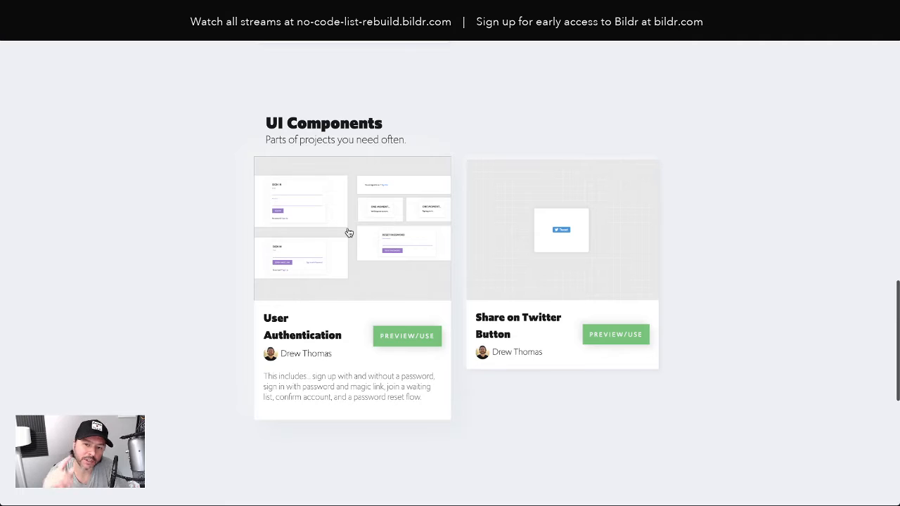
click(349, 232)
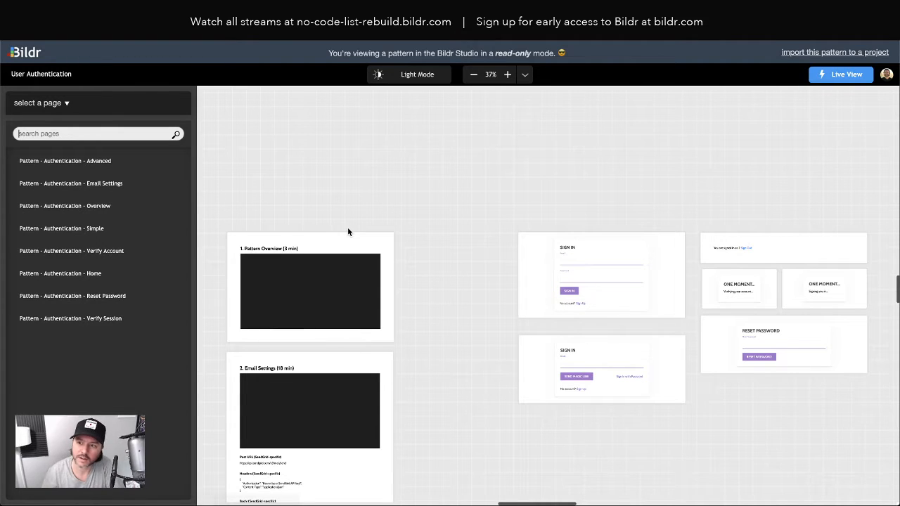
Step: Pan the canvas and open the Pattern - Authentication - Simple page's Sign In element tree
scroll(575, 263, right, 2)
scroll(575, 263, left, 3)
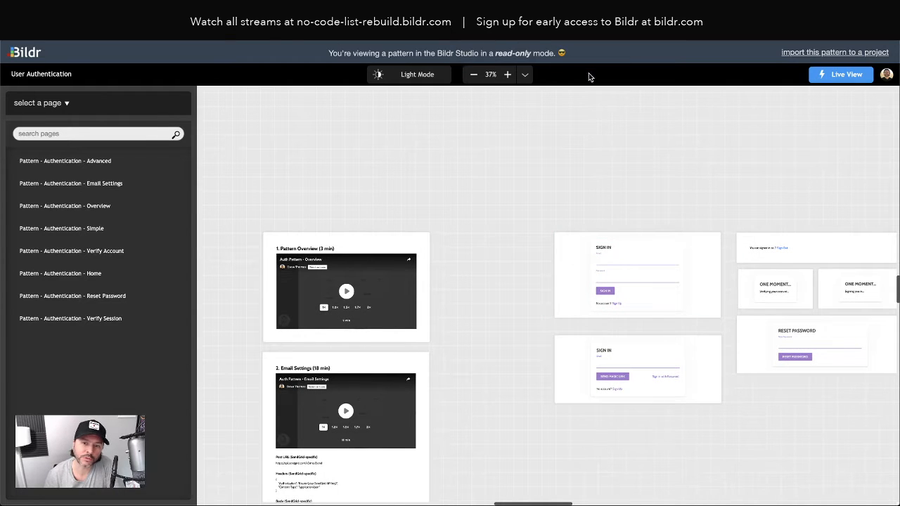
scroll(496, 196, right, 2)
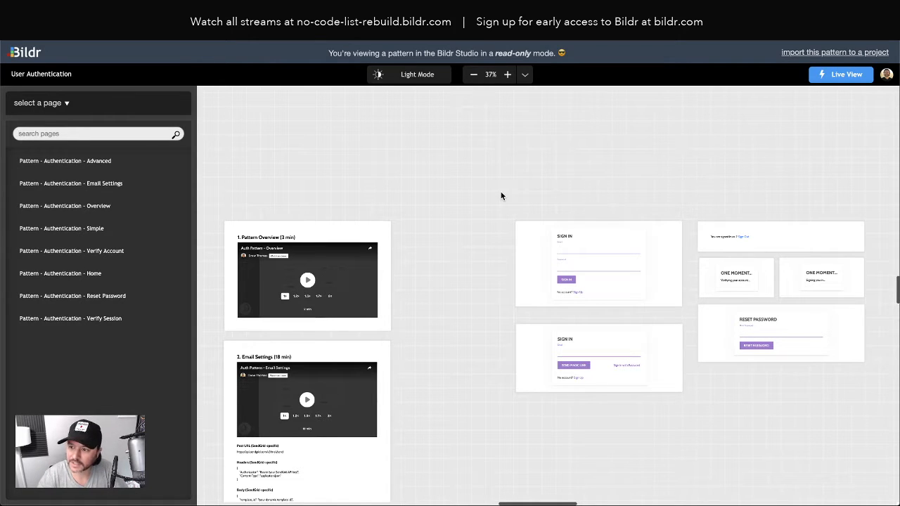
click(581, 249)
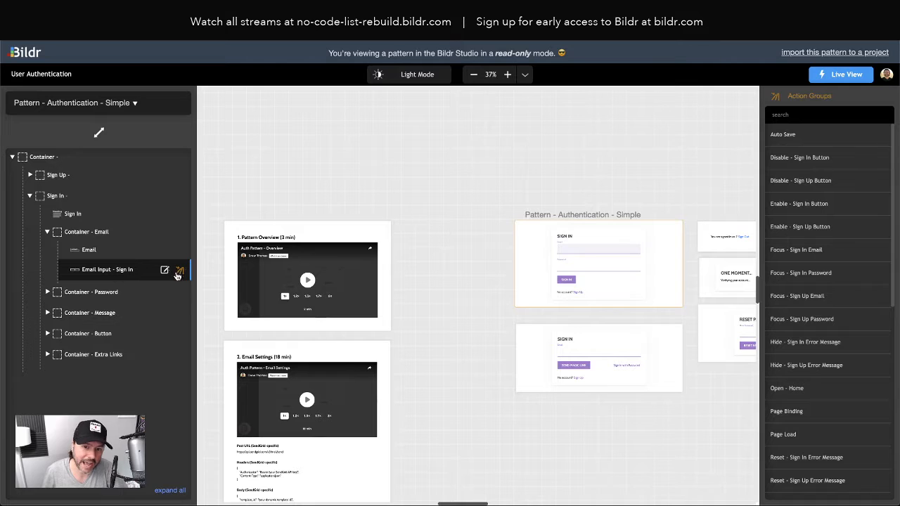
Step: Inspect Email Input - Sign In's focus event, the Hide - Sign In Error Message group and its Reset step
click(101, 270)
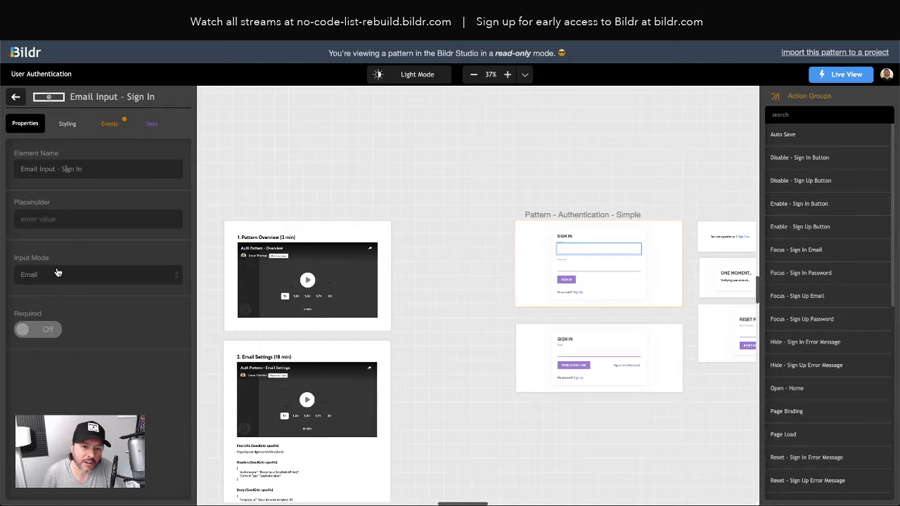
click(118, 123)
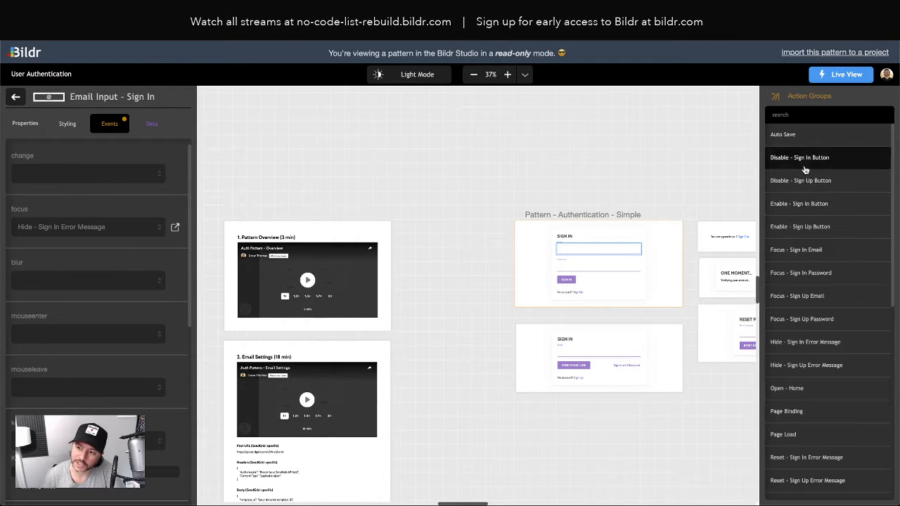
click(800, 342)
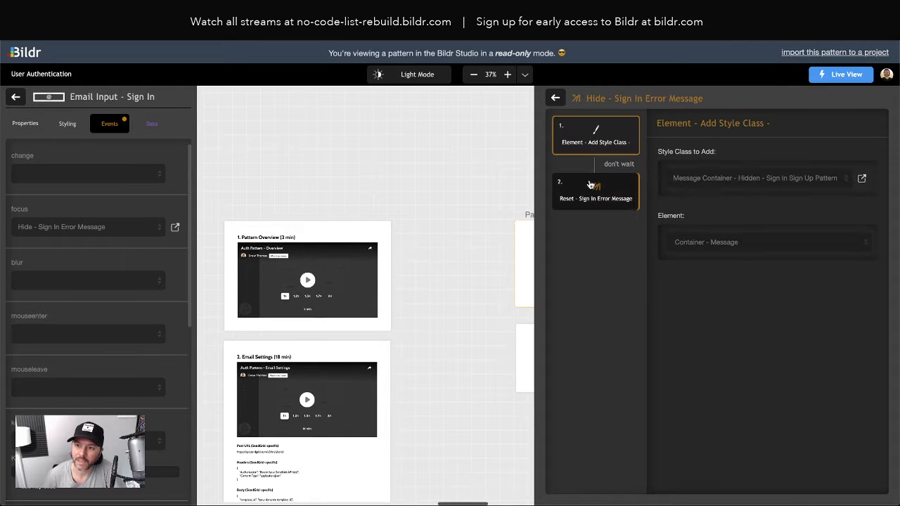
click(587, 201)
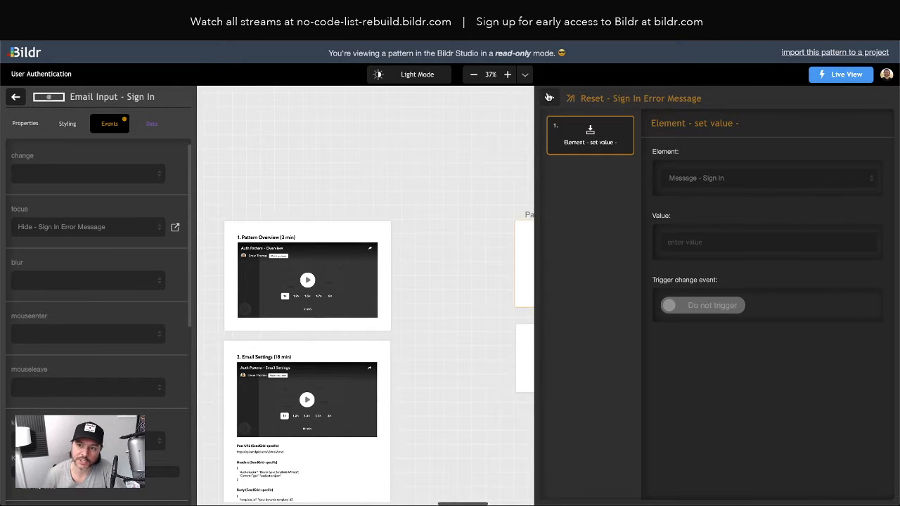
click(553, 98)
click(555, 98)
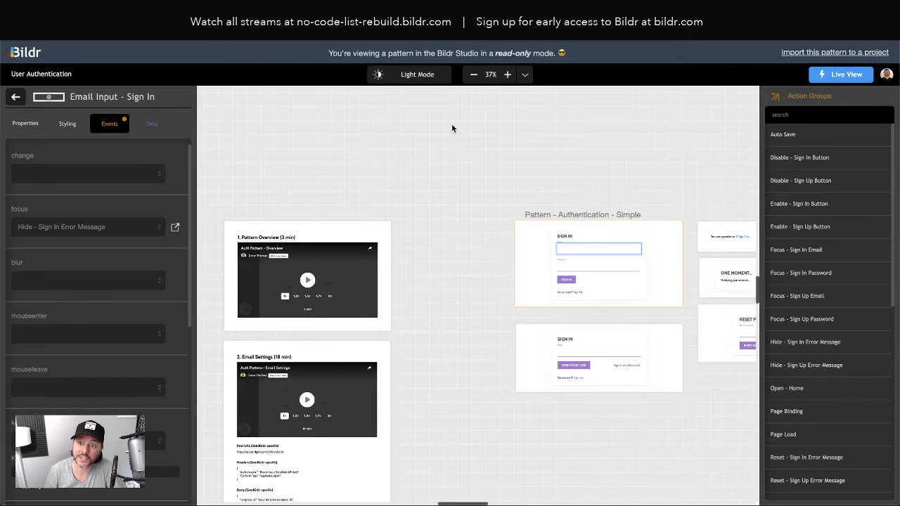
scroll(452, 126, right, 5)
scroll(437, 130, right, 2)
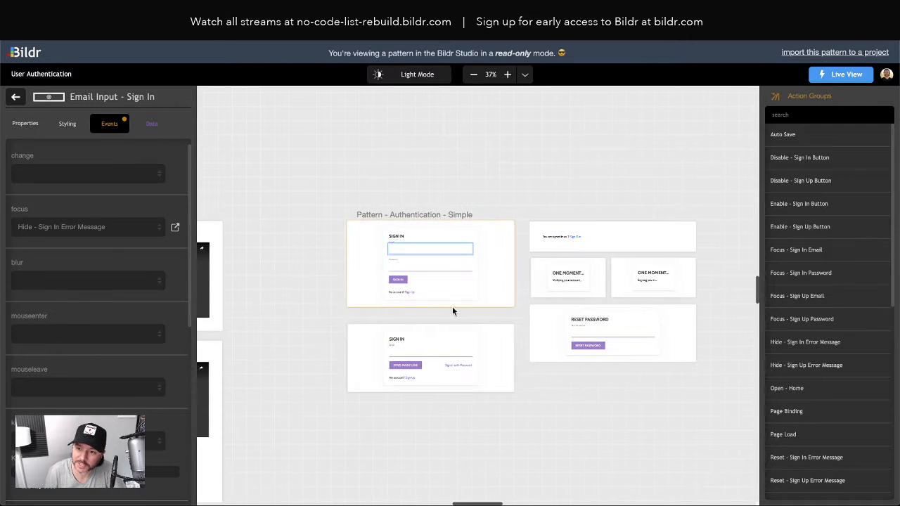
Step: Check the pattern's import project list, dismiss the import dialog, and return to No Code List's pages
click(550, 406)
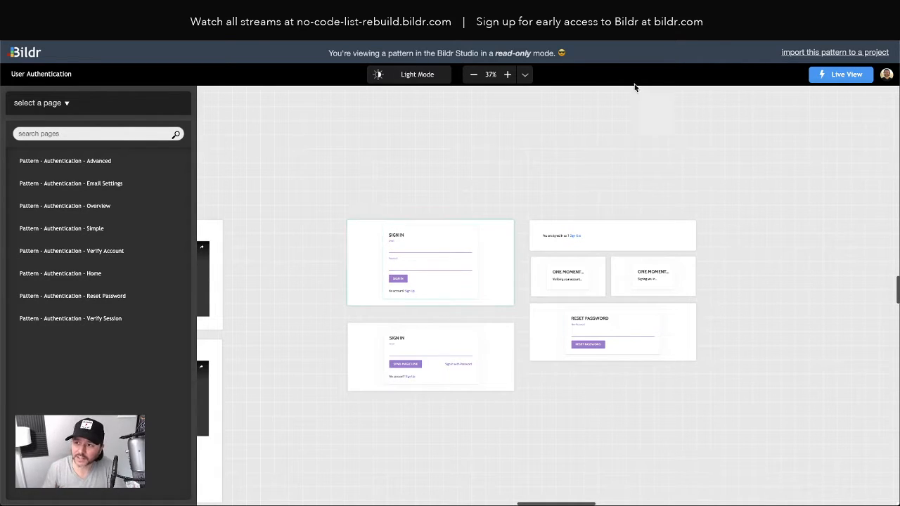
click(825, 55)
click(451, 286)
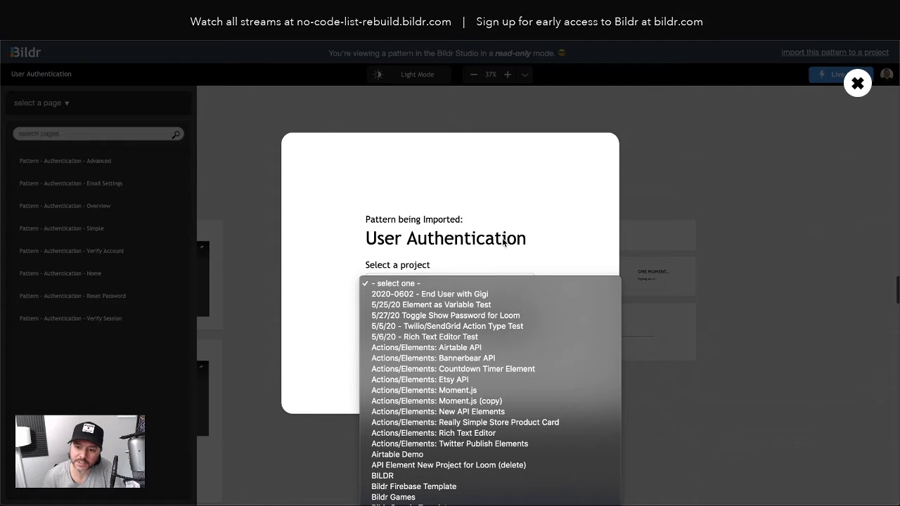
click(513, 215)
click(858, 83)
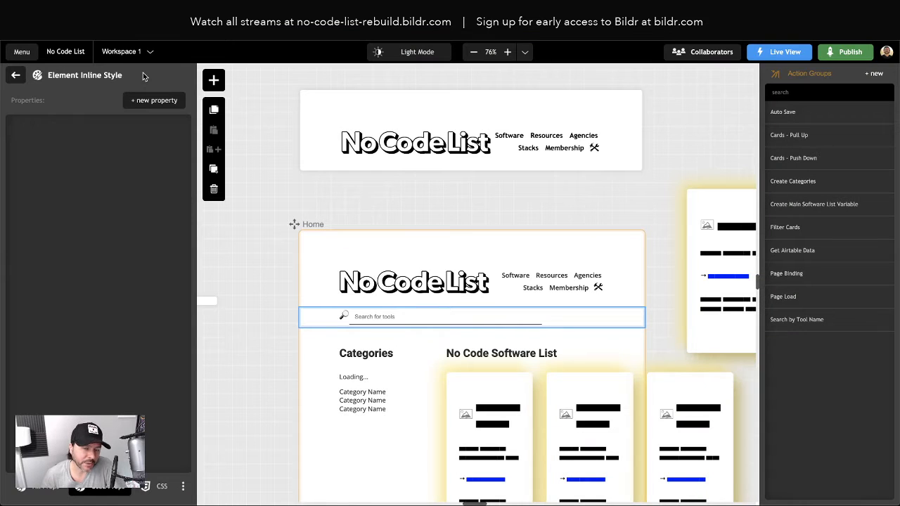
click(285, 119)
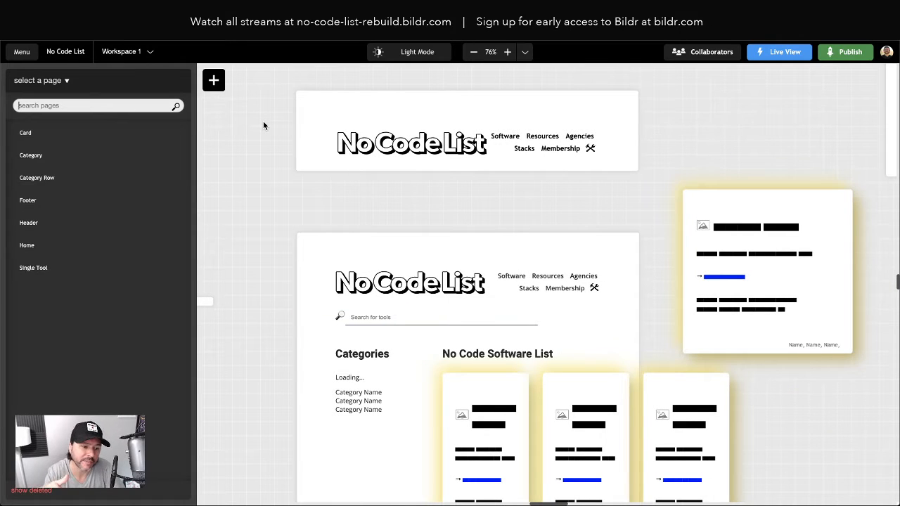
click(21, 53)
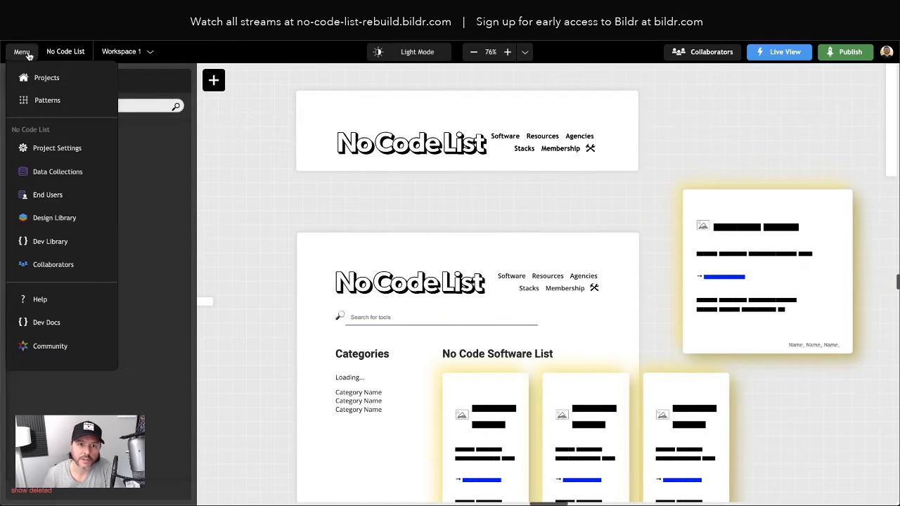
Step: Open Patterns > Discover & Install and choose 'Have a pattern code?' in the No Code List project
click(20, 55)
click(19, 56)
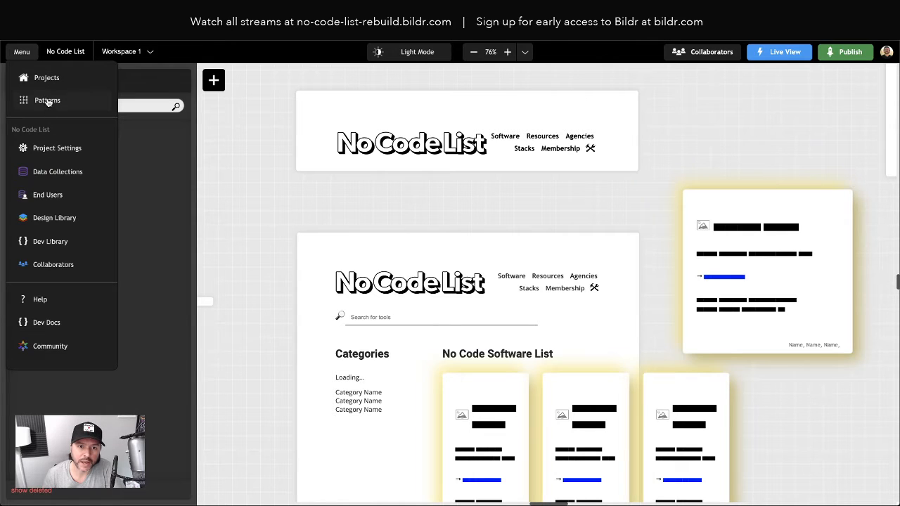
click(49, 102)
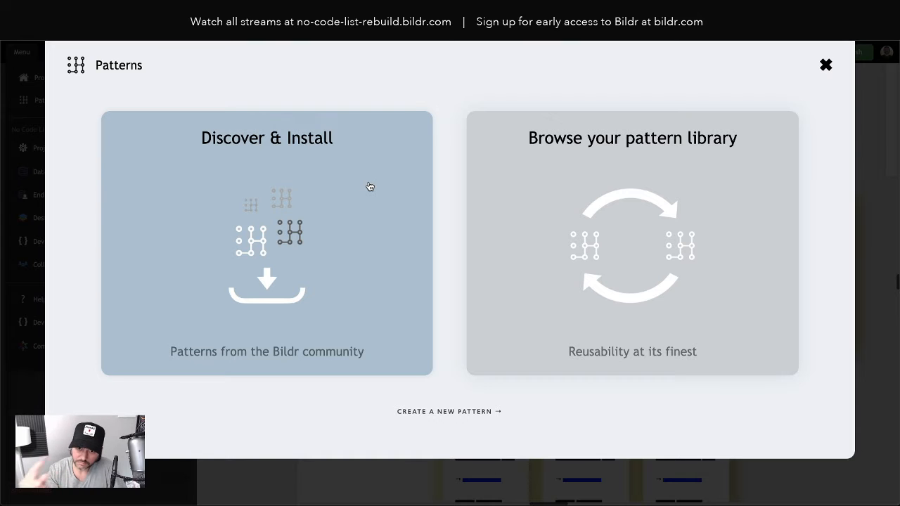
click(369, 185)
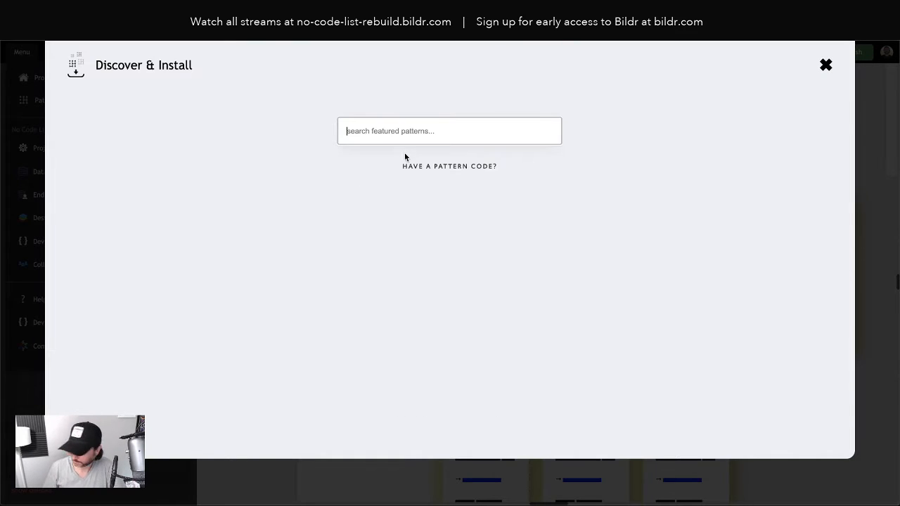
click(419, 167)
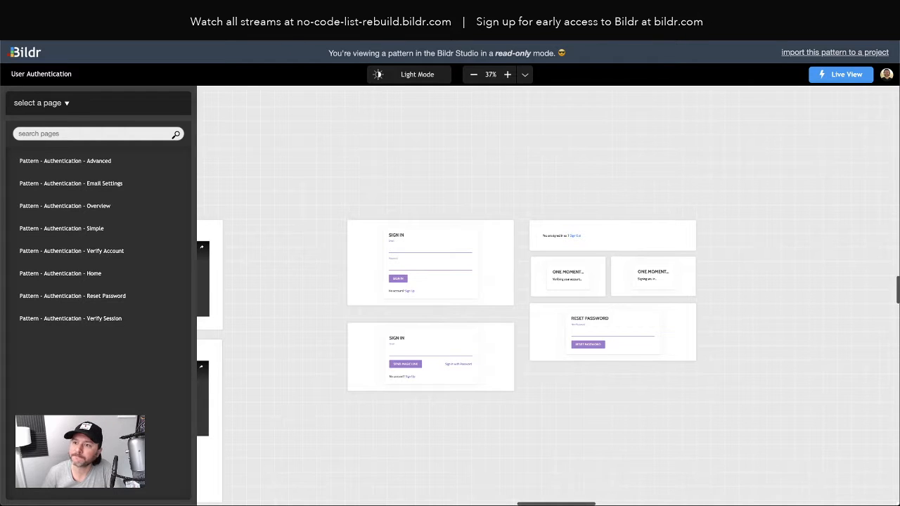
Step: Paste the User Authentication pattern code into the project's code field and look it up
key(ctrl+Tab)
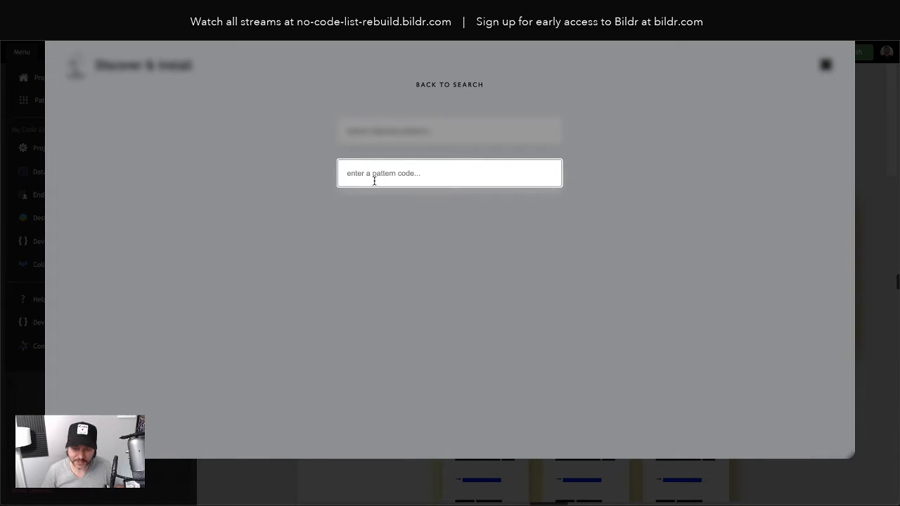
text(MjQxLTMwMjQwMg==)
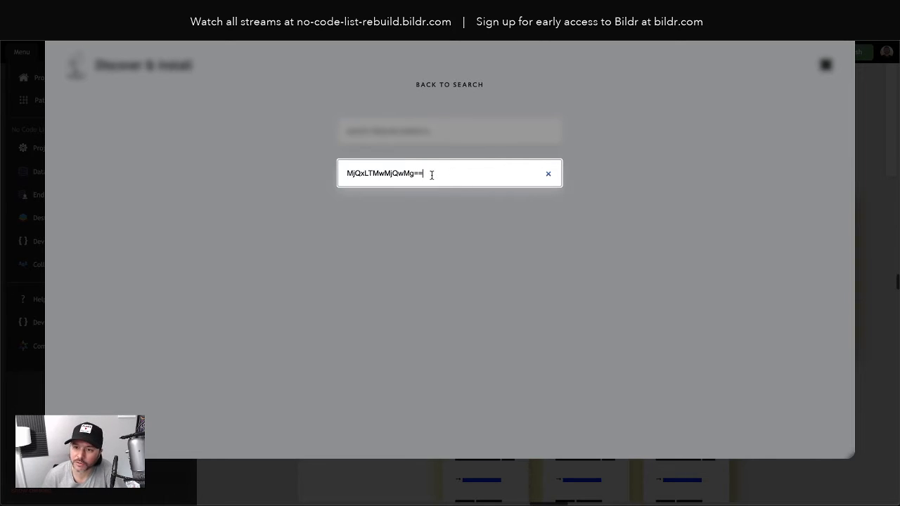
key(Return)
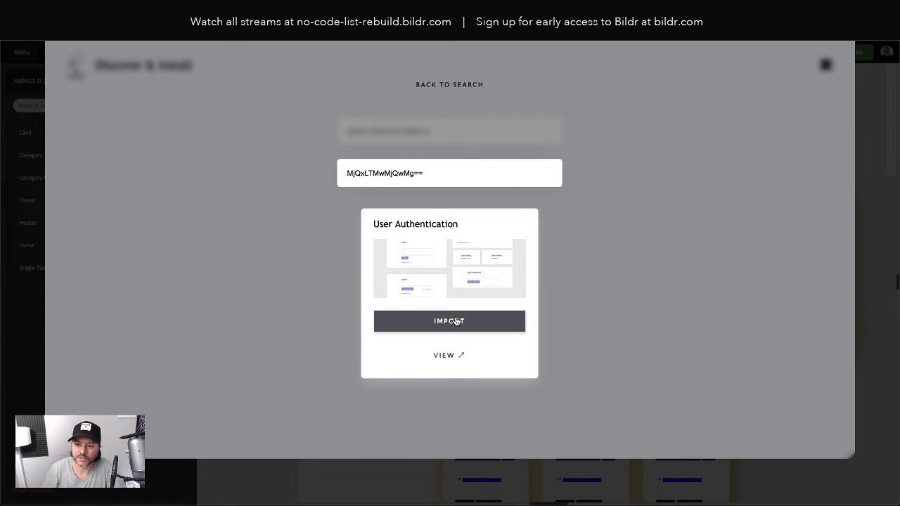
Step: Import User Authentication into a 'User Authentication Pattern' workspace, including its data structure
click(456, 322)
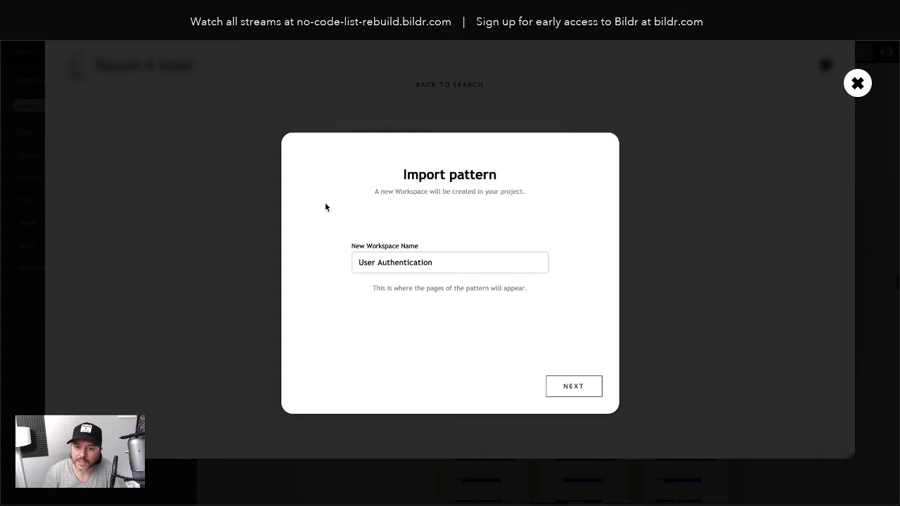
click(457, 266)
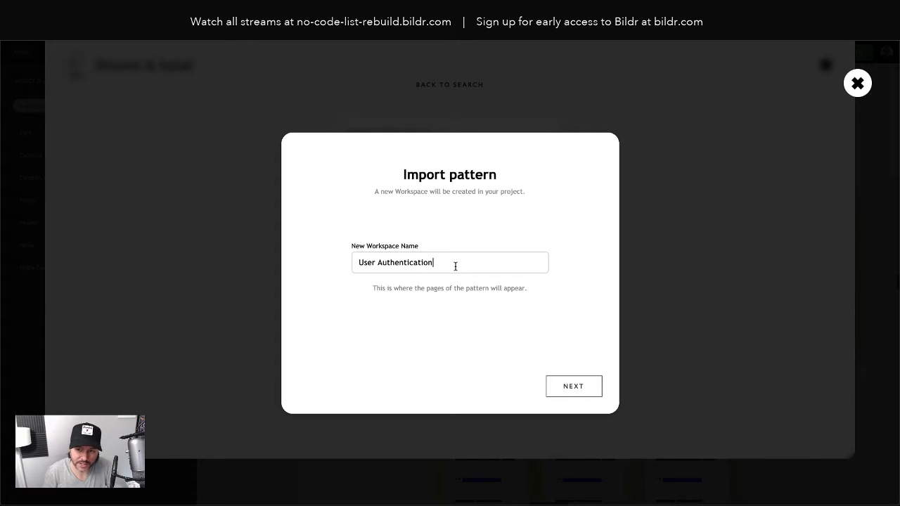
text(Pattern)
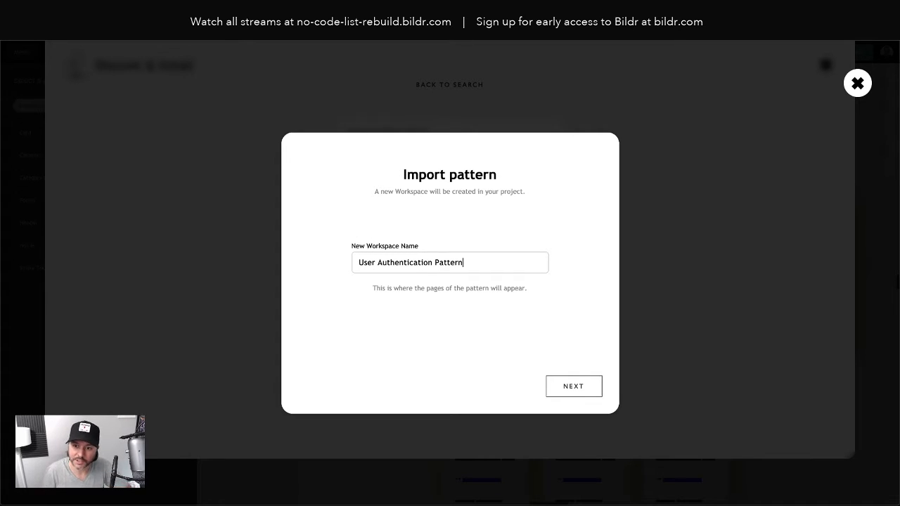
click(568, 394)
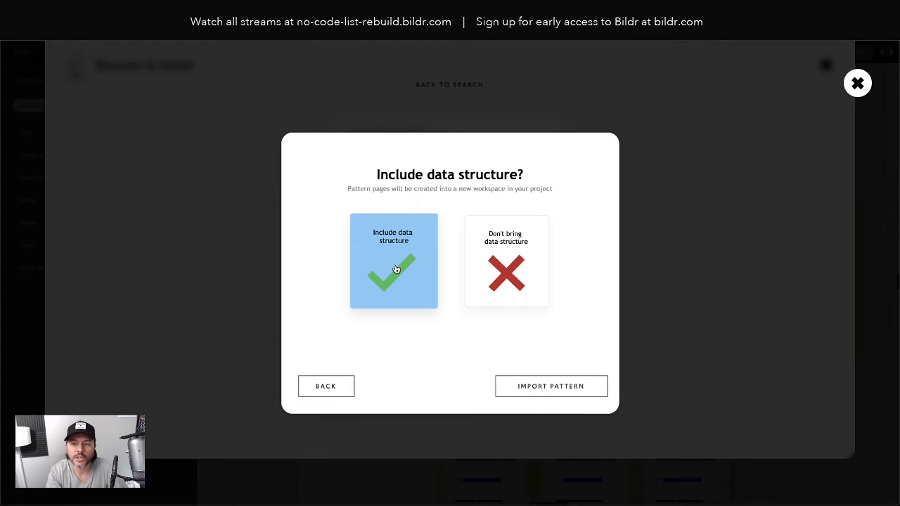
click(518, 384)
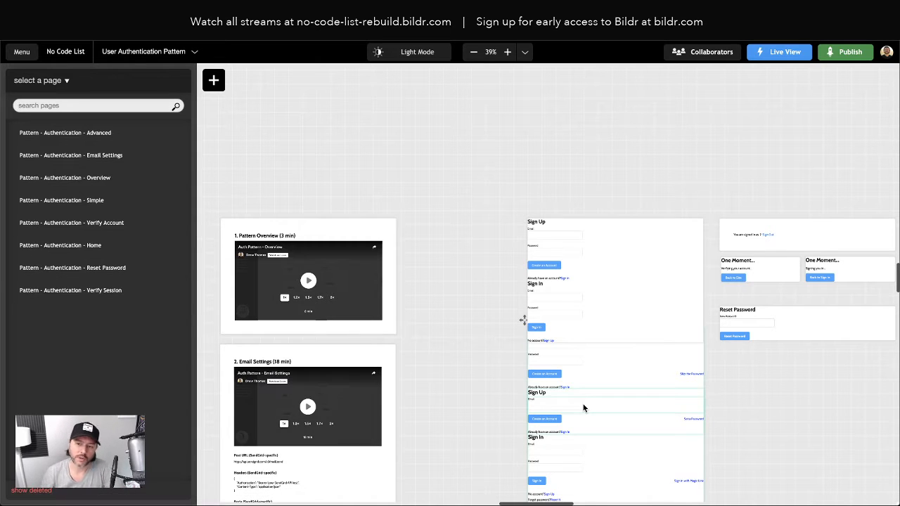
Step: Scroll through the imported pages and open the Pattern - Authentication - Simple page for editing
scroll(461, 376, right, 5)
scroll(460, 376, down, 2)
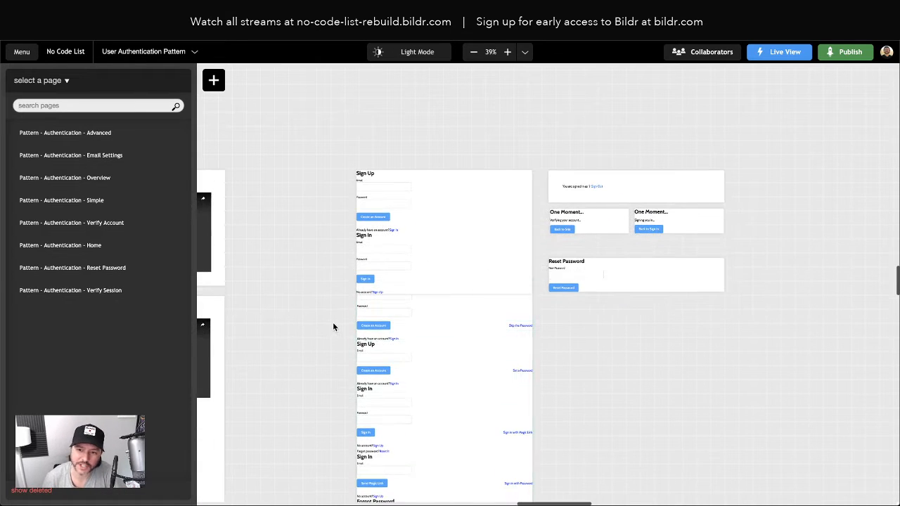
scroll(328, 321, down, 2)
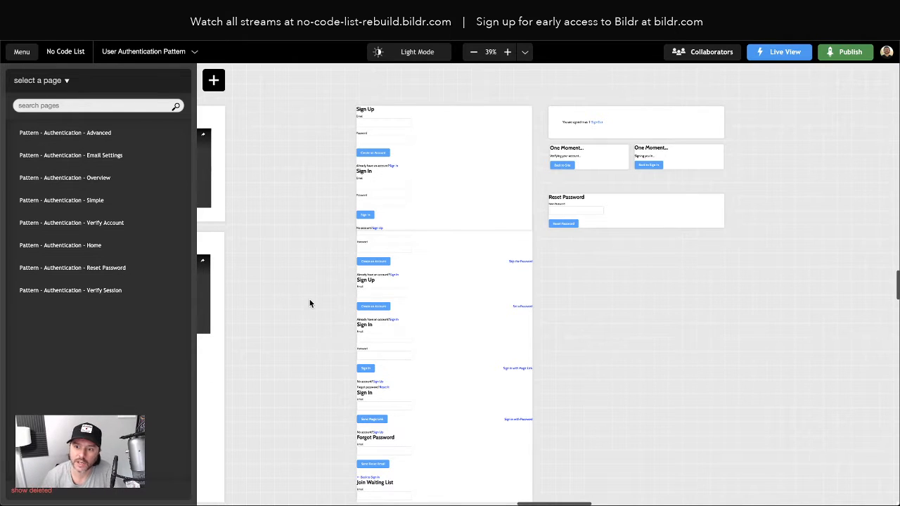
scroll(460, 233, down, 2)
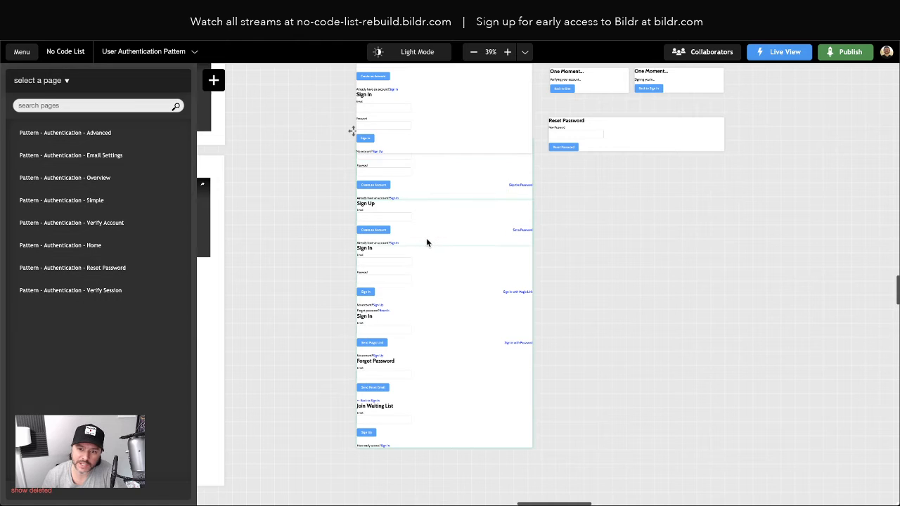
scroll(426, 239, up, 2)
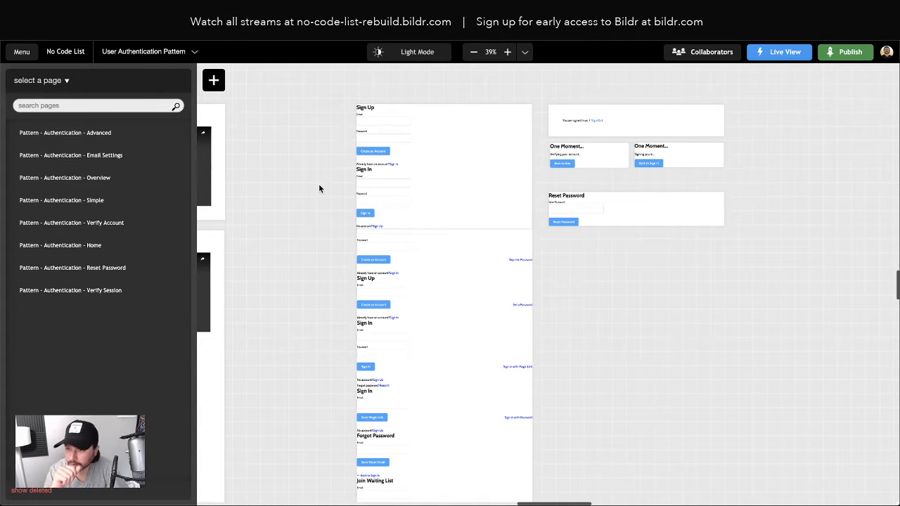
click(392, 176)
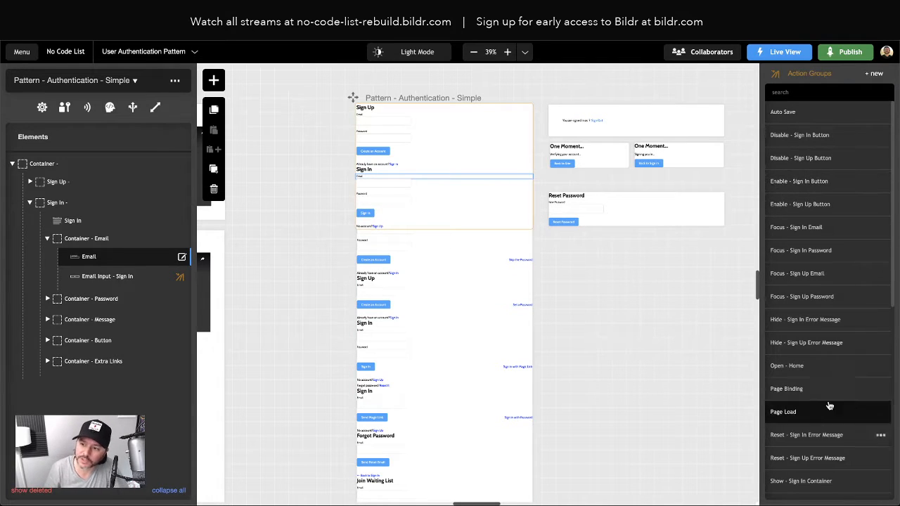
Step: View the actions in the Disable - Sign In Button action group, then return to the list
click(810, 136)
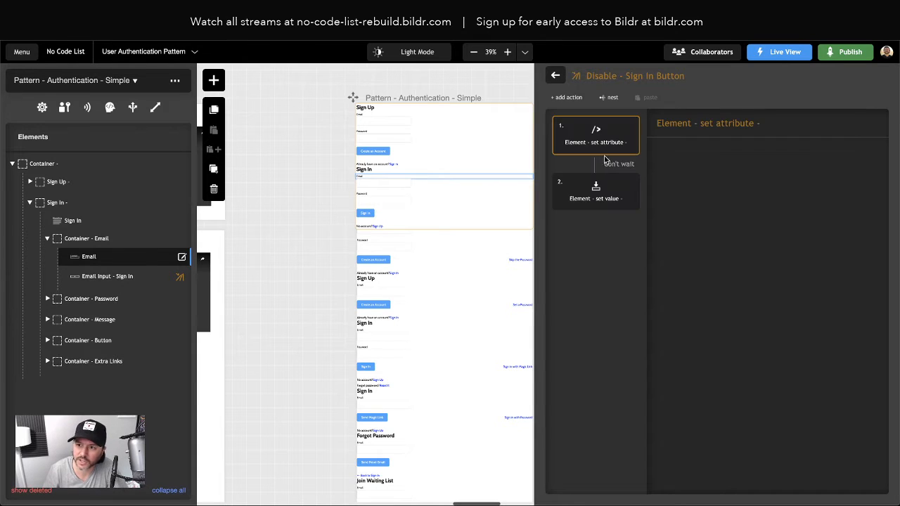
click(555, 76)
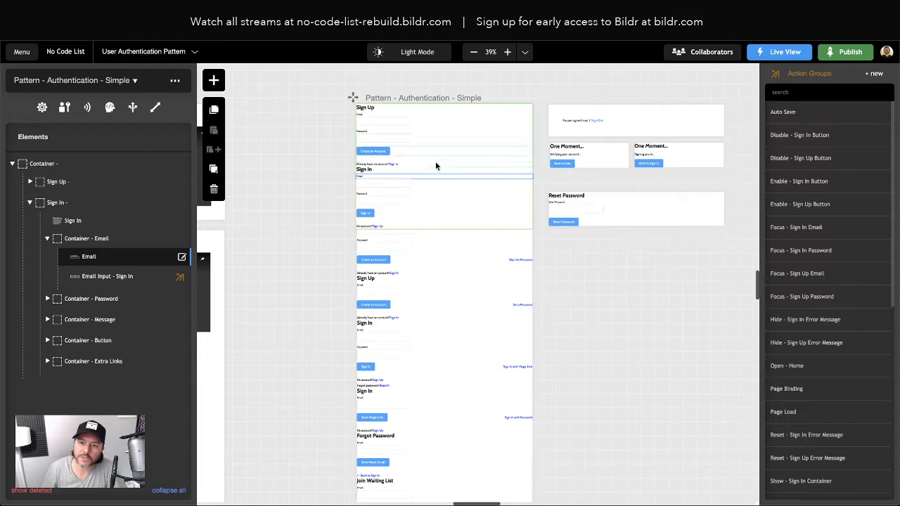
Step: Inspect the sign-in email input's styling and utility classes, then deselect it
click(375, 184)
click(111, 278)
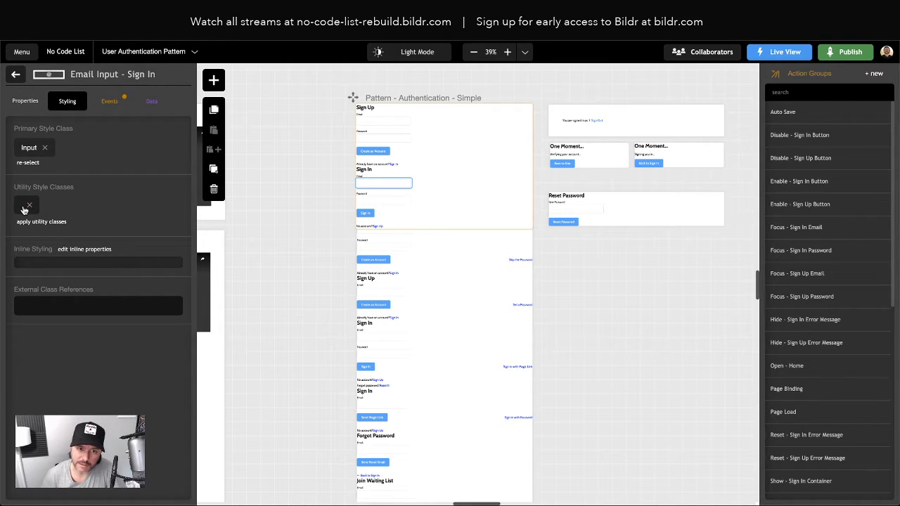
click(21, 209)
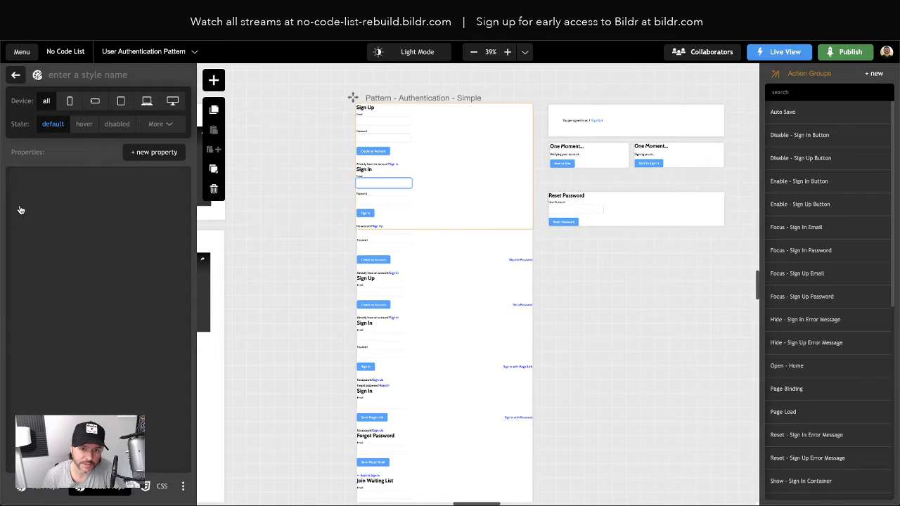
click(16, 75)
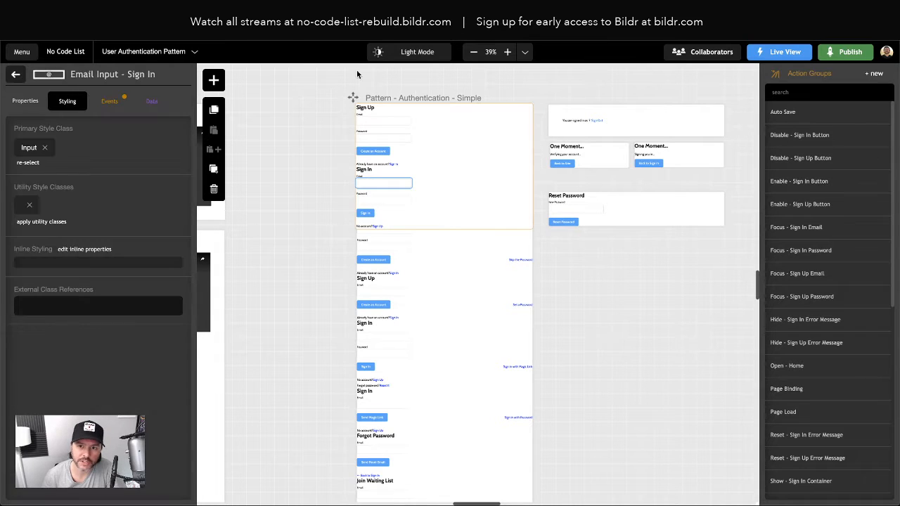
click(312, 105)
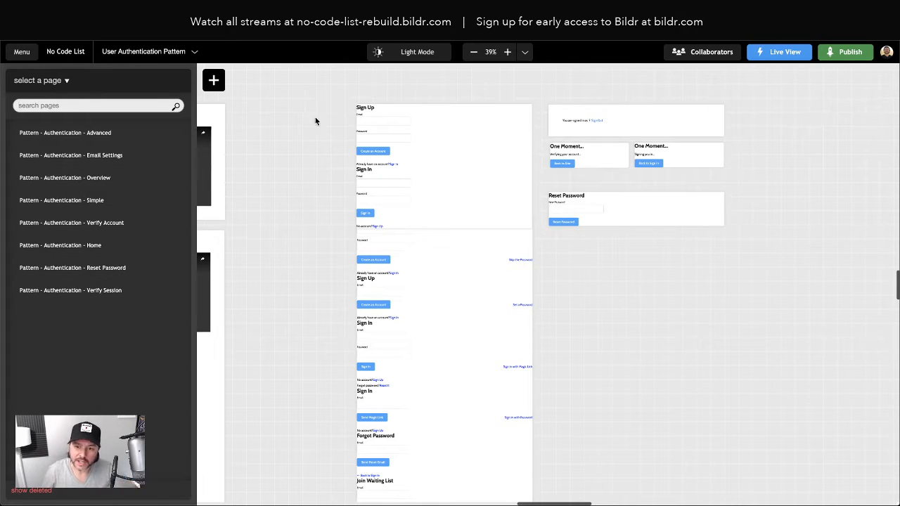
scroll(410, 183, down, 1)
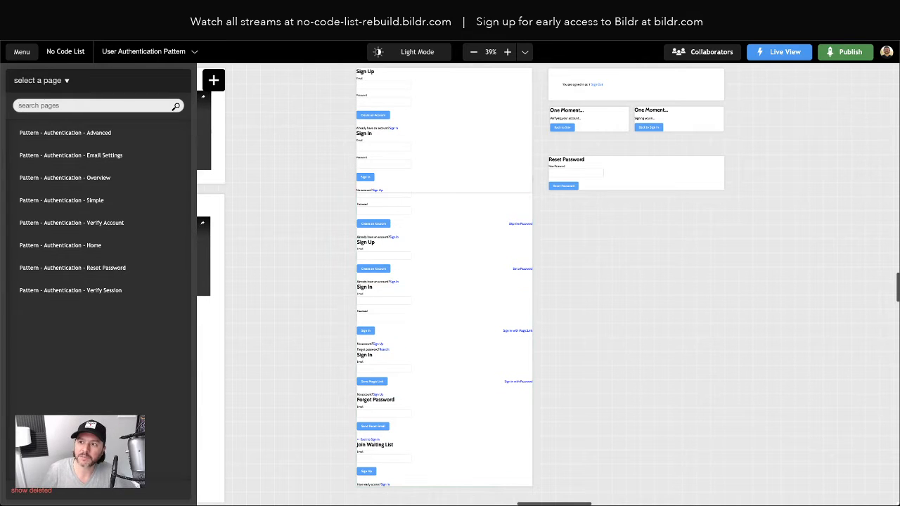
key(ctrl+Tab)
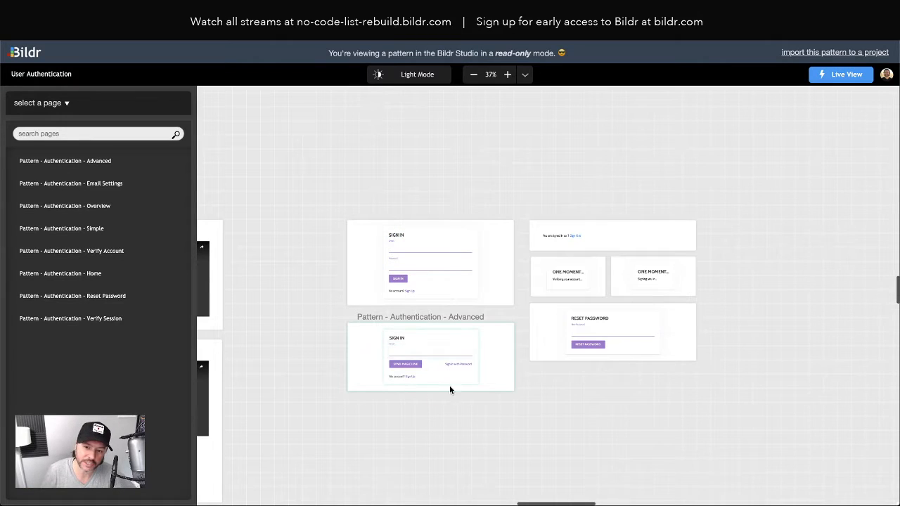
mouse_move(823, 81)
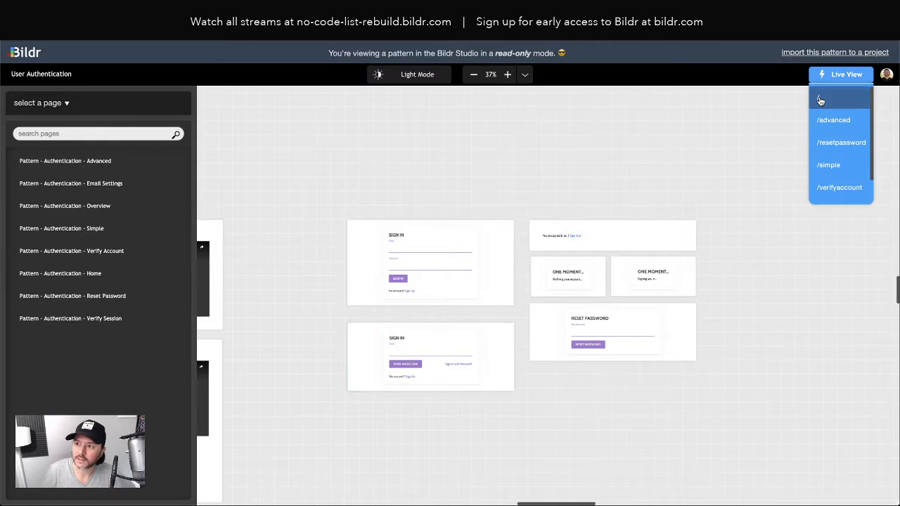
click(820, 101)
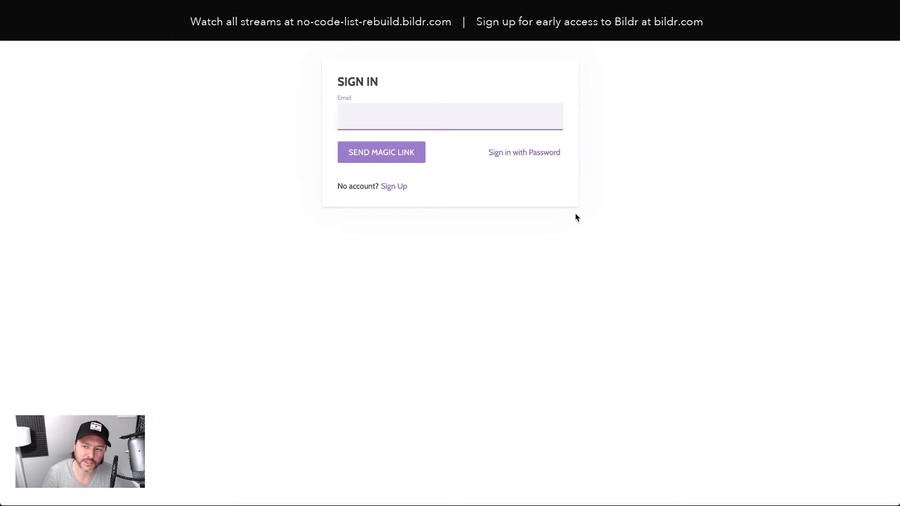
click(537, 152)
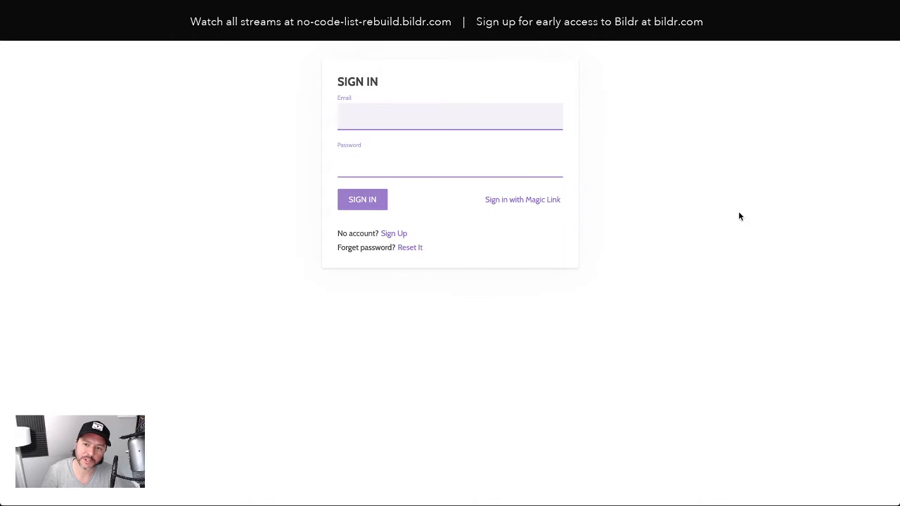
click(390, 233)
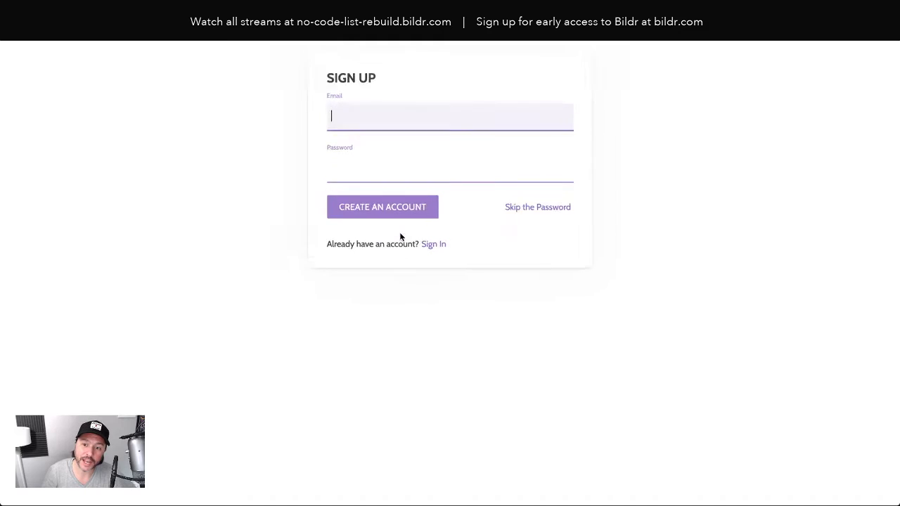
click(552, 204)
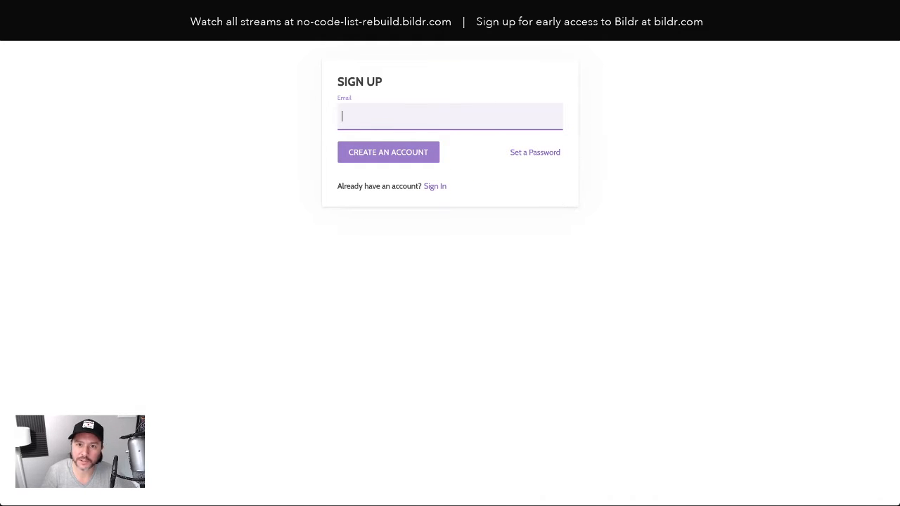
click(365, 11)
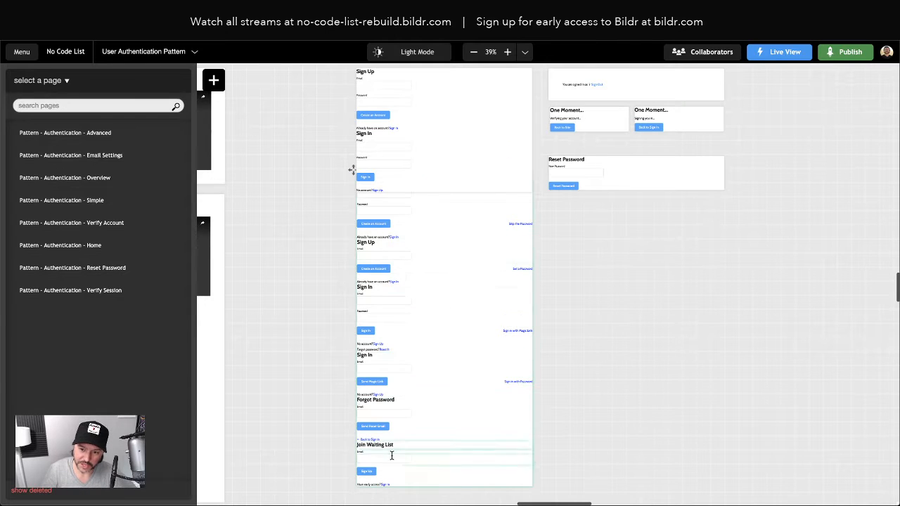
Step: Scroll the canvas back up and bring up the list of workspaces
scroll(418, 336, up, 3)
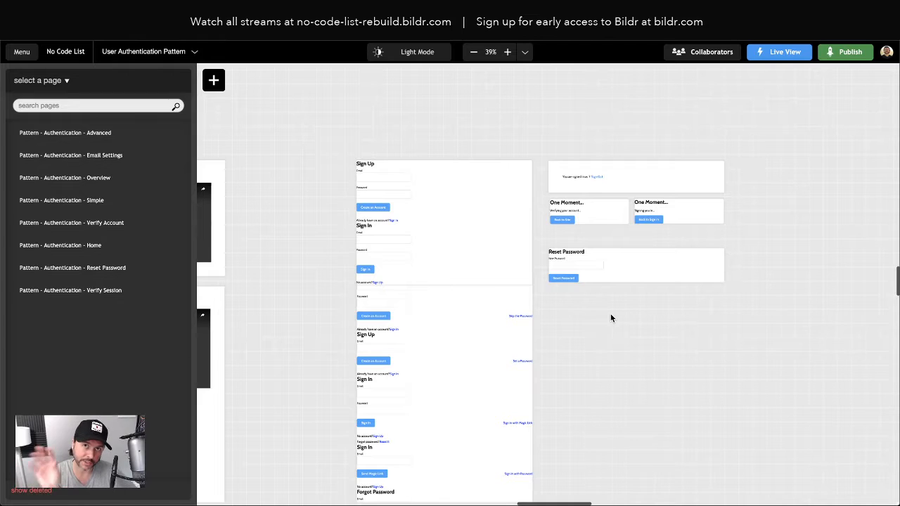
click(141, 53)
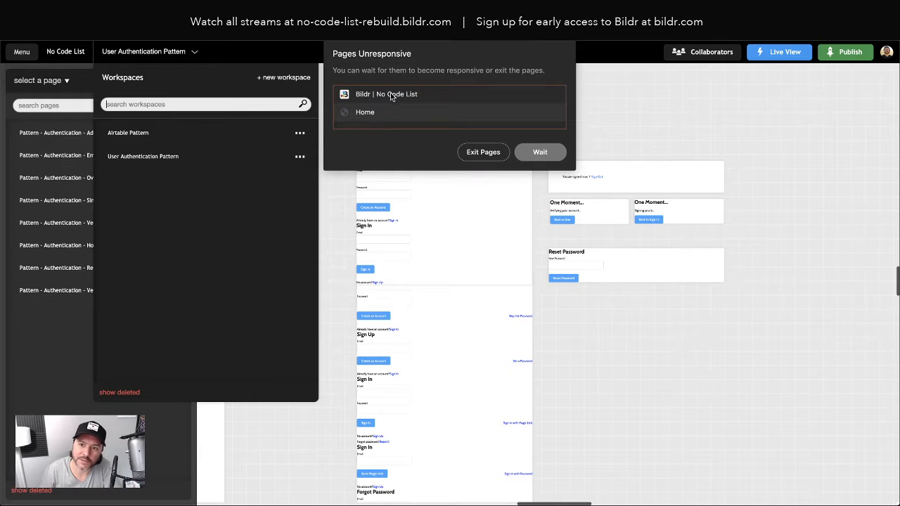
Step: Choose Wait on the Pages Unresponsive warning, then reload the Bildr studio
click(540, 152)
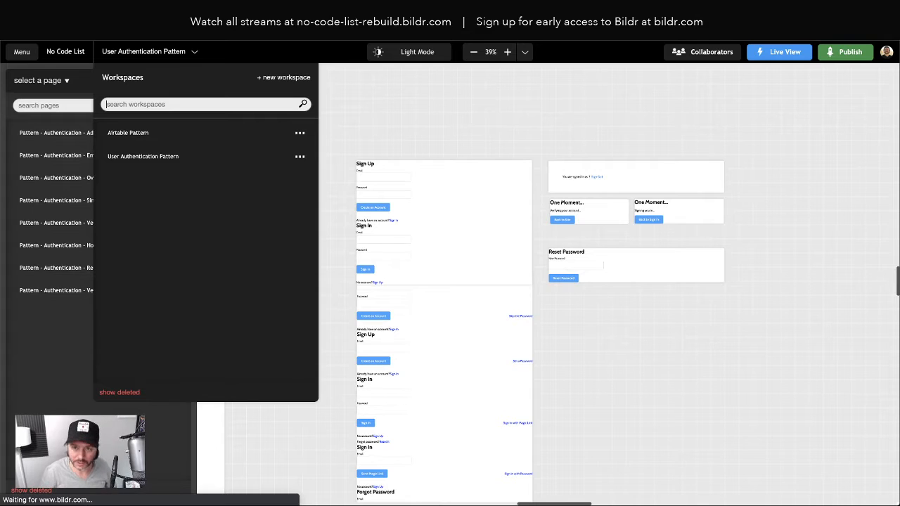
text(https://www.bildr.com/studio?projectName=p202437)
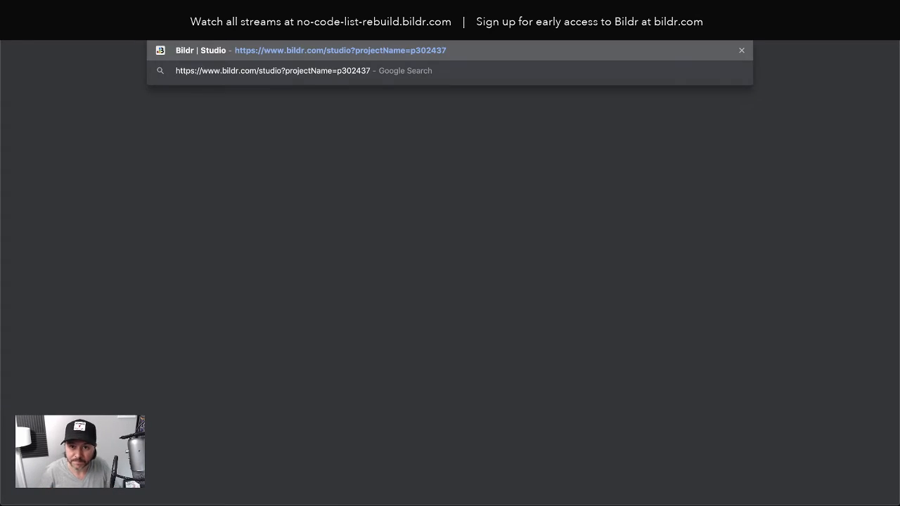
key(Return)
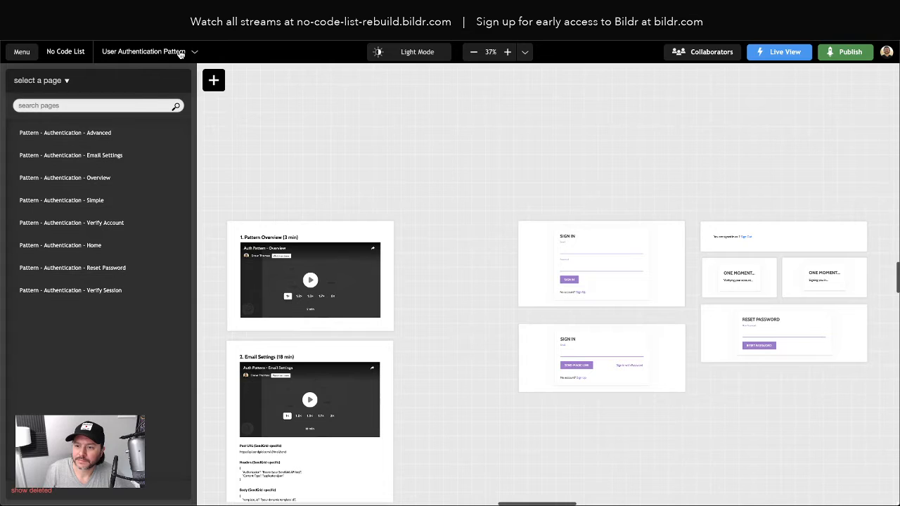
Step: Switch from User Authentication Pattern to Workspace 1 using the workspace dropdown
click(180, 52)
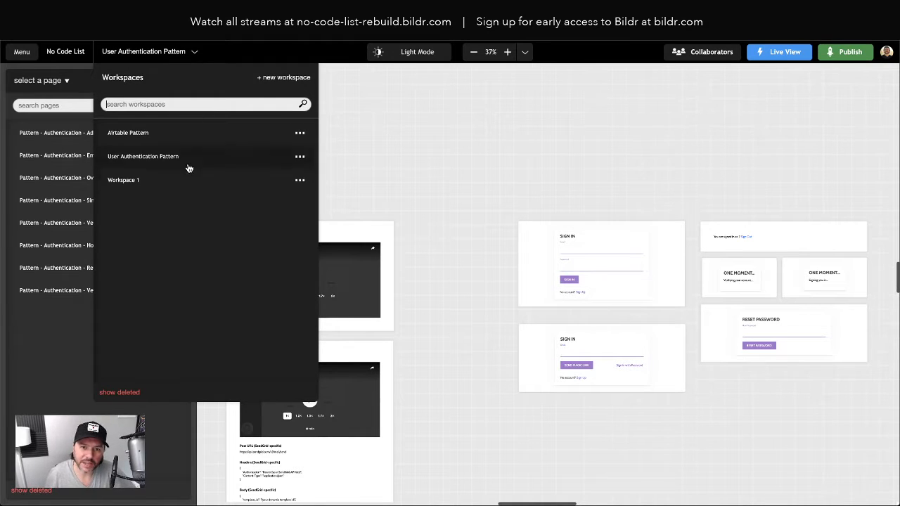
mouse_move(121, 166)
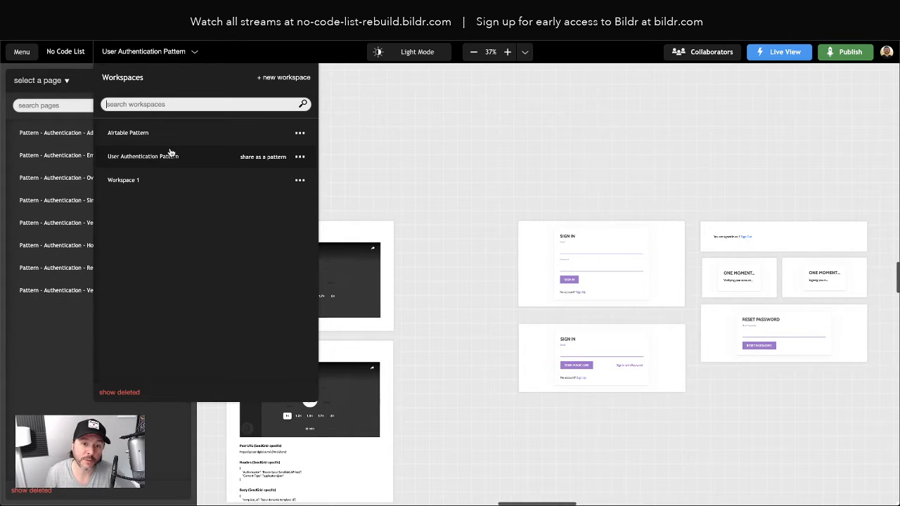
mouse_move(157, 145)
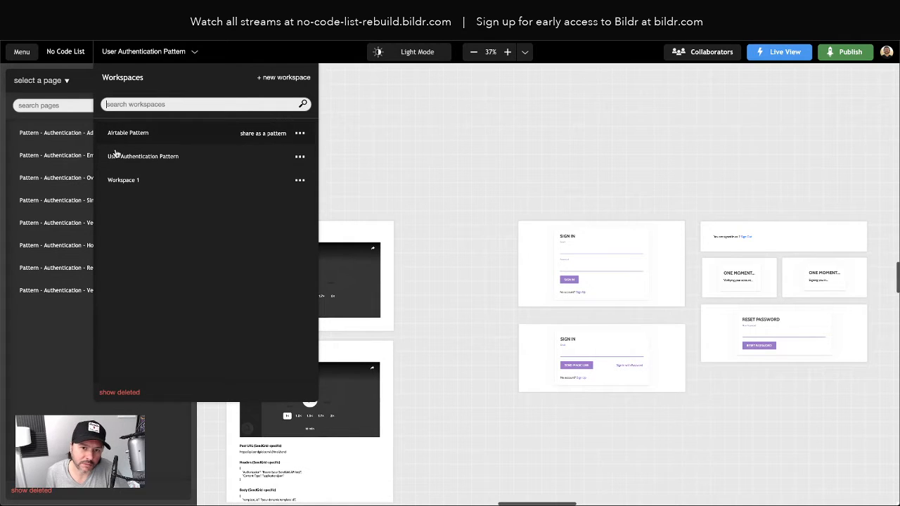
click(810, 289)
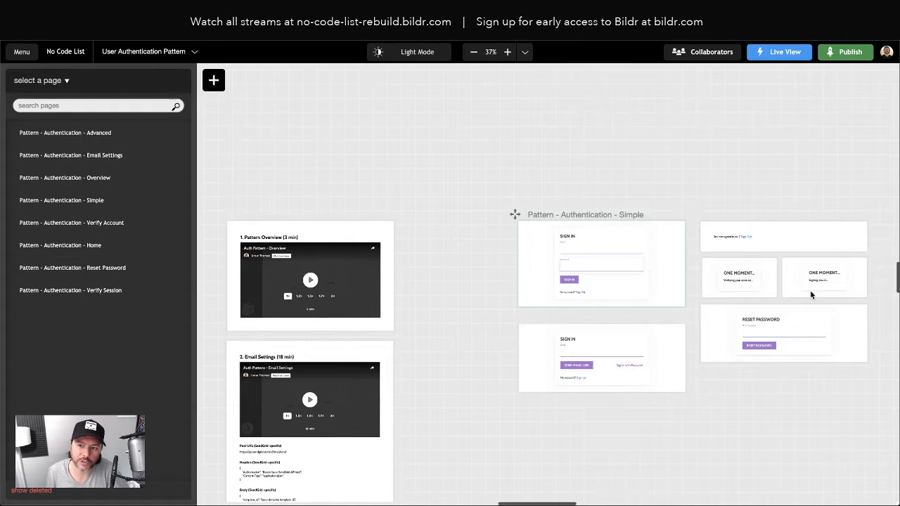
click(146, 53)
click(110, 180)
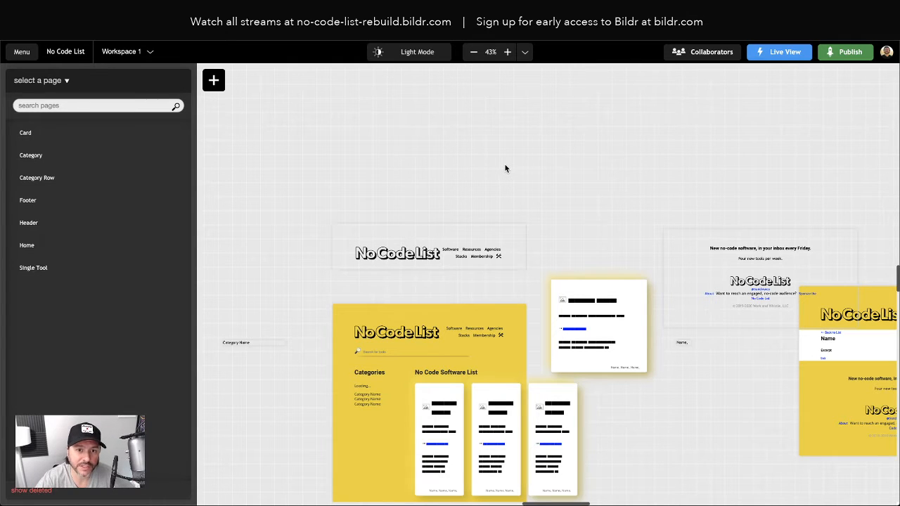
Step: Return to User Authentication Pattern and select the Pattern - Authentication - Advanced page
scroll(523, 166, right, 3)
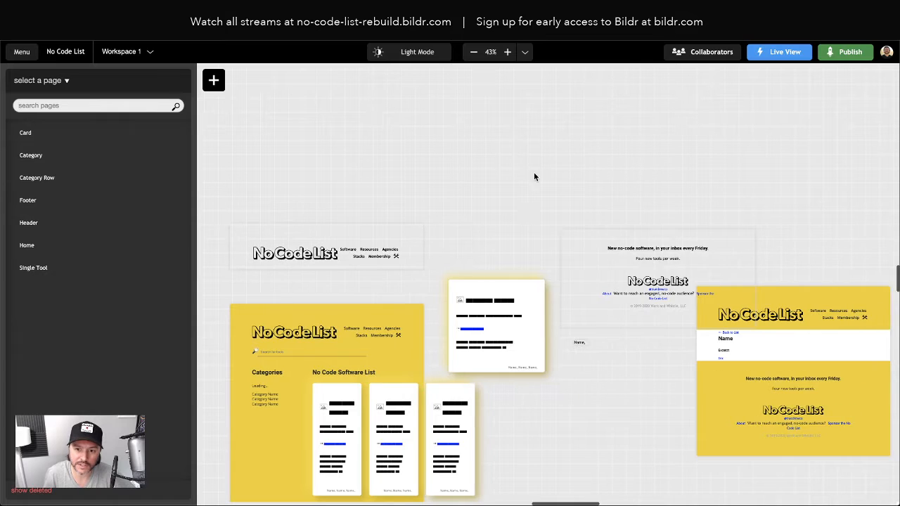
scroll(521, 203, down, 2)
scroll(515, 216, down, 1)
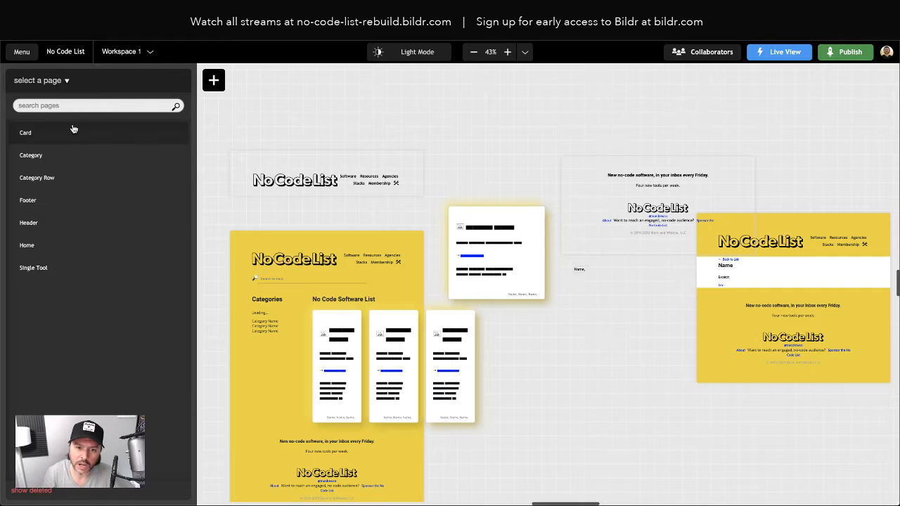
click(138, 53)
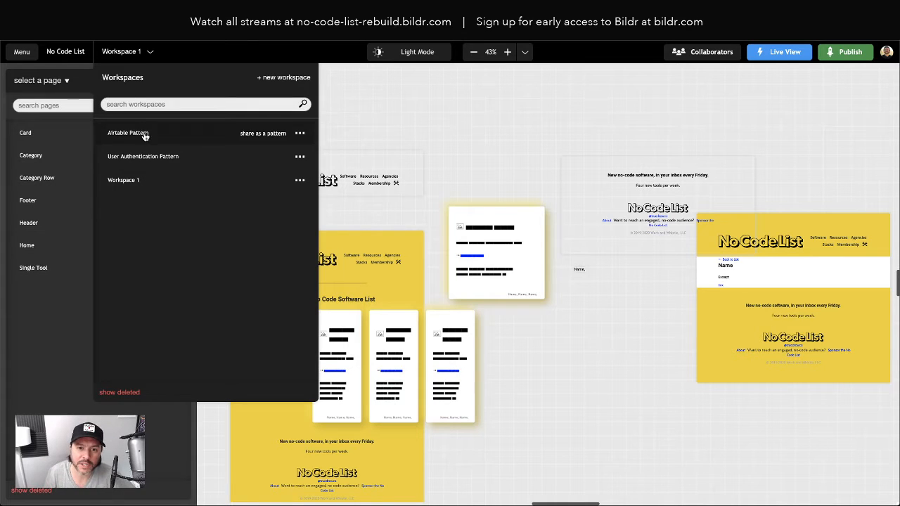
click(143, 157)
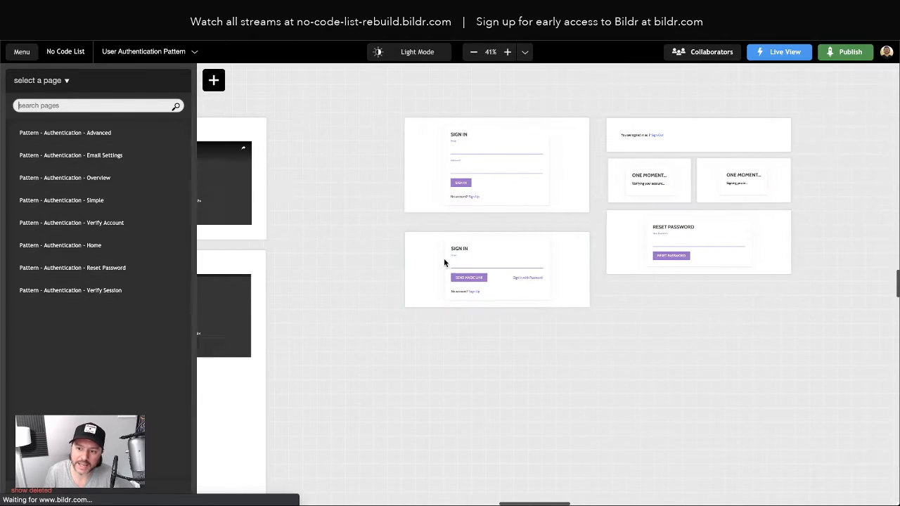
click(404, 287)
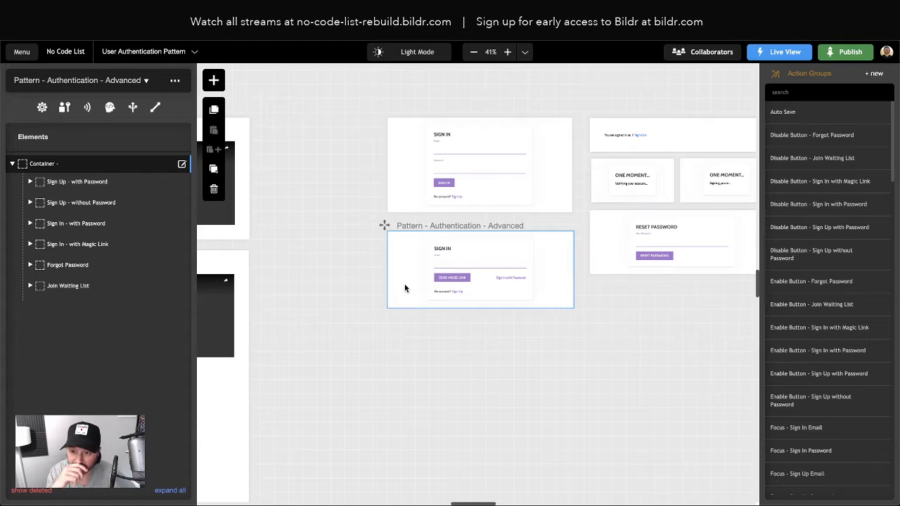
Step: Inspect the style classes of the Sign Up - with Password email input
scroll(481, 271, right, 1)
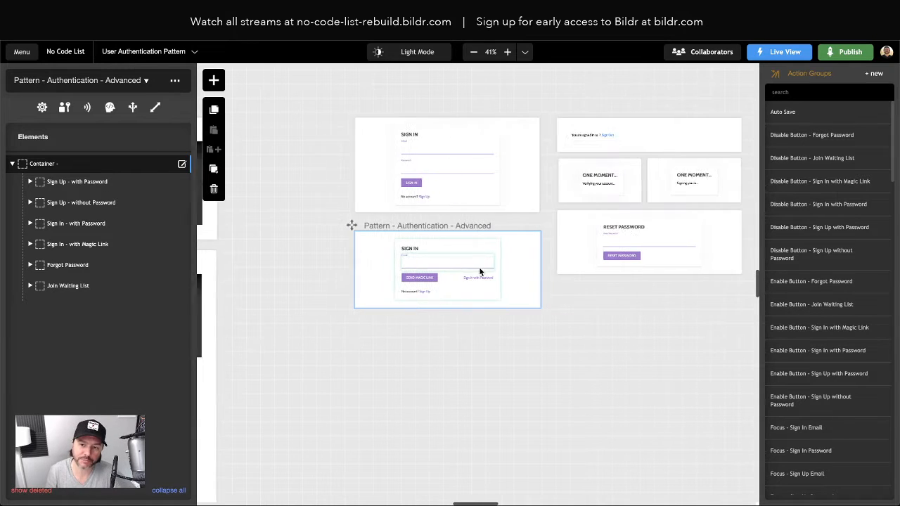
scroll(481, 271, right, 1)
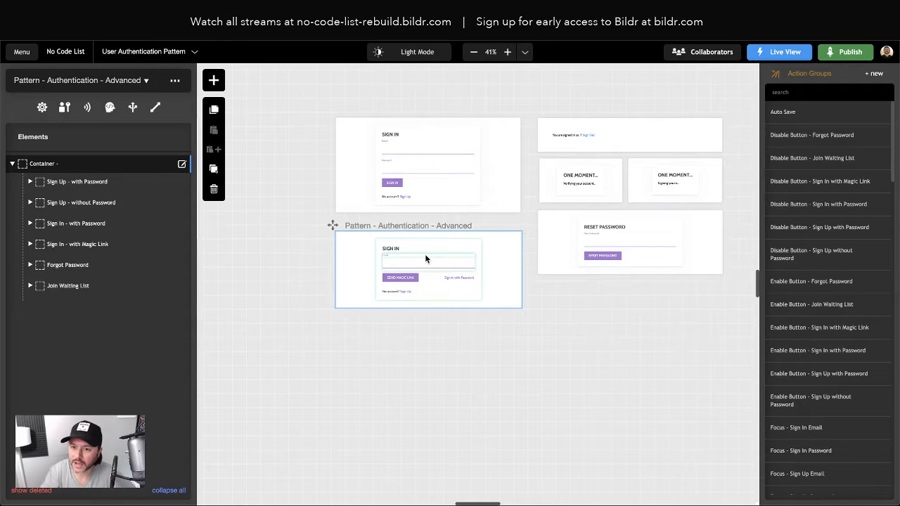
click(73, 181)
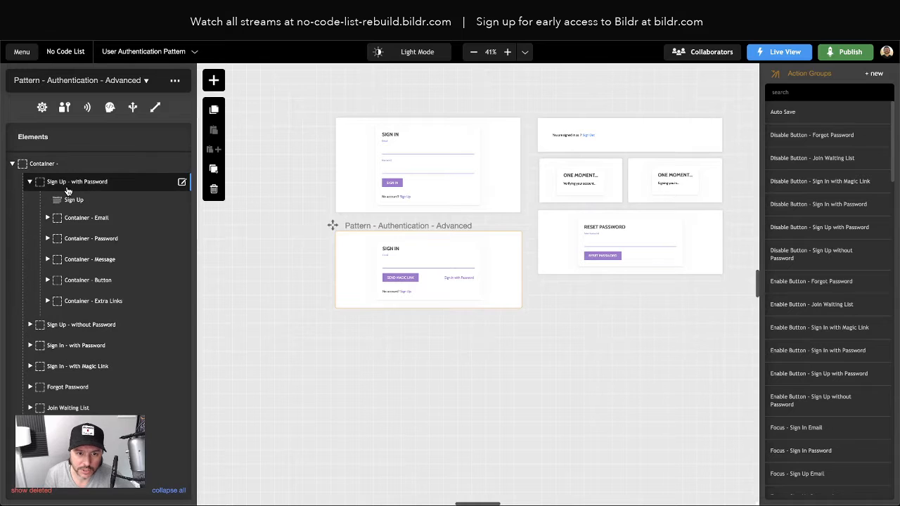
click(79, 220)
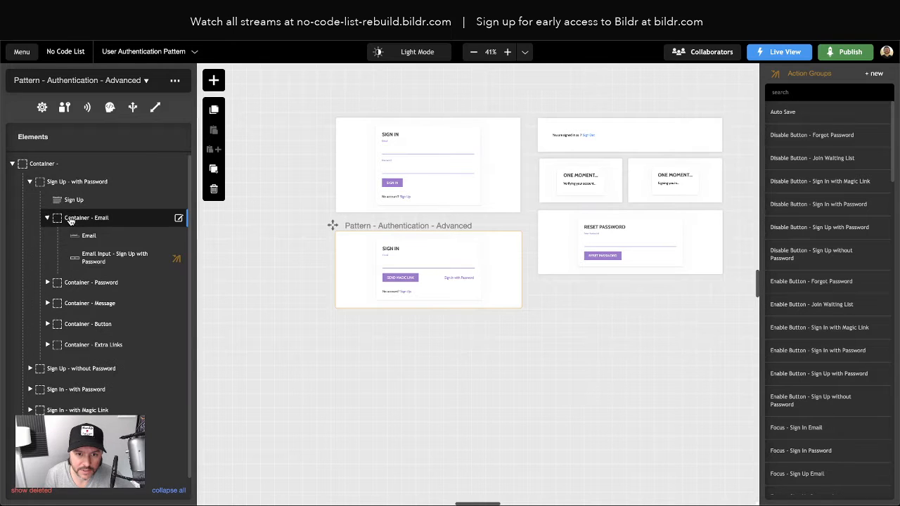
click(85, 255)
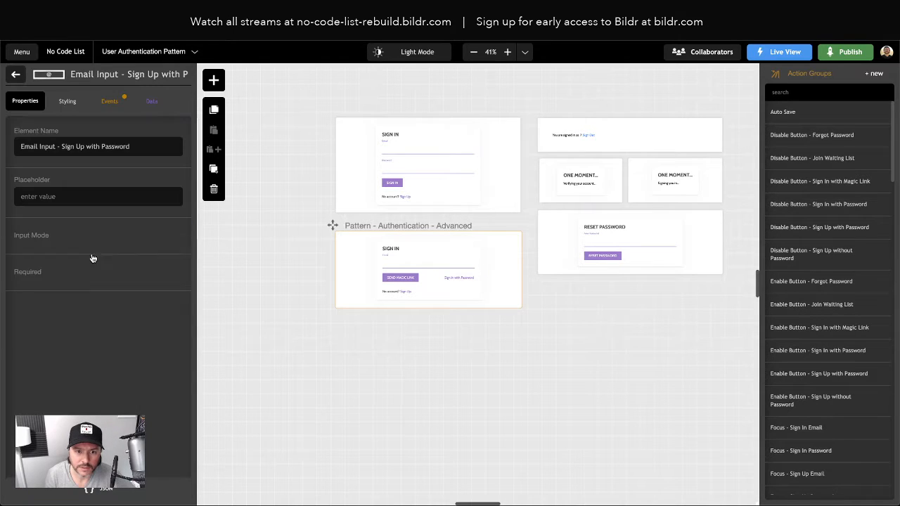
click(67, 102)
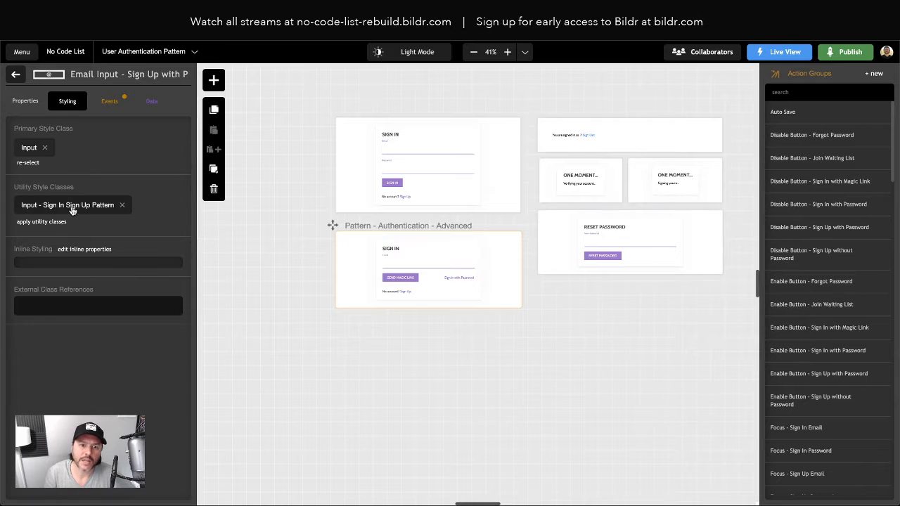
click(16, 74)
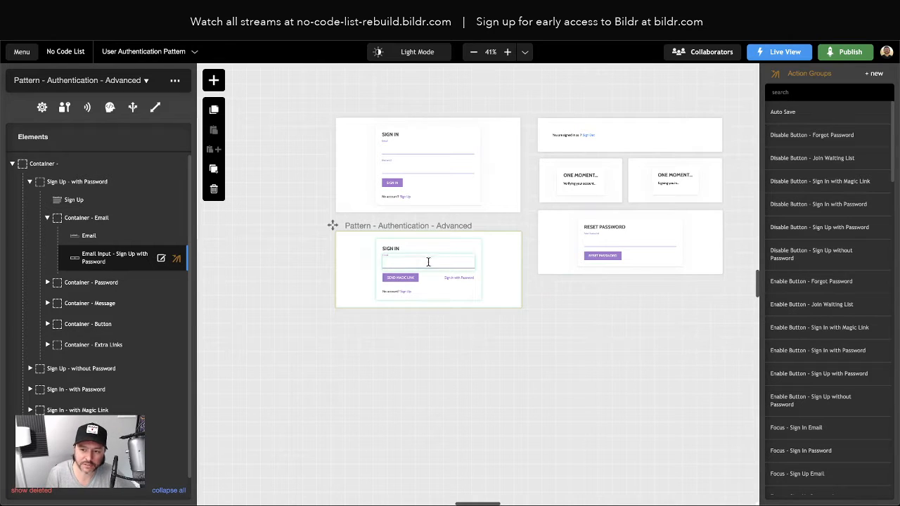
Step: Reselect the Pattern - Authentication - Advanced page and bring up its page options
click(559, 237)
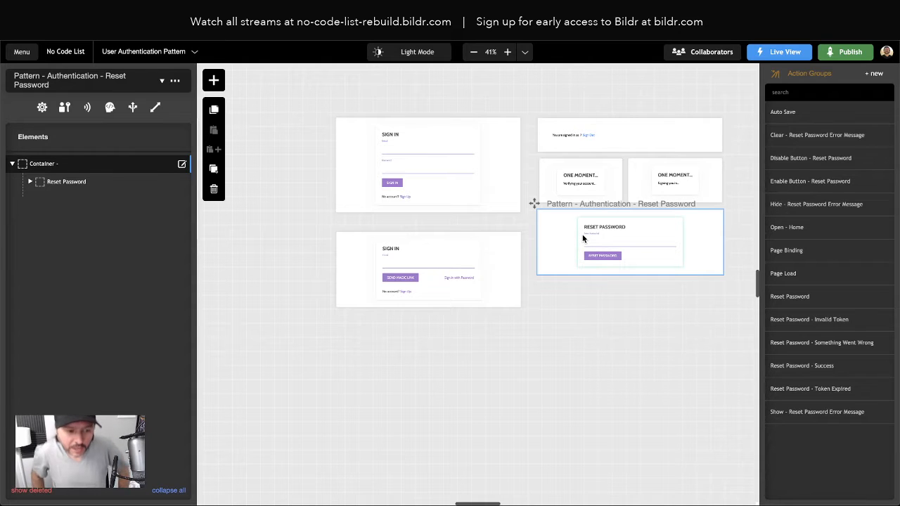
click(341, 245)
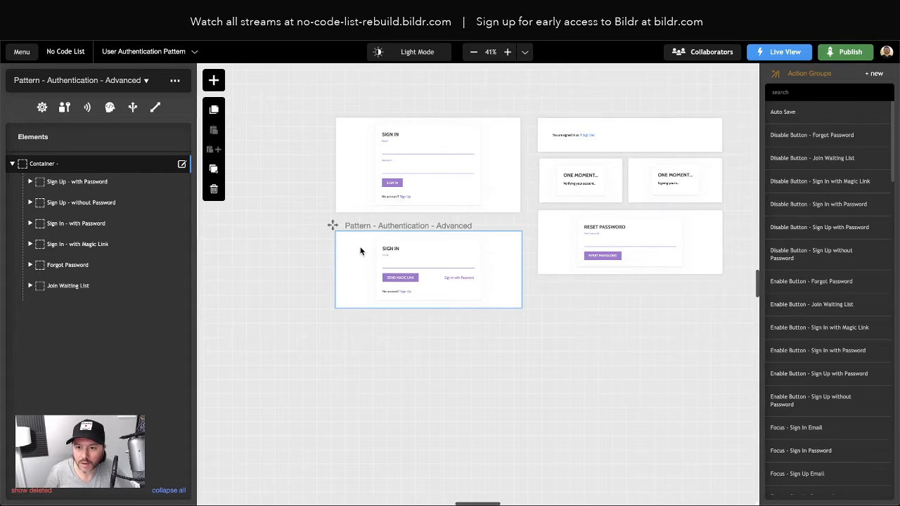
click(175, 81)
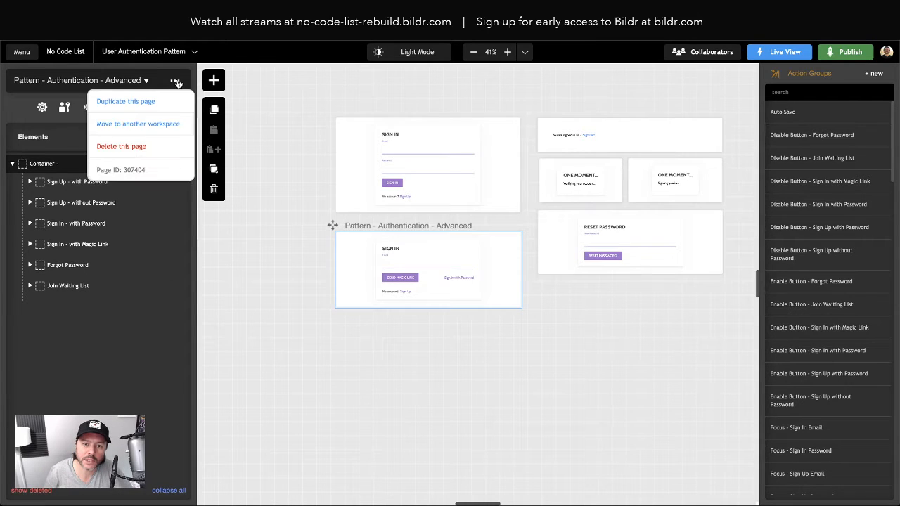
Step: Start duplicating the Advanced page, select its suggested name, and switch to the No Code List site
click(140, 102)
scroll(399, 231, right, 2)
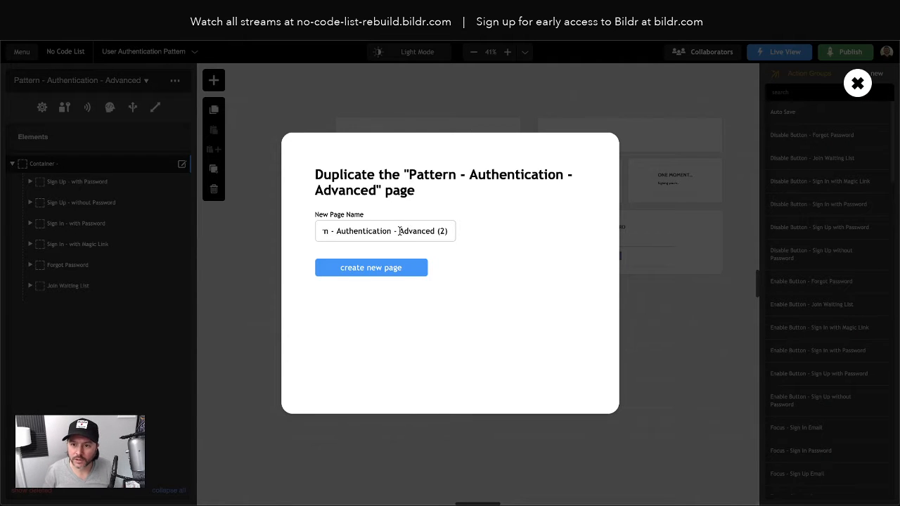
scroll(391, 232, left, 2)
triple_click(390, 232)
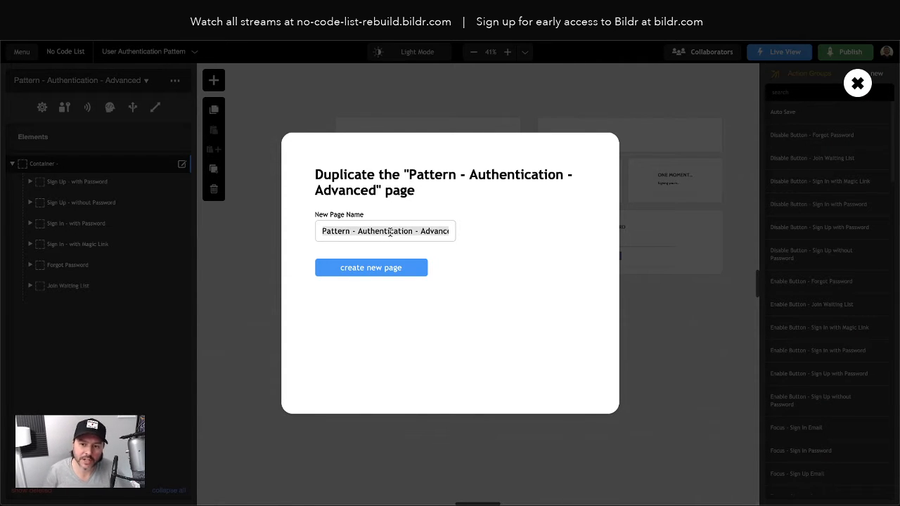
scroll(398, 231, right, 2)
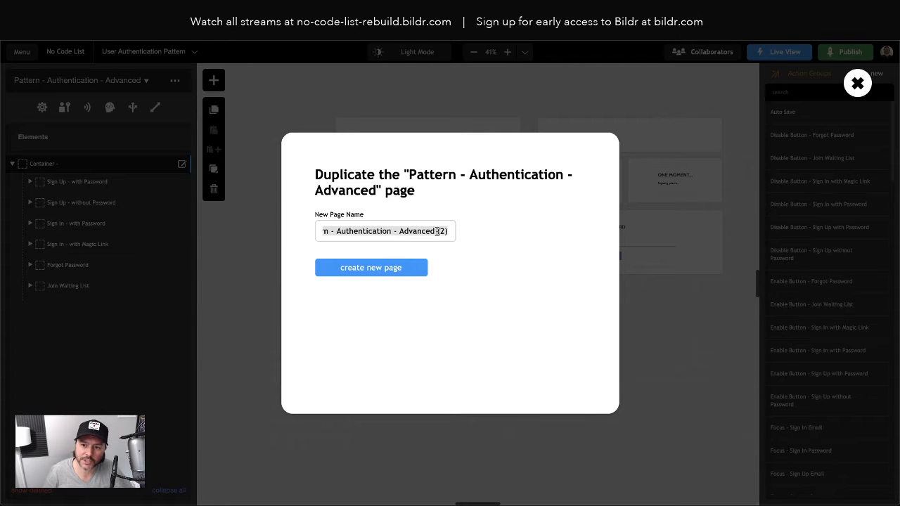
scroll(380, 231, left, 2)
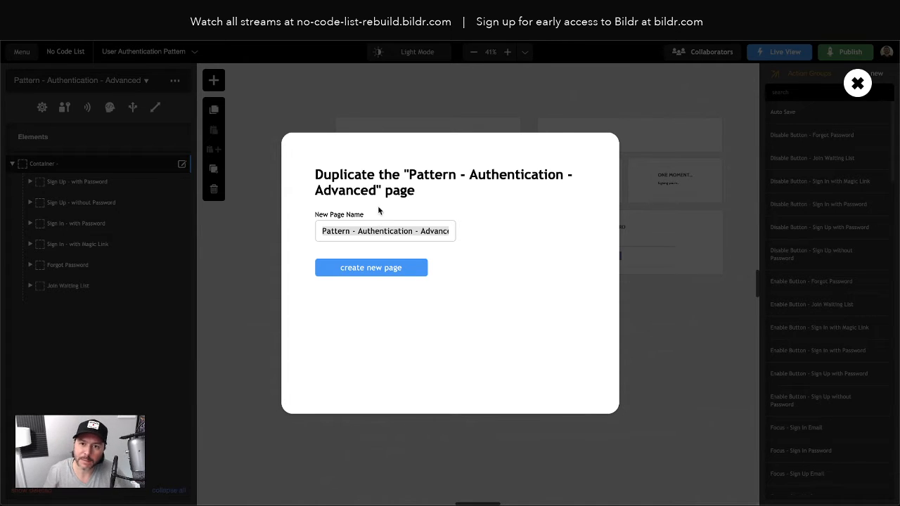
click(303, 31)
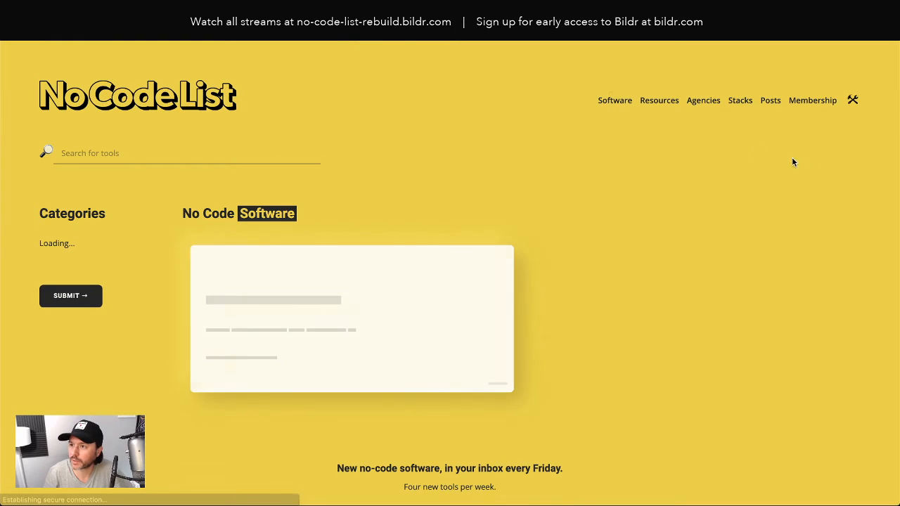
Step: Review the Become a Community Member page on the live No Code List site
mouse_move(808, 102)
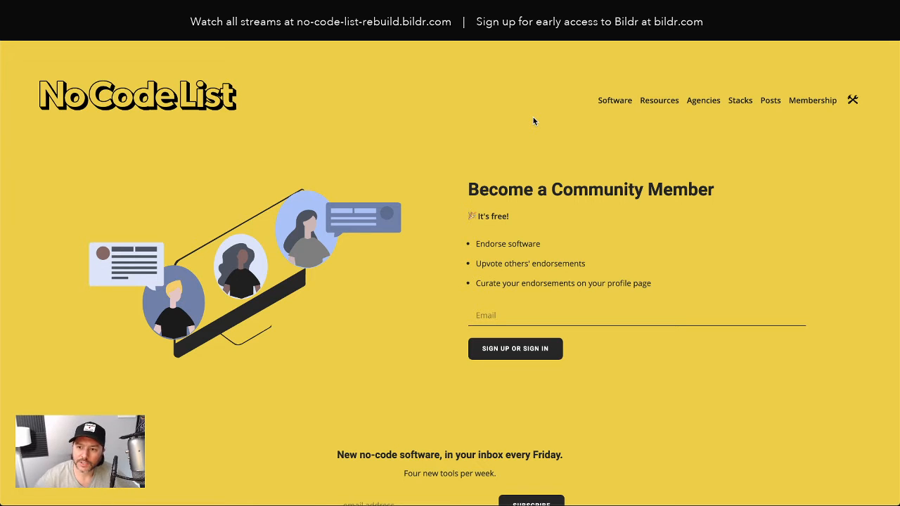
scroll(619, 183, down, 2)
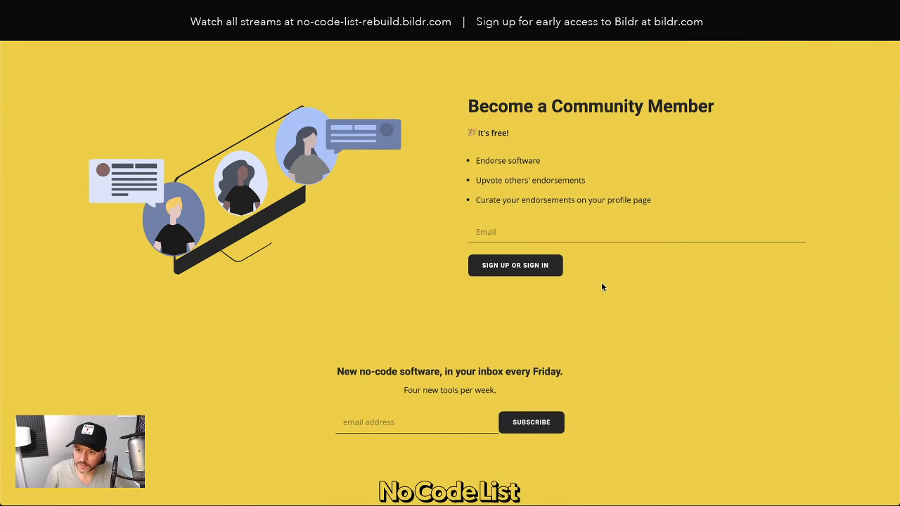
scroll(616, 287, down, 1)
scroll(616, 286, up, 3)
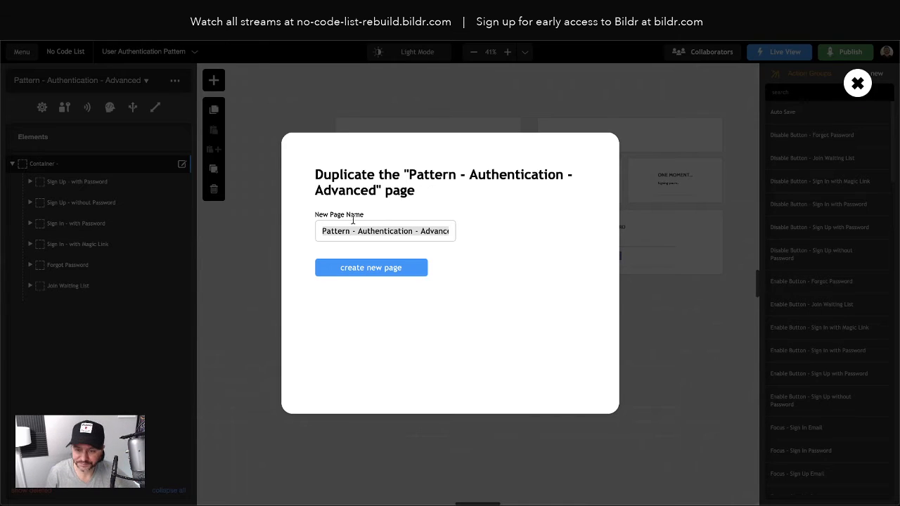
Step: Name the duplicate page Members, place it below the original, and reselect it
key(ctrl+a)
text(Member)
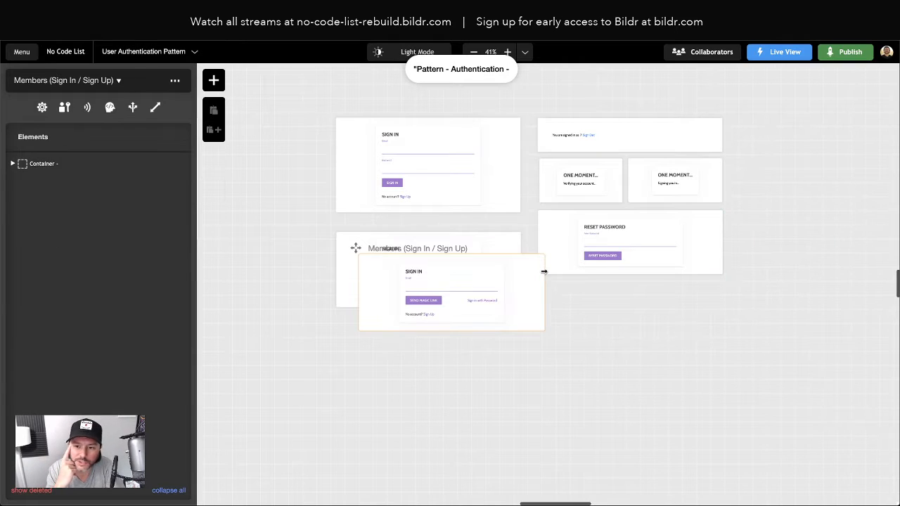
drag(356, 249, 324, 327)
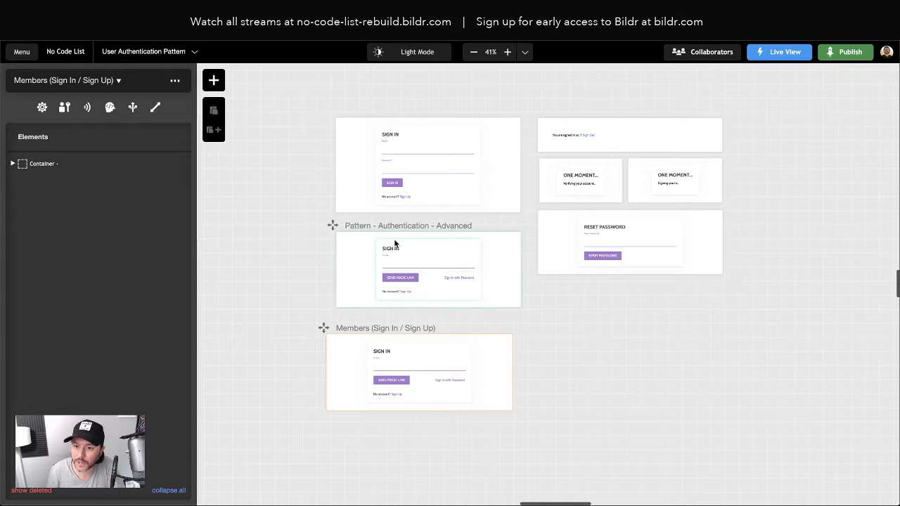
click(339, 364)
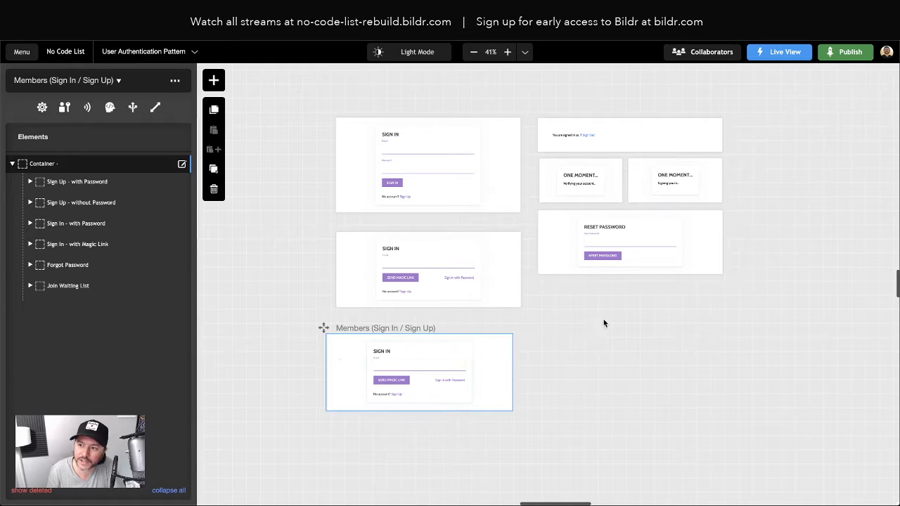
click(299, 363)
click(339, 360)
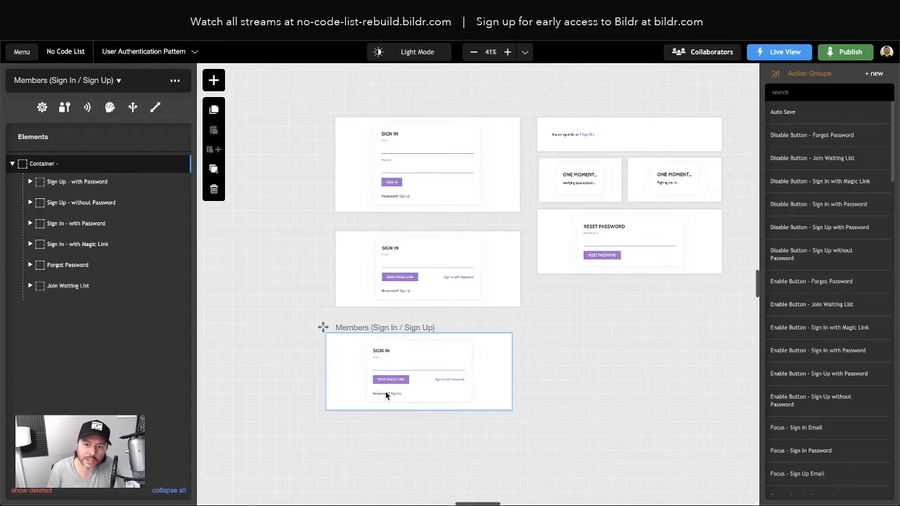
click(174, 80)
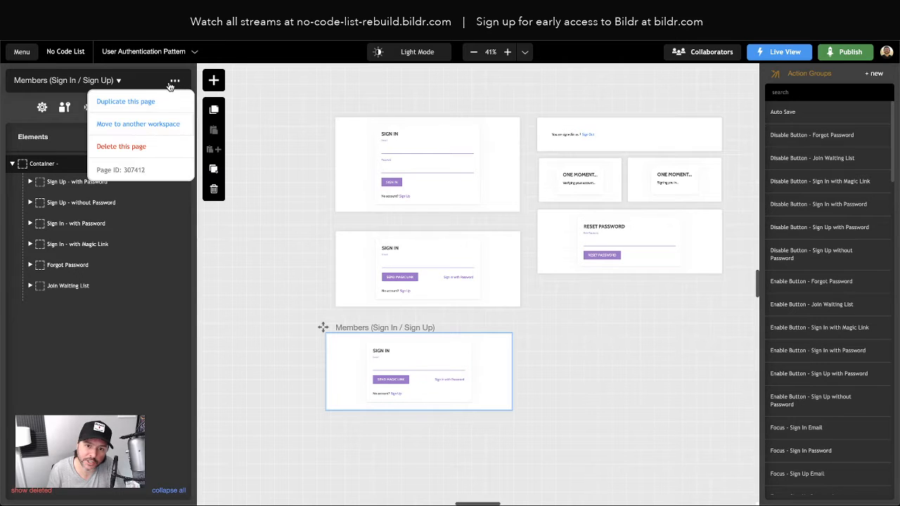
Step: Move the Members (Sign In / Sign Up) page to Workspace 1 and switch to that workspace
mouse_move(140, 127)
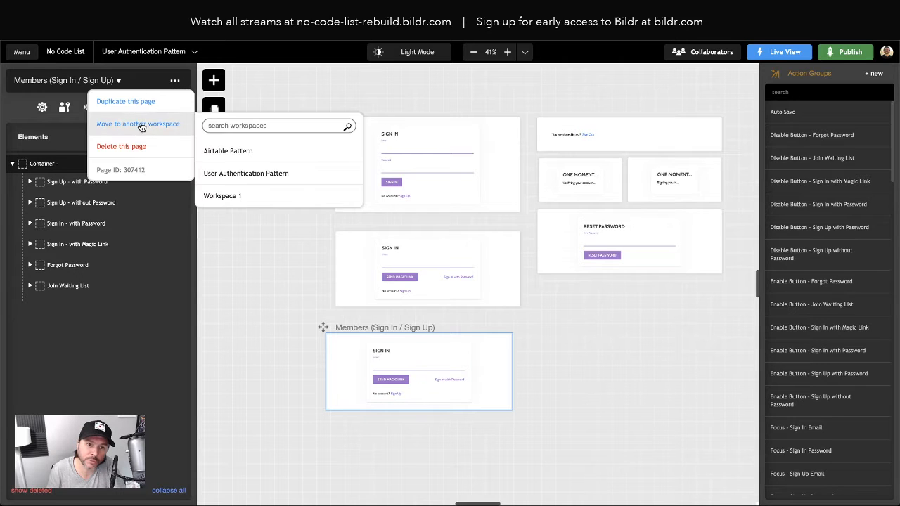
click(226, 197)
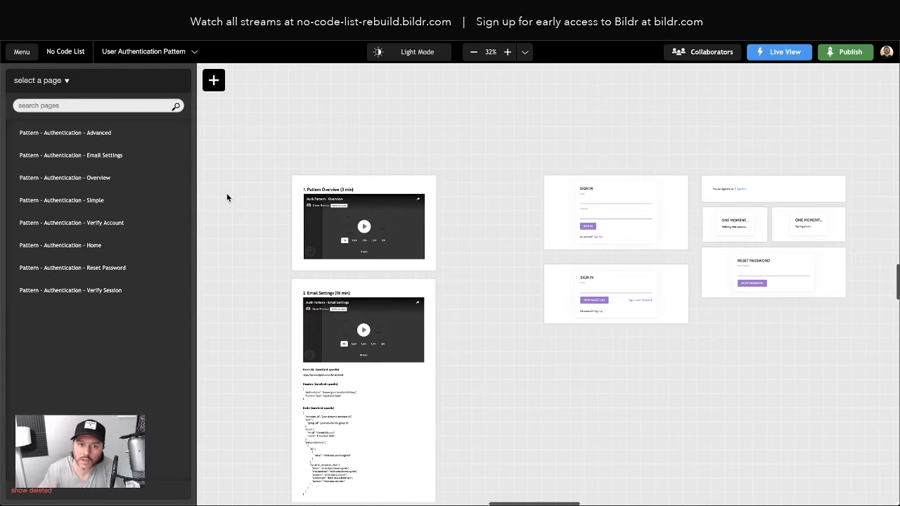
click(160, 51)
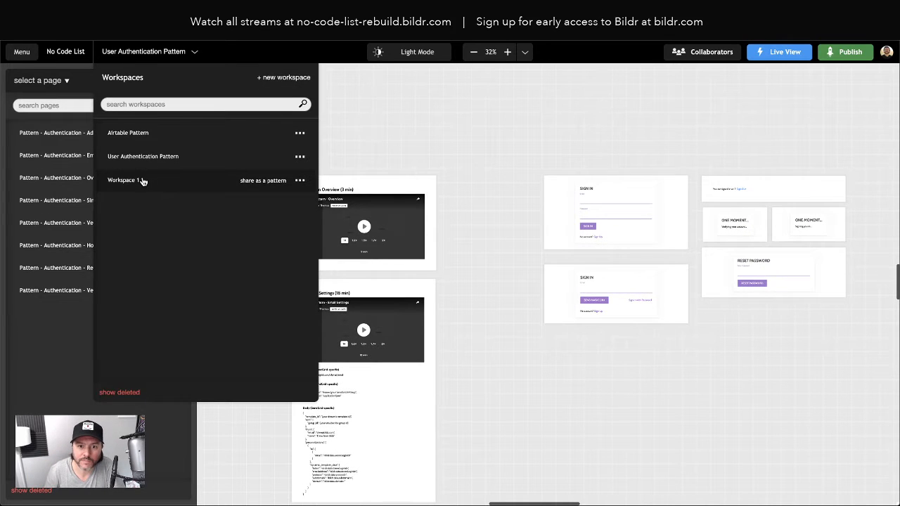
click(169, 184)
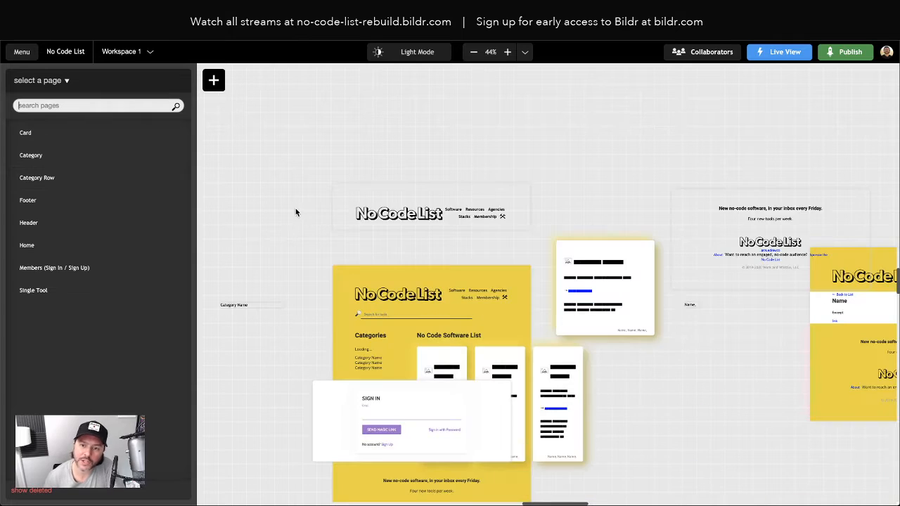
Step: Drag the Members page into place beside the No Code List home and footer pages
scroll(337, 254, down, 3)
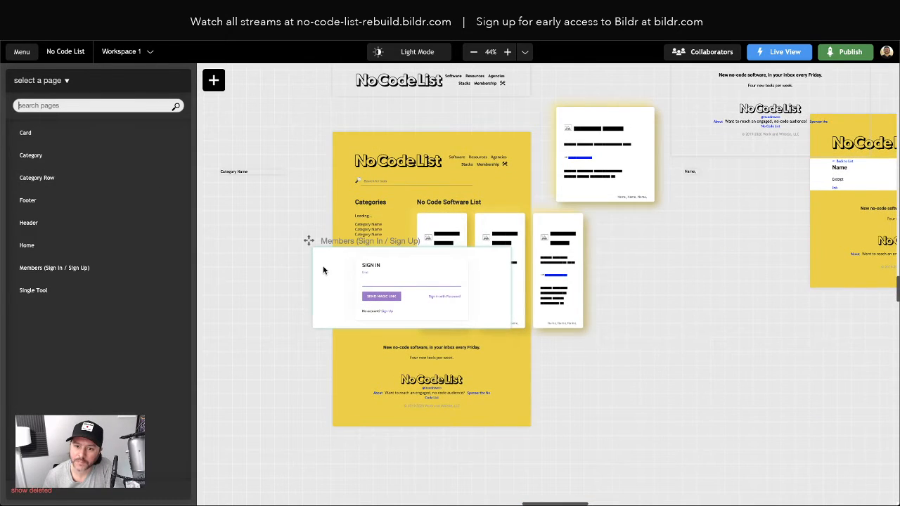
click(323, 270)
drag(309, 241, 635, 284)
scroll(593, 295, right, 5)
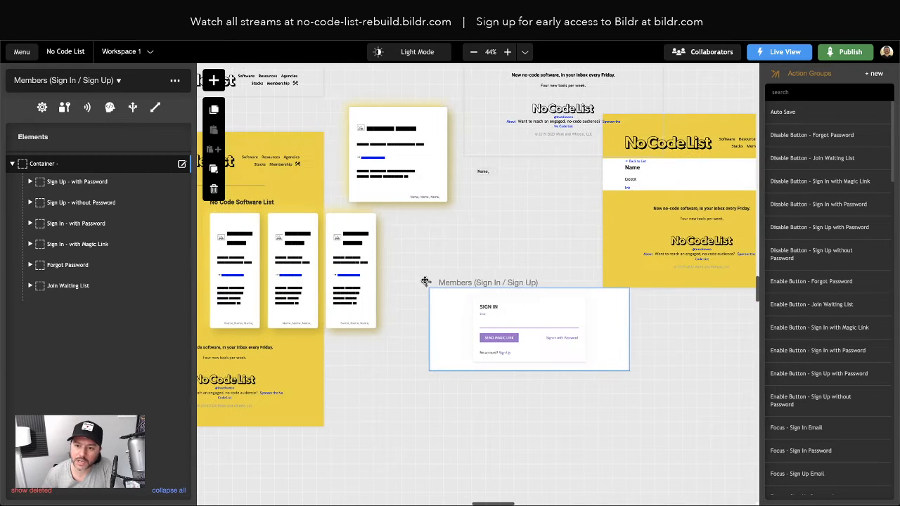
drag(425, 281, 419, 321)
scroll(397, 269, left, 2)
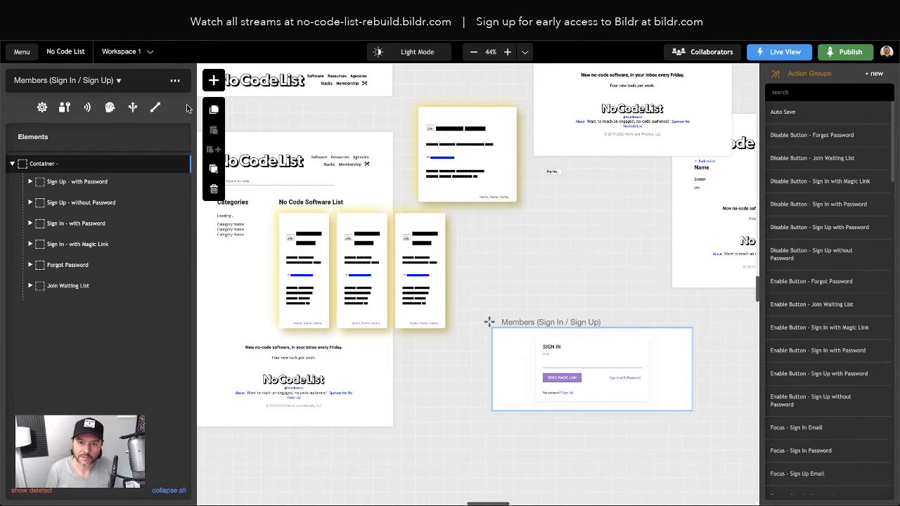
Step: Add a Component to the Members page that displays the Header page
click(214, 82)
text(contai)
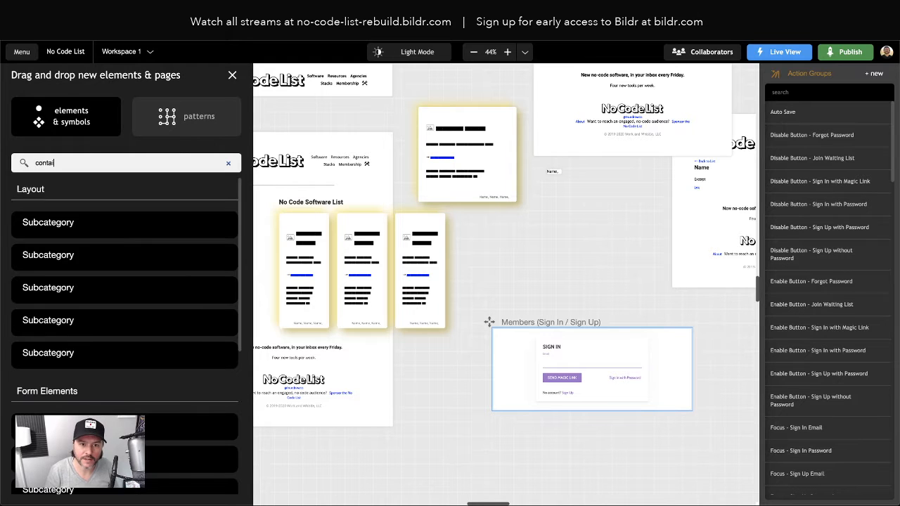
text(n)
key(BackSpace)
key(BackSpace)
key(BackSpace)
key(BackSpace)
key(BackSpace)
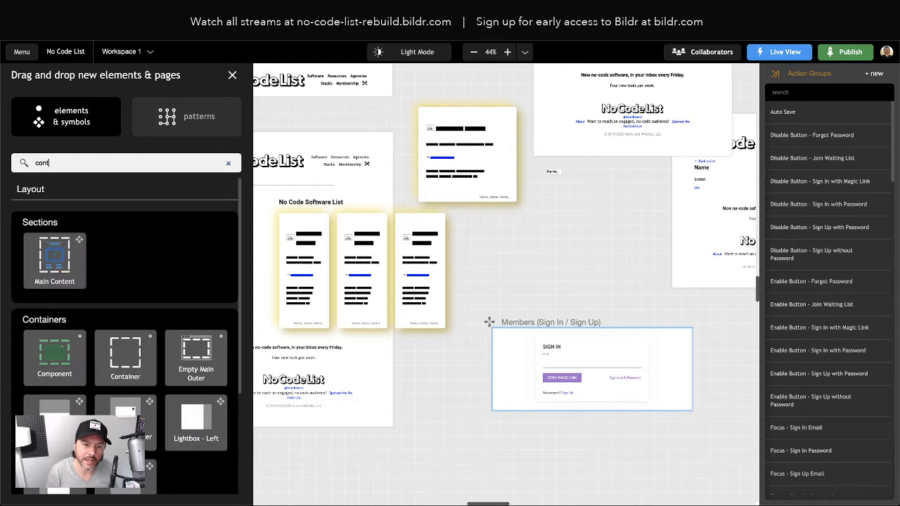
text(mpo)
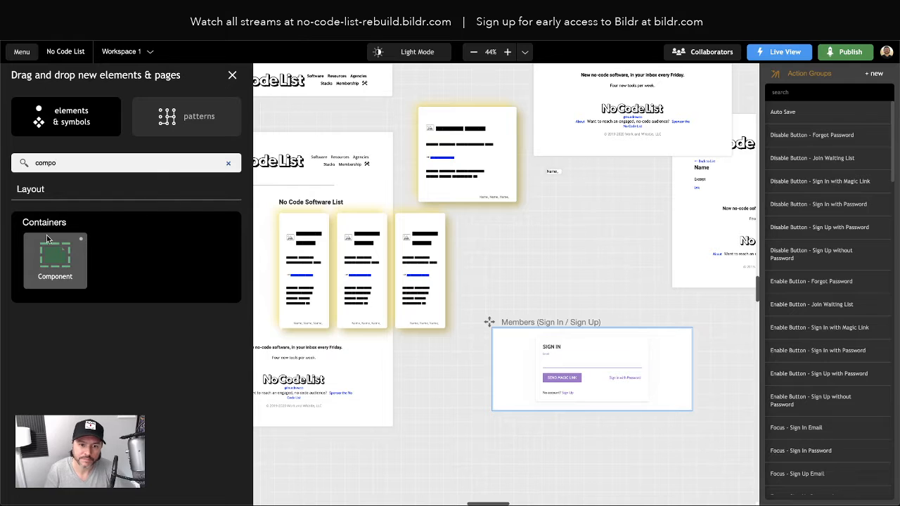
drag(43, 275, 70, 166)
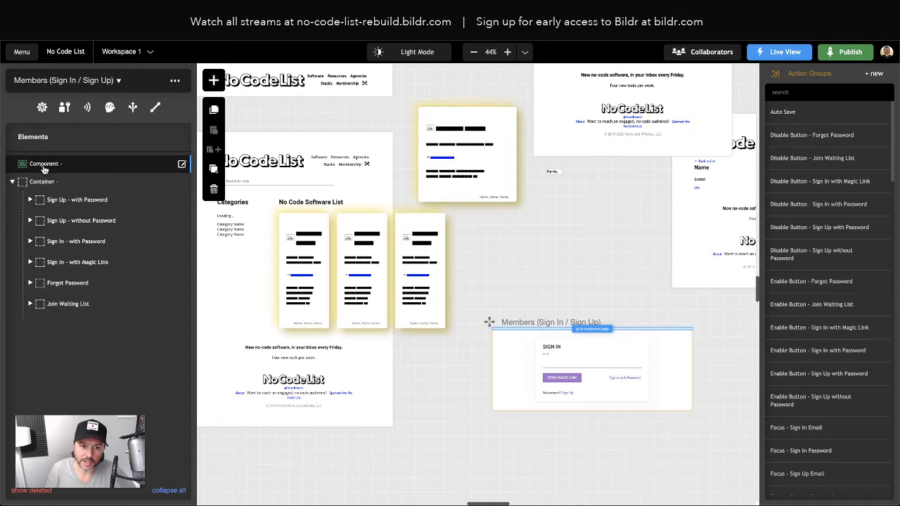
click(28, 167)
click(54, 196)
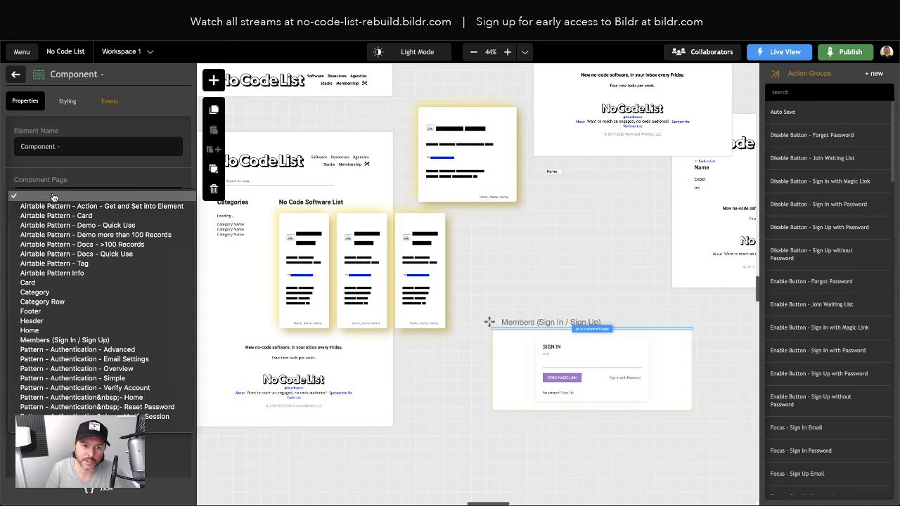
click(32, 321)
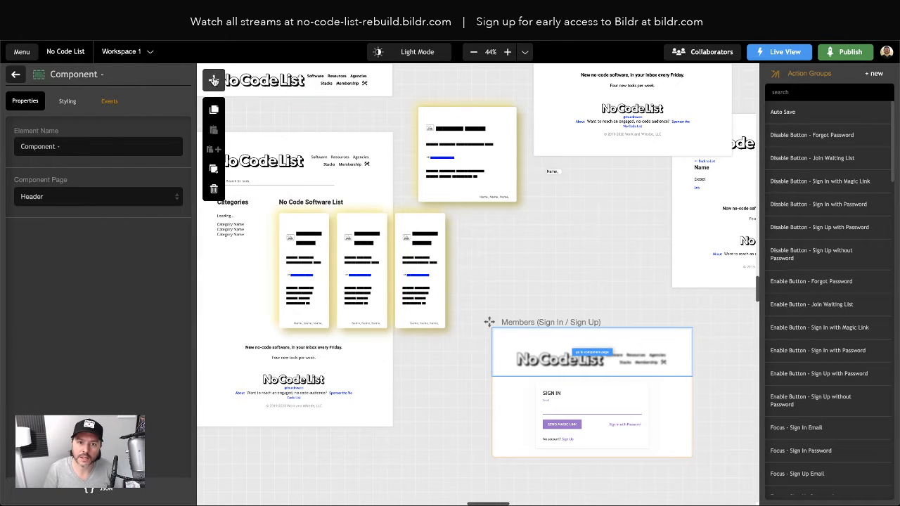
Step: Add a second Component below the sign-in card that displays the Footer page
click(214, 79)
text(compon)
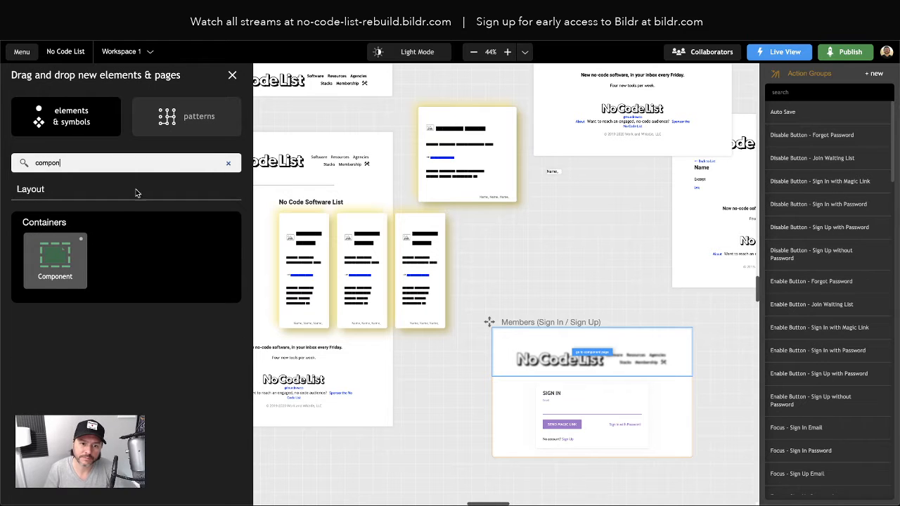
drag(55, 255, 59, 318)
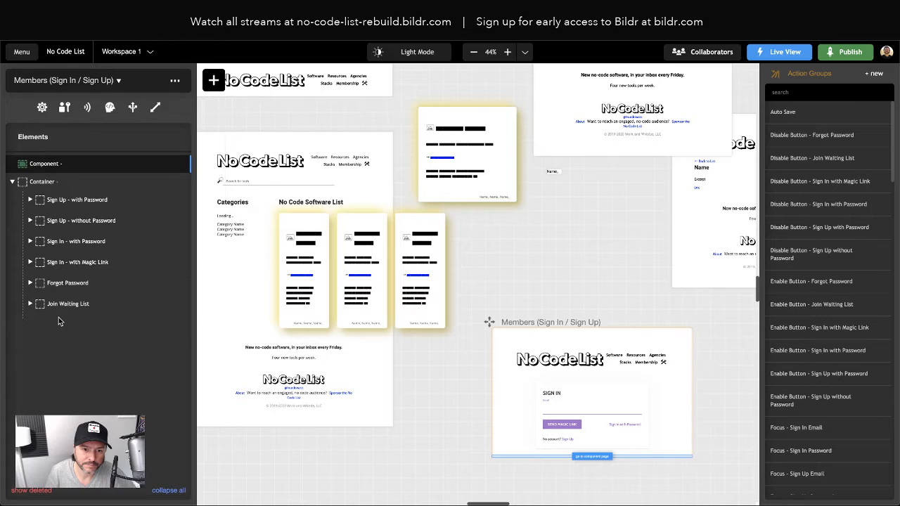
click(45, 329)
click(56, 204)
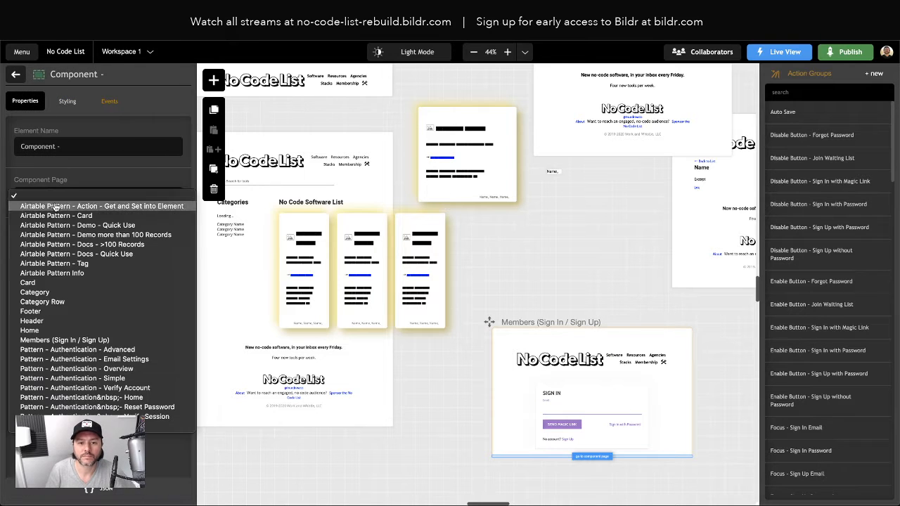
click(51, 312)
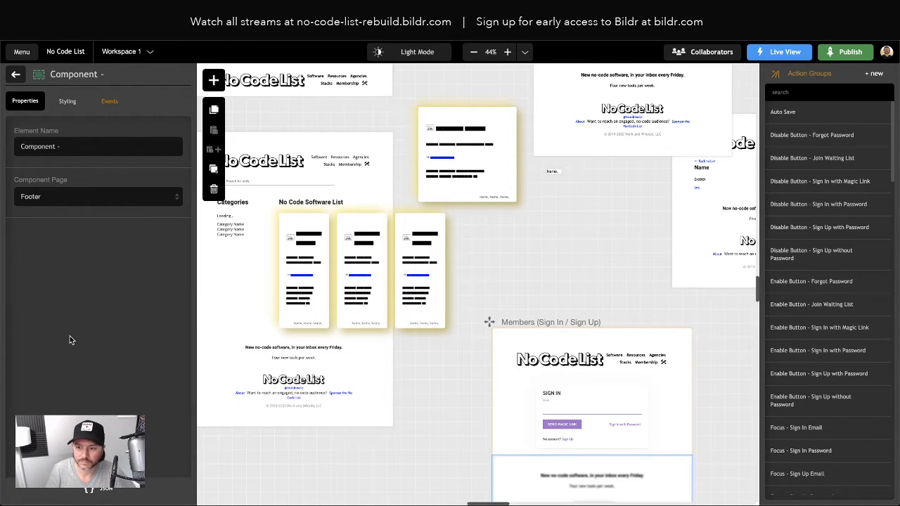
Step: Check the header component on the page, then bring up the Members page's own properties
click(456, 372)
scroll(457, 371, down, 3)
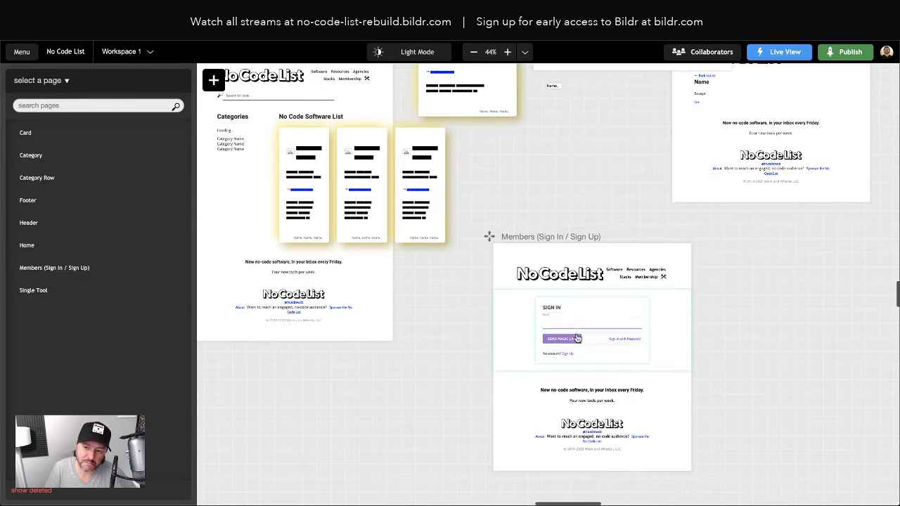
click(498, 255)
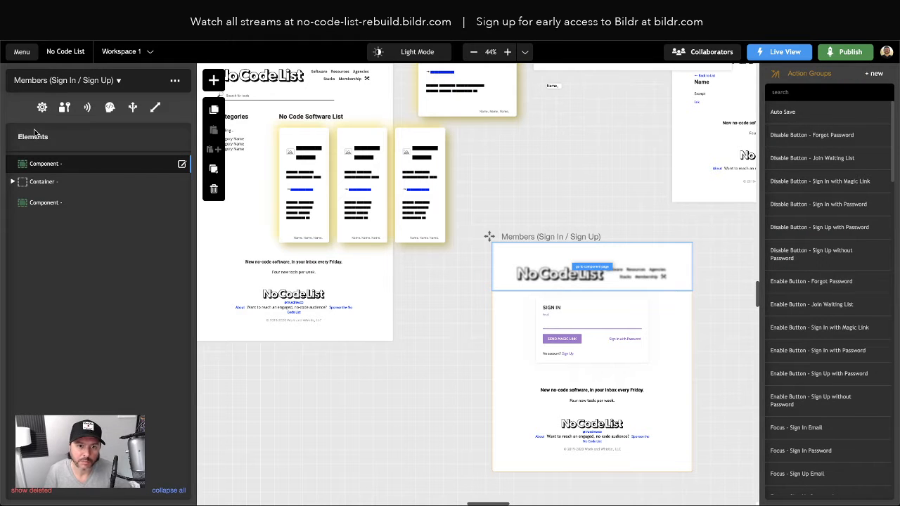
click(42, 107)
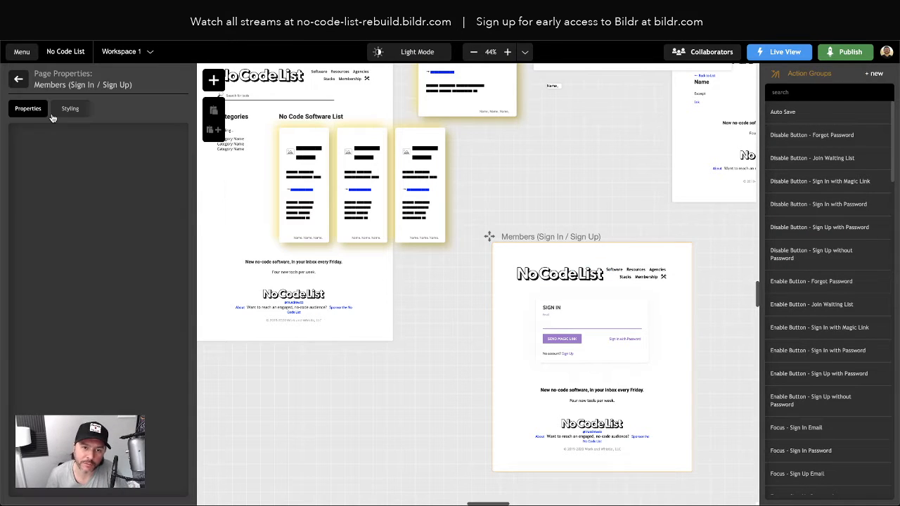
Step: Replace the Members page's Page Body style class with Body Class - No Code List
click(70, 110)
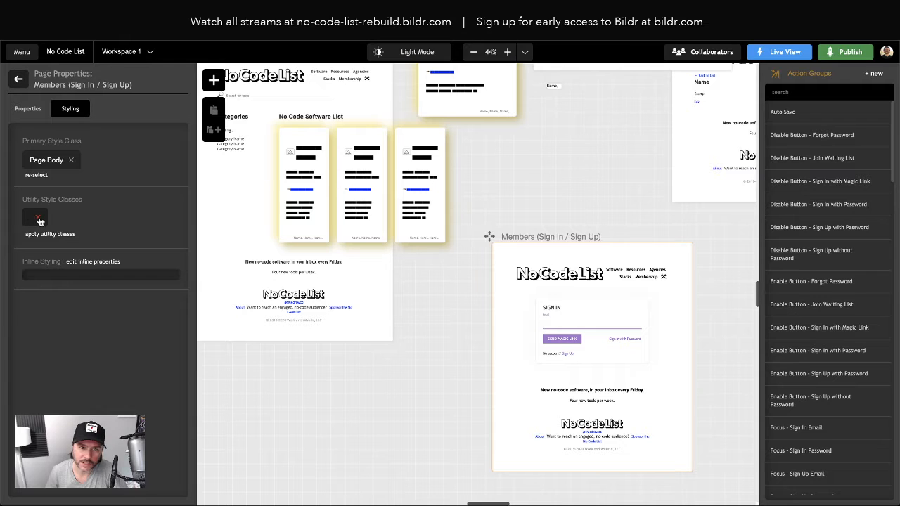
click(72, 162)
click(32, 154)
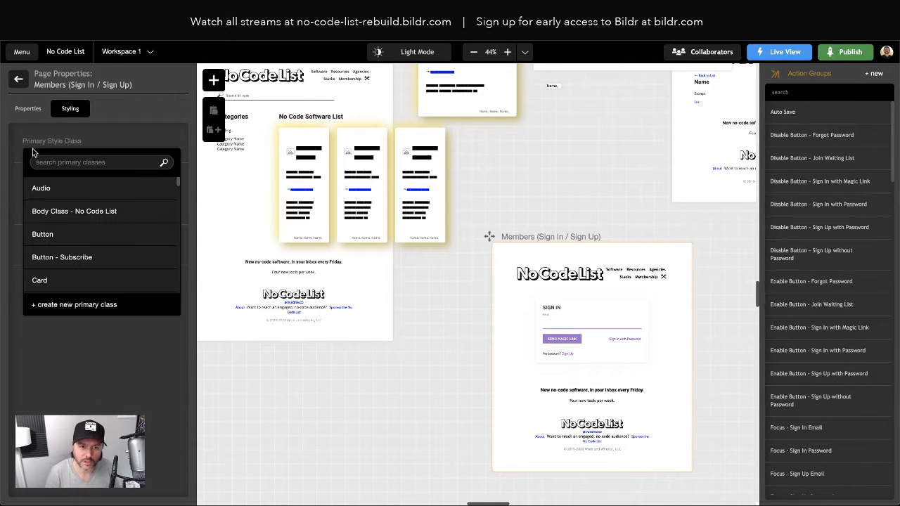
text(body)
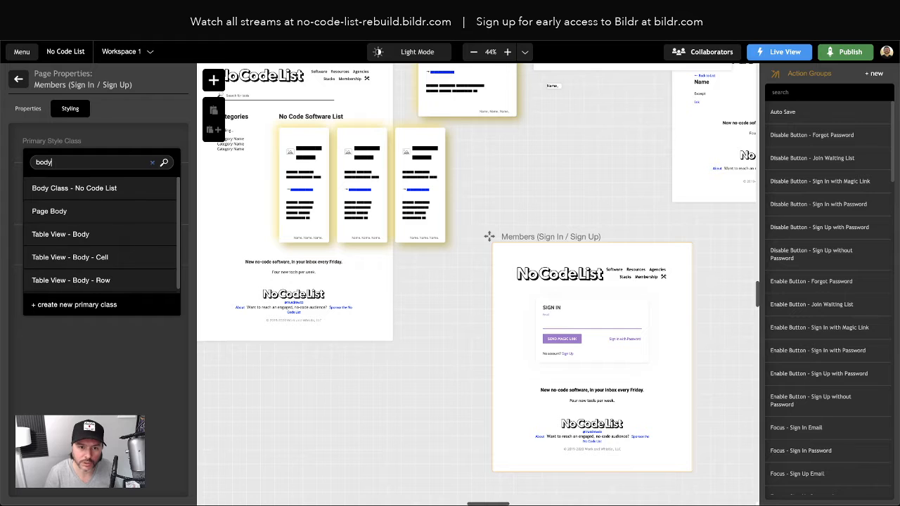
click(67, 189)
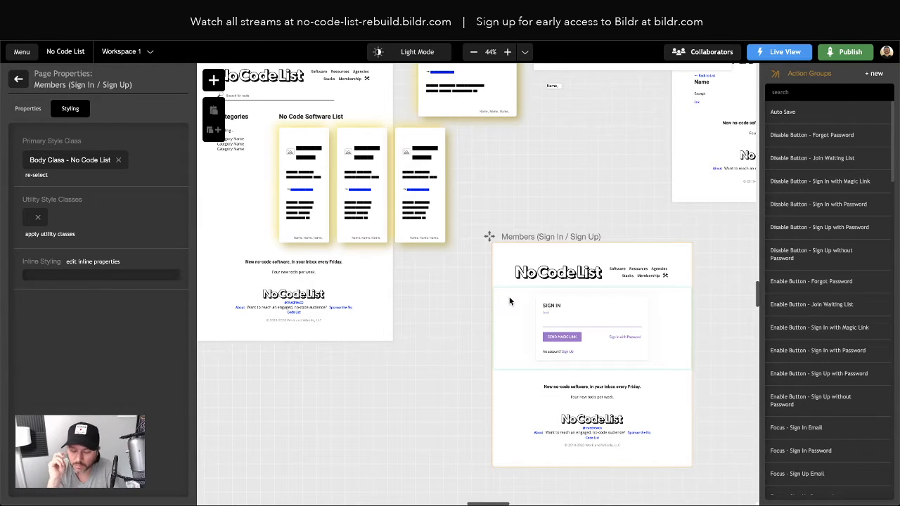
click(535, 274)
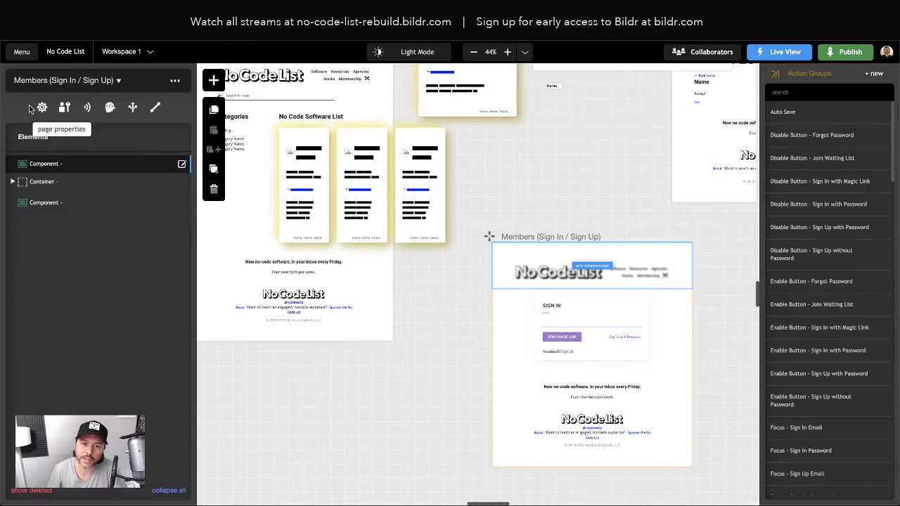
Step: Add a /members route: Members (Sign In / Sign Up) when signed out, Home when signed in
click(134, 108)
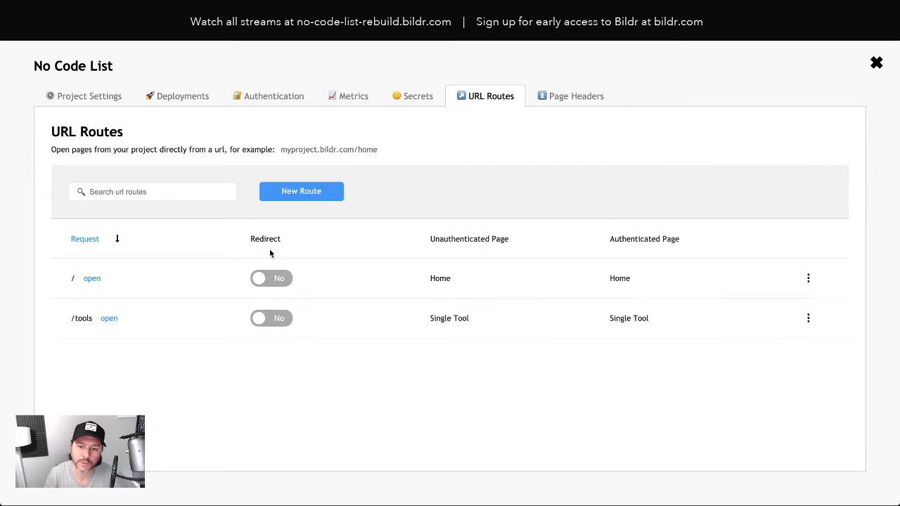
click(288, 194)
text(members)
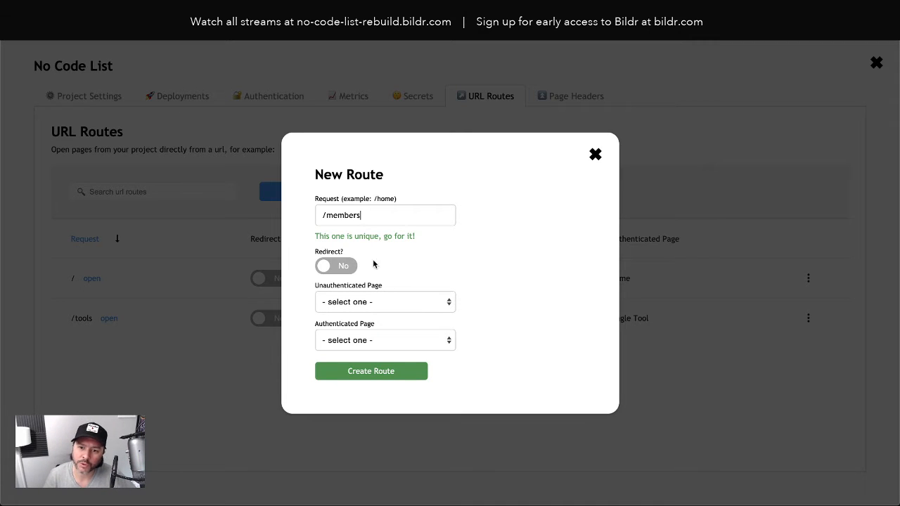
click(396, 303)
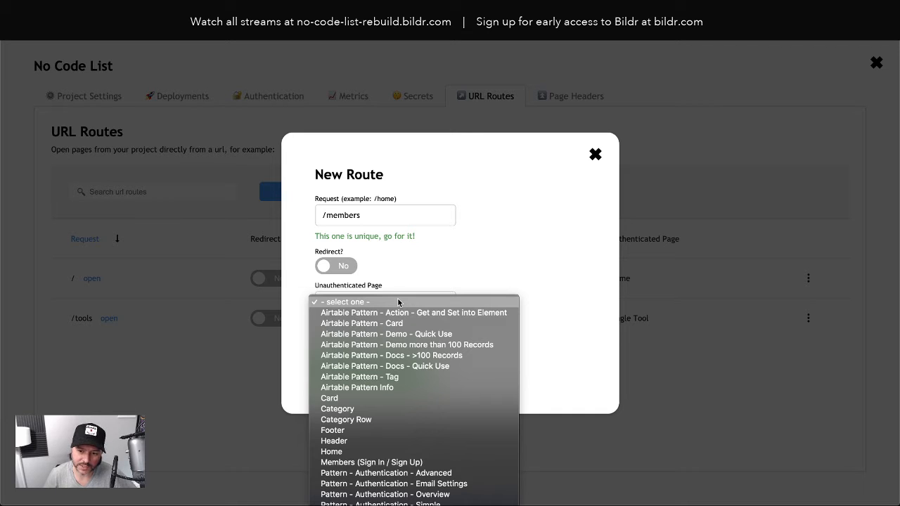
click(396, 463)
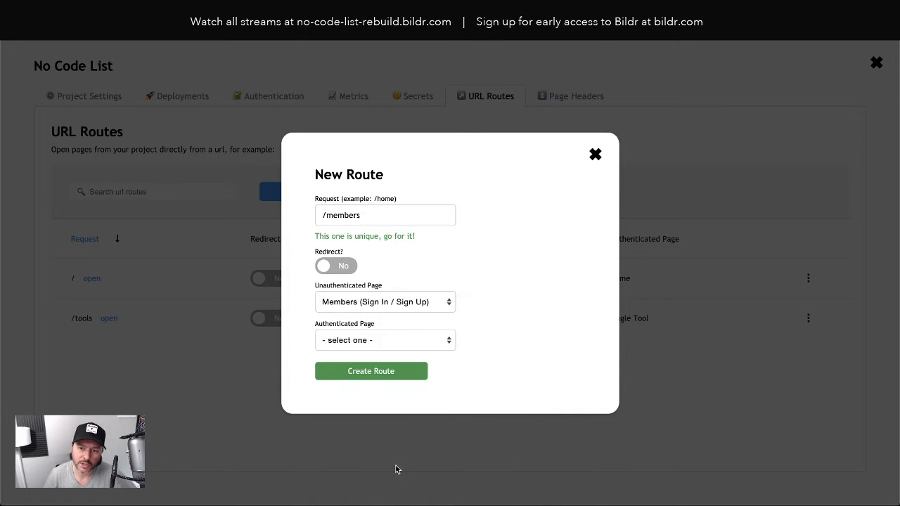
click(350, 343)
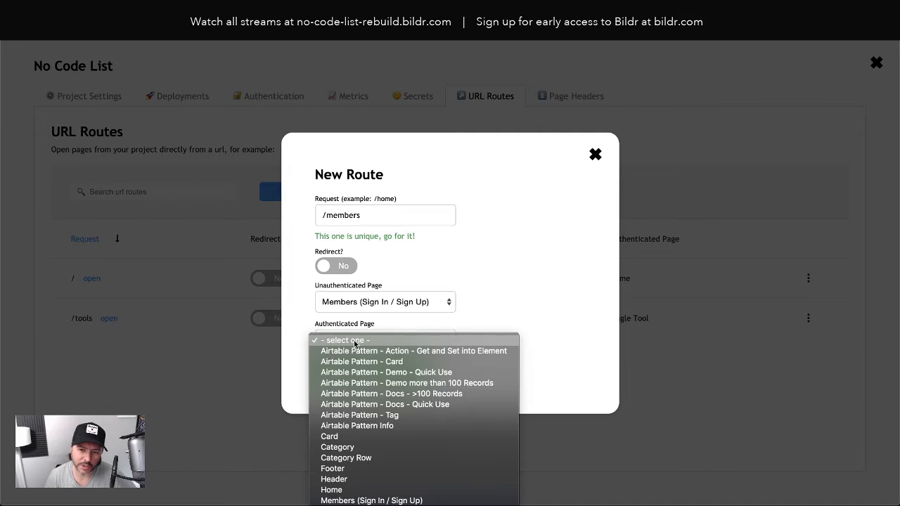
click(348, 491)
click(397, 370)
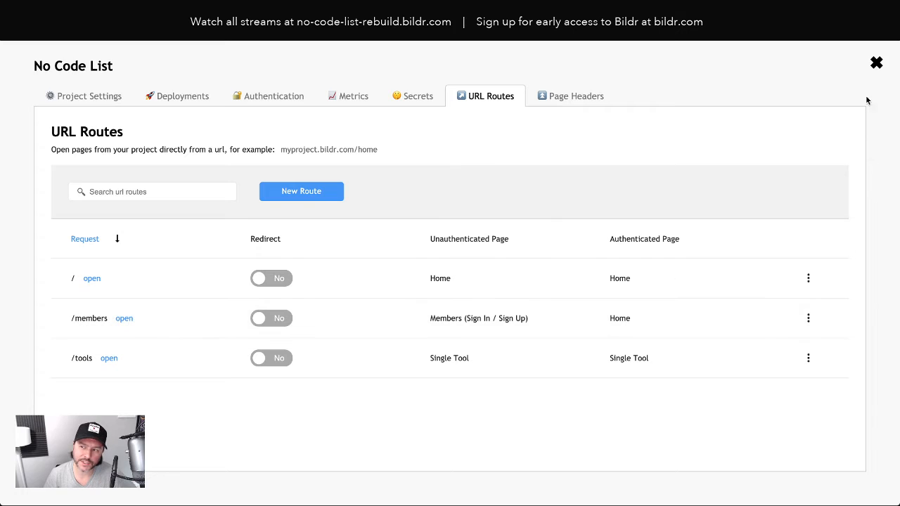
click(876, 64)
click(778, 52)
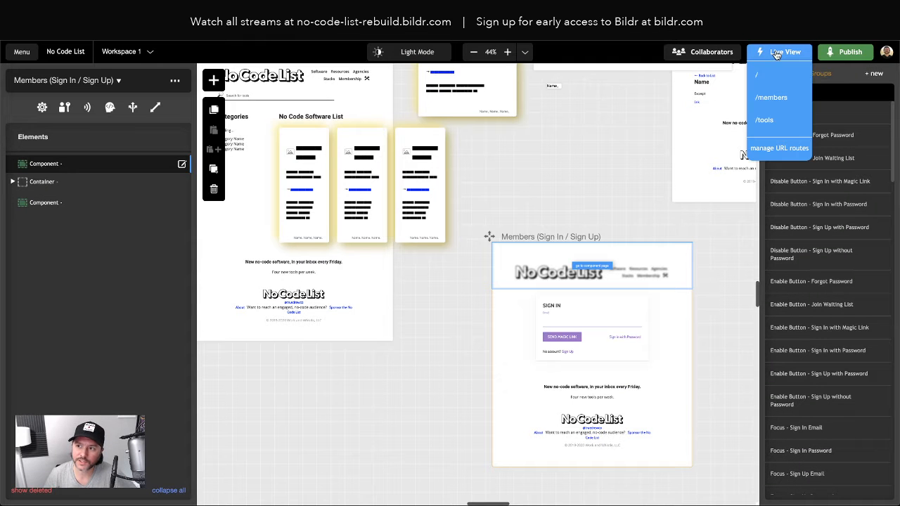
Step: Open the root page live, clear its stored site data in DevTools, and reload
click(771, 94)
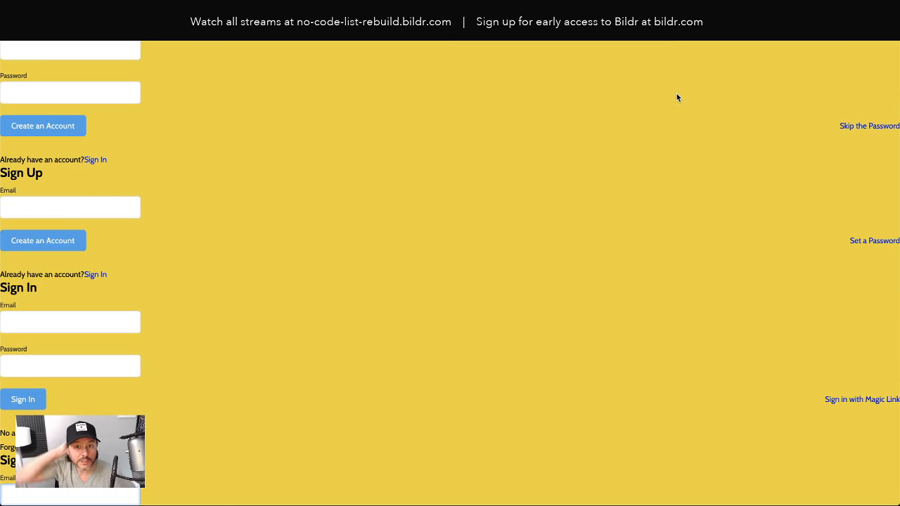
click(52, 40)
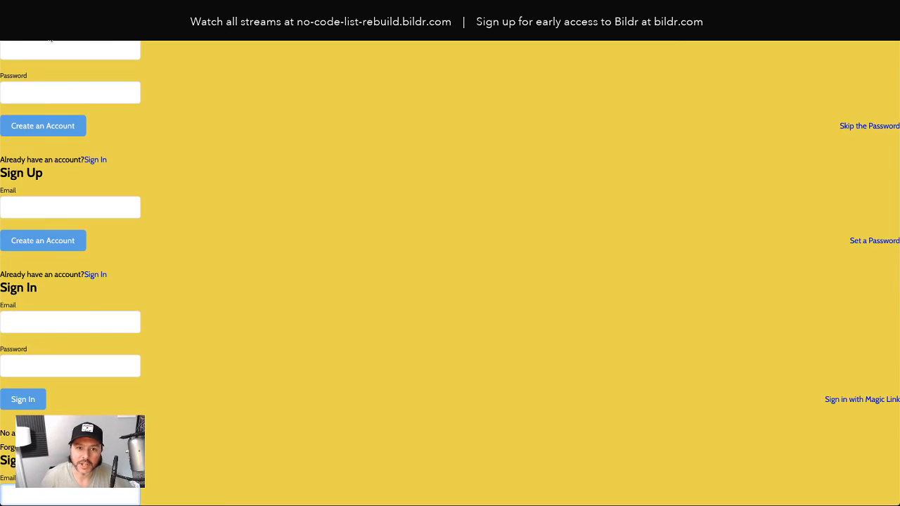
right_click(205, 87)
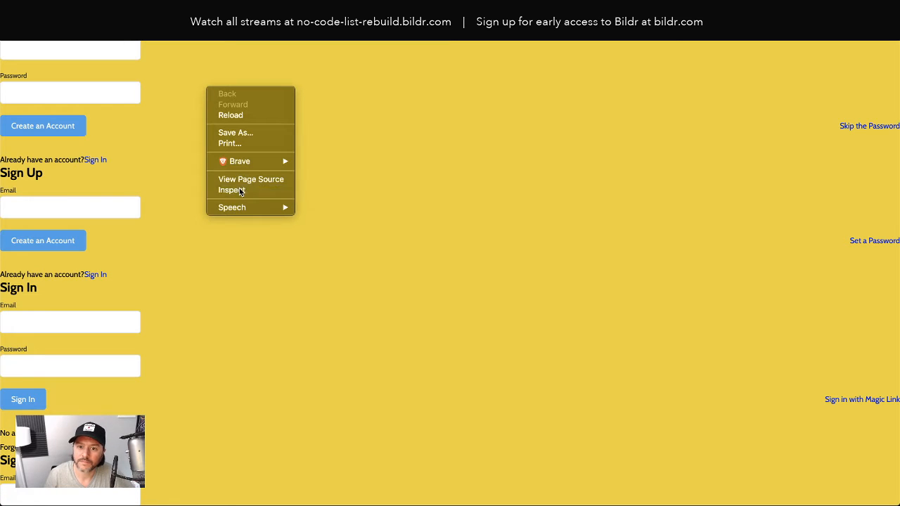
click(261, 183)
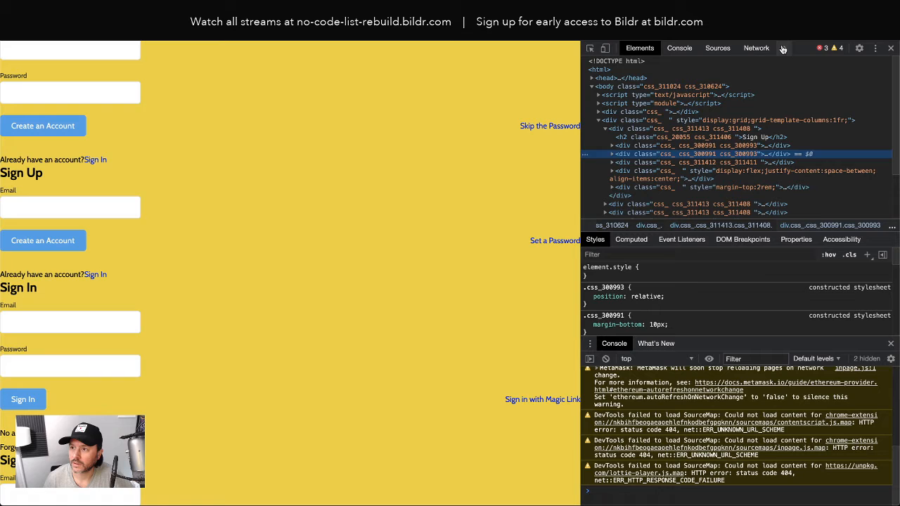
click(783, 48)
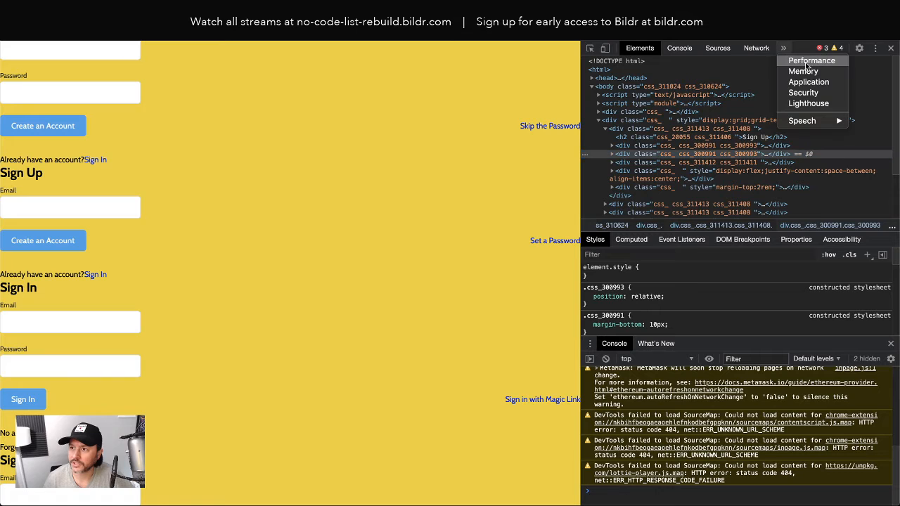
click(808, 82)
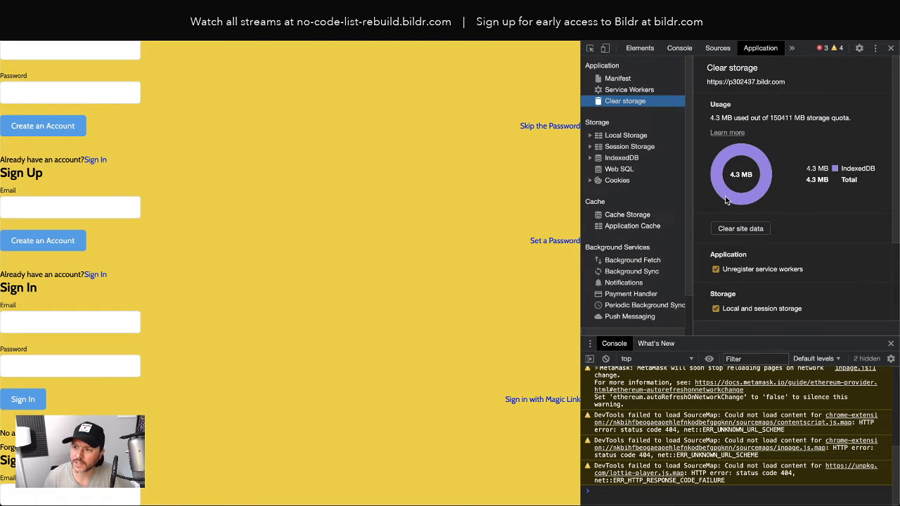
click(730, 228)
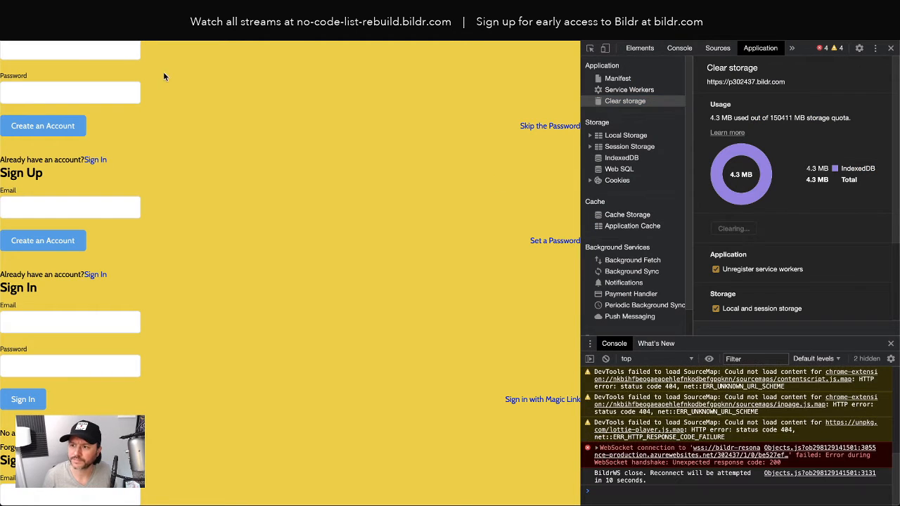
click(50, 33)
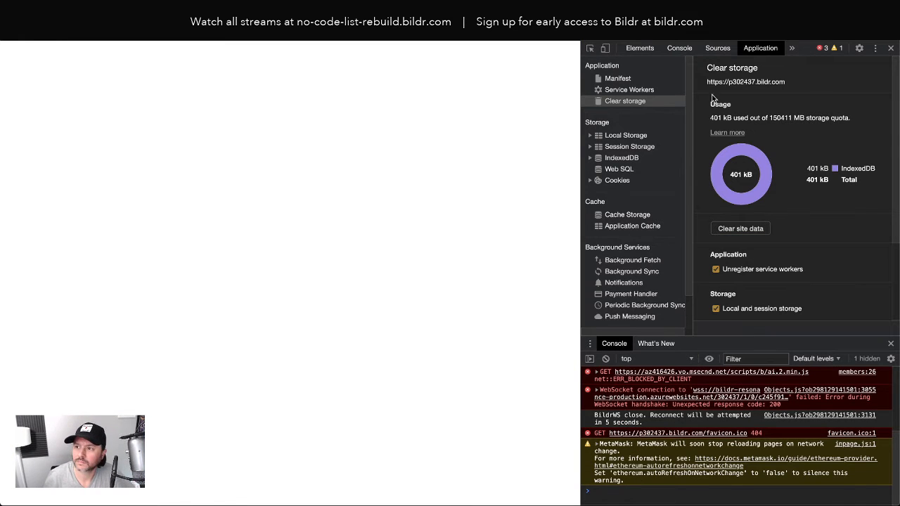
click(890, 48)
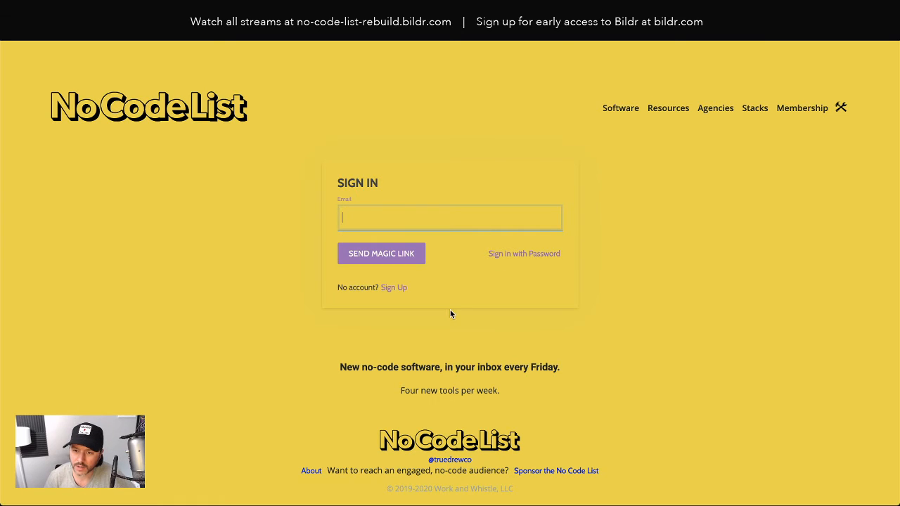
Step: Compare the live Sign Up page with the User Authentication pattern's live root page
click(394, 289)
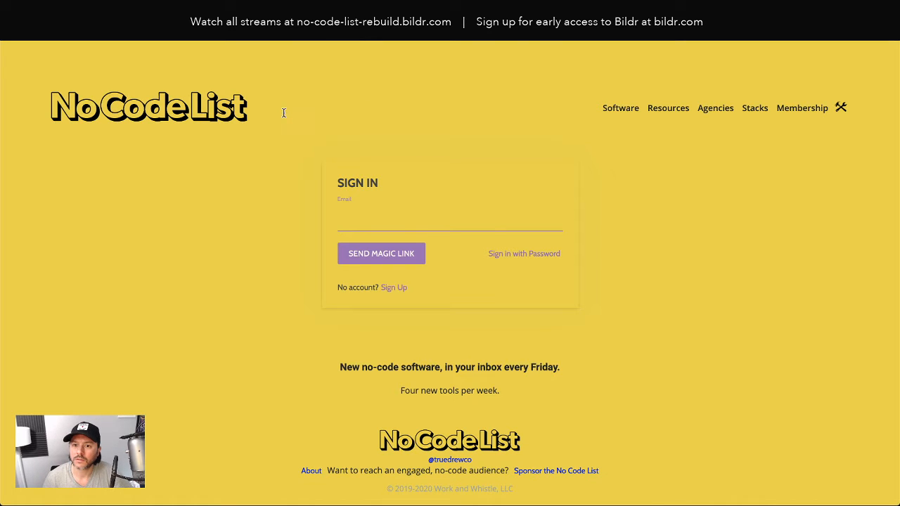
click(219, 20)
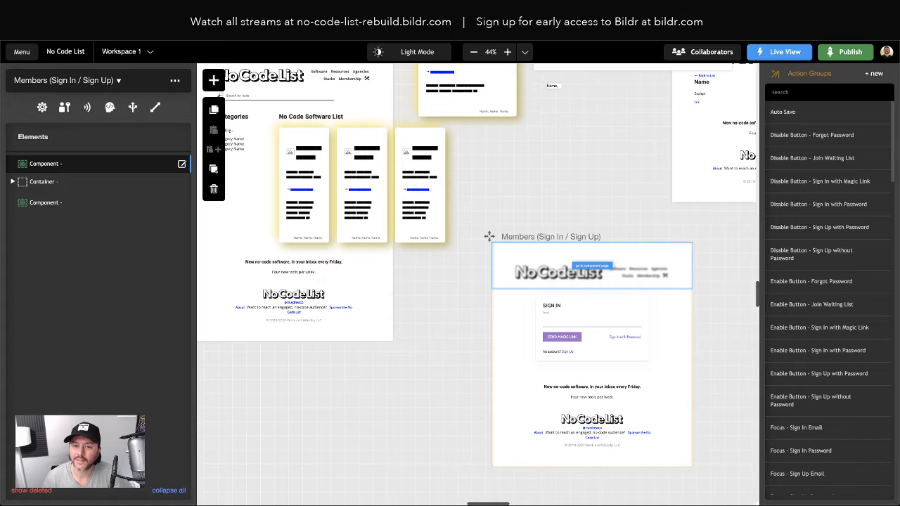
click(762, 42)
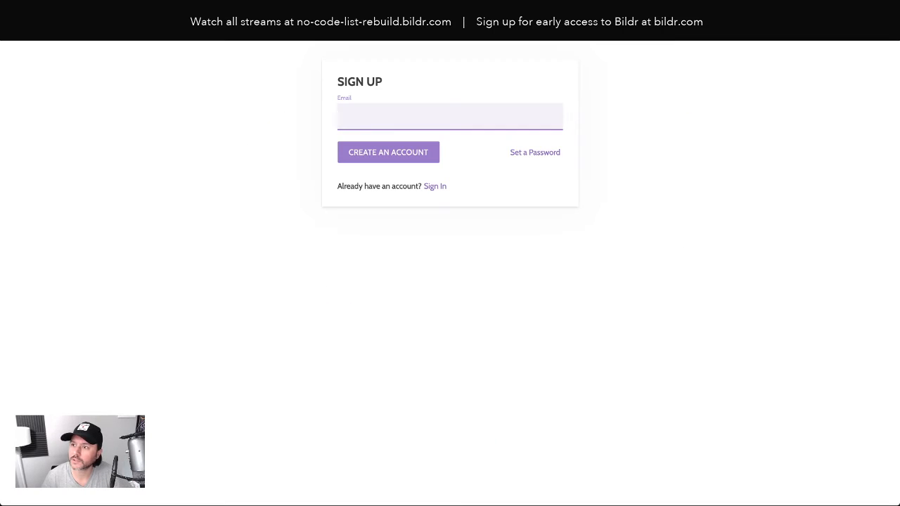
key(super+w)
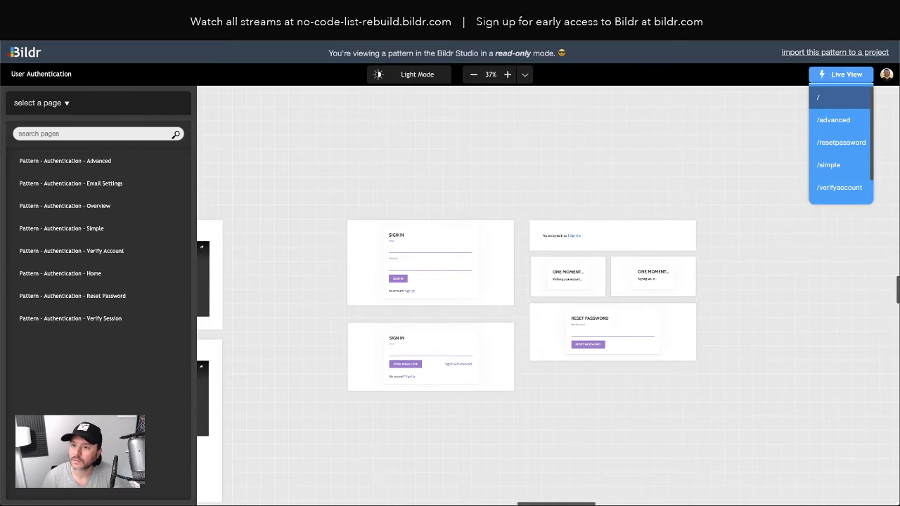
click(839, 98)
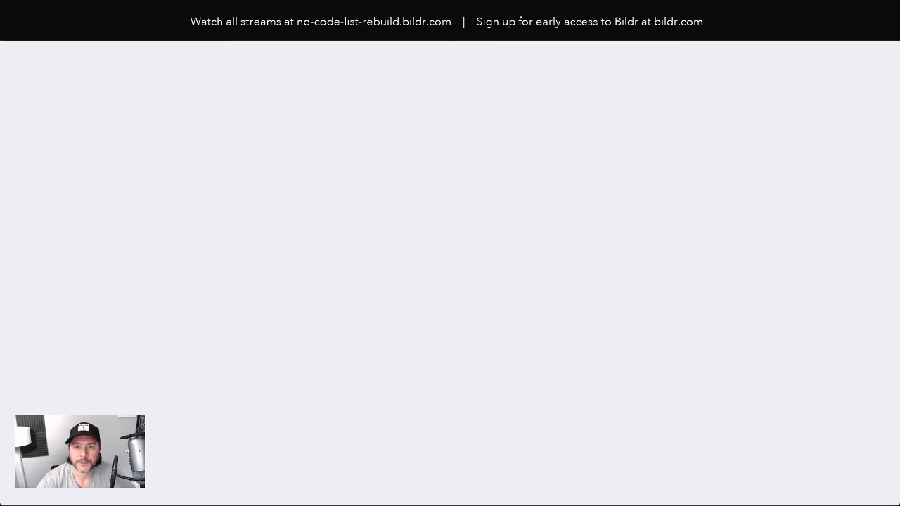
Step: Reload the live sign-in page, inspect it in DevTools, then return to the Bildr editor
click(407, 336)
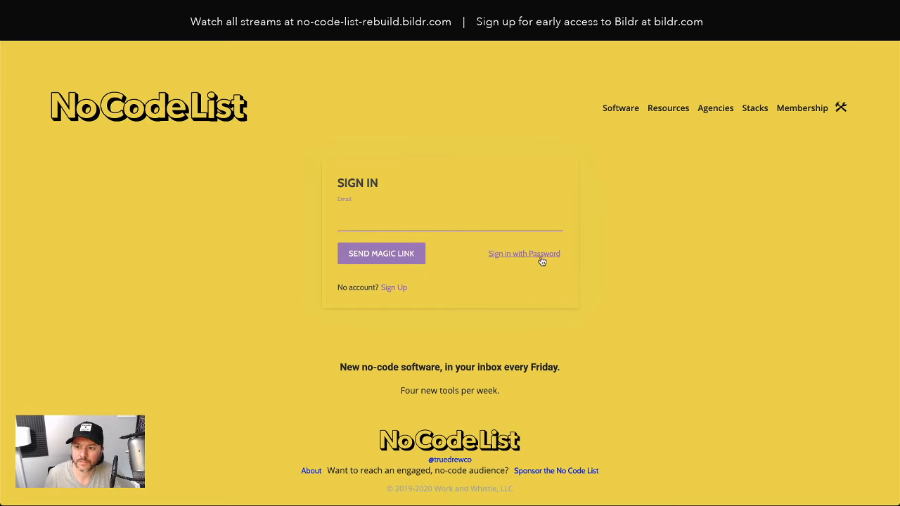
right_click(392, 91)
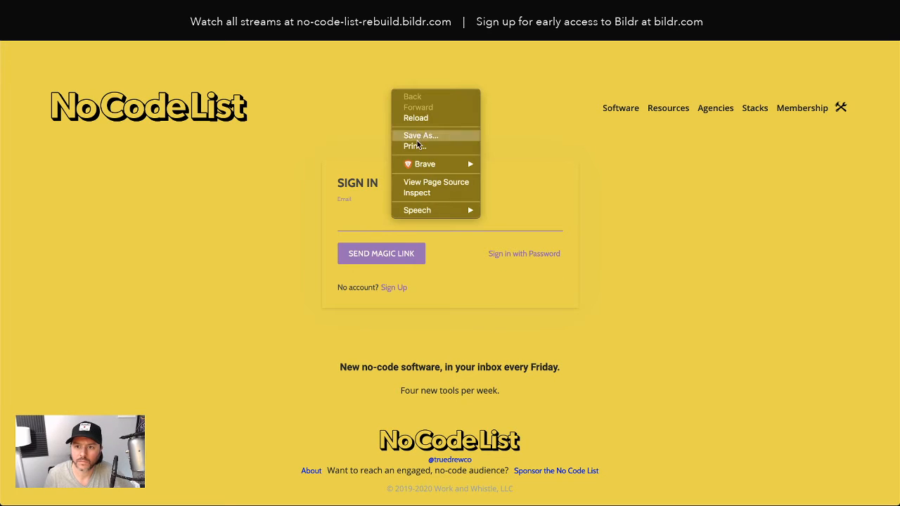
click(424, 194)
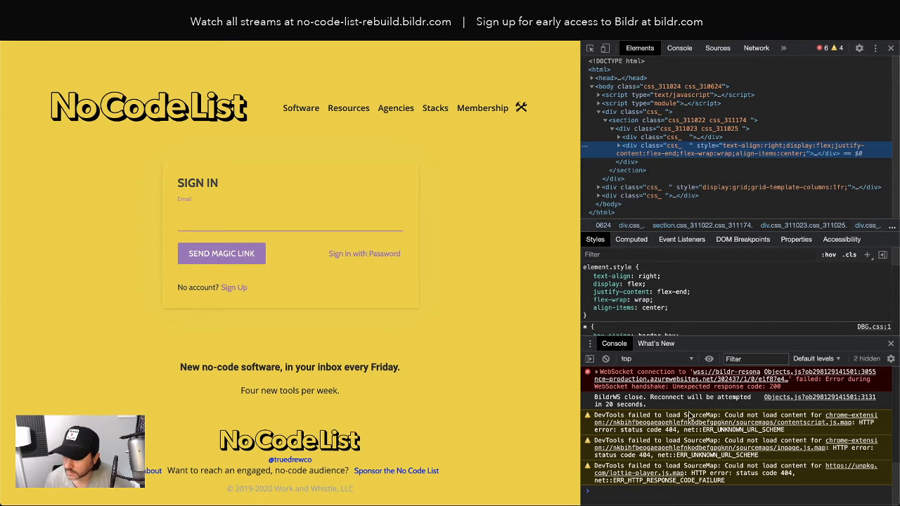
click(891, 49)
key(ctrl+shift+Tab)
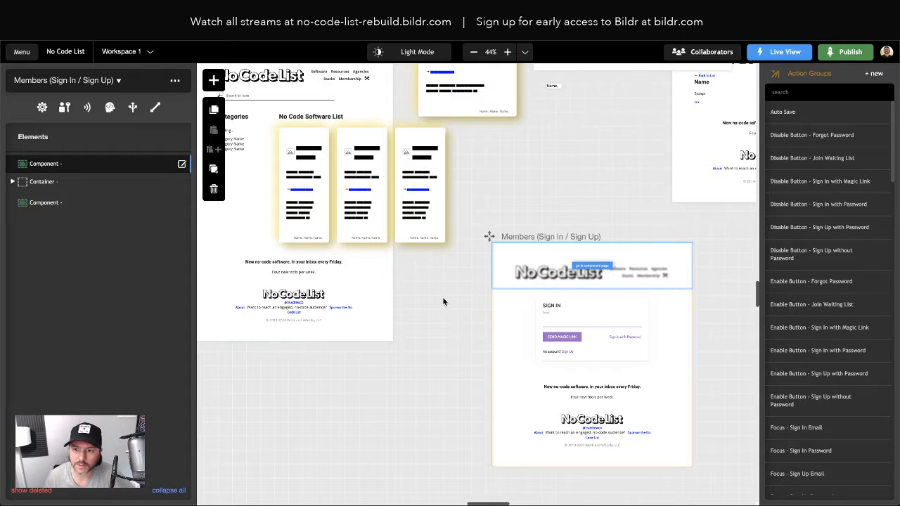
Step: Zoom to 64% and open the Sign in with Password link's Show - Sign In with Password action group
scroll(587, 326, right, 3)
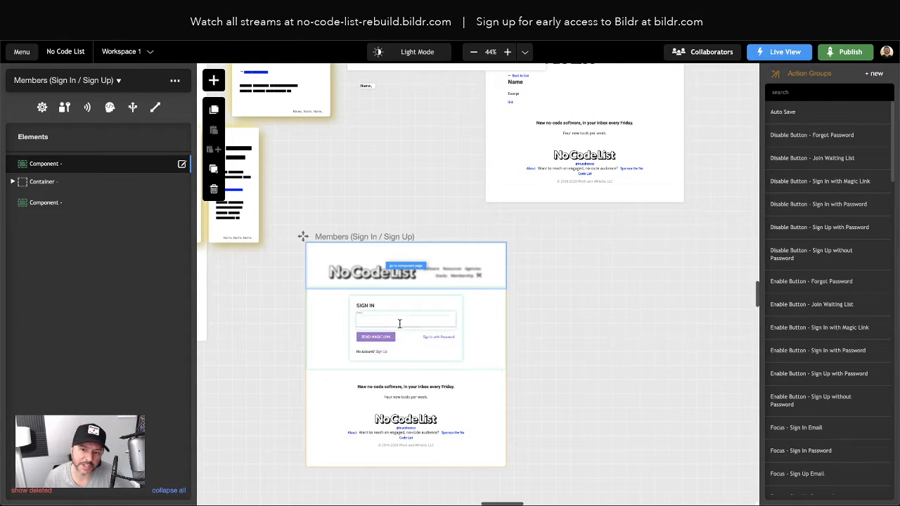
scroll(398, 323, right, 1)
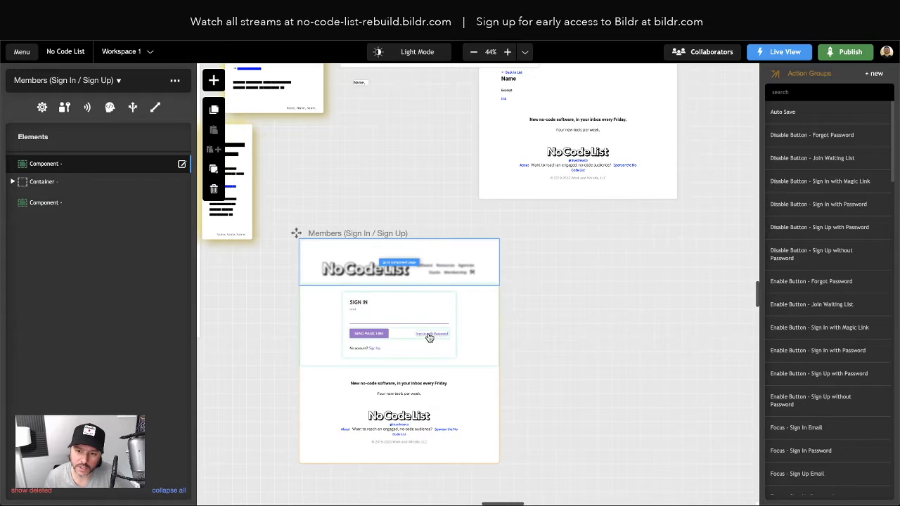
click(508, 52)
scroll(508, 357, down, 20)
scroll(509, 358, right, 20)
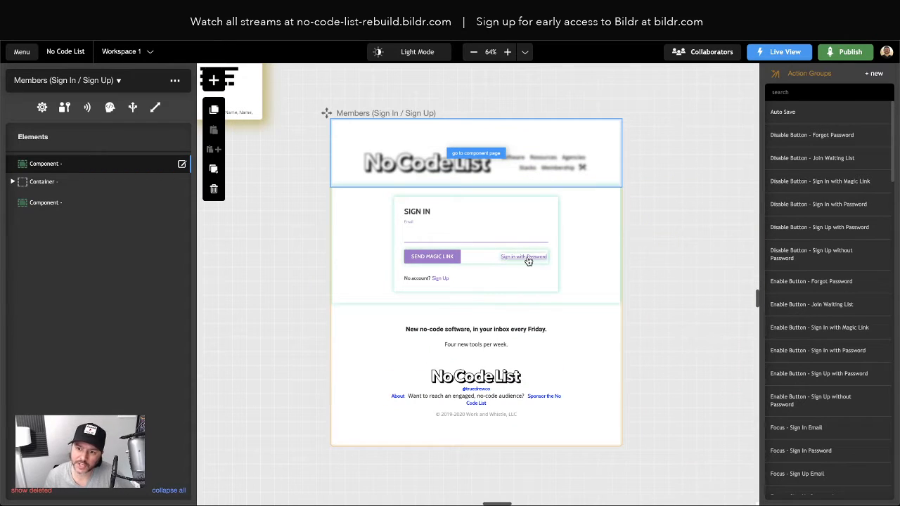
click(524, 257)
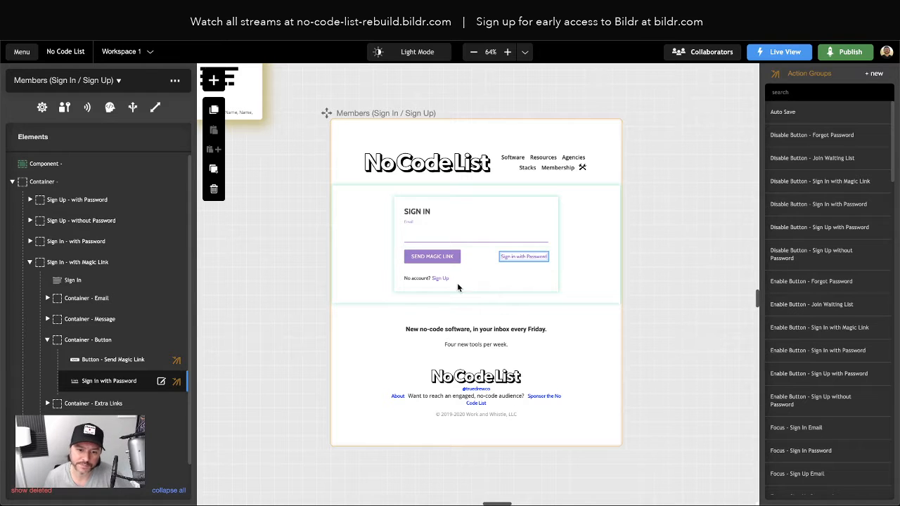
click(135, 382)
click(111, 101)
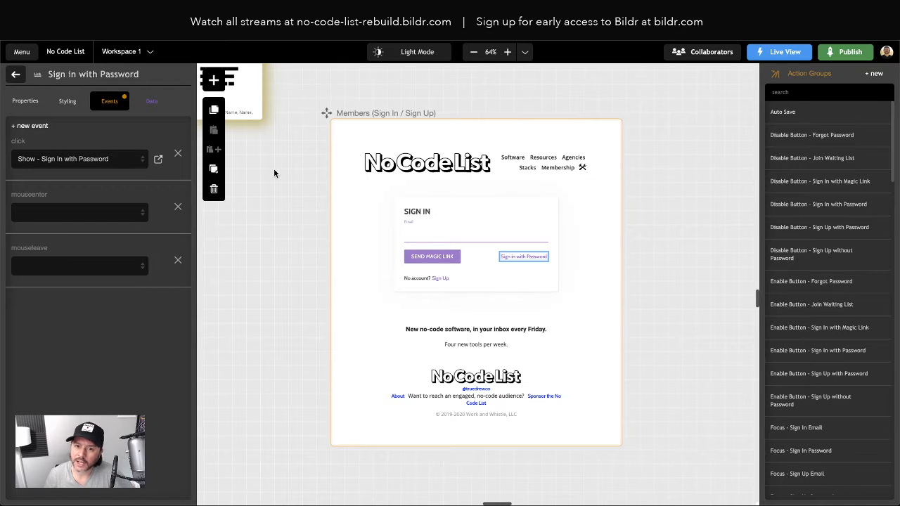
click(158, 159)
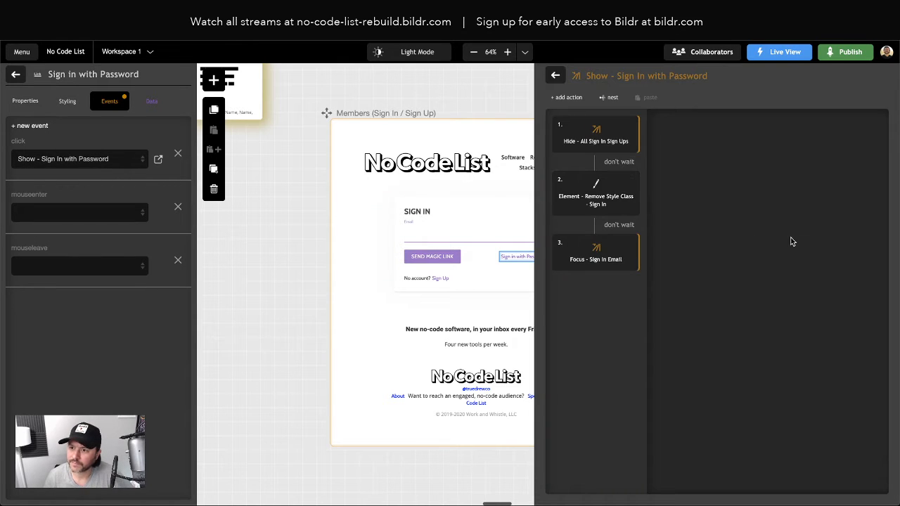
Step: Open the Hide - All Sign In Sign Ups group and browse addable style classes without choosing one
click(578, 139)
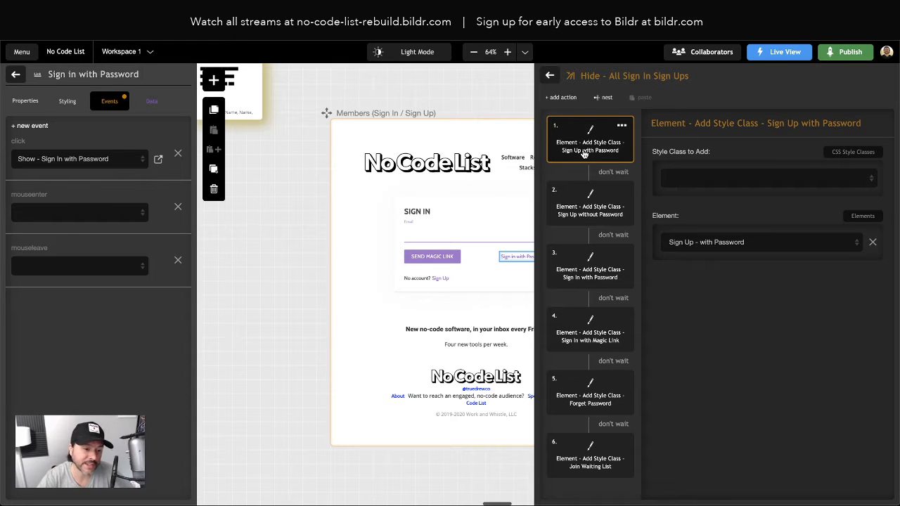
click(711, 179)
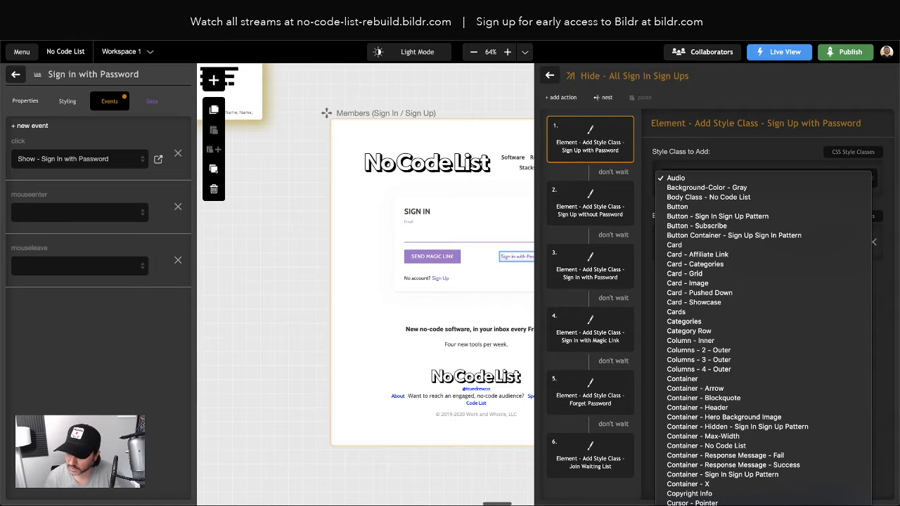
scroll(710, 281, down, 5)
scroll(710, 282, down, 12)
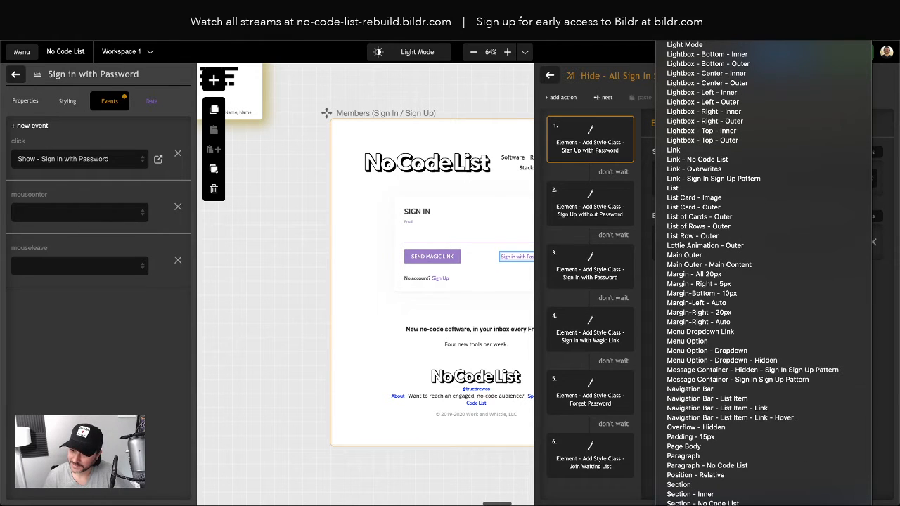
scroll(753, 274, up, 3)
scroll(753, 274, up, 10)
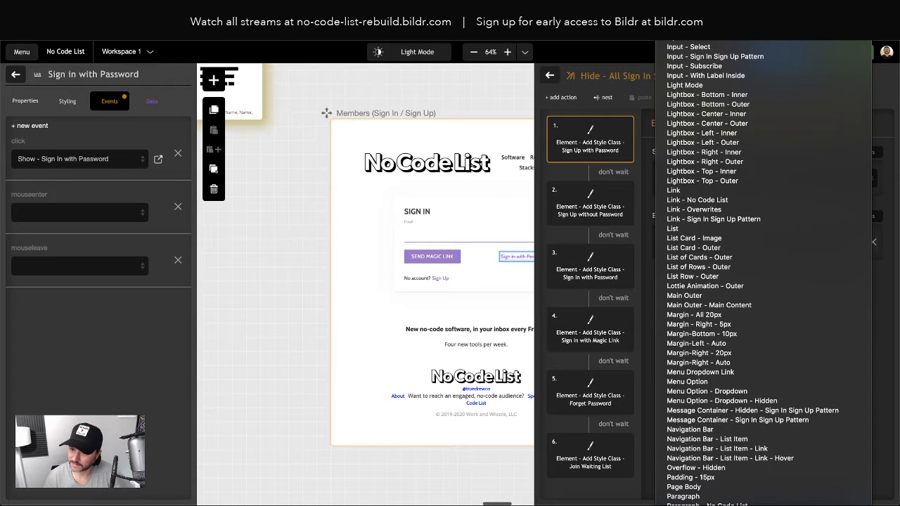
scroll(753, 275, up, 15)
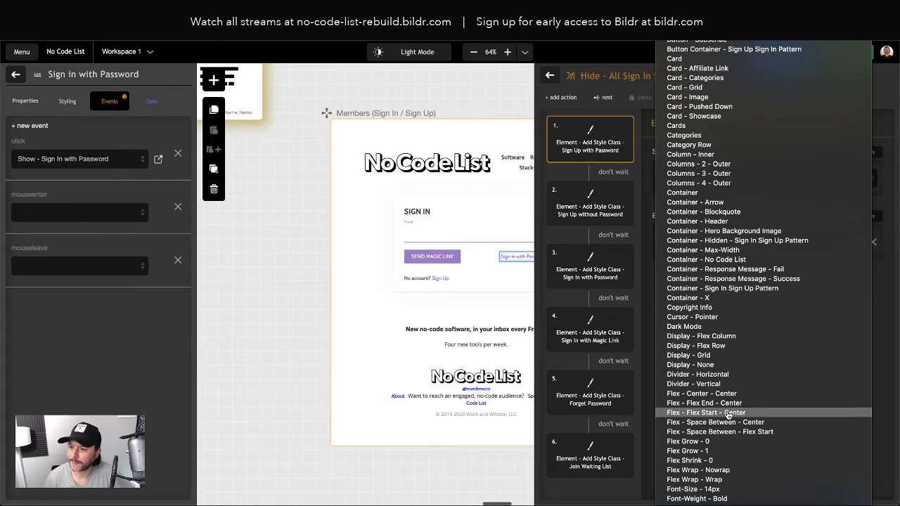
click(261, 282)
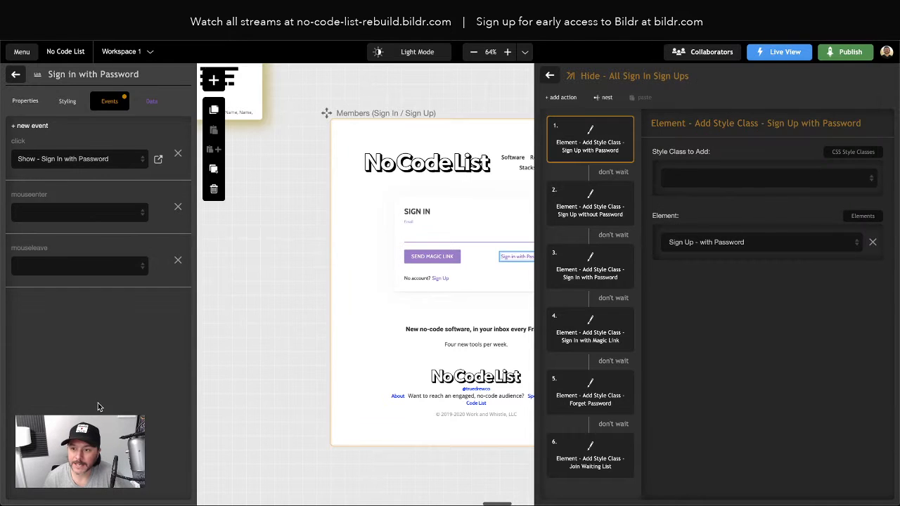
click(130, 52)
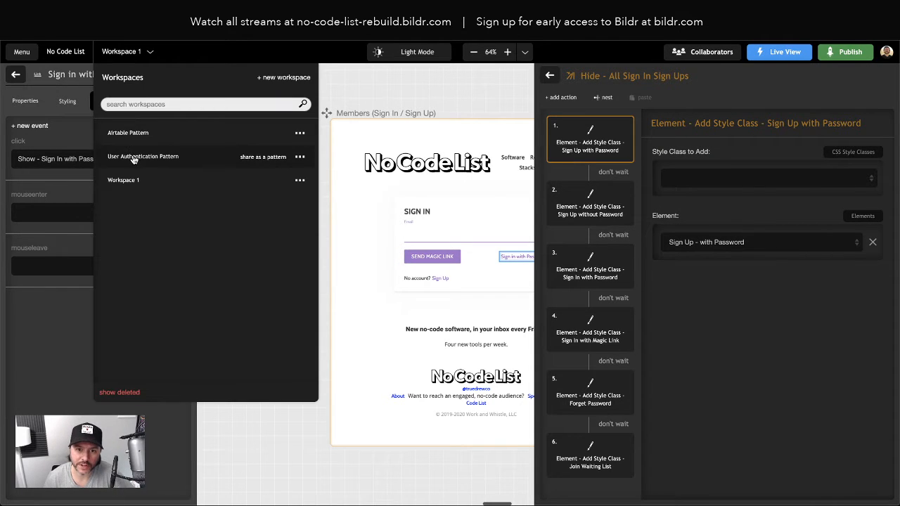
Step: In the User Authentication Pattern workspace, inspect the Advanced page's Sign in with Password action groups
click(164, 160)
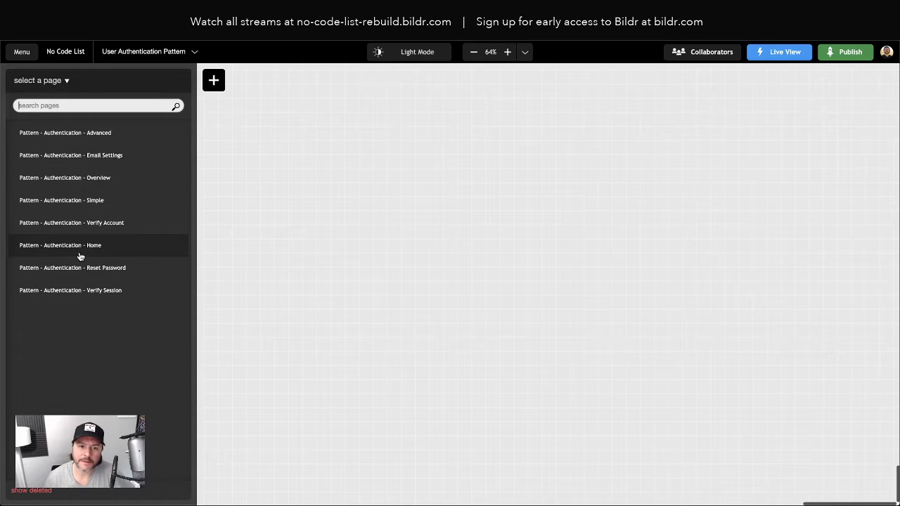
click(132, 249)
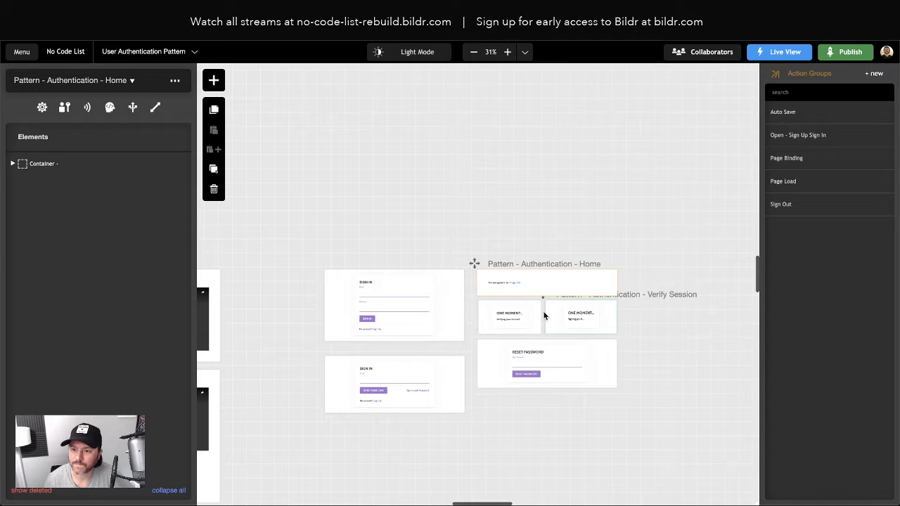
click(419, 392)
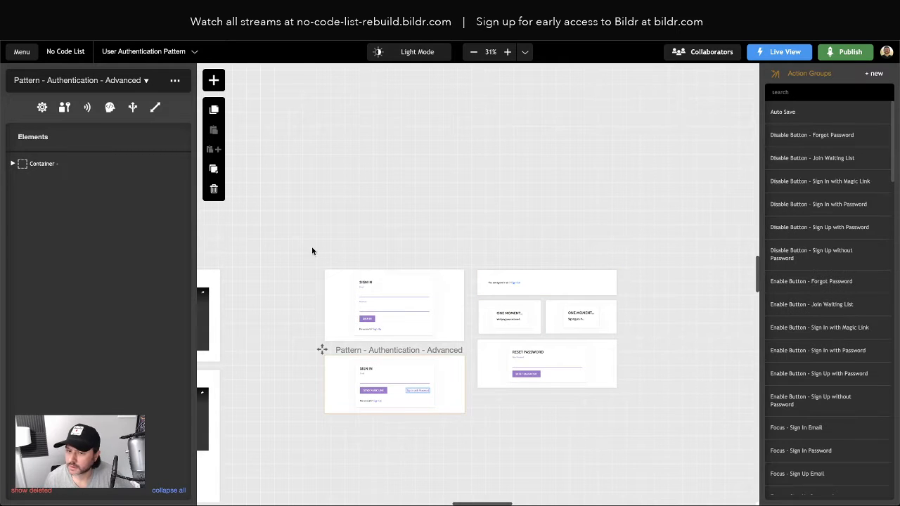
scroll(832, 295, down, 10)
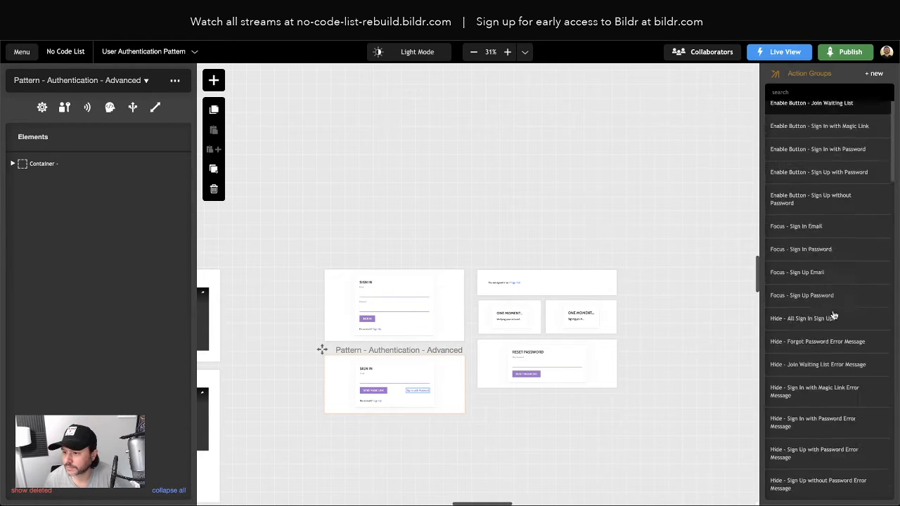
scroll(835, 313, down, 5)
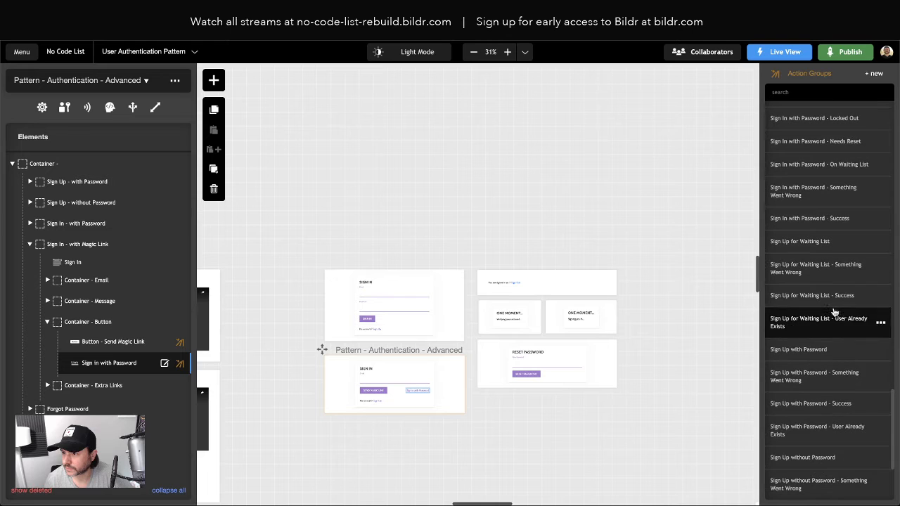
click(165, 364)
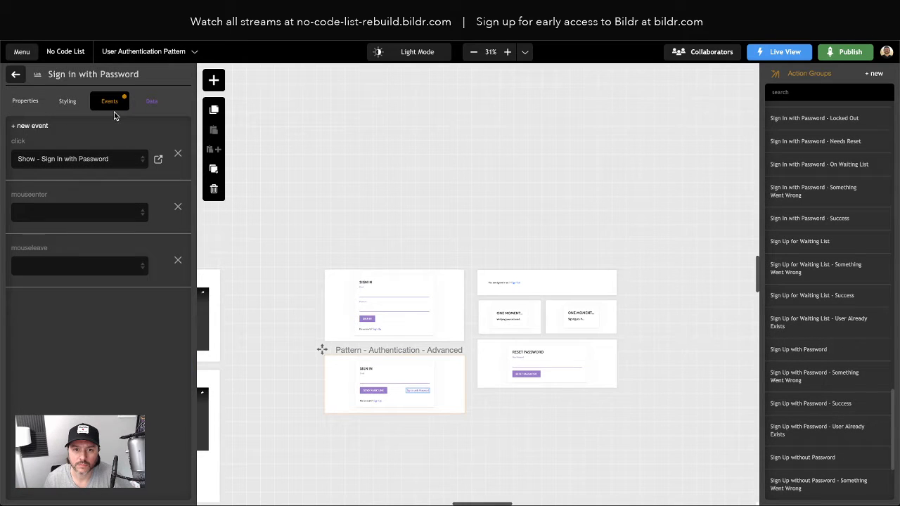
click(158, 159)
click(589, 144)
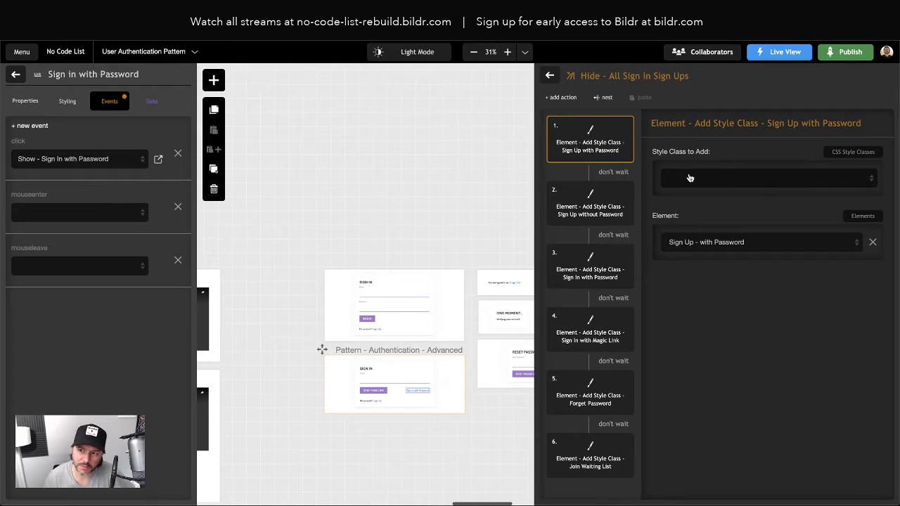
click(390, 365)
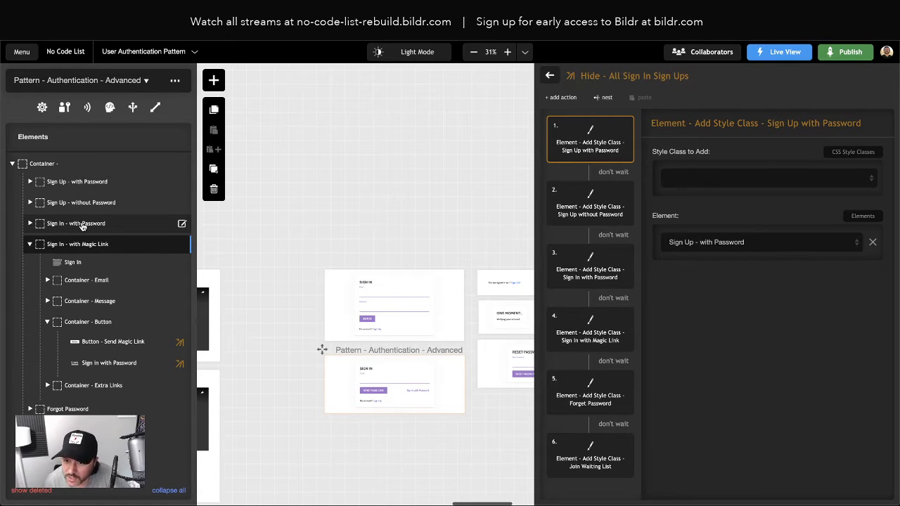
Step: Review the Sign In - with Password container's style classes, then return to Workspace 1
click(82, 226)
click(82, 226)
click(68, 101)
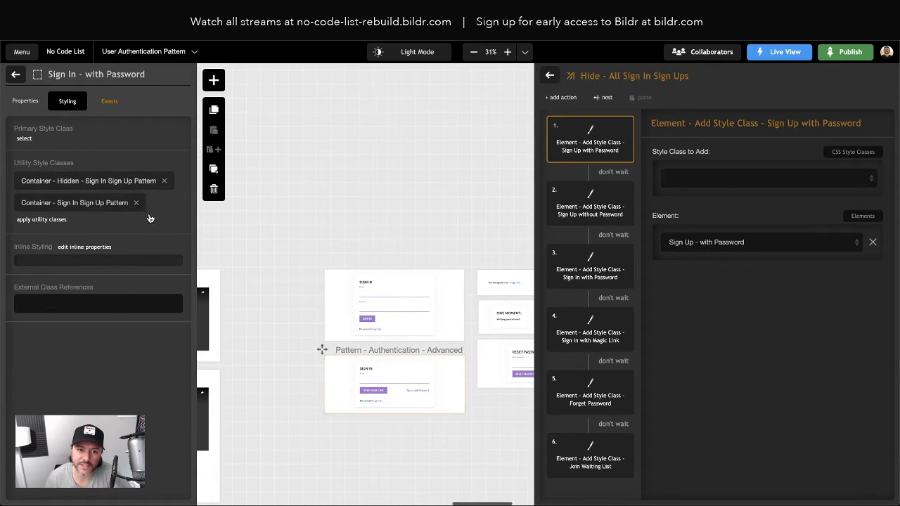
click(143, 53)
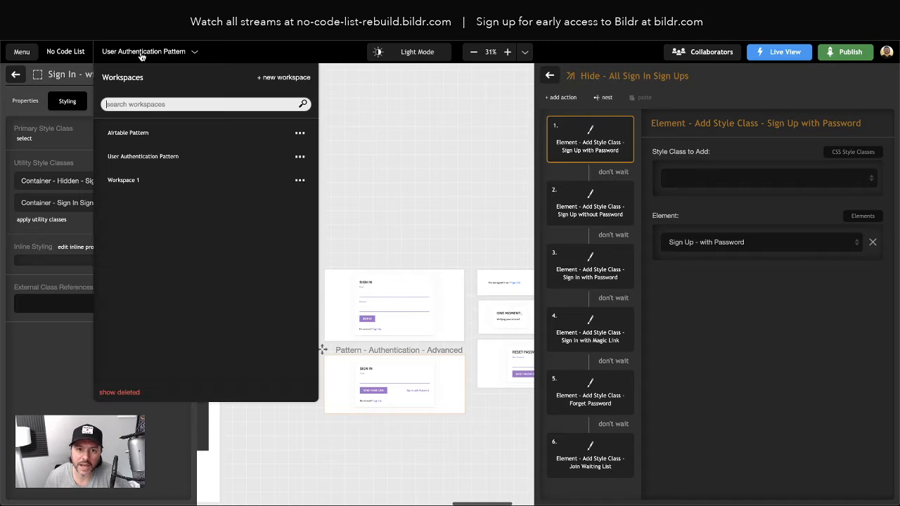
click(125, 180)
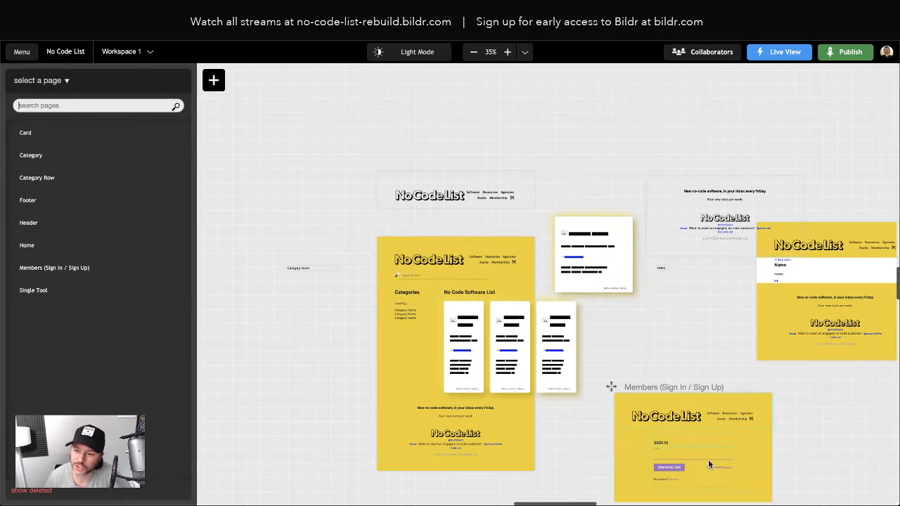
click(708, 462)
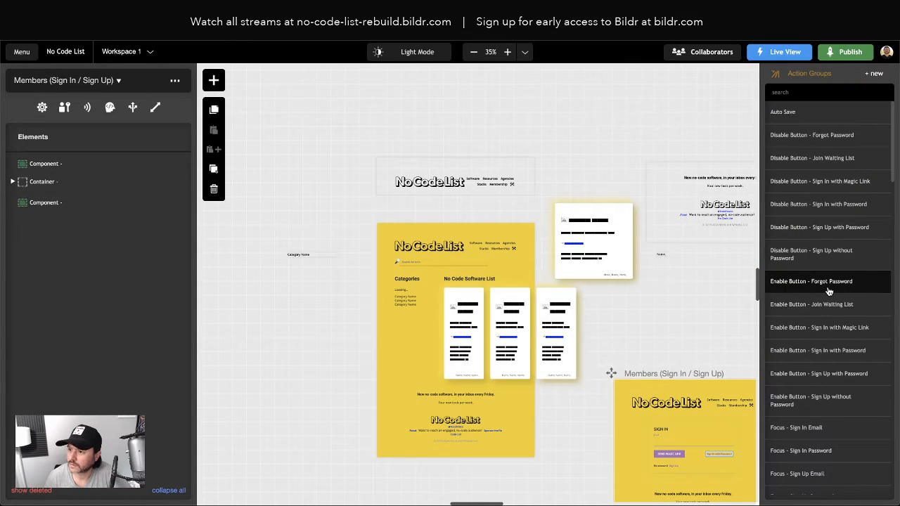
Step: Open the Sign in with Password link's Show - Sign In with Password group and review its actions
click(13, 182)
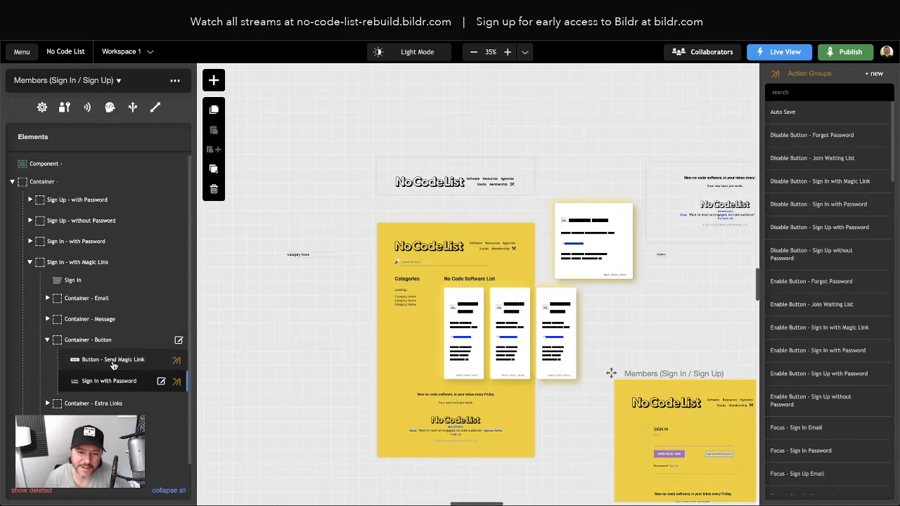
click(161, 380)
click(109, 101)
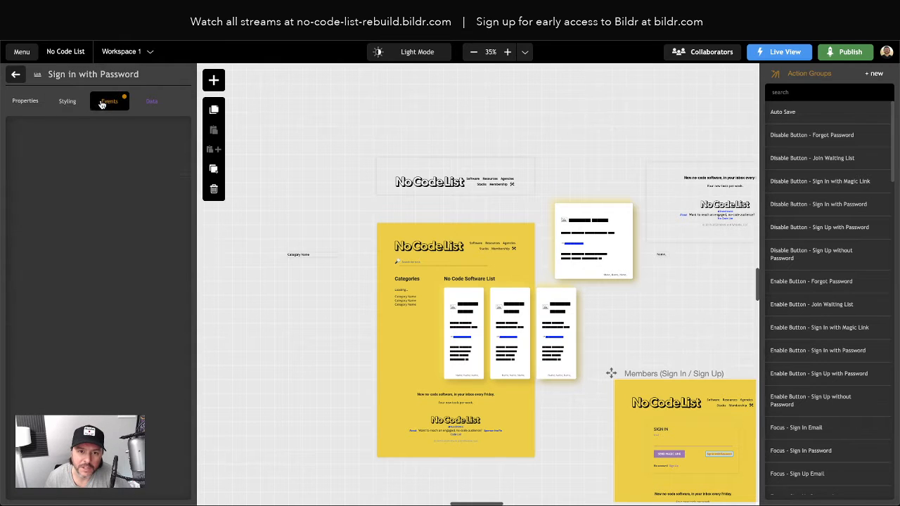
click(159, 160)
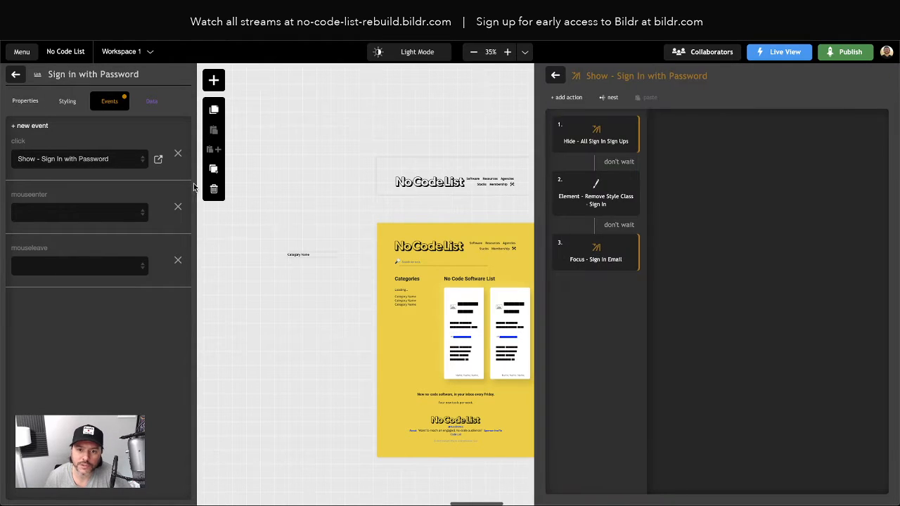
click(593, 199)
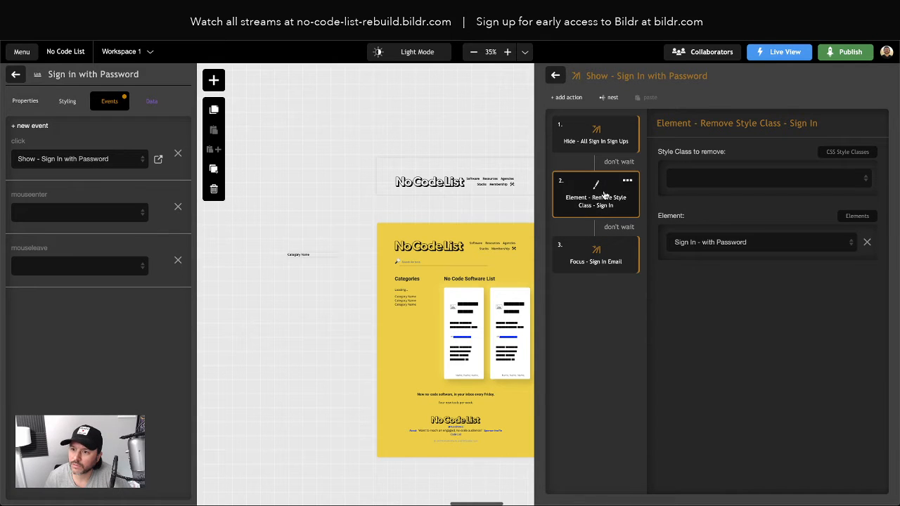
double_click(589, 139)
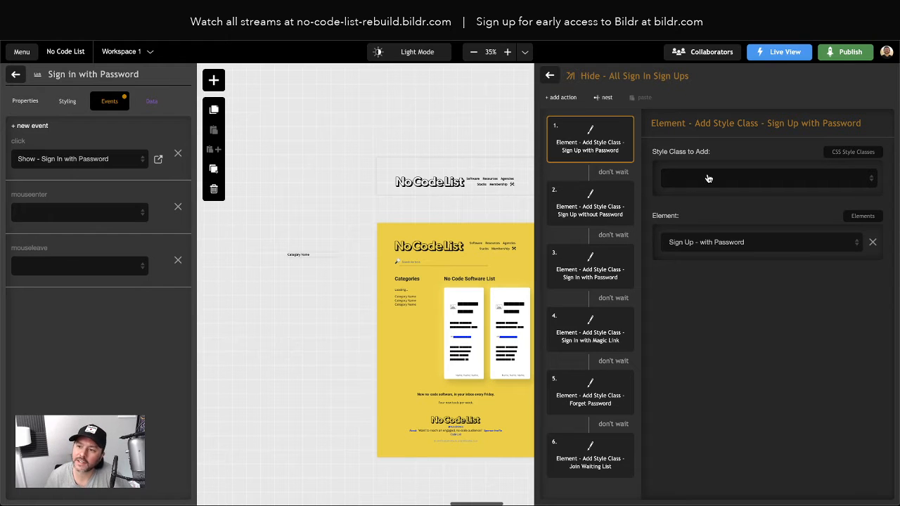
click(550, 76)
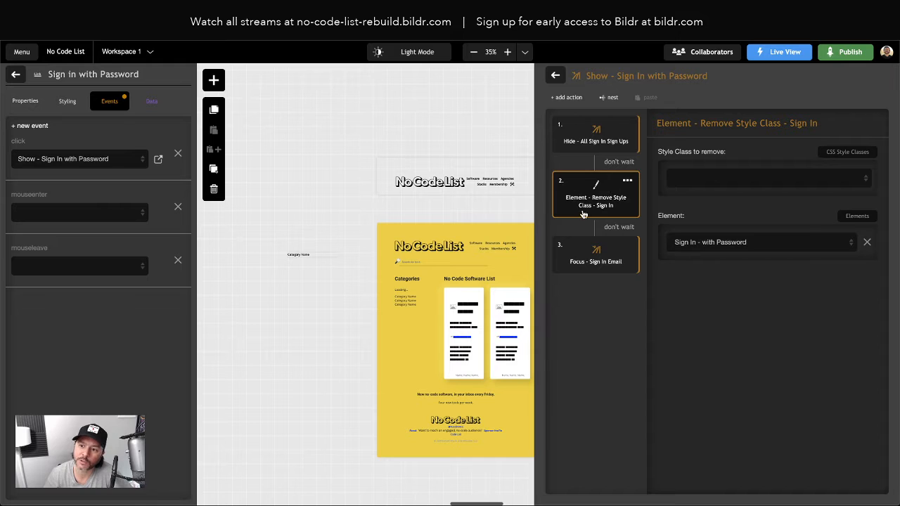
Step: Make Remove Style Class remove Container - Hidden - Sign In Sign Up Pattern, then launch live view
click(698, 180)
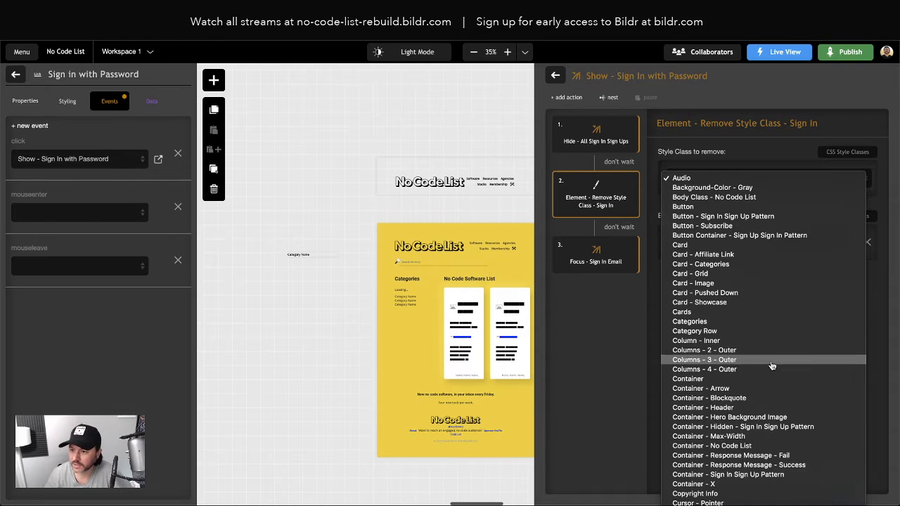
click(737, 426)
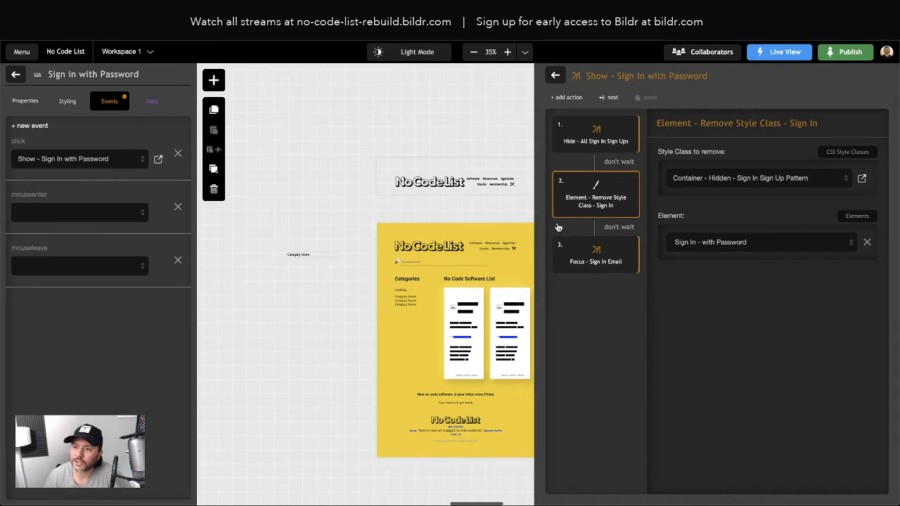
click(785, 52)
click(764, 101)
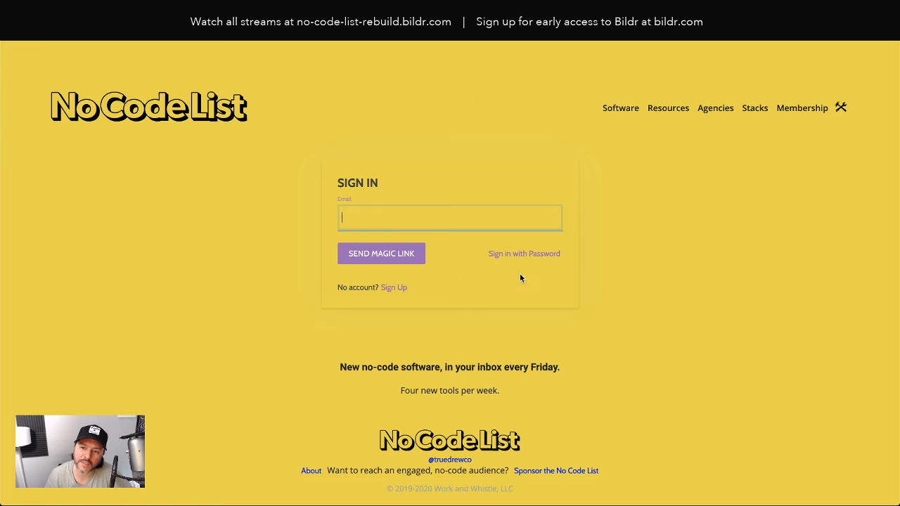
Step: Test the Sign in with Password link live, then return to the Hide - All Sign In Sign Ups action
click(528, 255)
scroll(622, 281, down, 2)
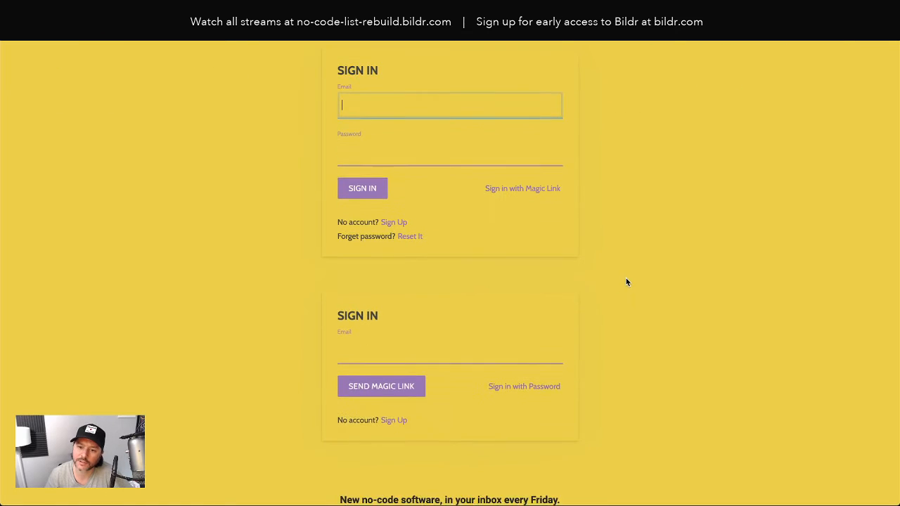
scroll(626, 281, up, 2)
click(211, 17)
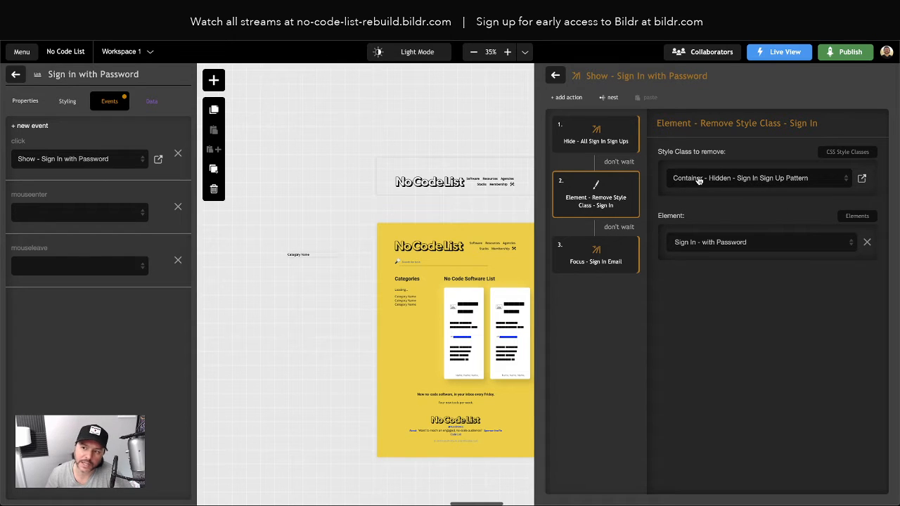
click(578, 141)
Step: In Hide - All Sign In Sign Ups, make the first three steps add Container - Hidden - Sign In Sign Up Pattern
double_click(592, 148)
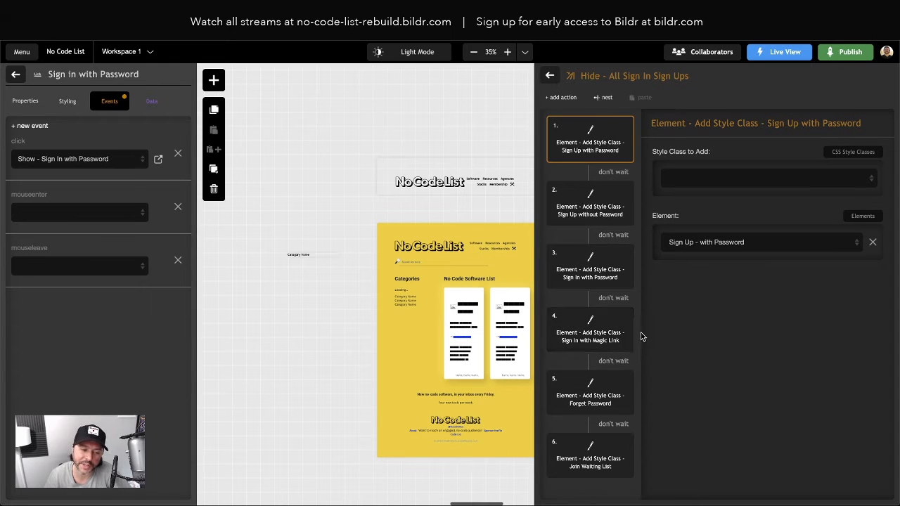
click(725, 178)
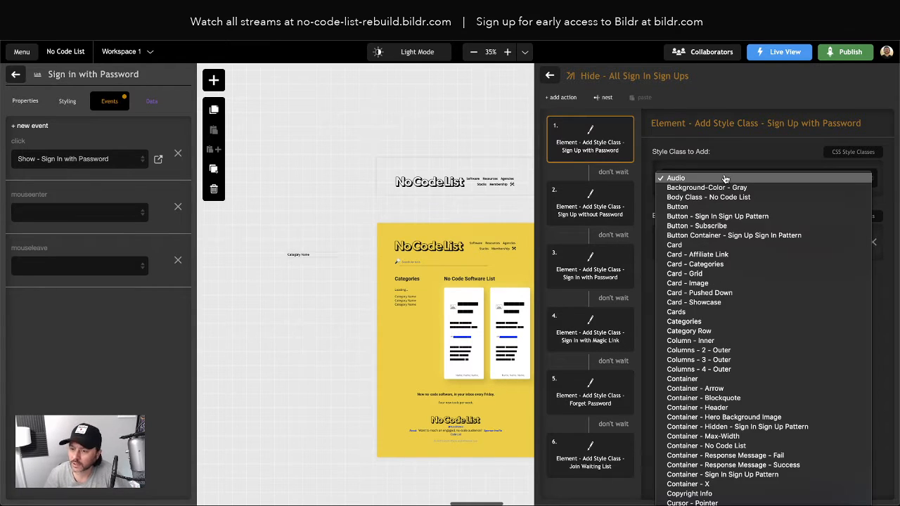
click(739, 427)
click(587, 202)
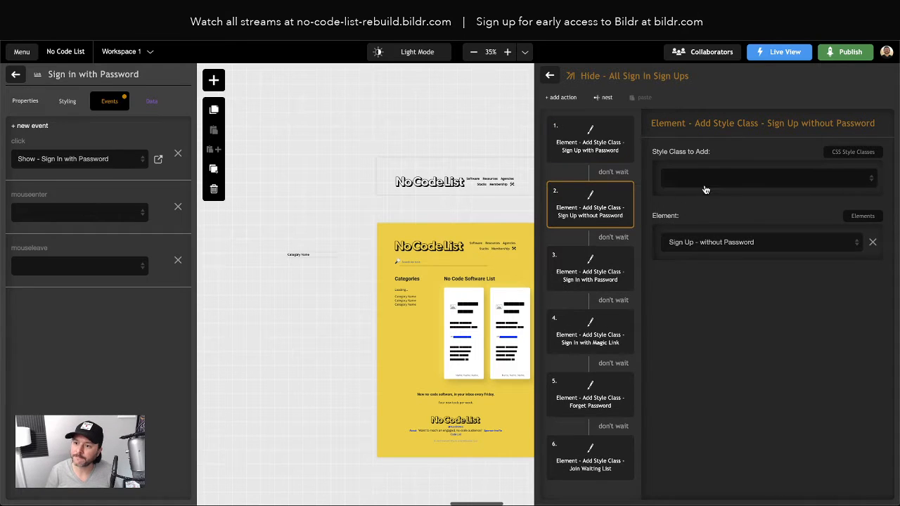
click(724, 178)
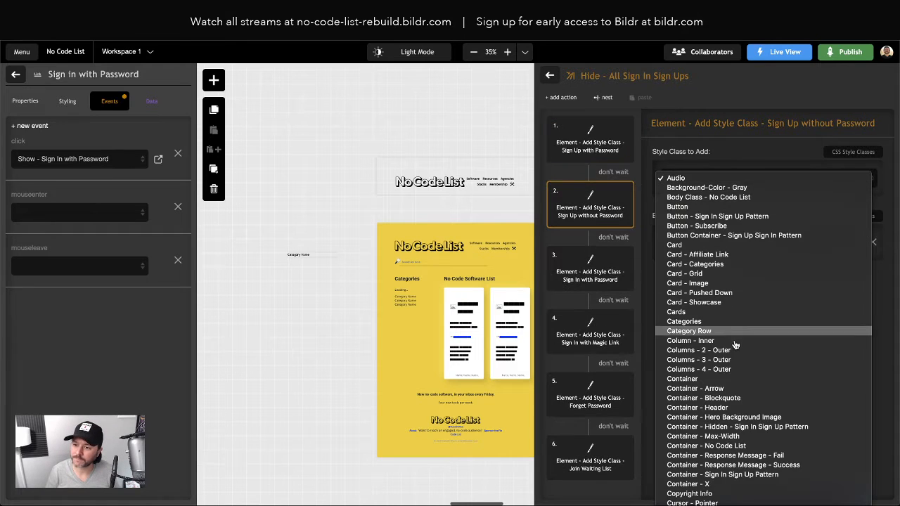
click(743, 431)
click(597, 287)
click(731, 177)
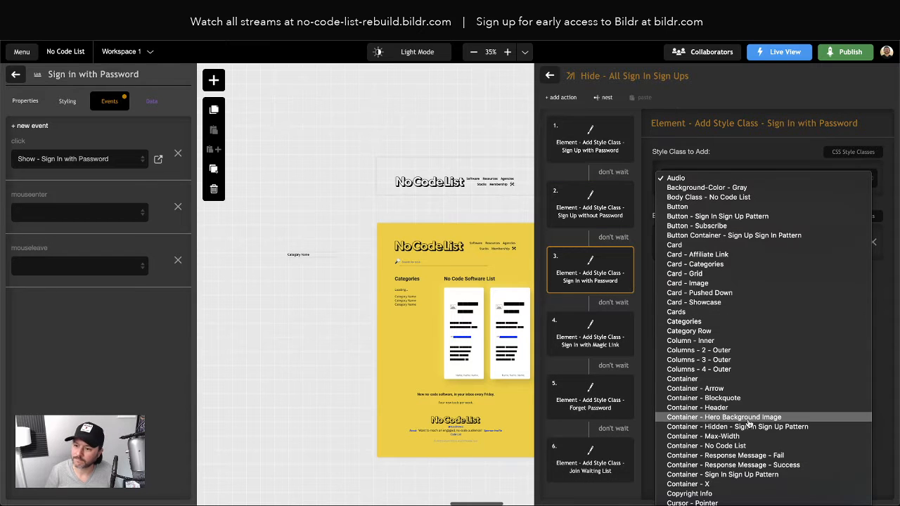
click(737, 426)
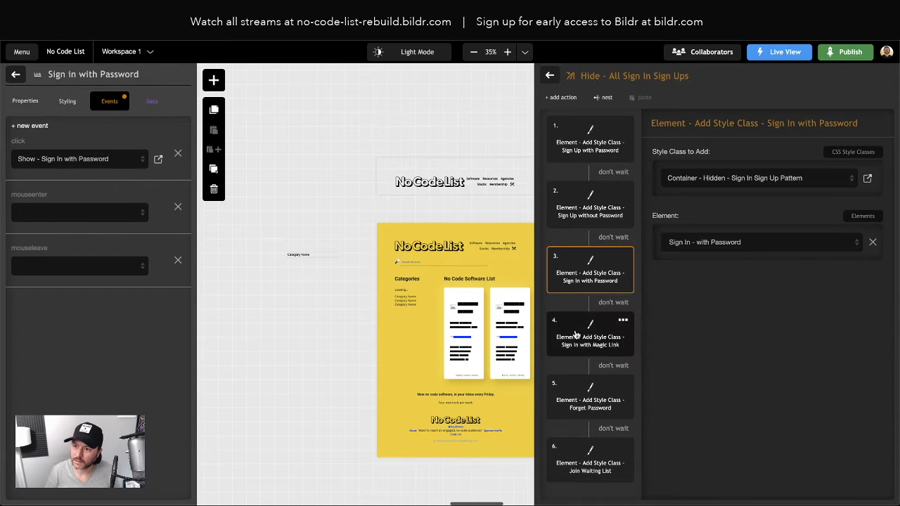
Step: Give the Magic Link, Forget Password and Join Waiting List steps the same hidden class, then close the editor
click(611, 331)
click(708, 175)
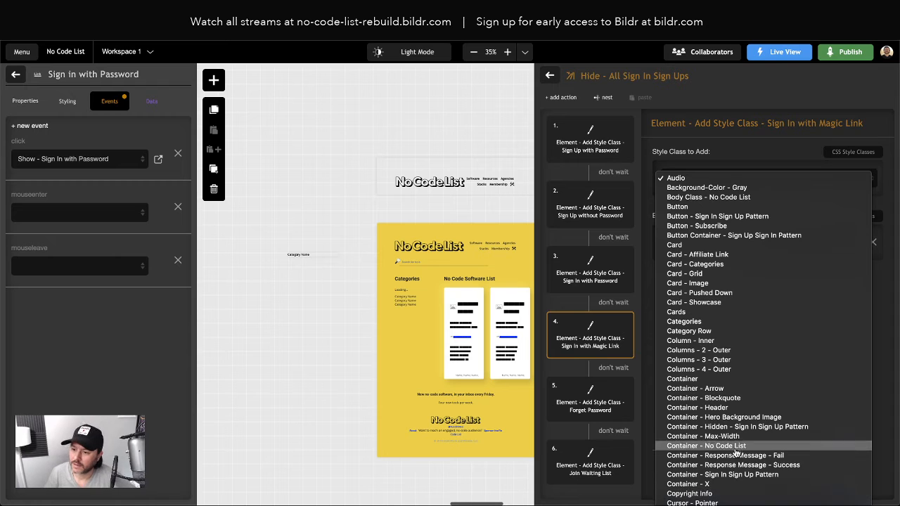
click(735, 426)
click(588, 396)
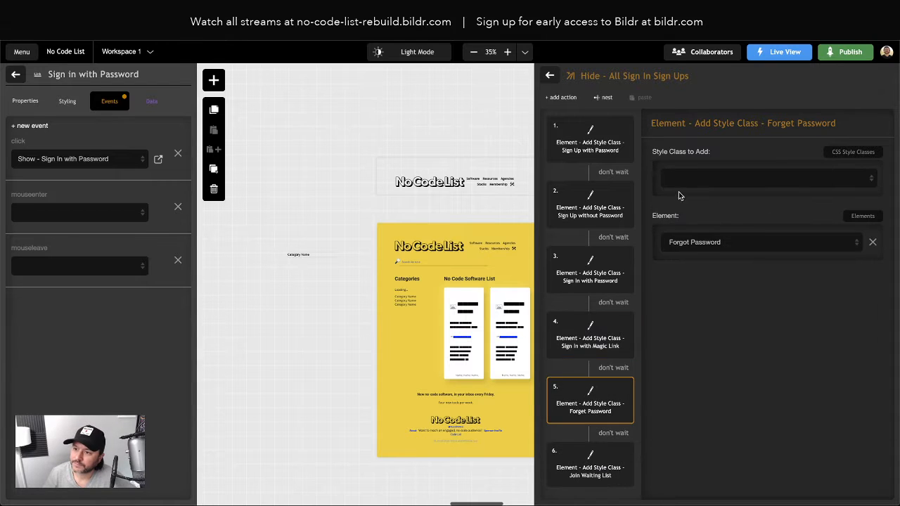
click(693, 177)
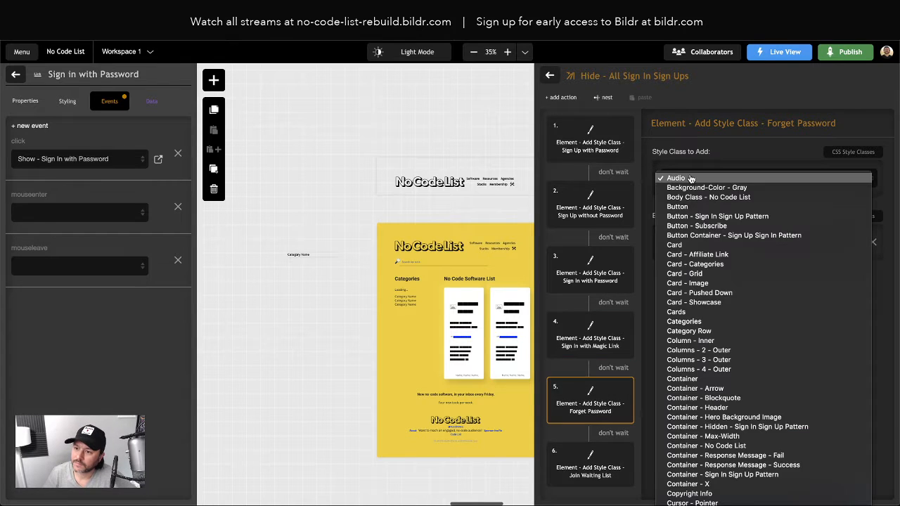
click(735, 427)
click(587, 466)
click(723, 178)
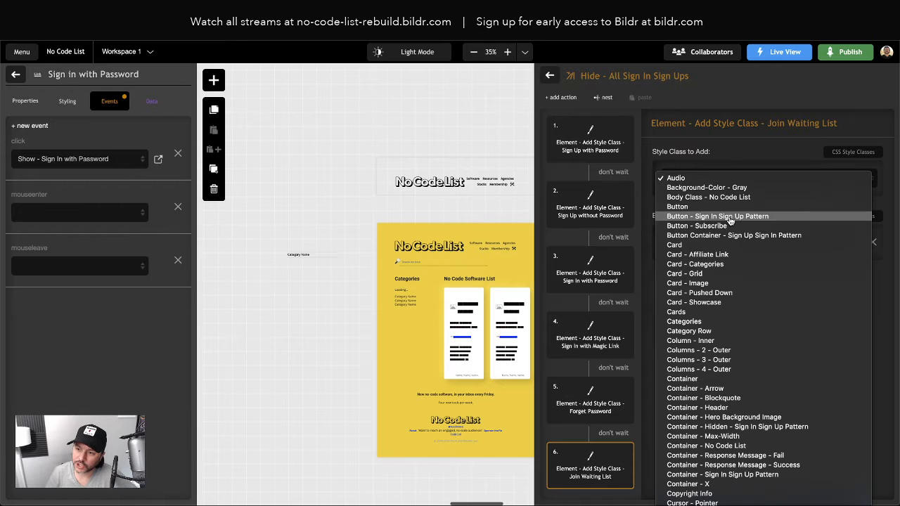
click(747, 429)
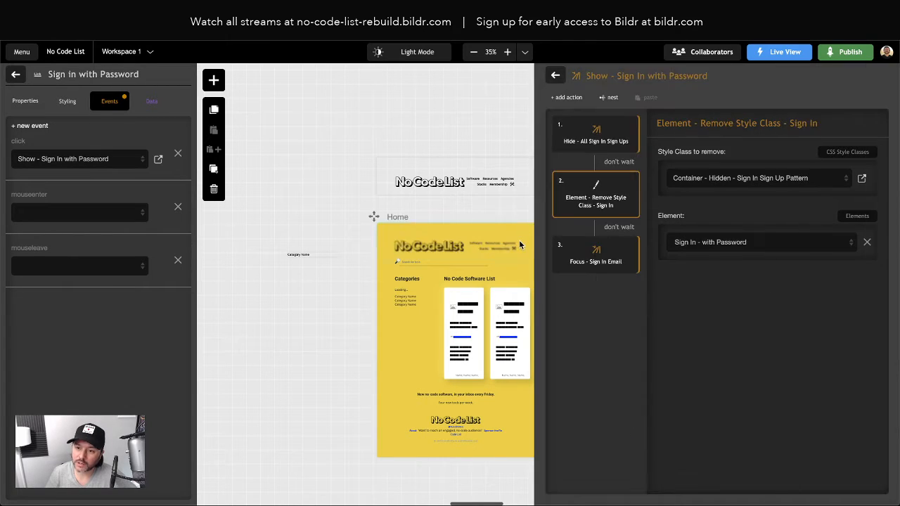
click(551, 76)
click(555, 76)
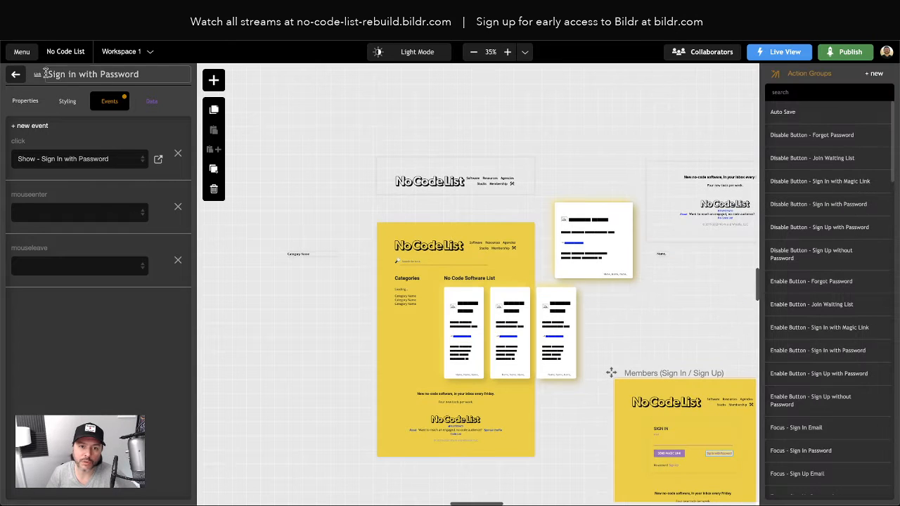
Step: Return to the Members element tree and scroll the canvas to the Members (Sign In / Sign Up) frame
click(14, 75)
scroll(568, 400, right, 5)
scroll(569, 399, down, 4)
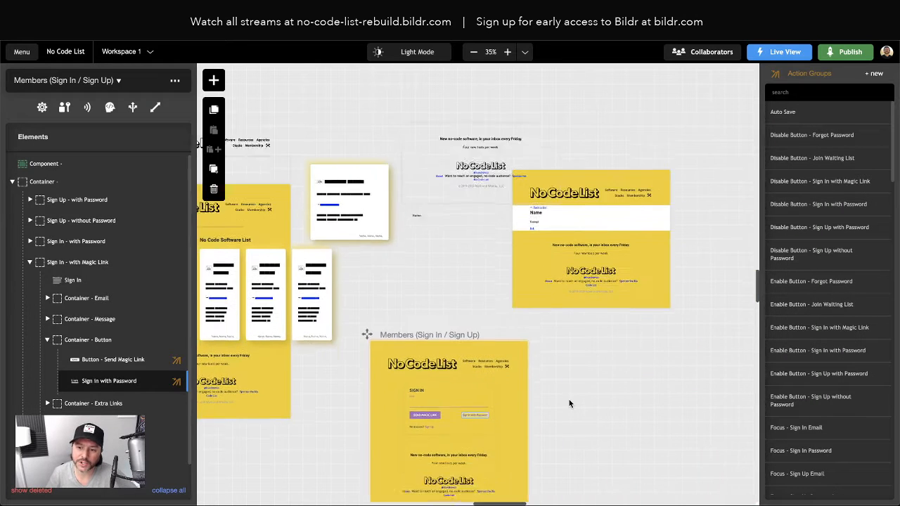
scroll(569, 403, down, 1)
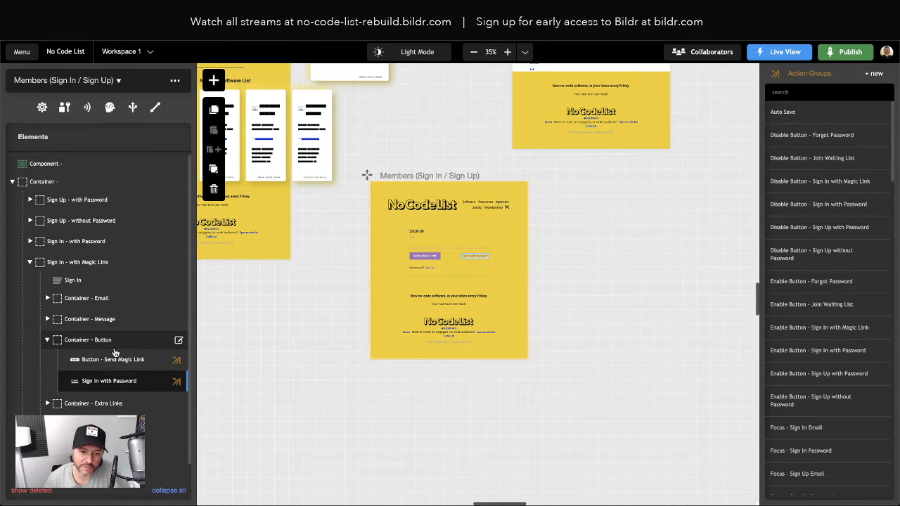
Step: Remove the Container - Hidden utility class from the Sign Up - with Password card's Styling
click(29, 263)
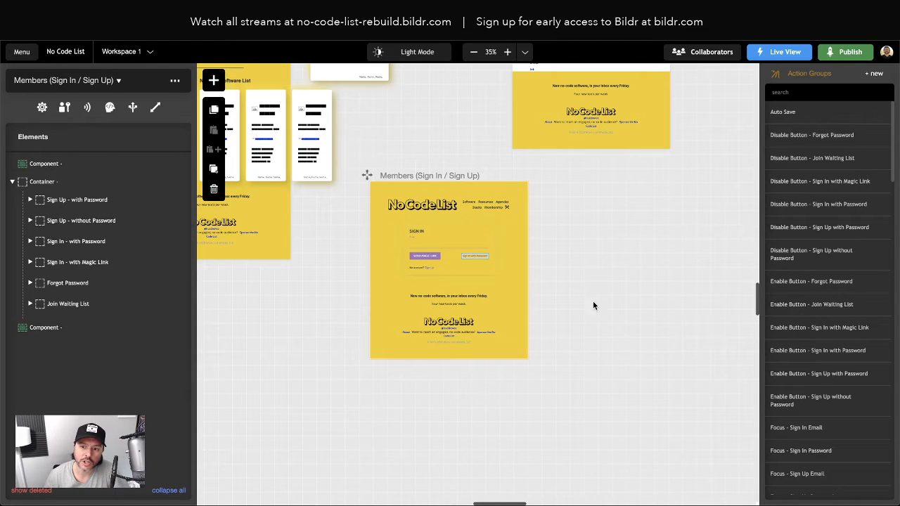
click(72, 204)
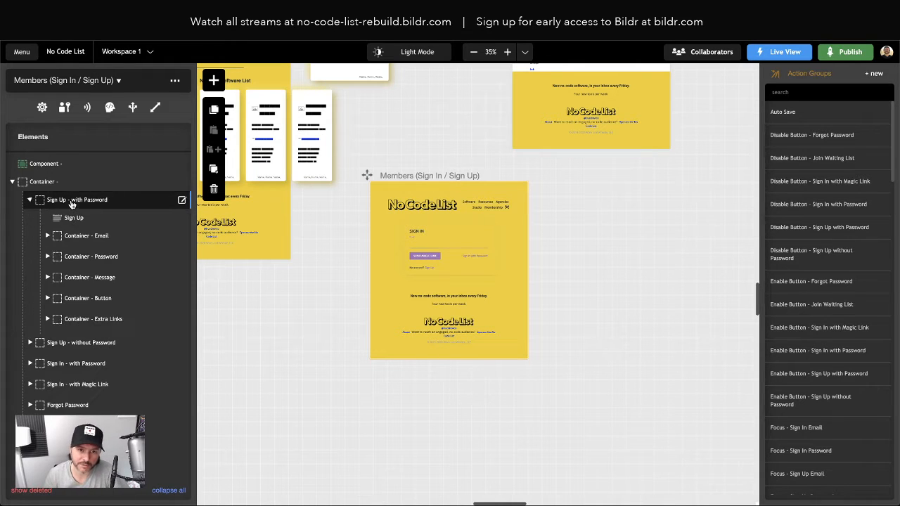
click(65, 203)
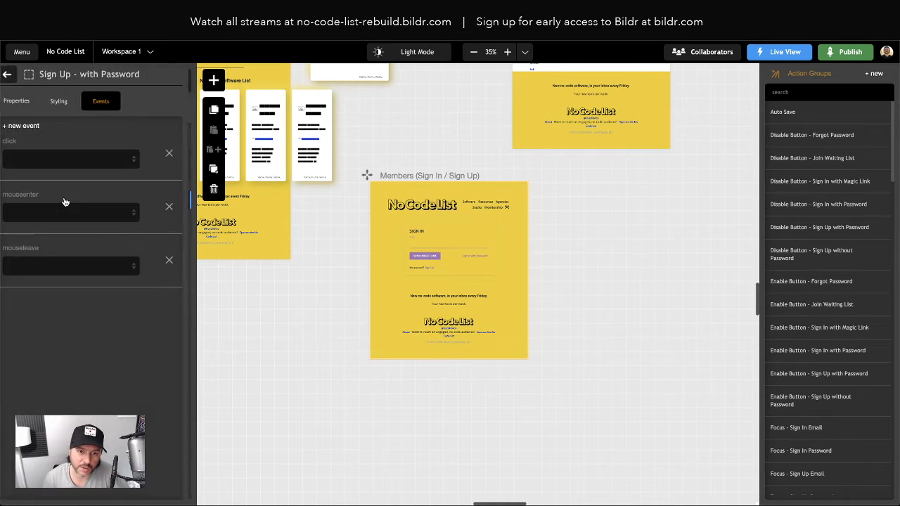
click(67, 104)
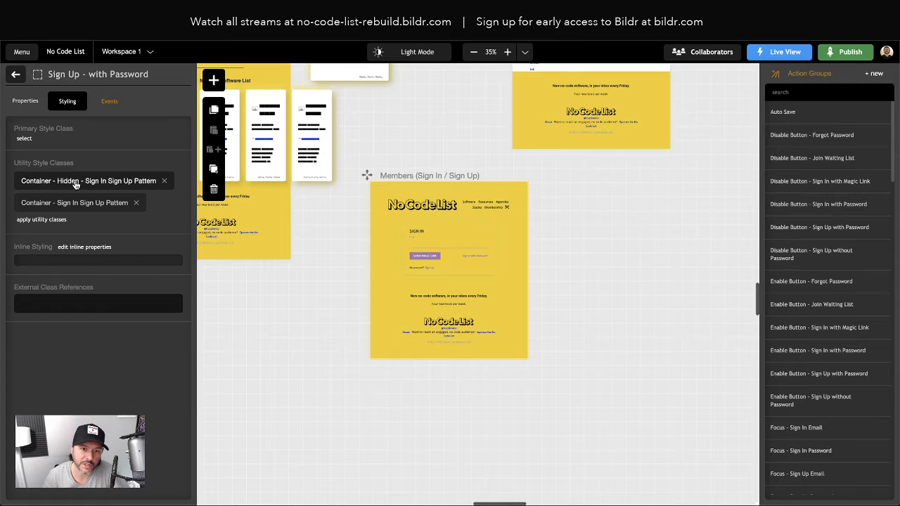
click(164, 180)
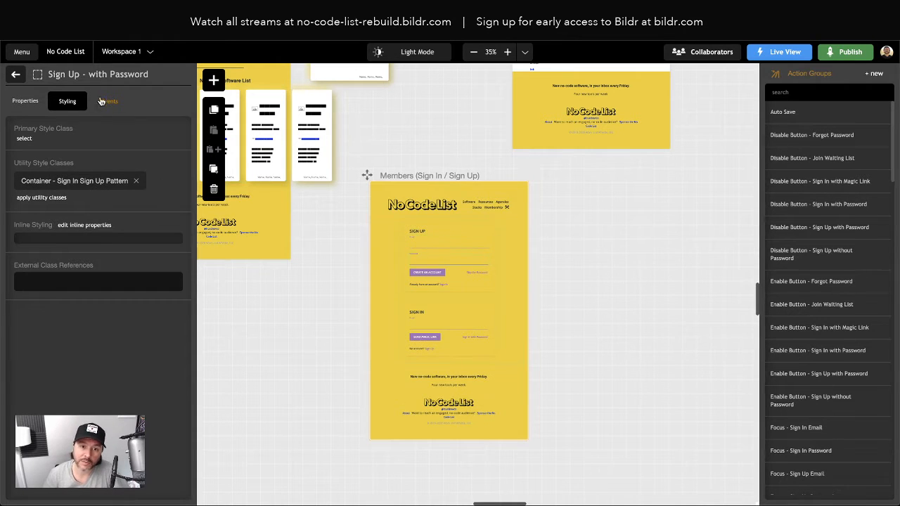
click(15, 73)
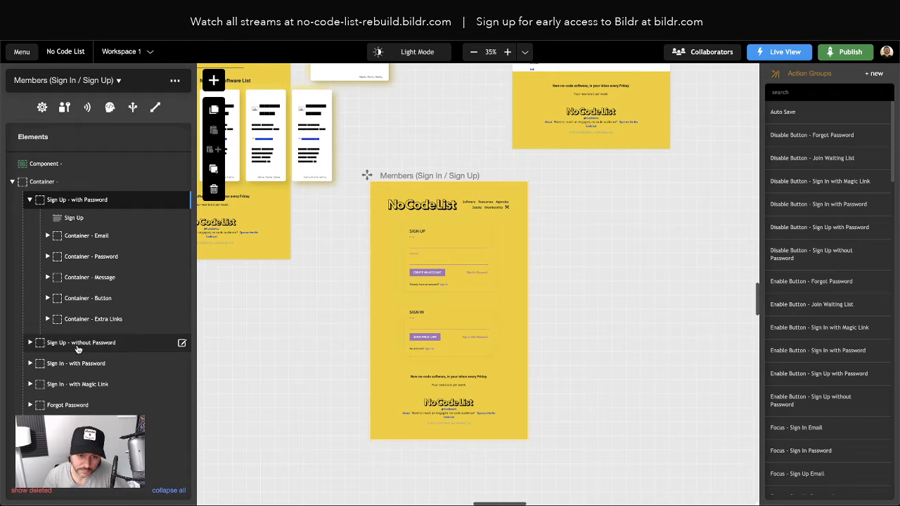
Step: Apply Container - Hidden - Sign In Sign Up Pattern to the Sign In - with Magic Link card, found by searching 'hidden'
double_click(76, 389)
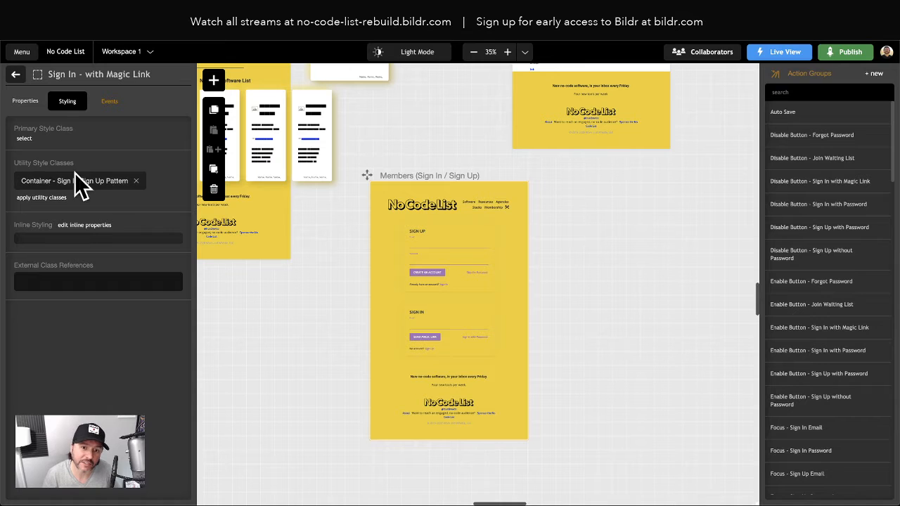
click(43, 198)
text(hidden)
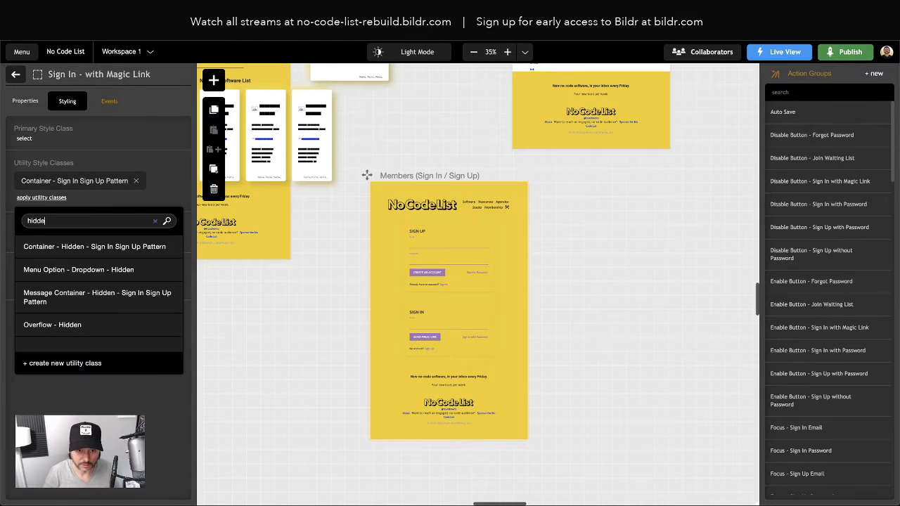
click(66, 247)
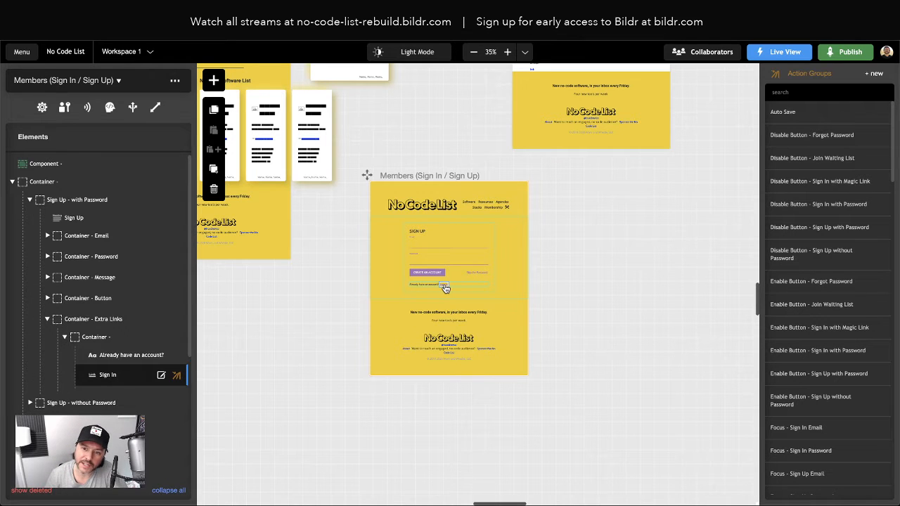
Step: Inspect step 2 of the Sign In link's Show - Sign In with Password group, then launch live view
click(111, 377)
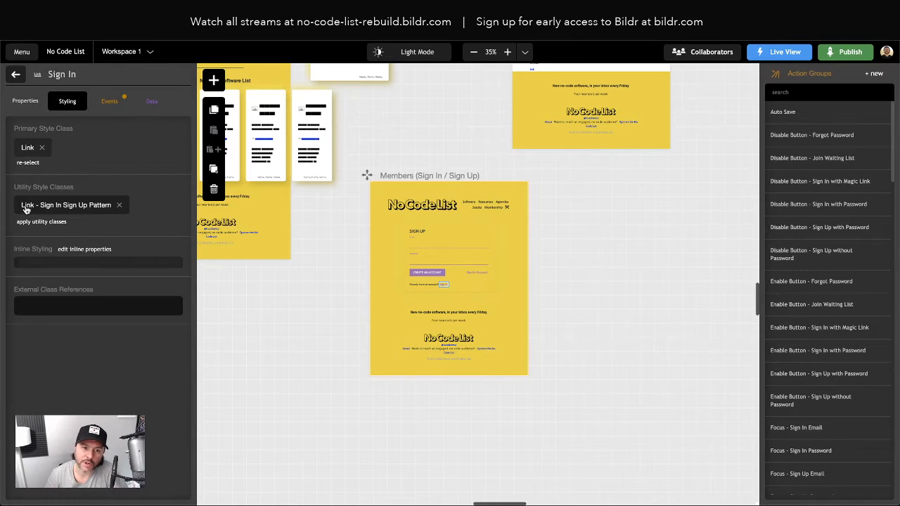
click(107, 102)
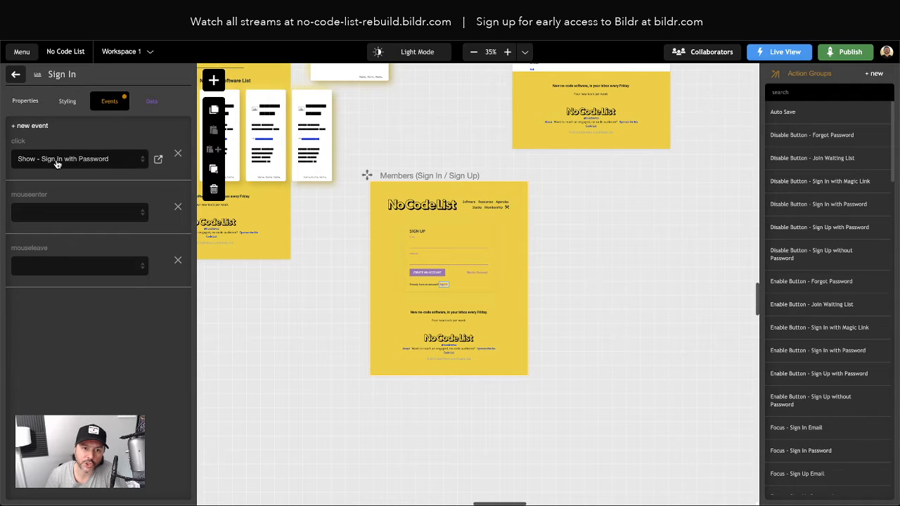
click(157, 161)
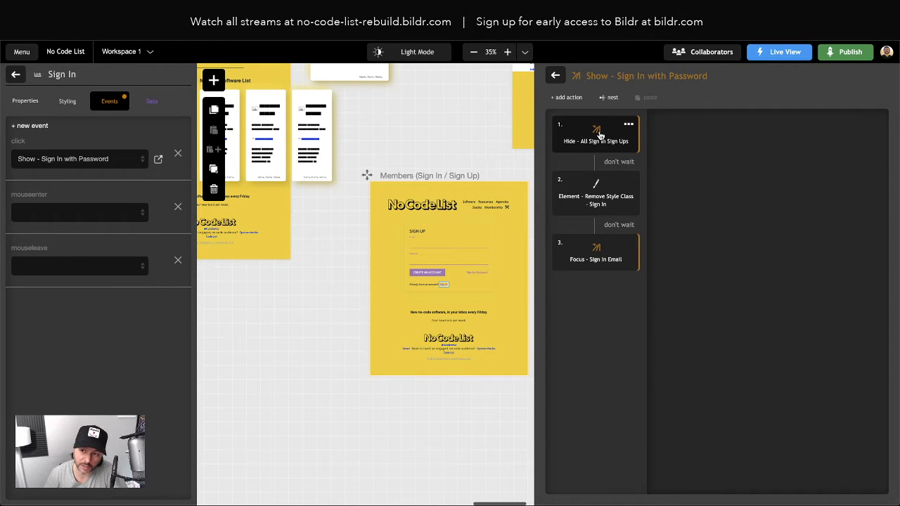
click(597, 196)
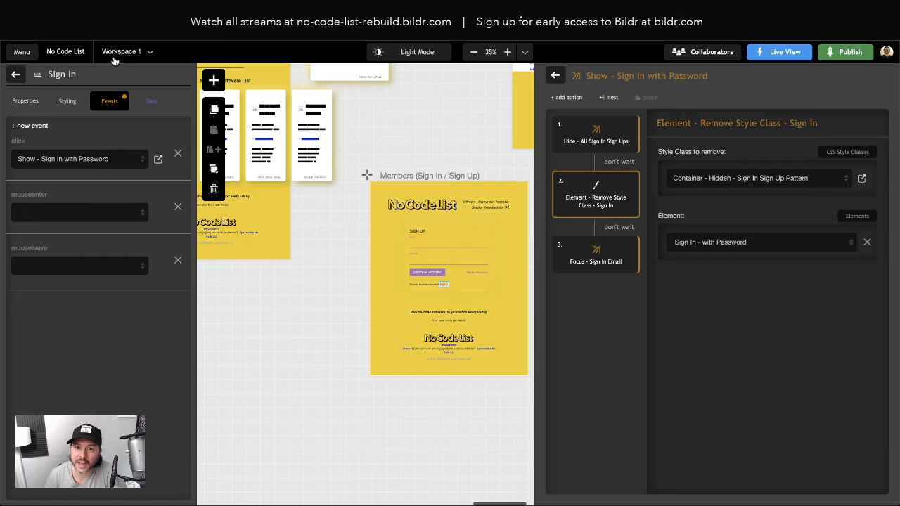
click(291, 17)
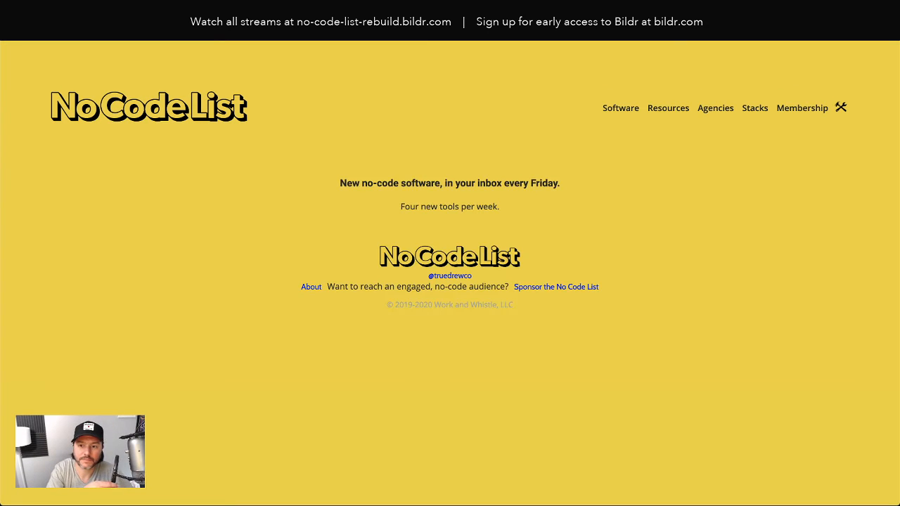
key(ctrl+shift+Tab)
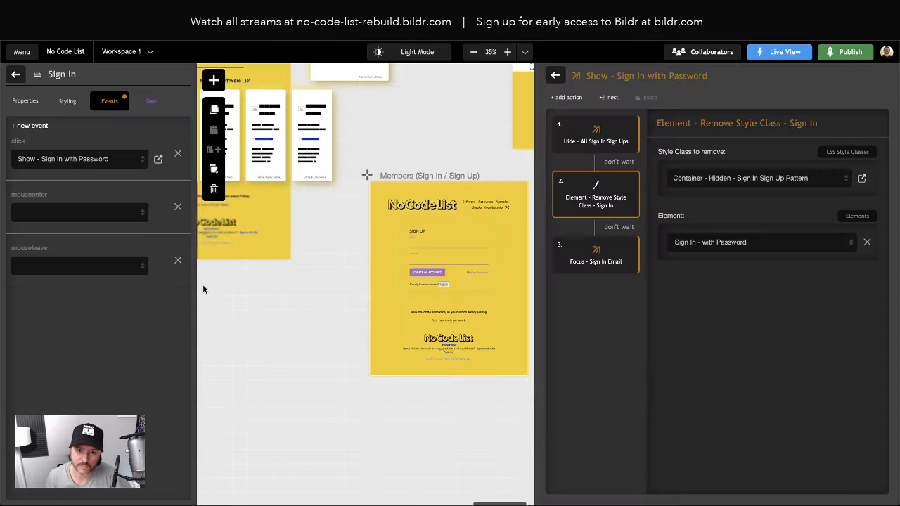
click(16, 76)
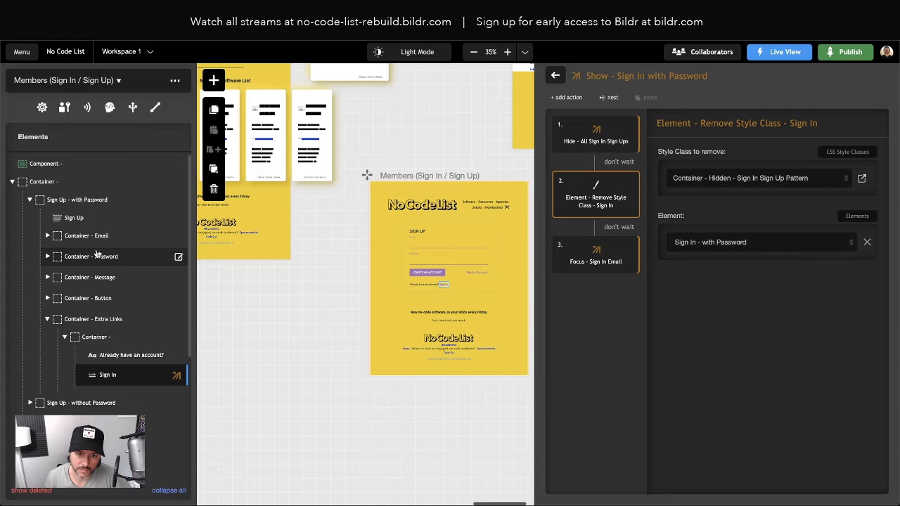
double_click(66, 203)
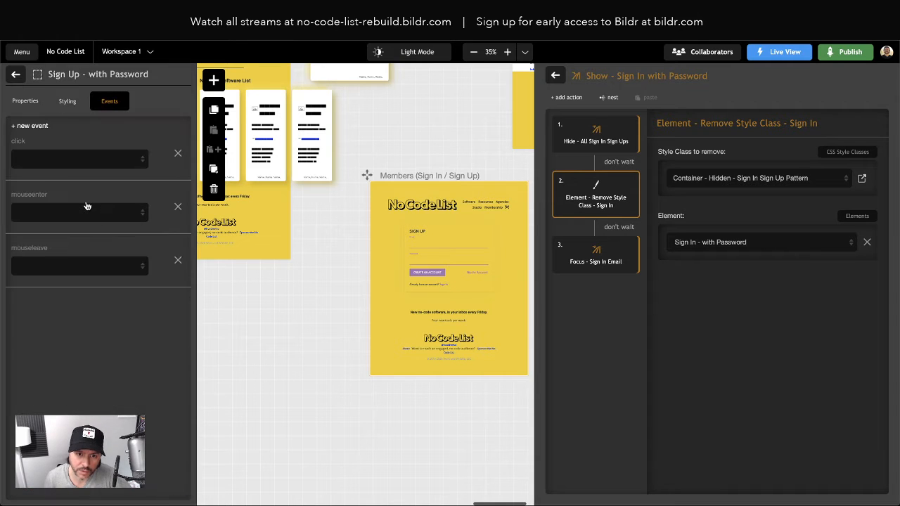
click(66, 100)
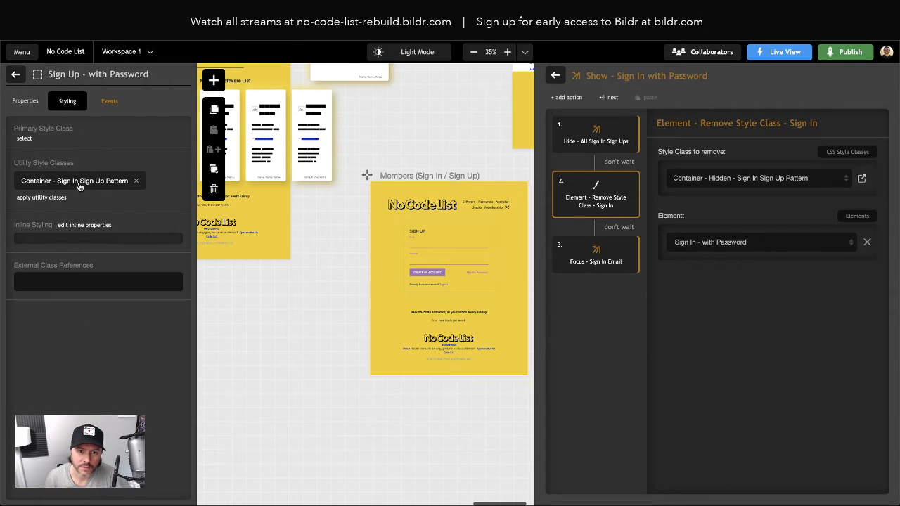
click(280, 14)
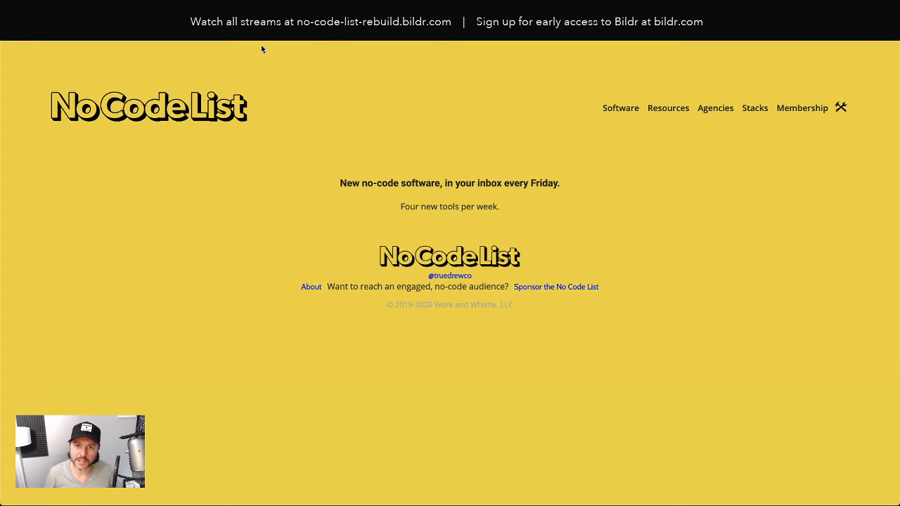
Step: Clear the live page's site data in DevTools Application storage, reload, and return to the editor
right_click(306, 106)
click(324, 194)
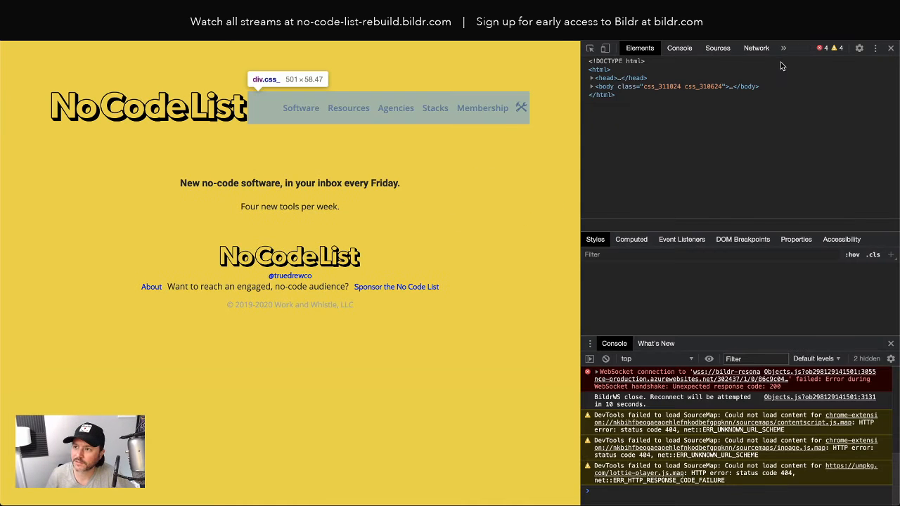
click(785, 49)
click(804, 80)
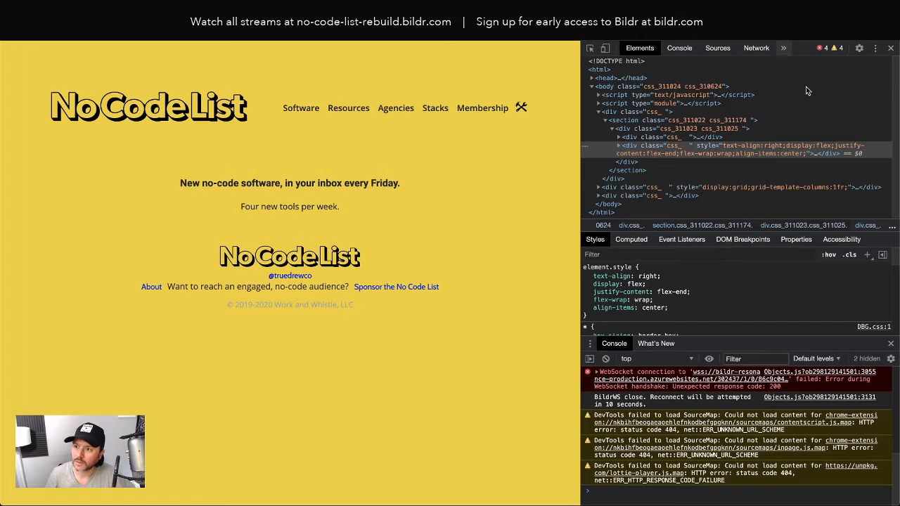
click(746, 229)
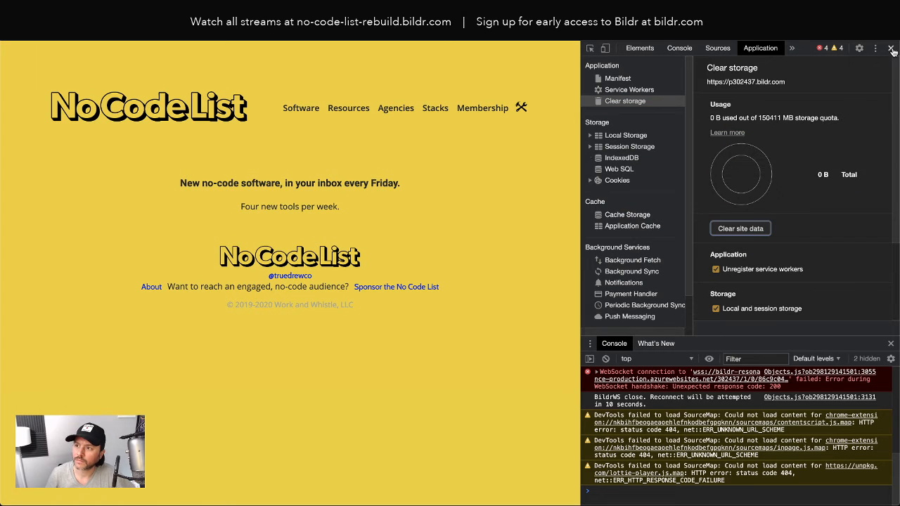
click(891, 48)
click(53, 35)
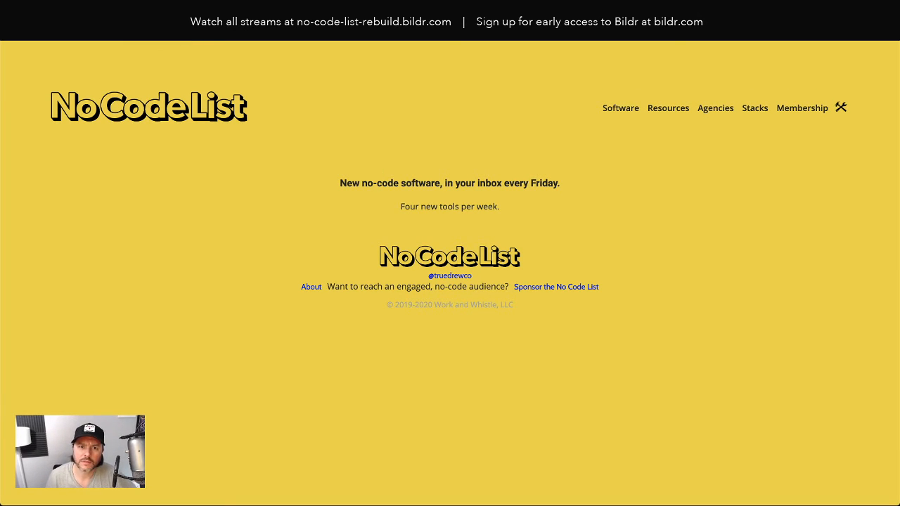
click(162, 12)
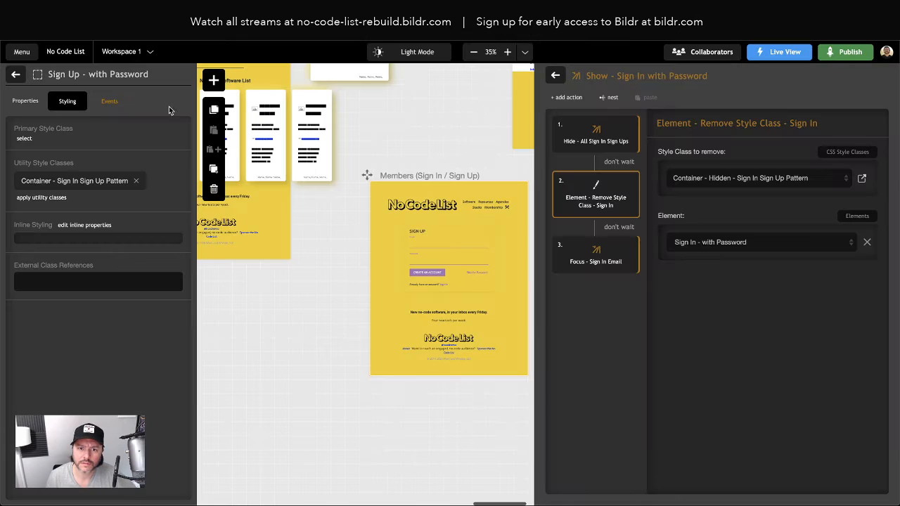
Step: Check the Sign Up - with Password card's styling classes, then preview the Members page live
click(16, 74)
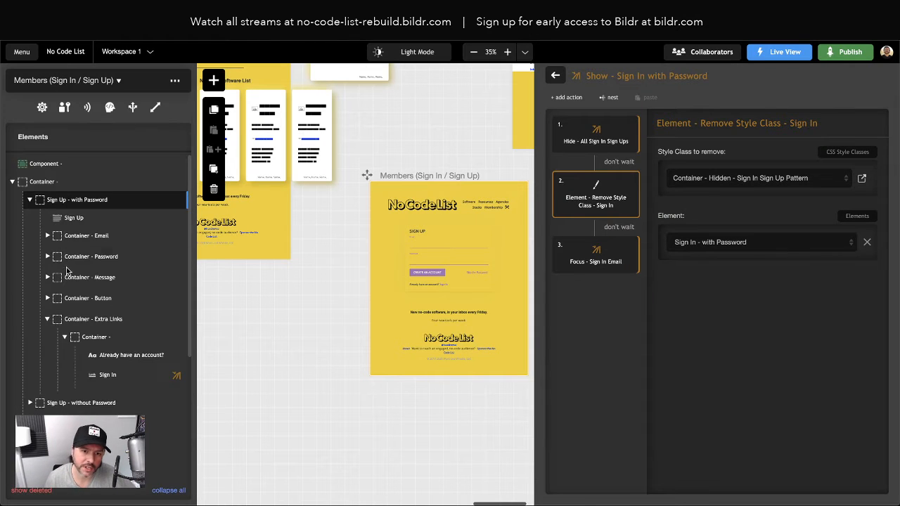
click(85, 204)
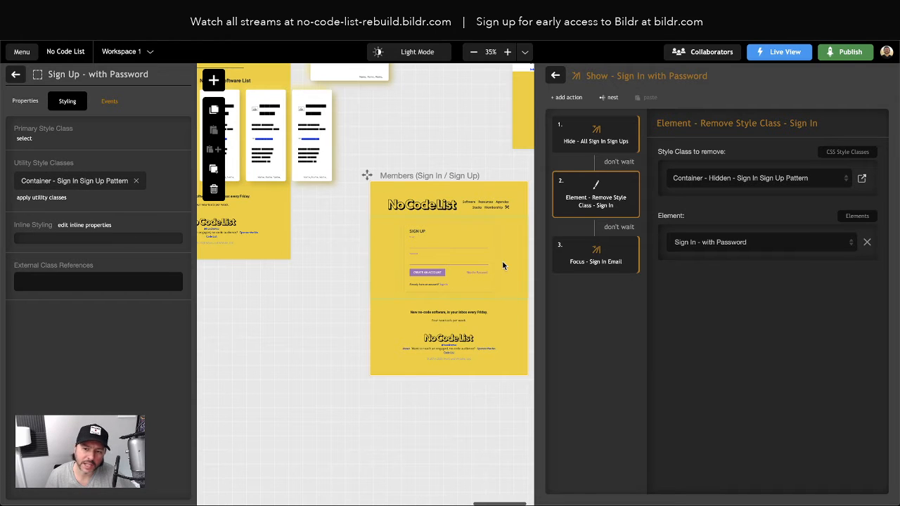
click(441, 255)
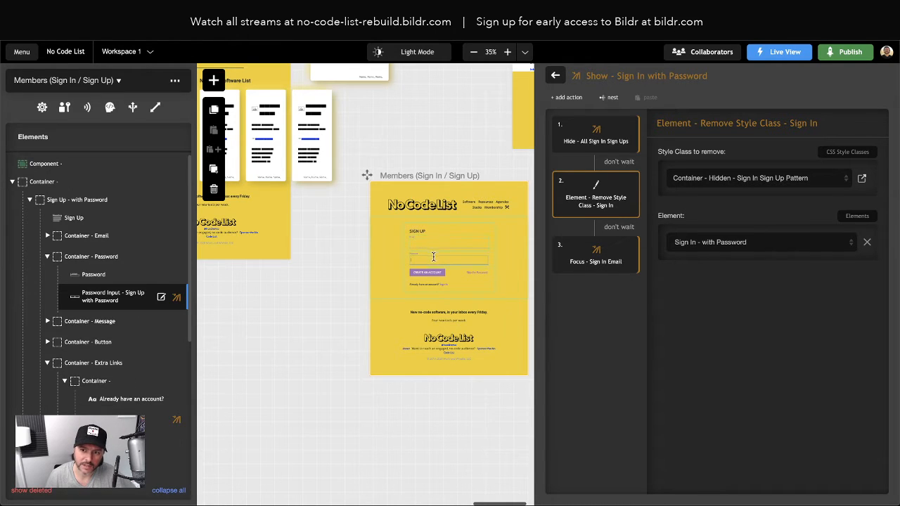
click(308, 289)
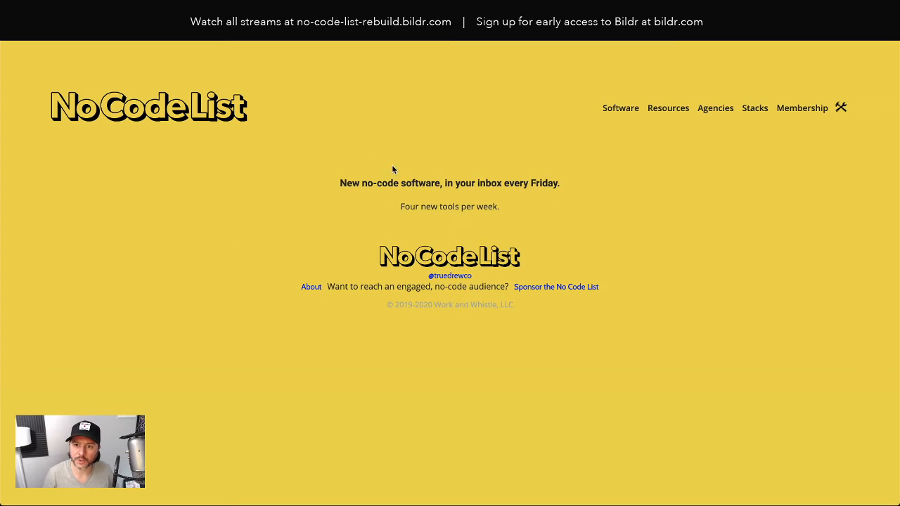
Step: Inspect the live page and select the first card div inside the grid container
right_click(395, 160)
click(420, 259)
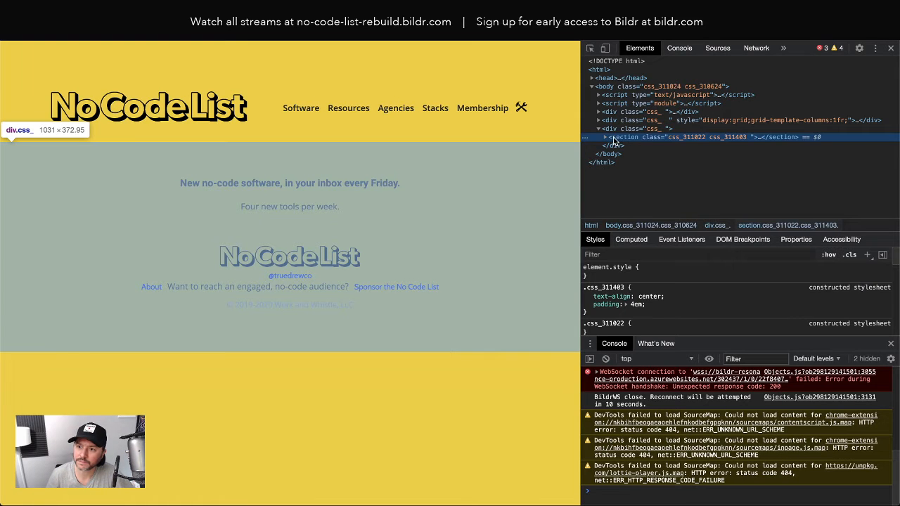
click(606, 137)
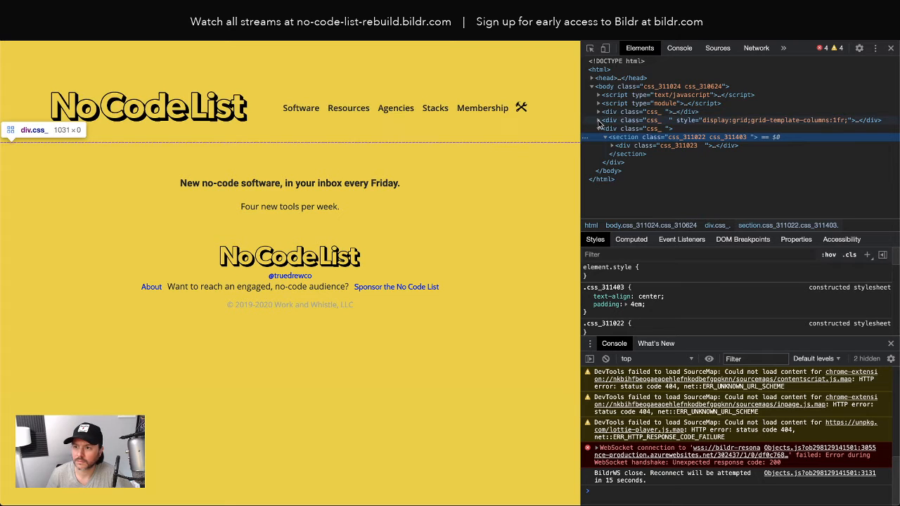
click(600, 121)
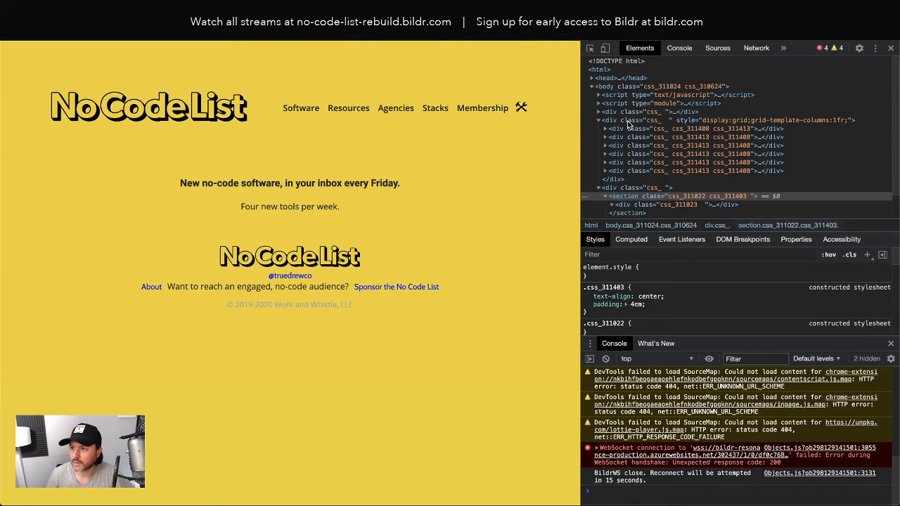
click(772, 124)
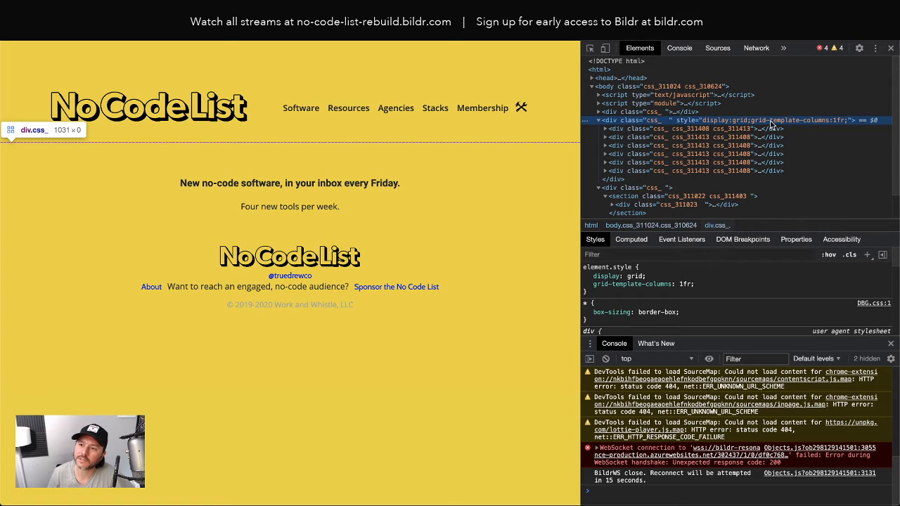
click(651, 131)
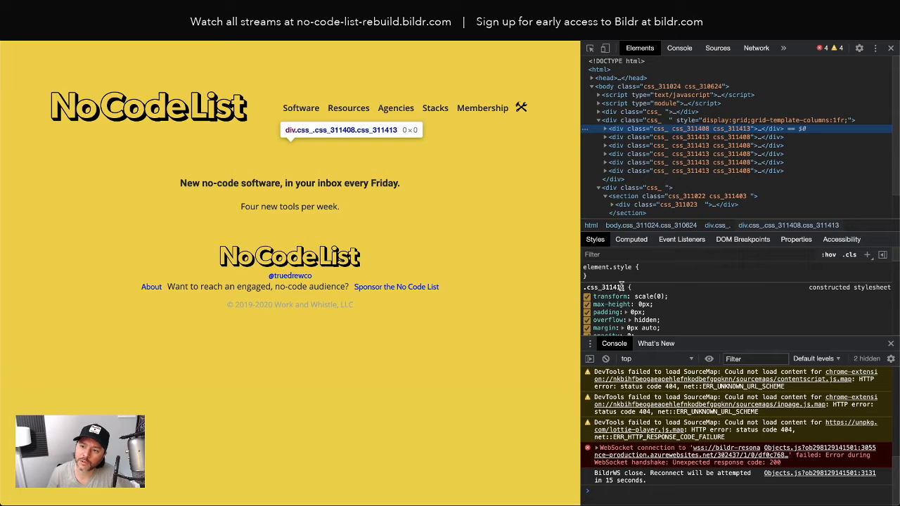
Step: Delete css_311413 from the first card's class attribute so the Sign Up form appears
drag(624, 287, 605, 287)
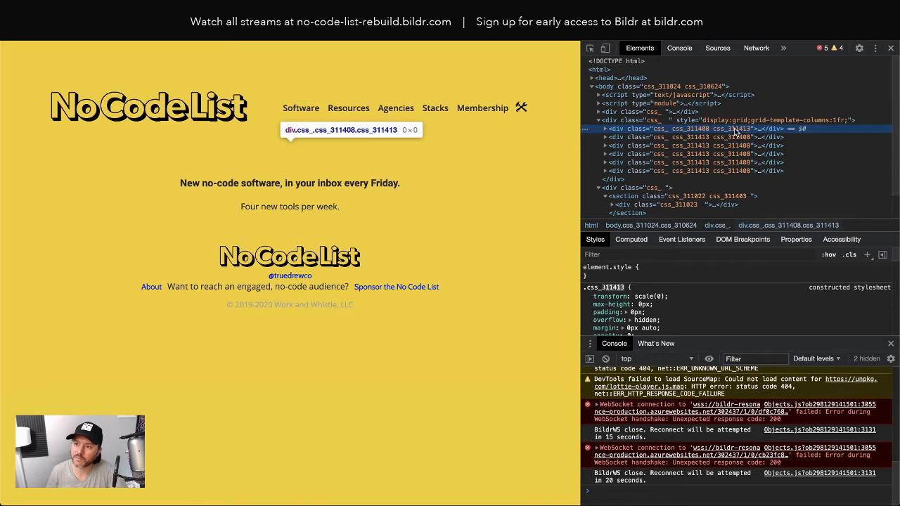
double_click(737, 132)
double_click(737, 131)
key(BackSpace)
key(BackSpace)
click(767, 103)
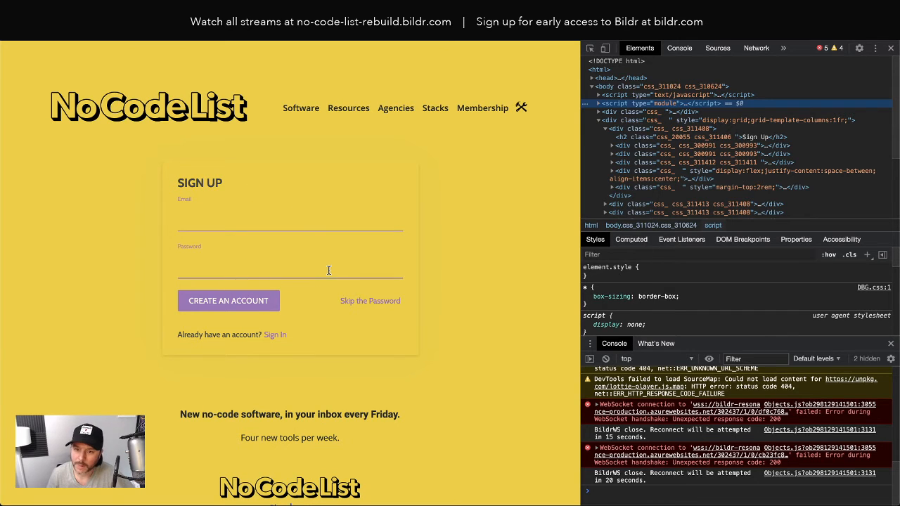
Step: Test the live Sign In link, then the Sign Up link, and return to the Bildr editor
click(273, 337)
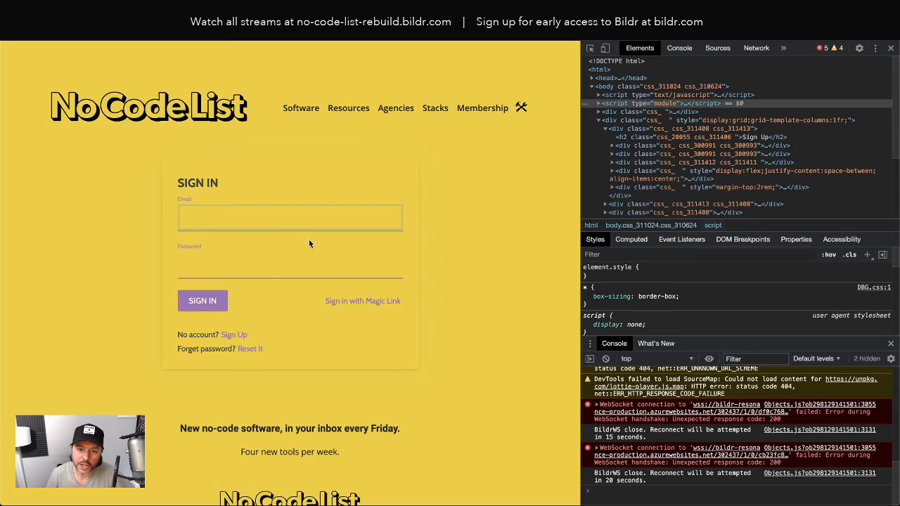
click(179, 336)
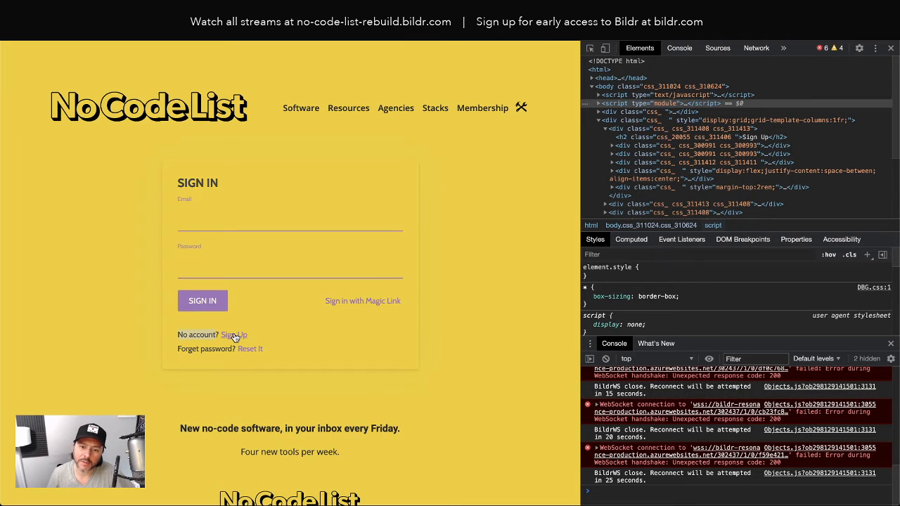
click(234, 336)
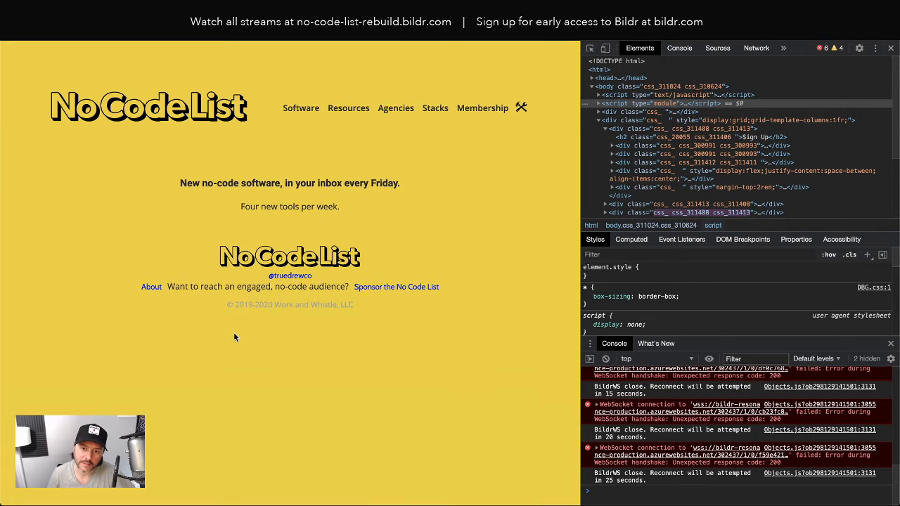
click(154, 21)
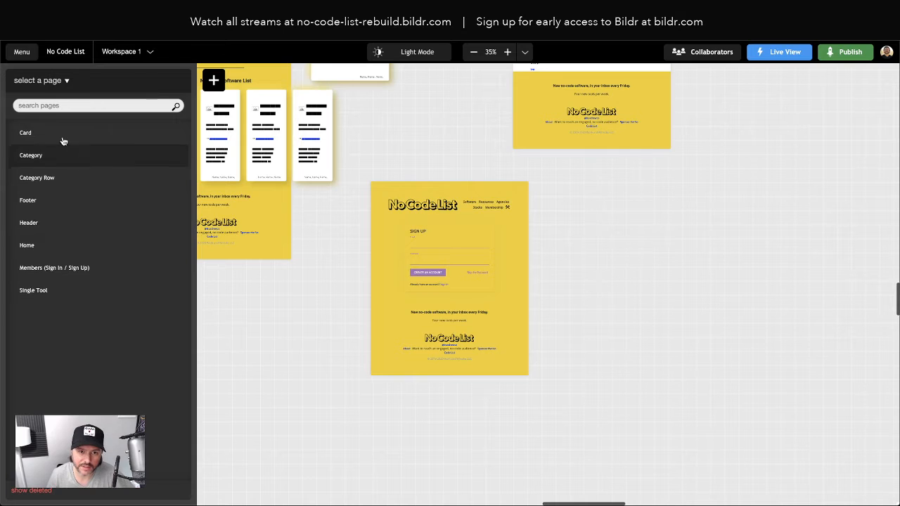
Step: Select the Sign In link under Sign Up - with Password > Container - Extra Links and open its click action group
click(463, 284)
click(13, 182)
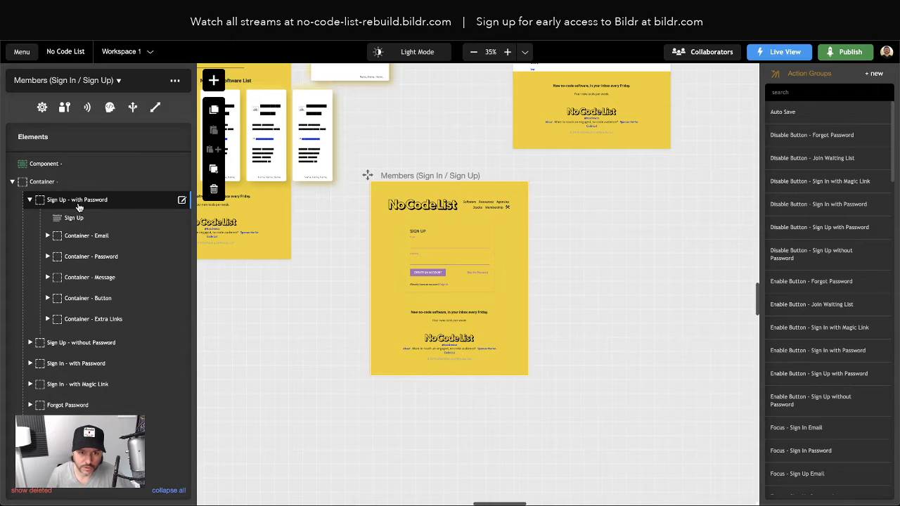
click(30, 201)
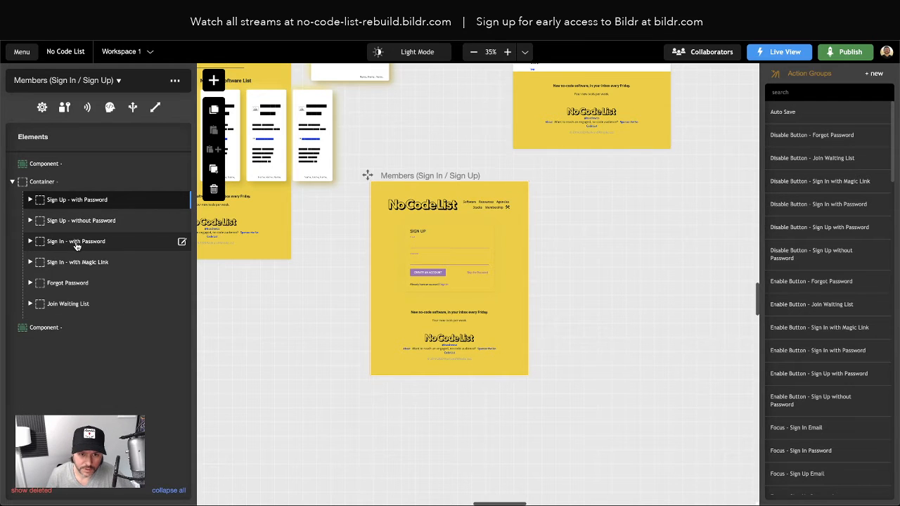
click(30, 200)
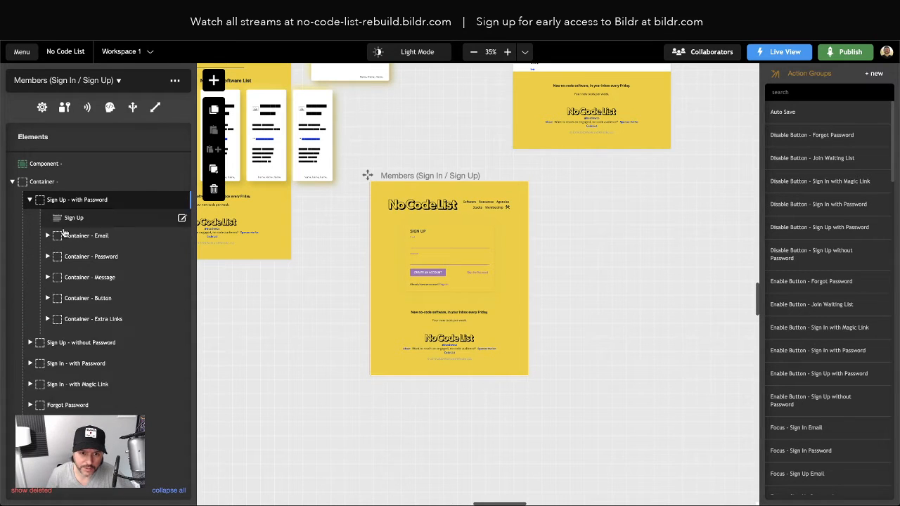
click(48, 319)
click(65, 337)
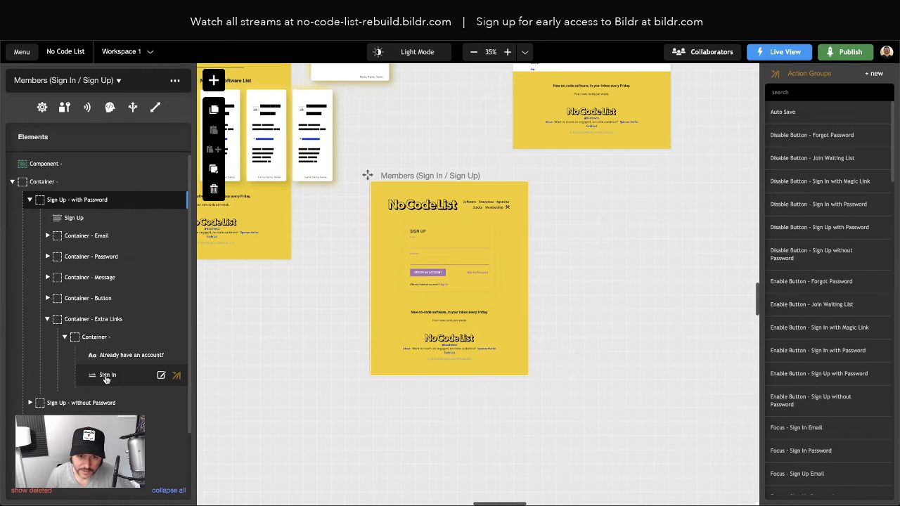
click(107, 376)
click(108, 377)
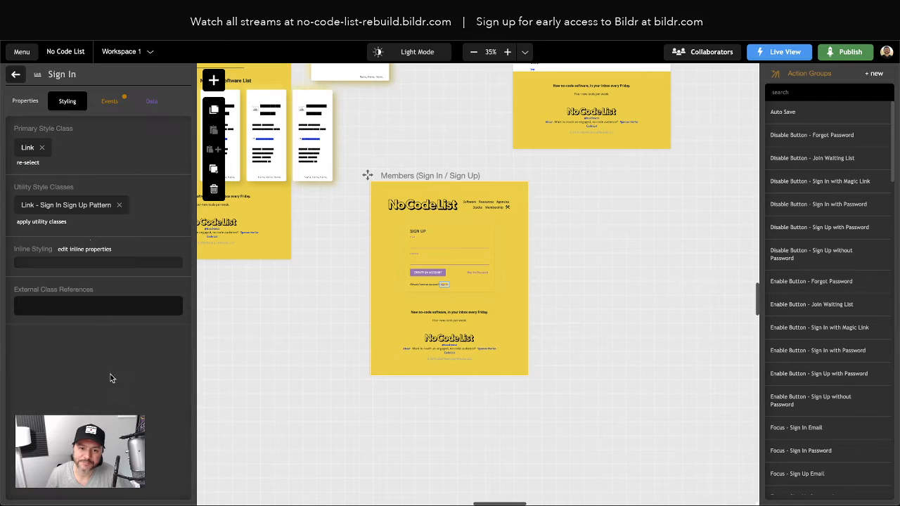
click(108, 102)
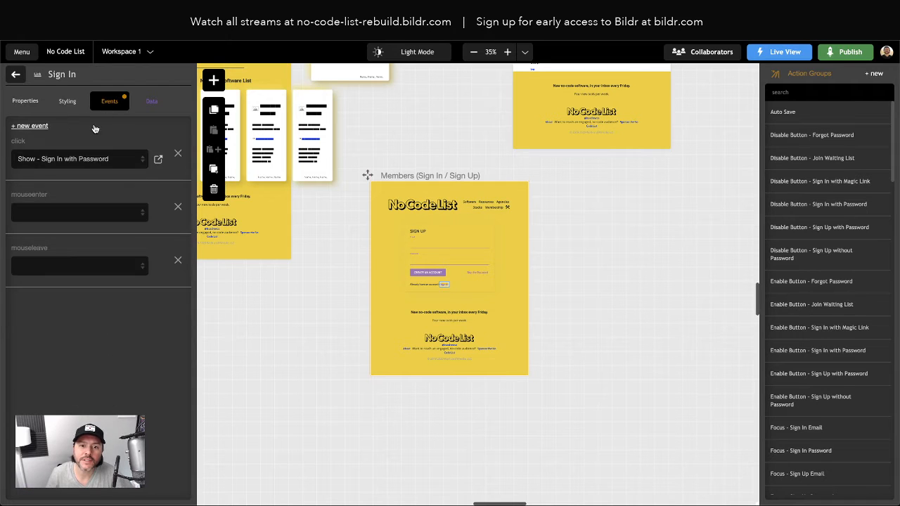
click(158, 159)
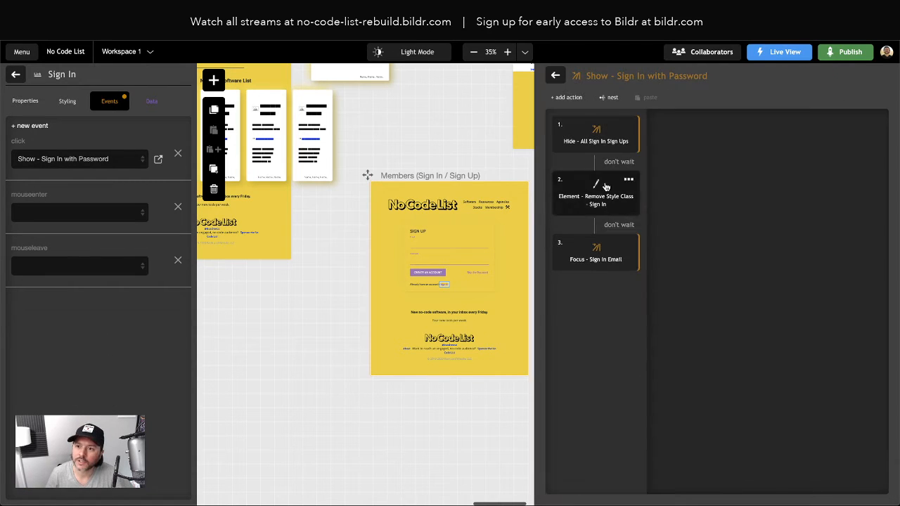
Step: Check step 2's remove-class setting, keeping the Container - Hidden - Sign In Sign Up Pattern class
click(606, 188)
click(707, 181)
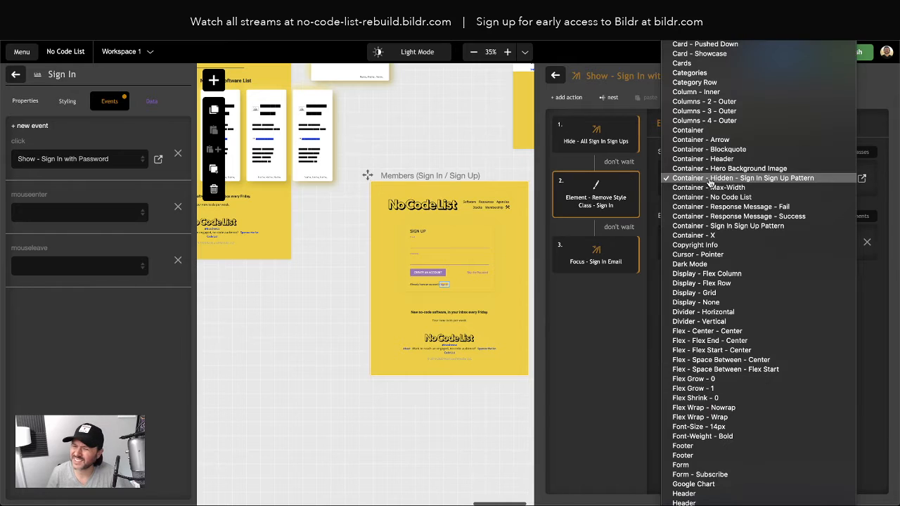
click(710, 182)
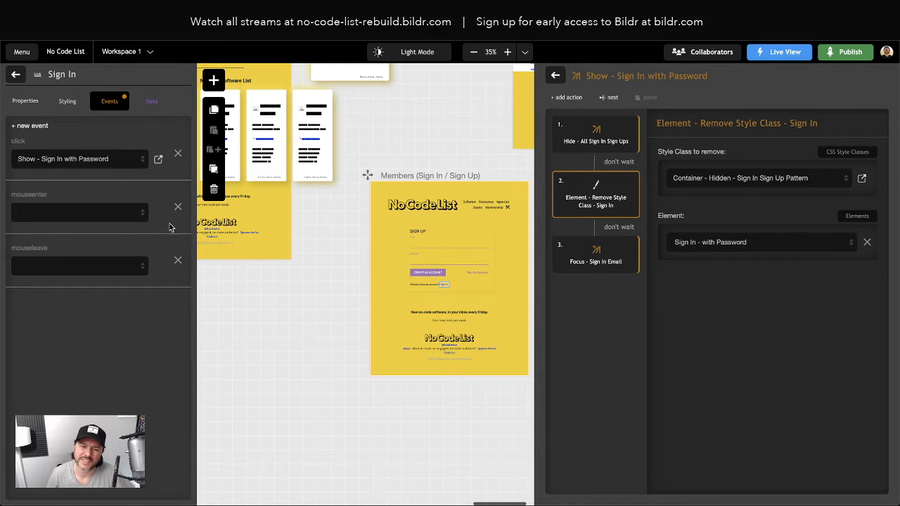
Step: Clear the editor's stored site data through DevTools Application storage, then reload the page
right_click(124, 409)
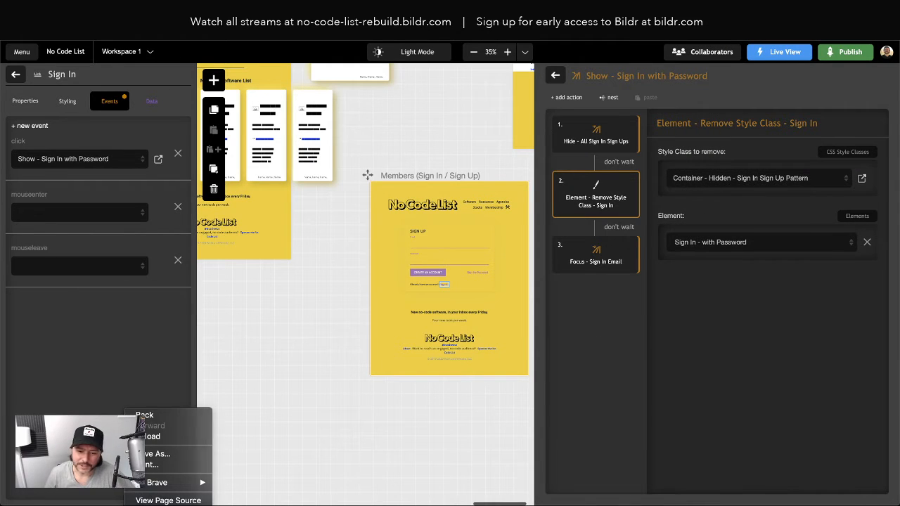
click(163, 505)
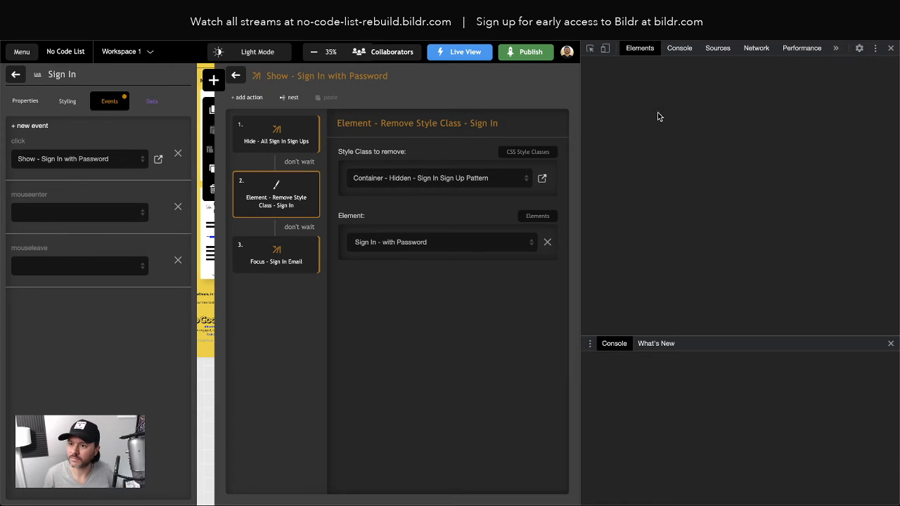
click(783, 47)
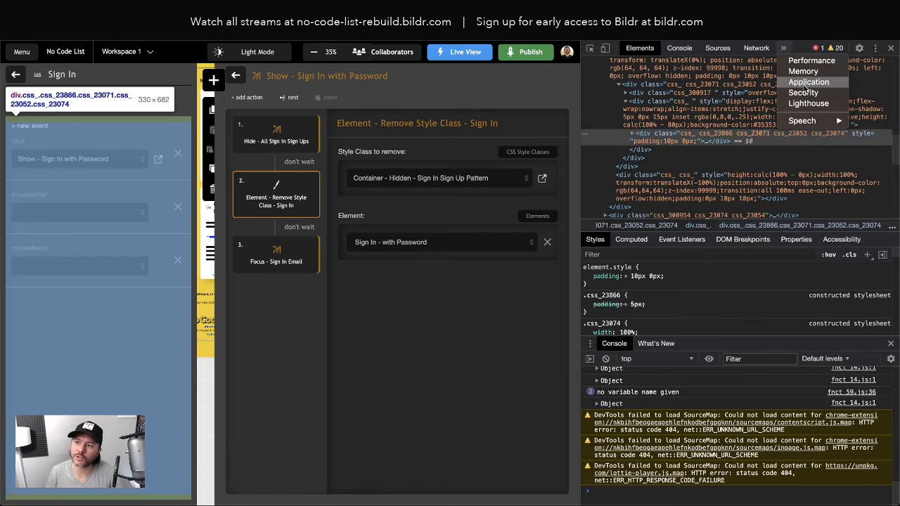
click(808, 82)
click(735, 229)
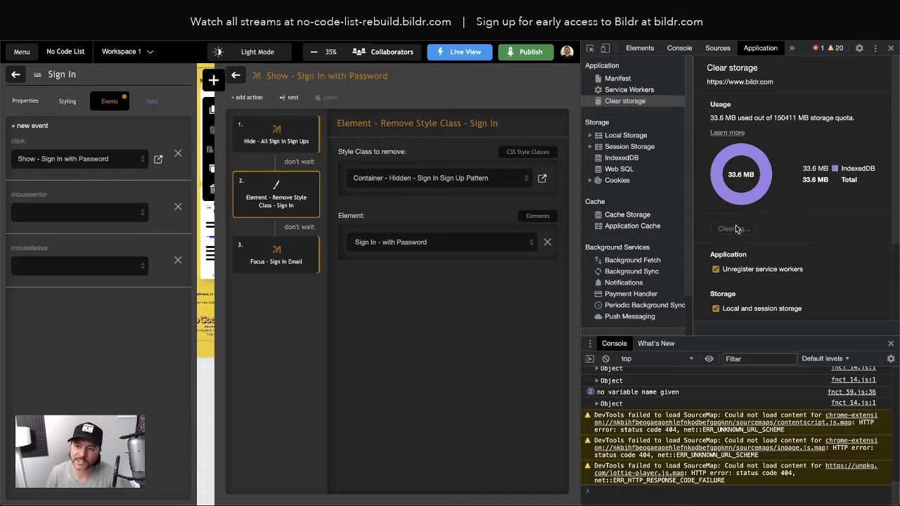
click(891, 48)
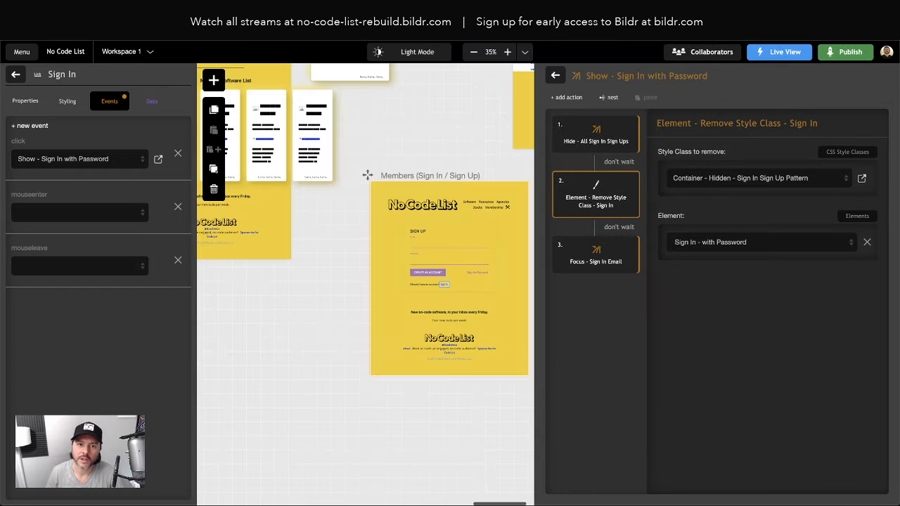
key(super+r)
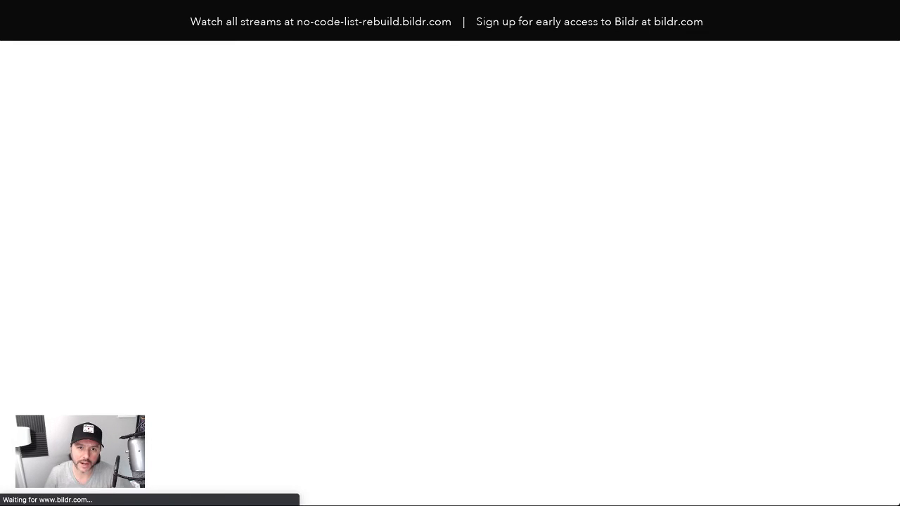
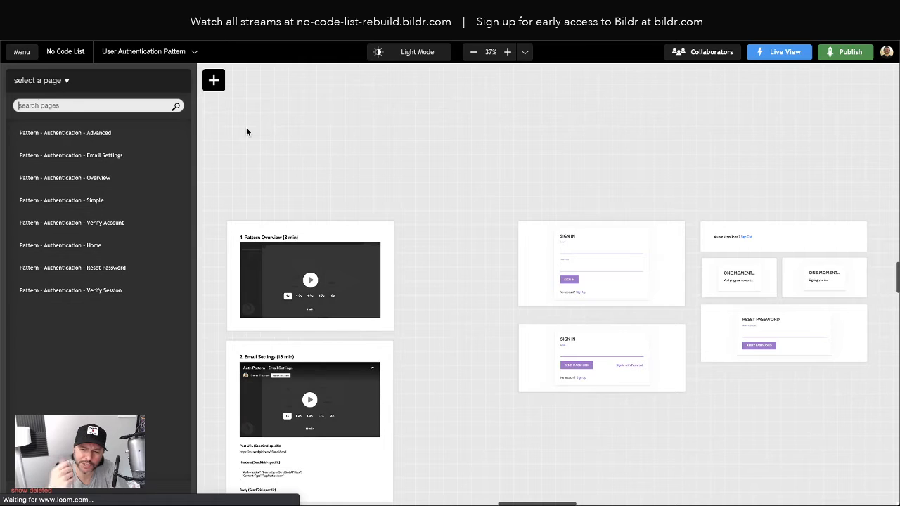
Step: Switch the editor to Workspace 1
click(156, 53)
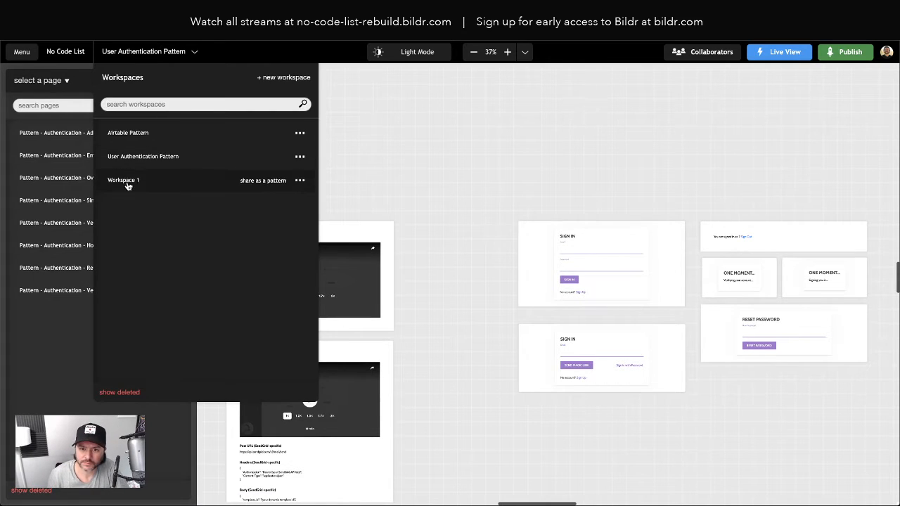
click(128, 184)
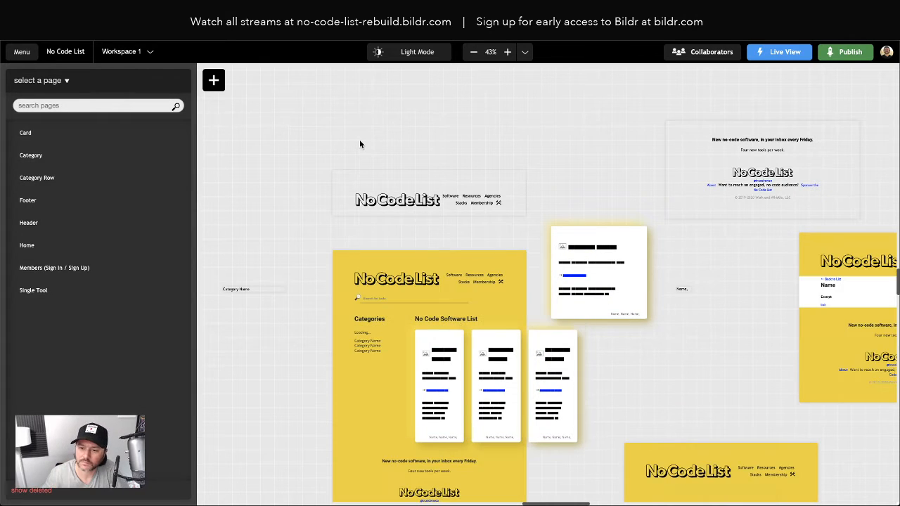
scroll(277, 174, down, 5)
Step: Select the Sign In link under the Sign Up form and open its Show - Sign In with Password group
click(685, 340)
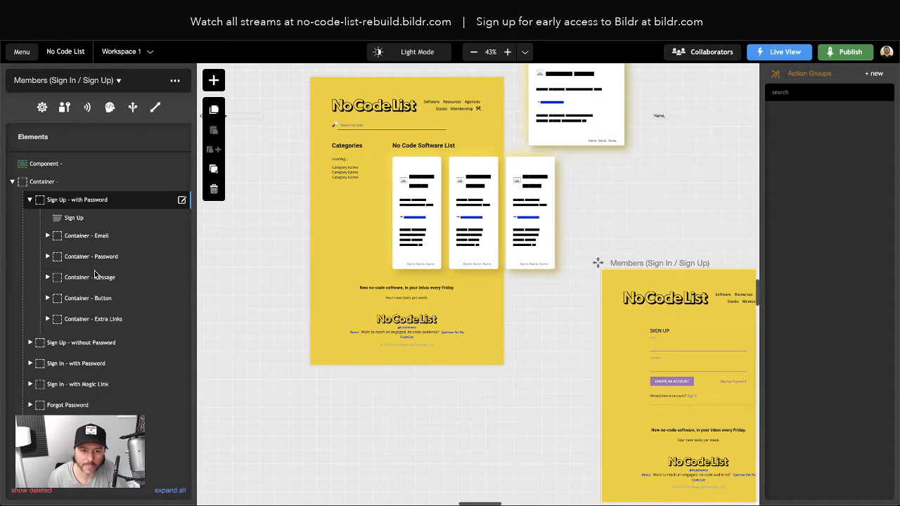
click(48, 319)
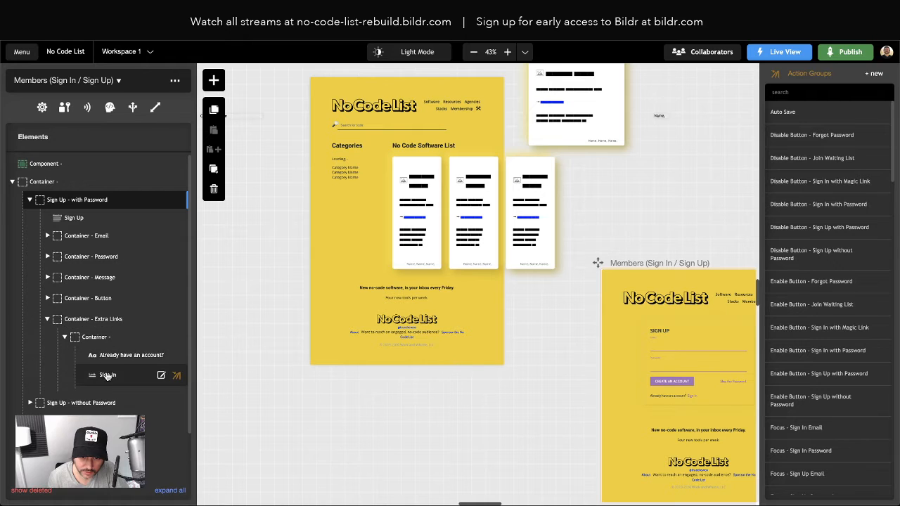
click(105, 374)
click(106, 104)
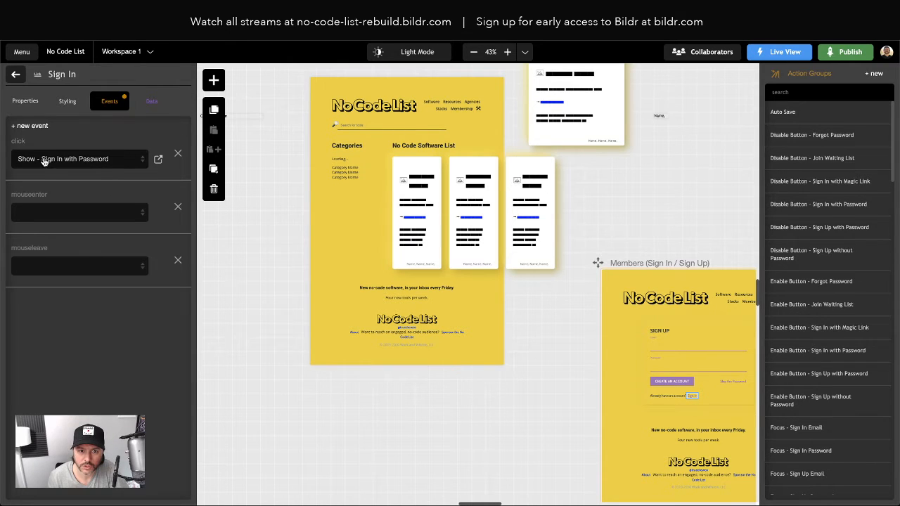
click(158, 159)
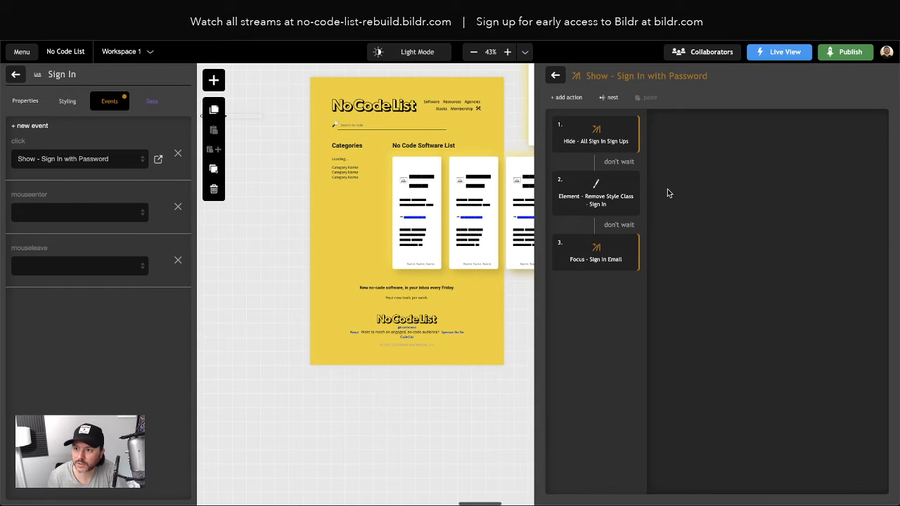
Step: In the Remove Style Class action, try Container - Hero Background Image, then restore the Hidden class
click(595, 192)
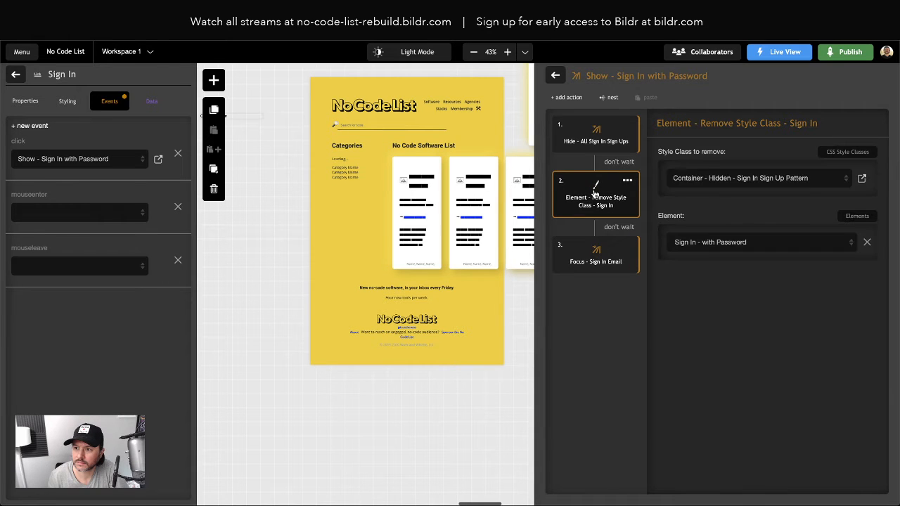
click(699, 178)
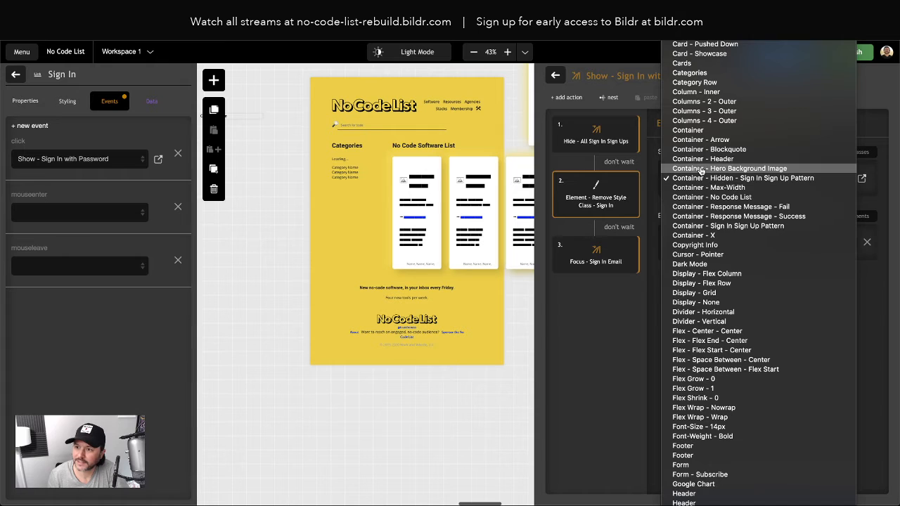
click(699, 169)
click(721, 185)
click(721, 188)
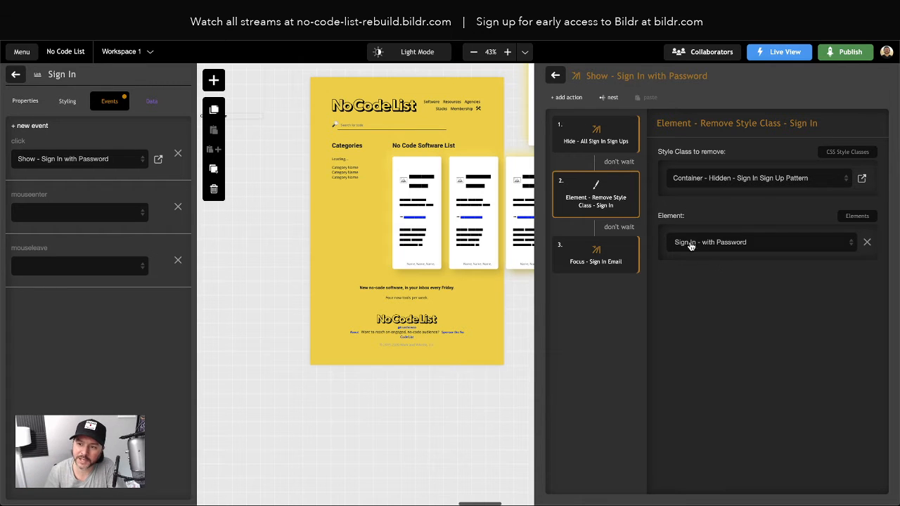
Step: Inspect the Remove Style Class action's JSON definition and close it without saving
click(628, 180)
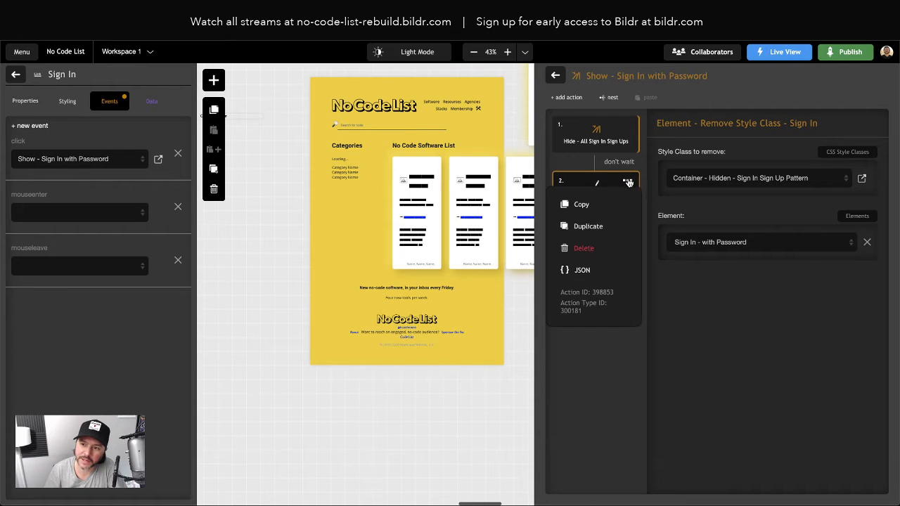
click(581, 271)
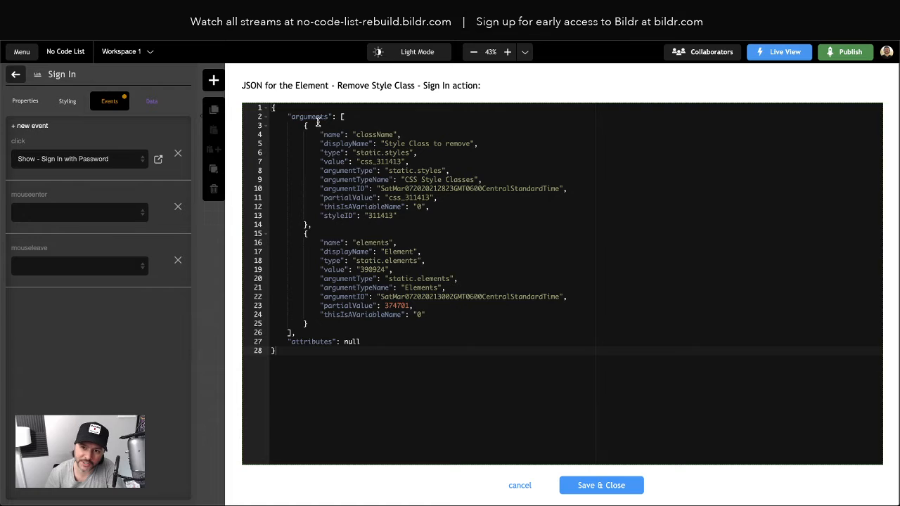
drag(318, 121, 516, 424)
click(521, 485)
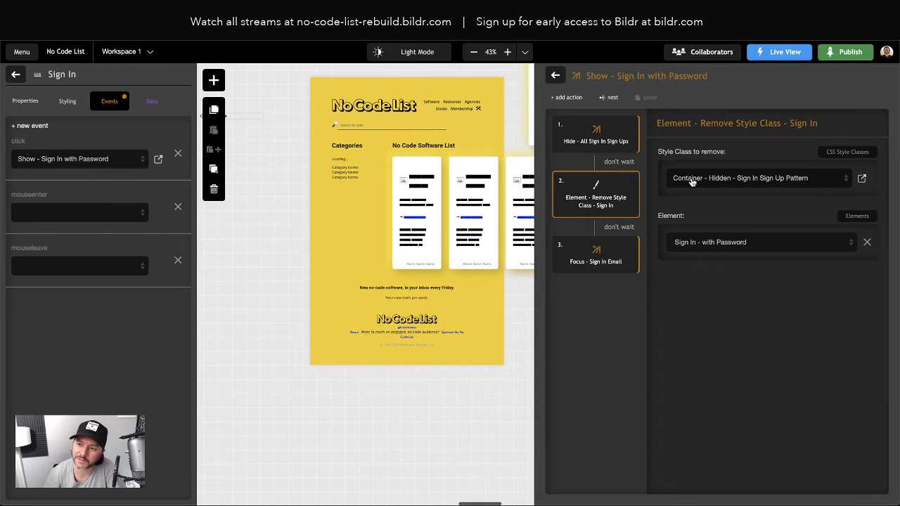
Step: Swap to Container - Hero Background Image again, then reselect Container - Hidden - Sign In Sign Up Pattern
click(693, 181)
click(675, 168)
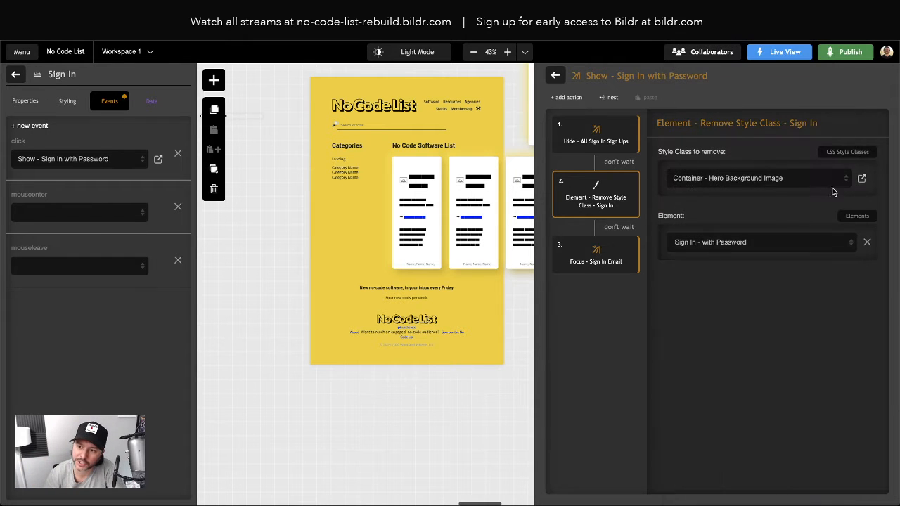
click(716, 178)
click(724, 133)
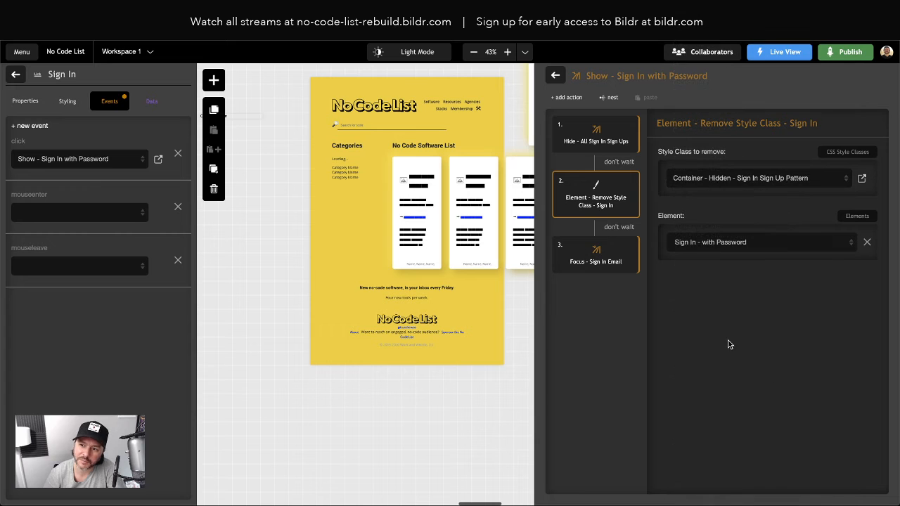
Step: Switch to the live No Code List tab, reload it, and inspect it in DevTools
key(ctrl+Tab)
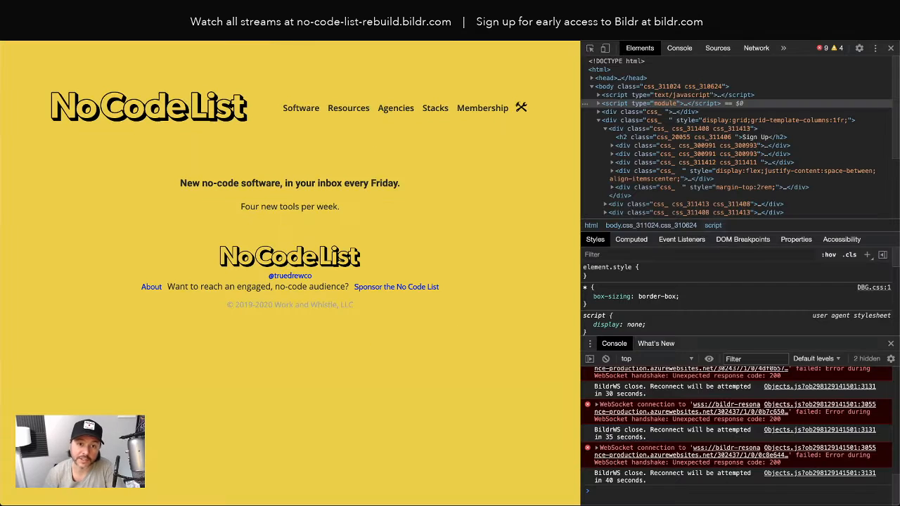
key(ctrl+r)
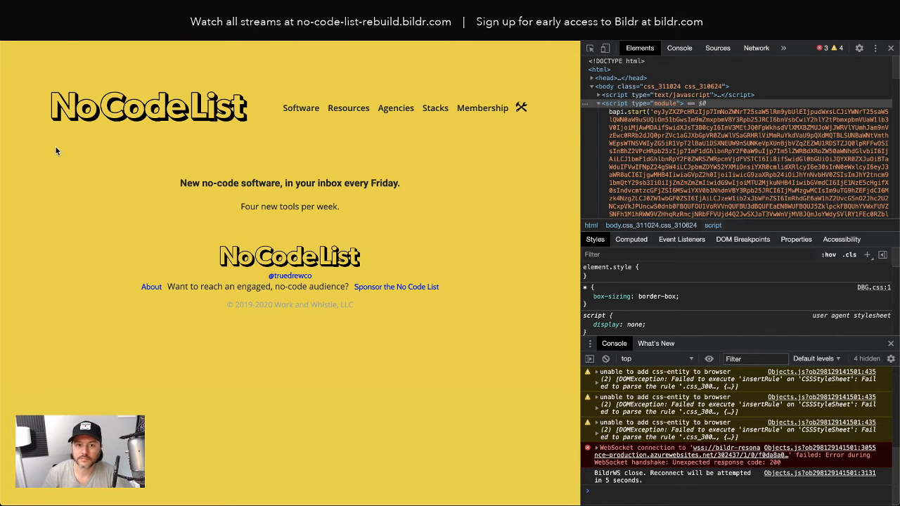
right_click(56, 150)
click(98, 245)
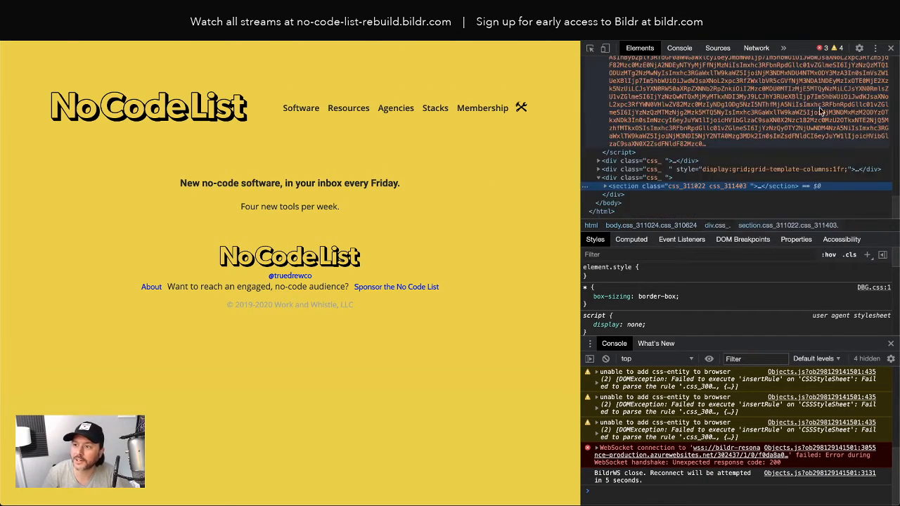
Step: Clear the site's stored data from Application storage, reload, and close DevTools
click(783, 47)
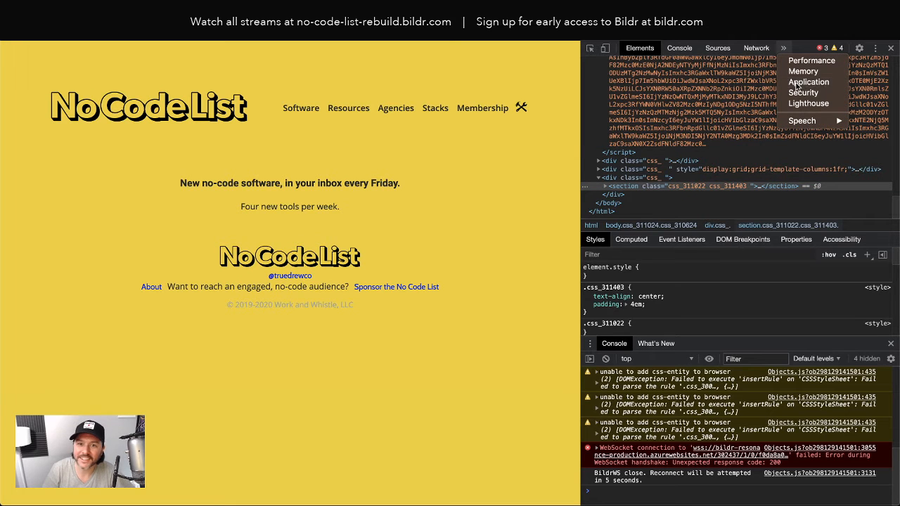
click(809, 81)
click(734, 228)
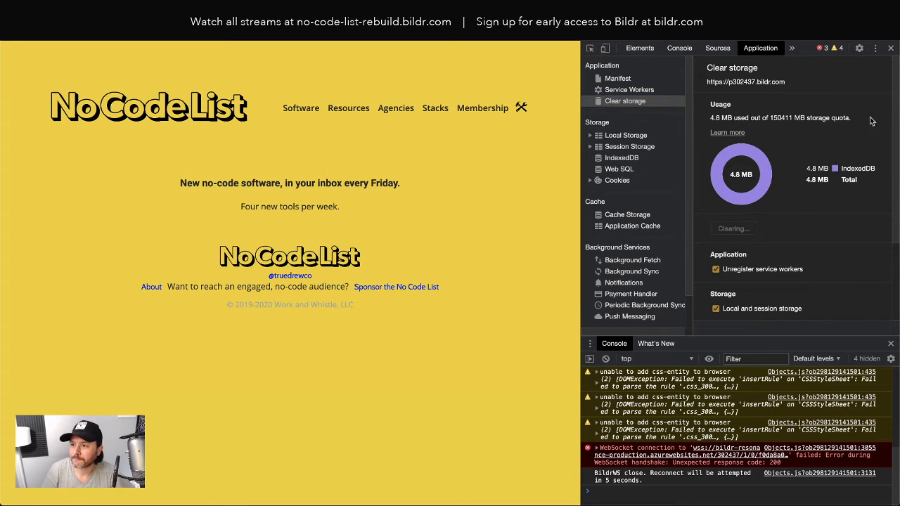
key(super+r)
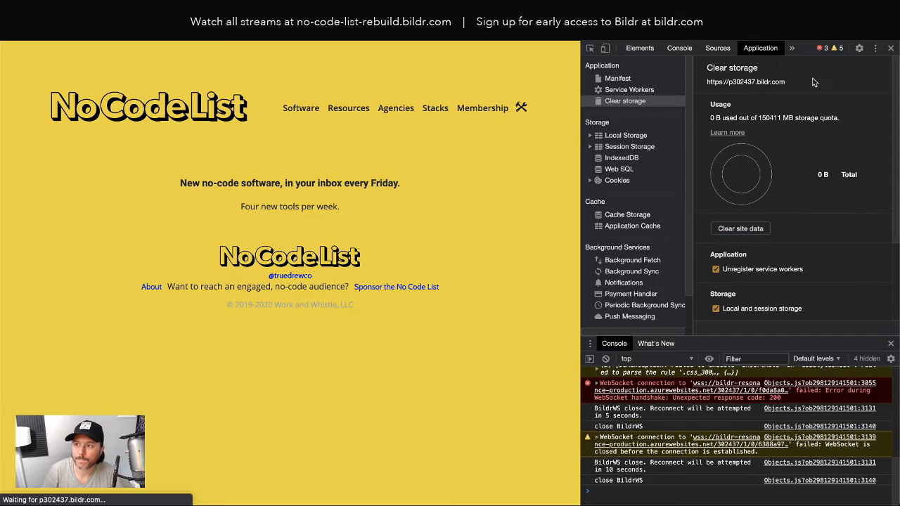
click(891, 49)
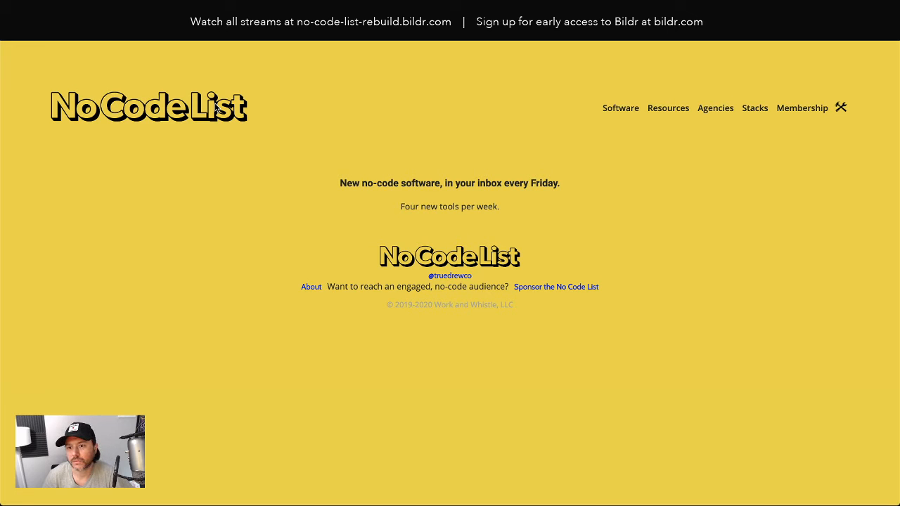
Step: Inspect the live page and expand the section's grid to examine the sign-up form divs
right_click(403, 163)
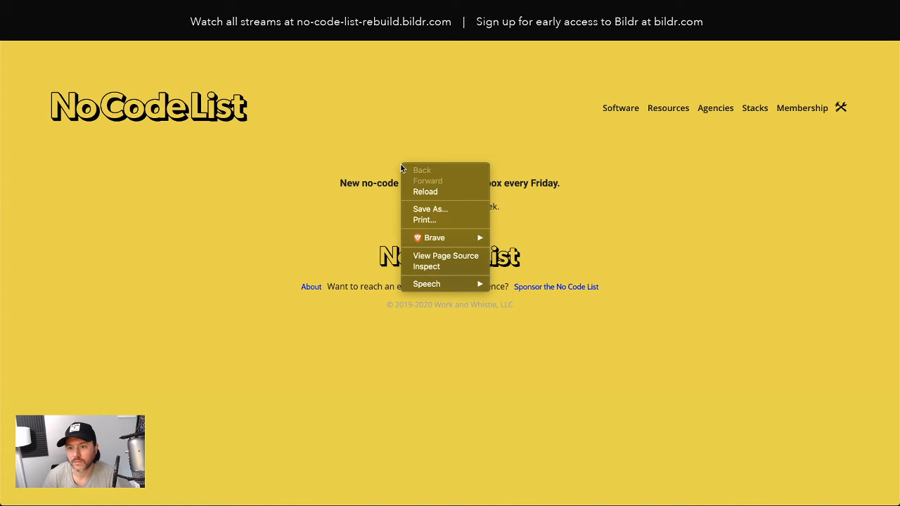
click(431, 265)
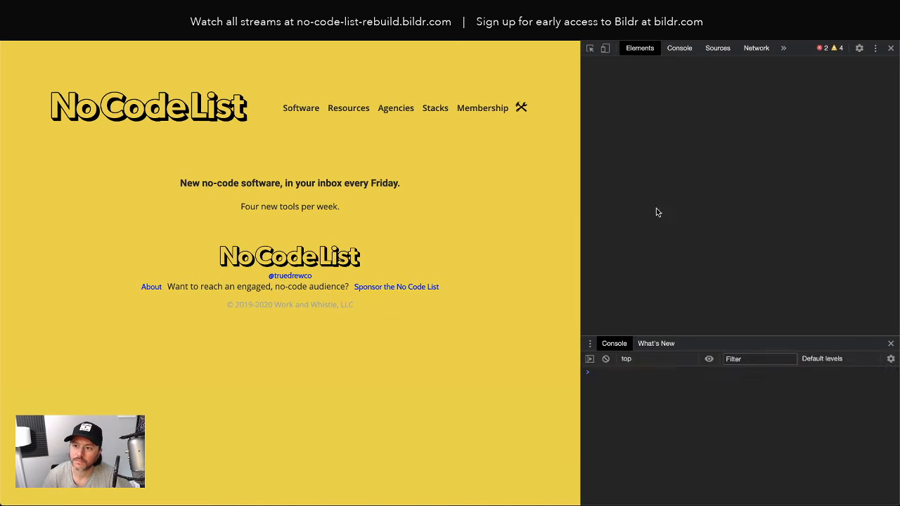
click(605, 138)
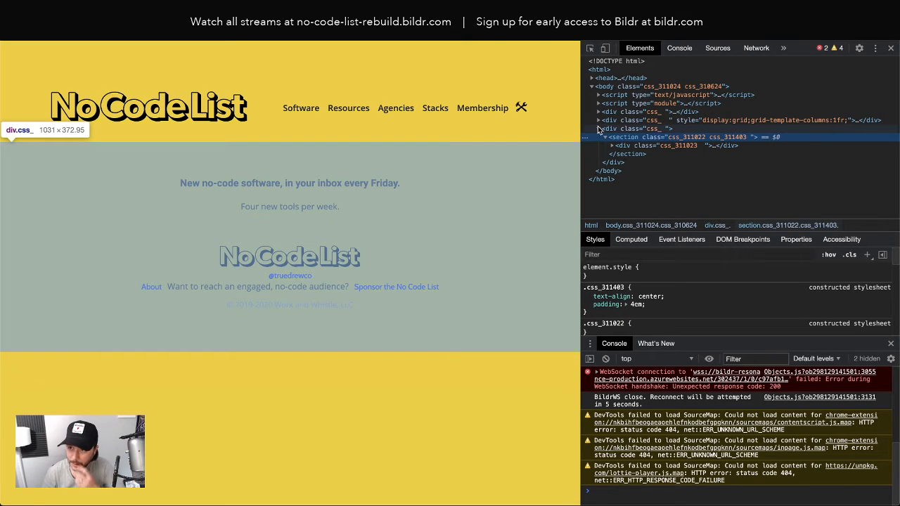
click(598, 121)
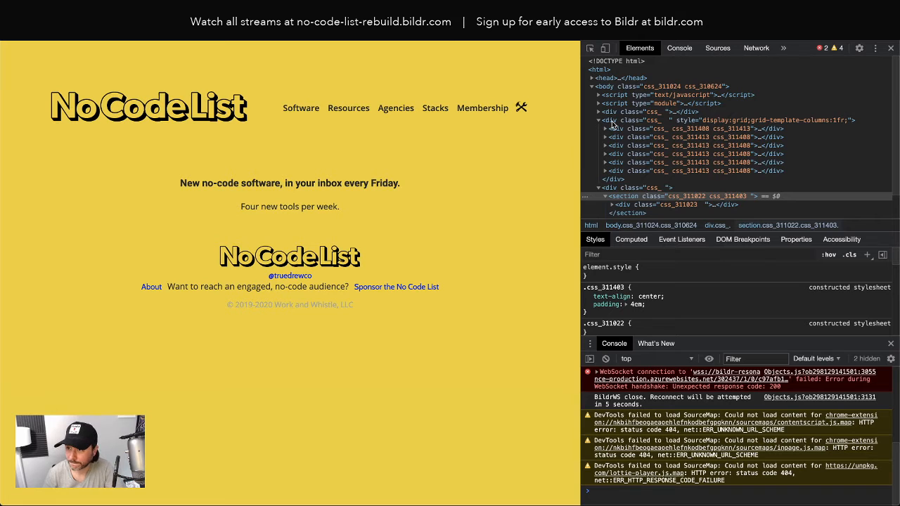
click(613, 121)
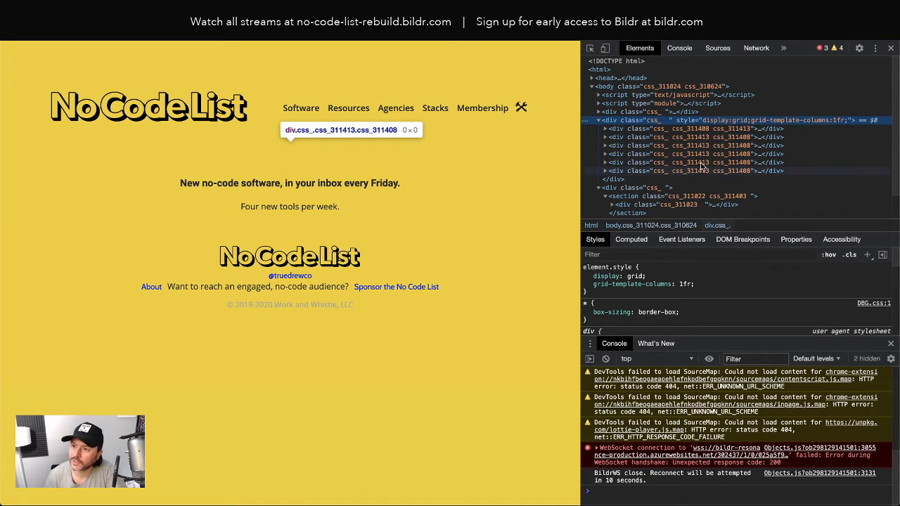
click(733, 130)
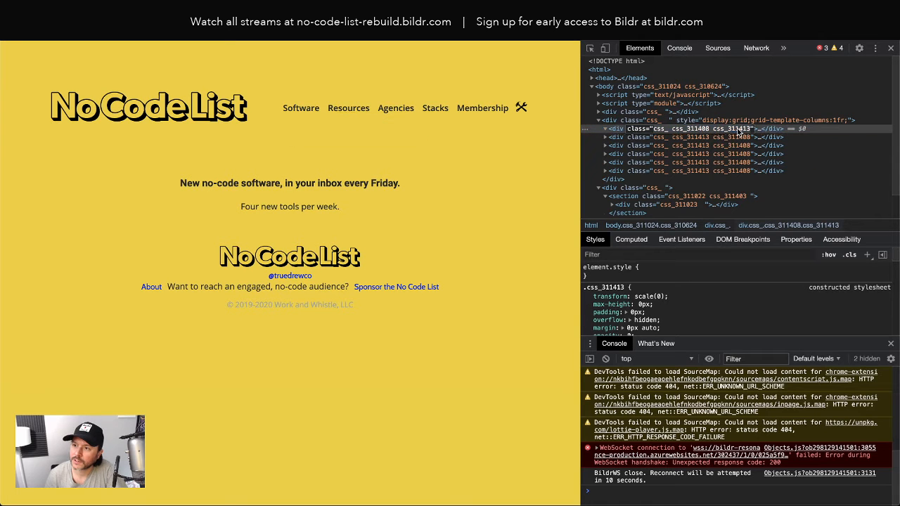
key(Right)
click(744, 121)
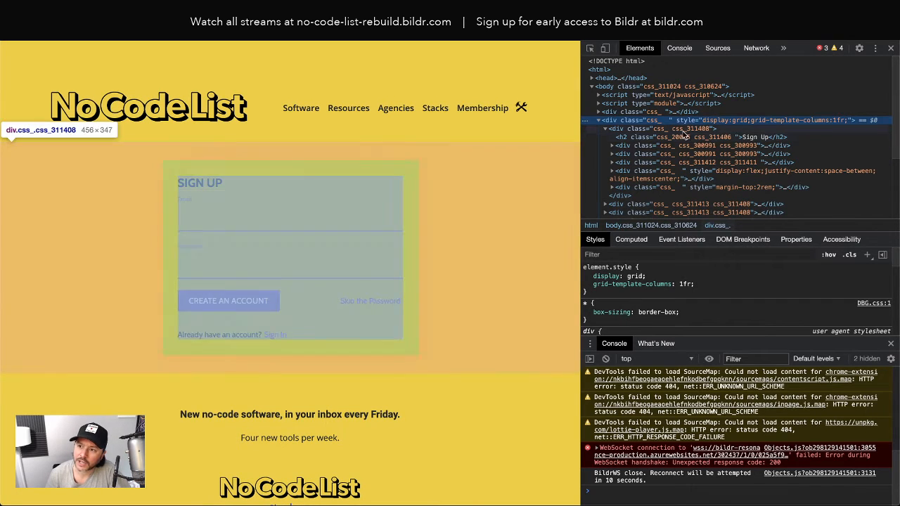
click(604, 129)
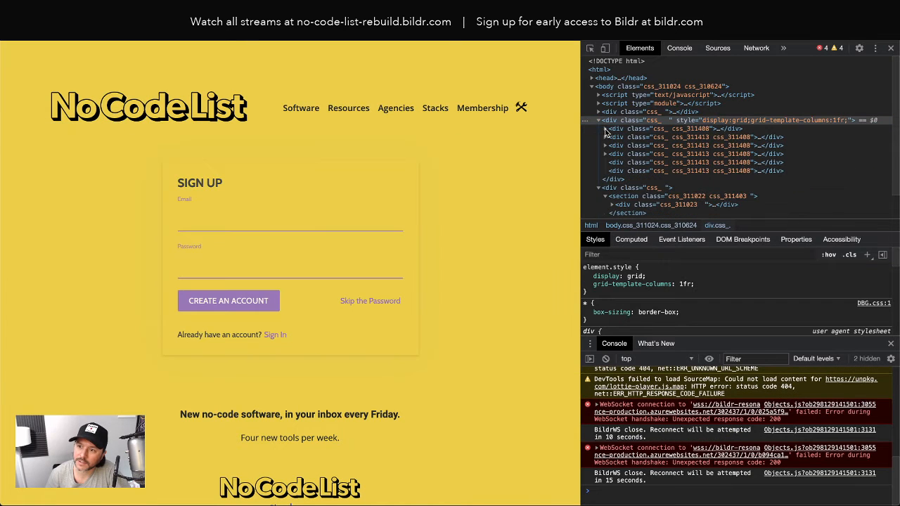
click(703, 130)
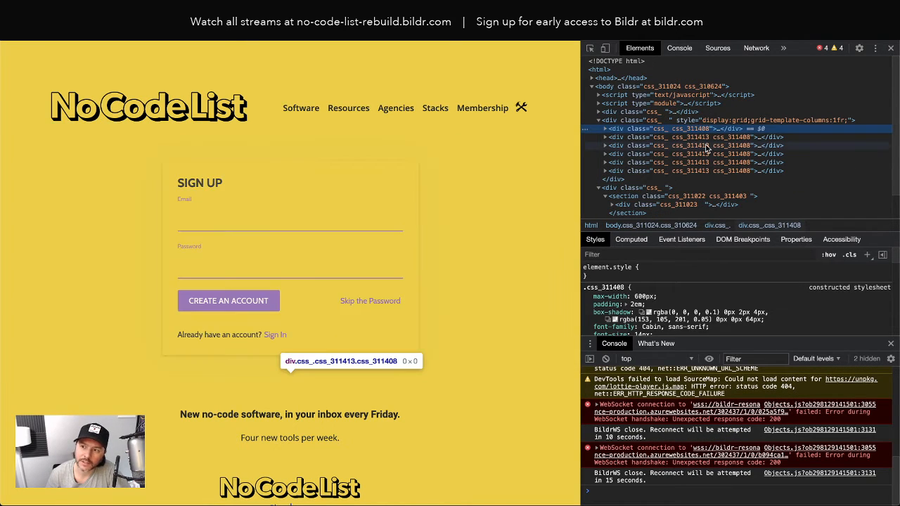
Step: Test the Sign In and Sign Up links while inspecting the form containers, then return to Bildr
click(276, 336)
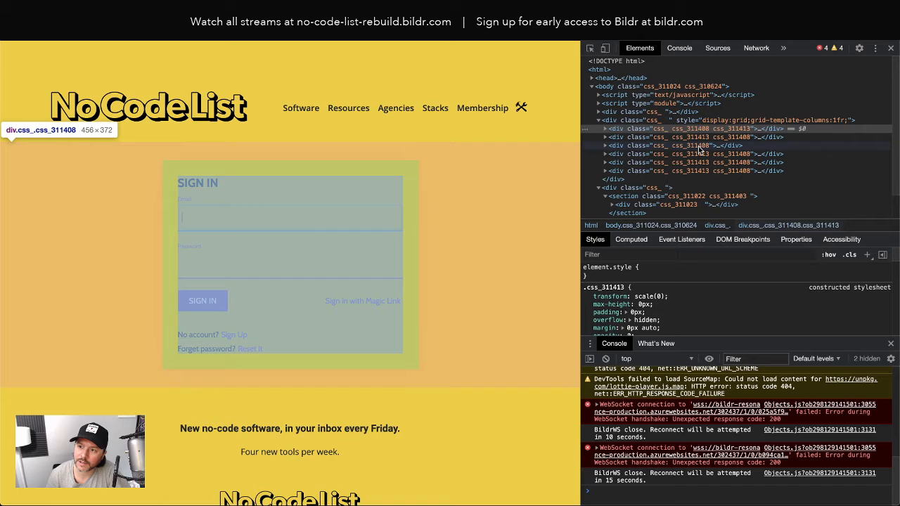
click(694, 146)
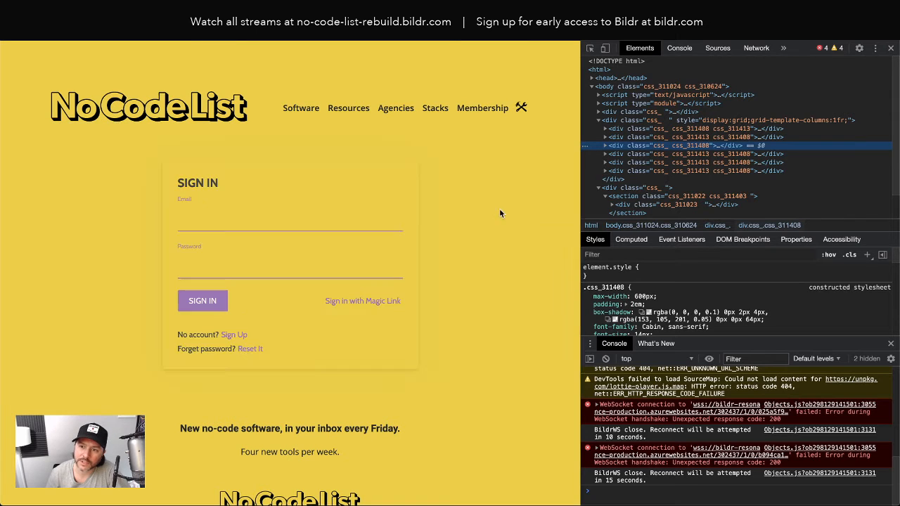
click(227, 336)
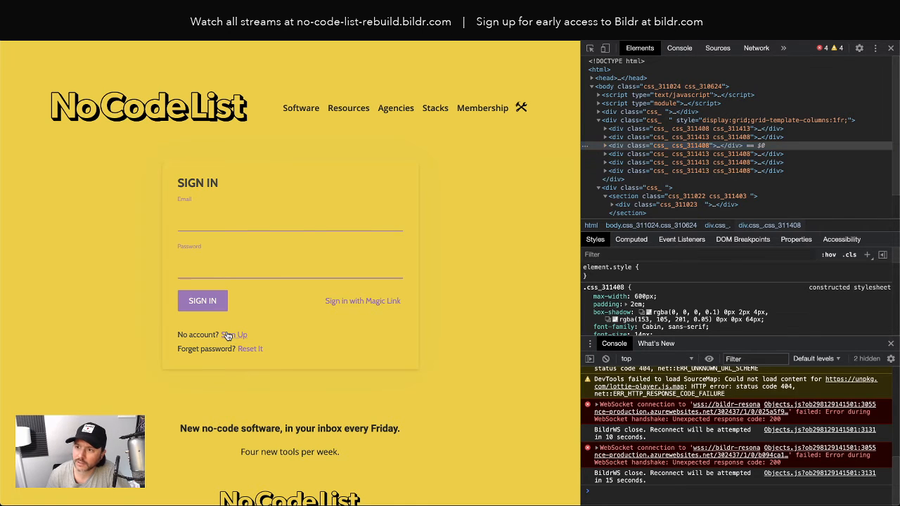
double_click(739, 131)
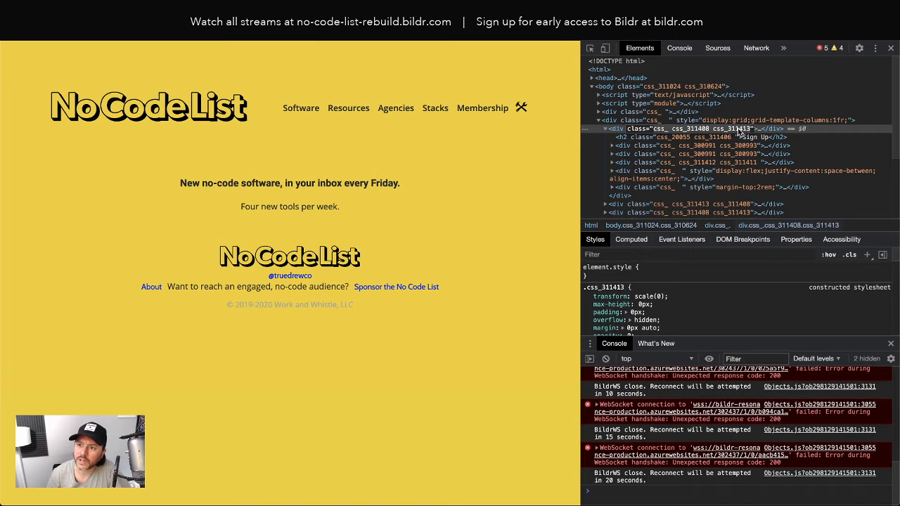
key(ctrl+shift+Tab)
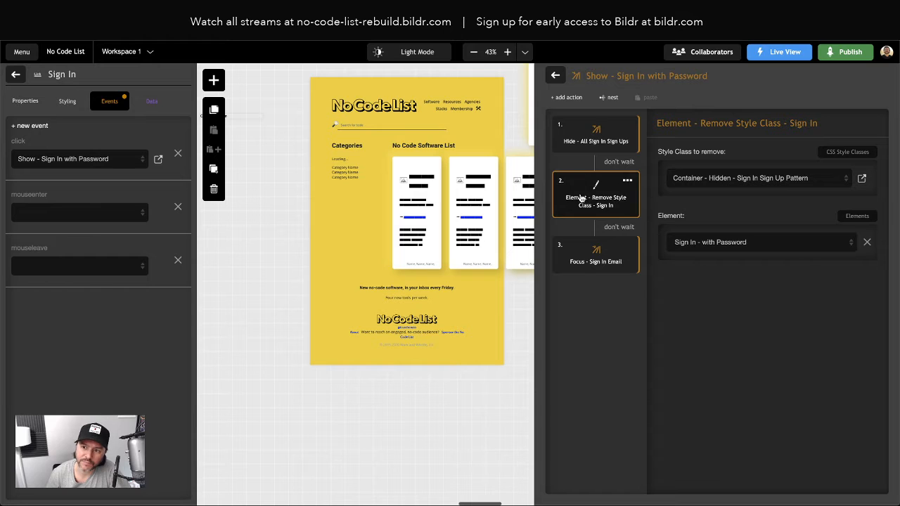
Step: Confirm the Remove Style Class step targets Sign In - with Password
click(702, 247)
scroll(766, 338, down, 1)
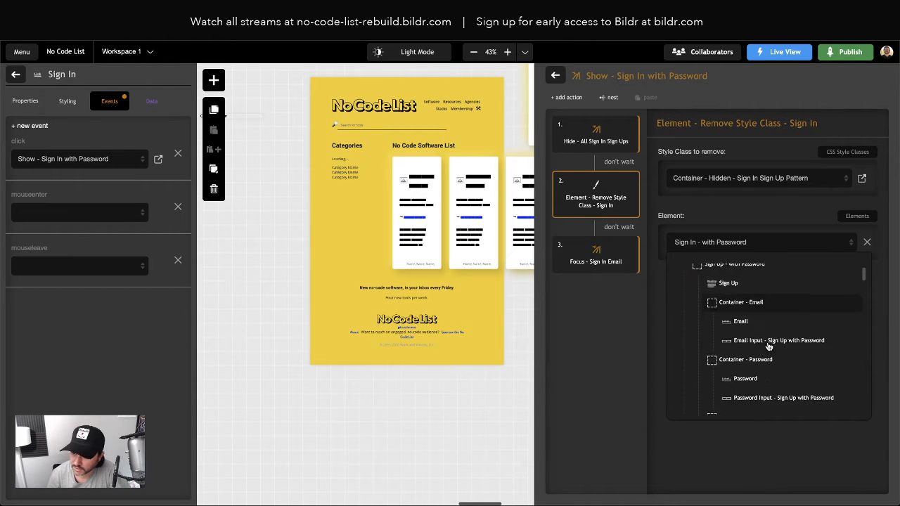
scroll(767, 345, up, 2)
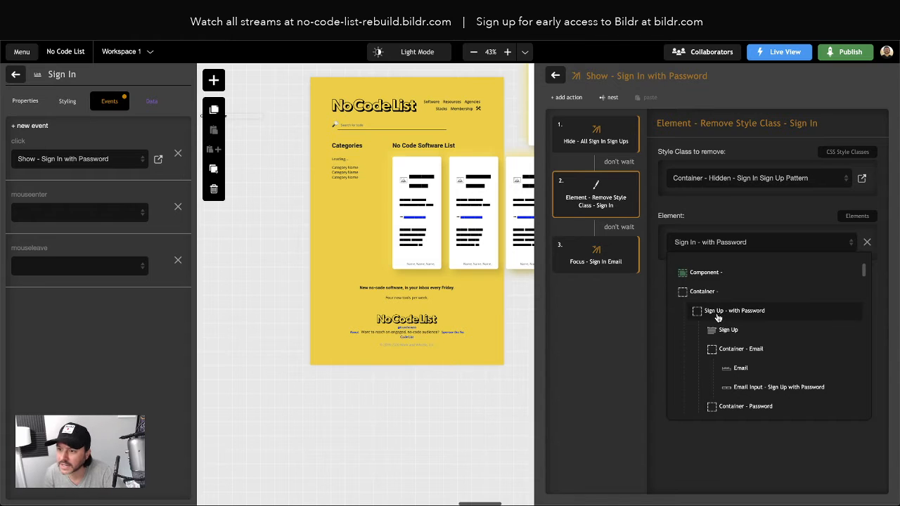
scroll(731, 327, down, 5)
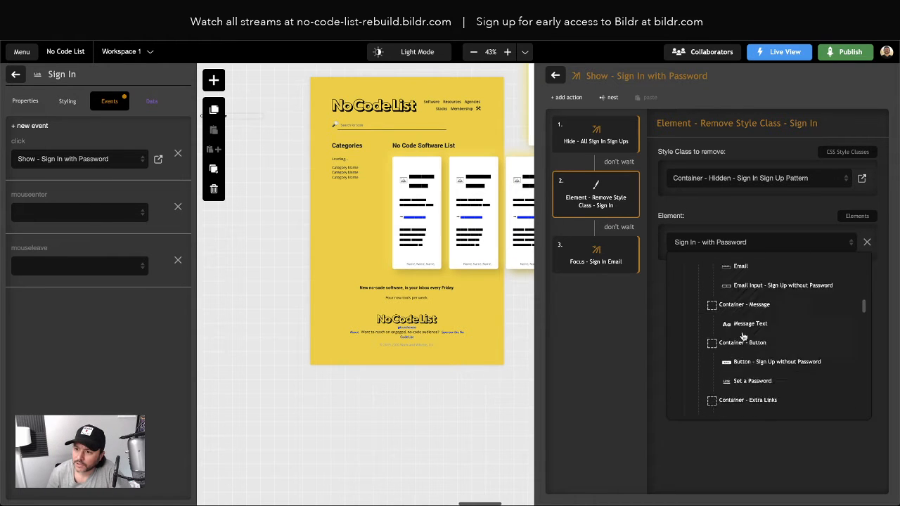
scroll(743, 336, down, 4)
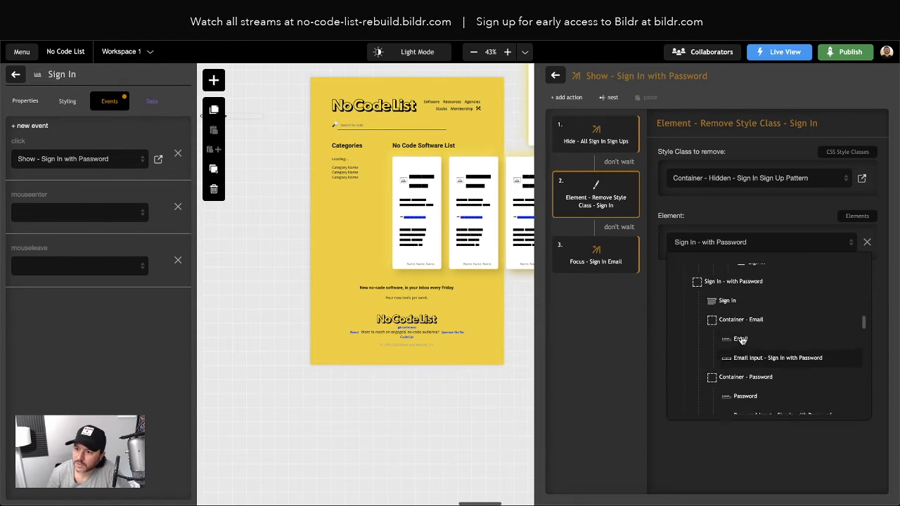
click(741, 289)
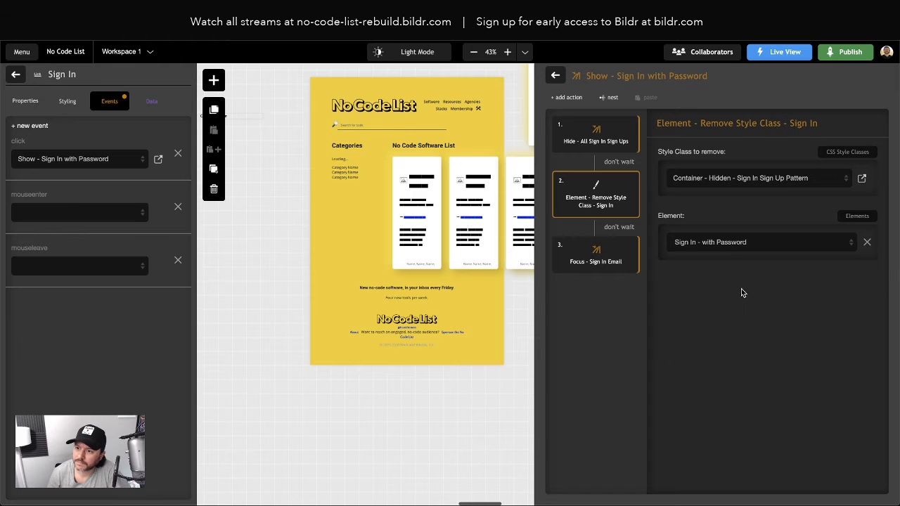
Step: Briefly target Email, then set Sign In - with Password again and go to the live page
click(701, 243)
scroll(729, 375, up, 2)
click(728, 373)
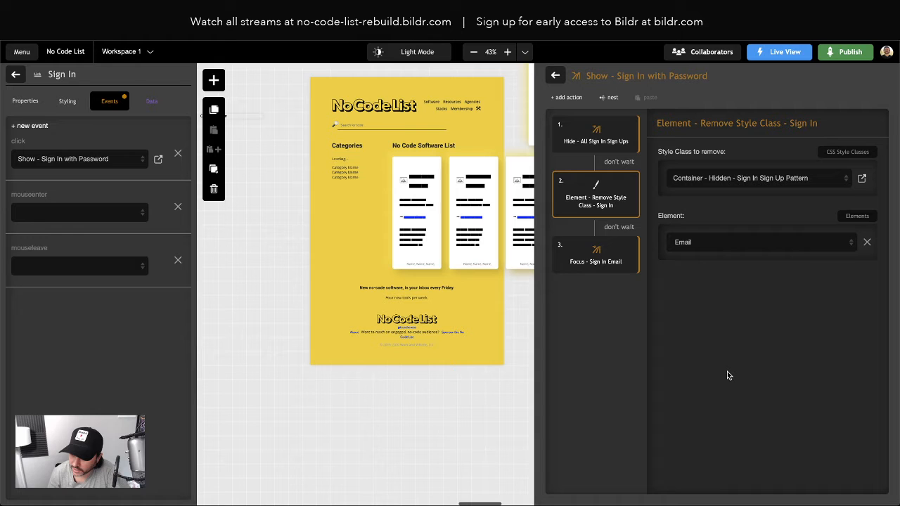
click(707, 244)
scroll(723, 336, down, 3)
scroll(723, 336, down, 4)
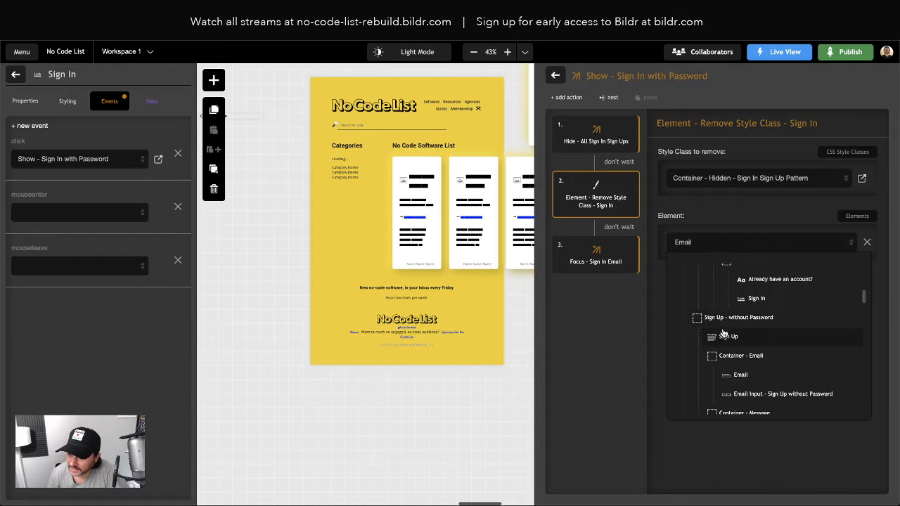
scroll(726, 329, down, 2)
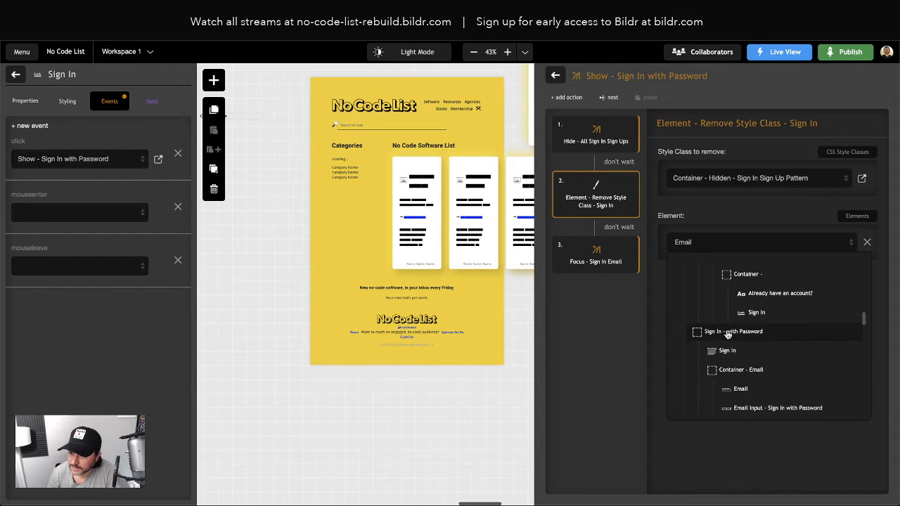
click(729, 336)
click(141, 34)
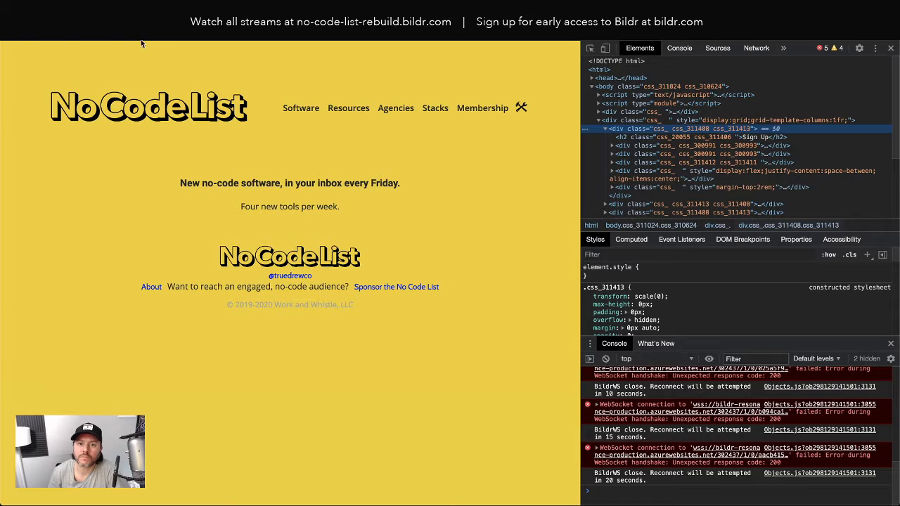
Step: Reload the live page and inspect down to the first form container in the grid
key(super+r)
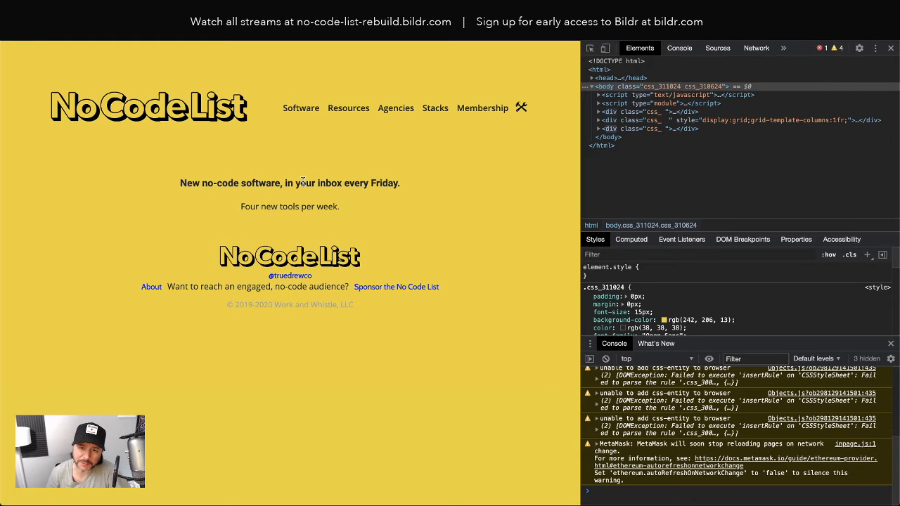
right_click(292, 170)
click(329, 269)
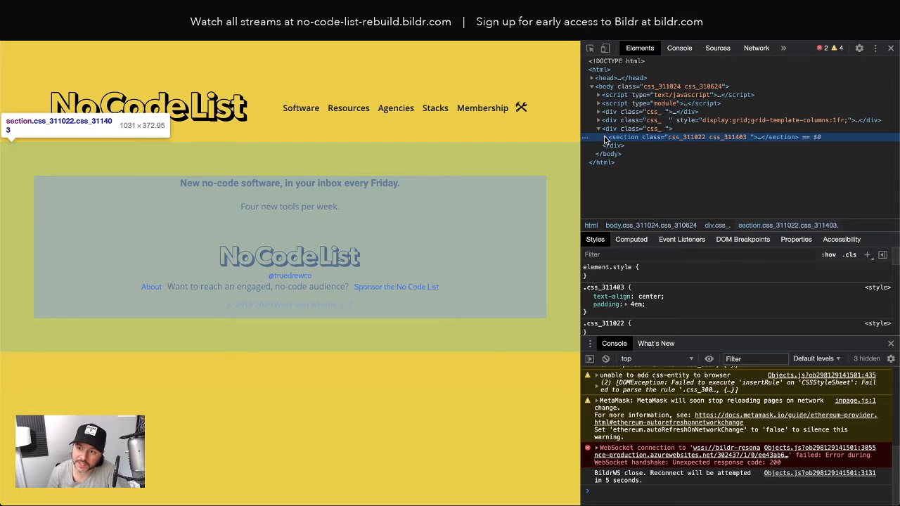
click(604, 138)
click(623, 147)
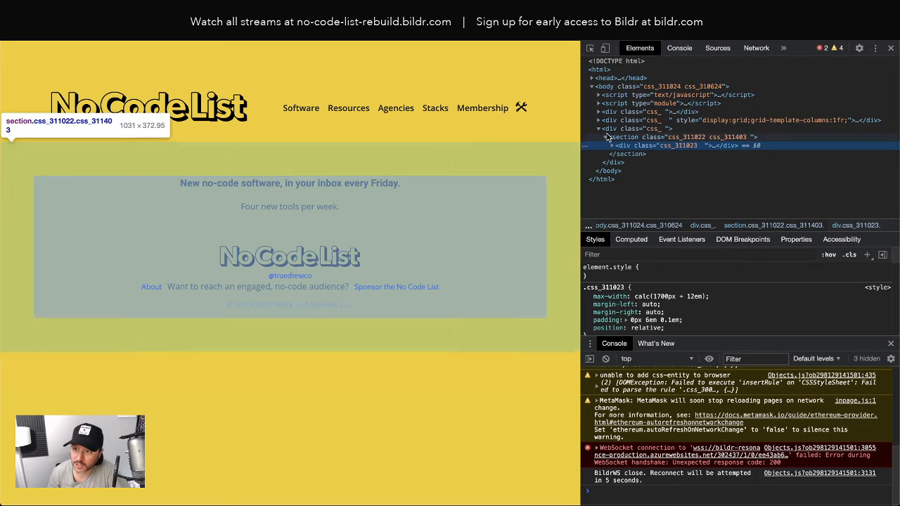
click(598, 120)
click(624, 132)
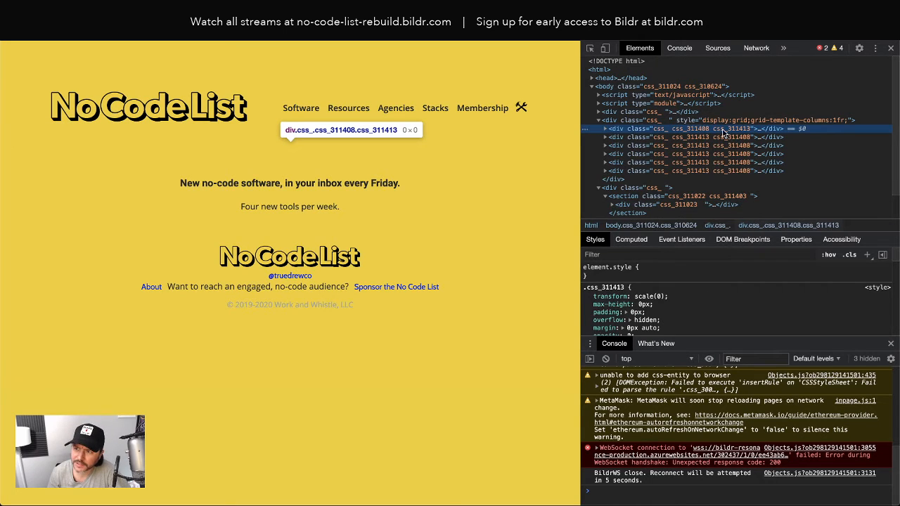
Step: Delete css_311413 from the form container's class, test Sign In/Sign Up, and return to Bildr
double_click(732, 131)
double_click(740, 131)
key(BackSpace)
key(BackSpace)
key(Return)
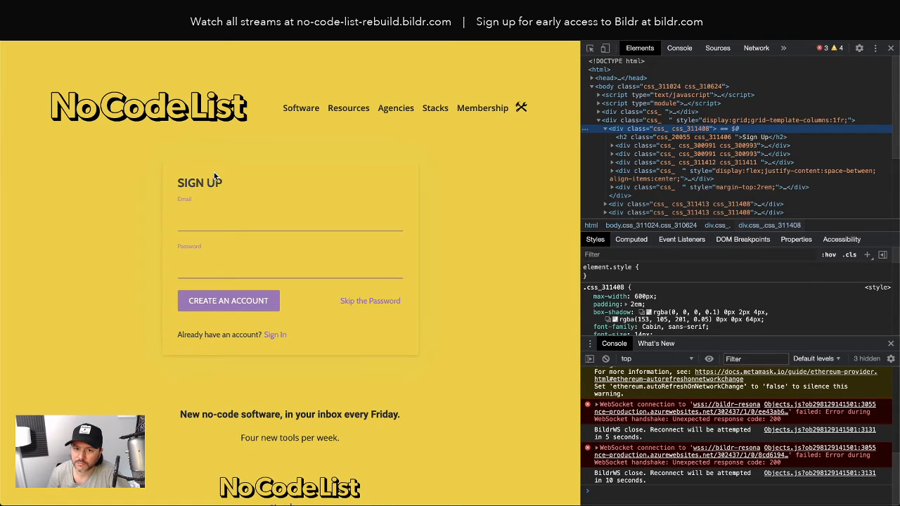
click(276, 335)
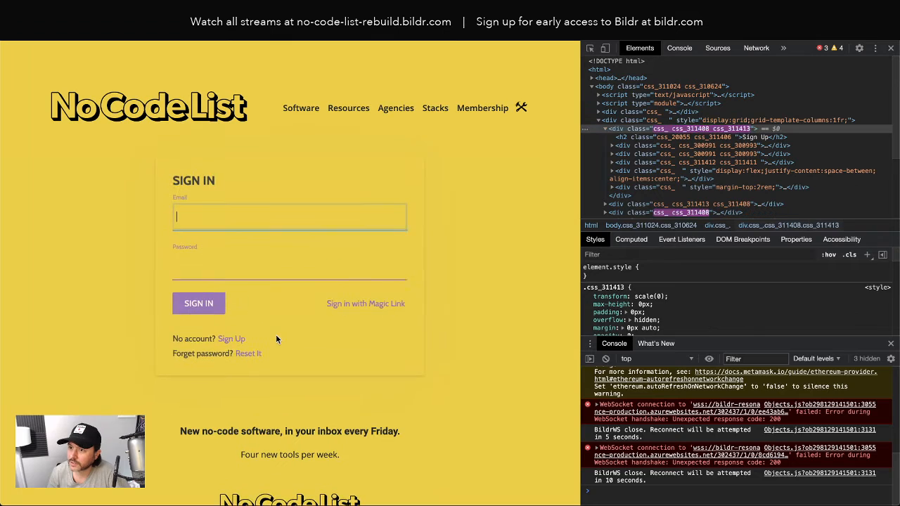
click(233, 335)
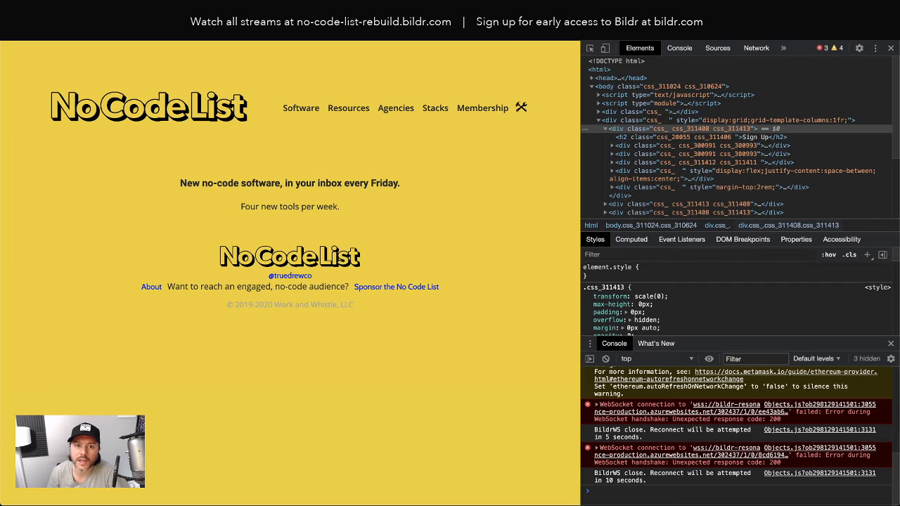
click(281, 16)
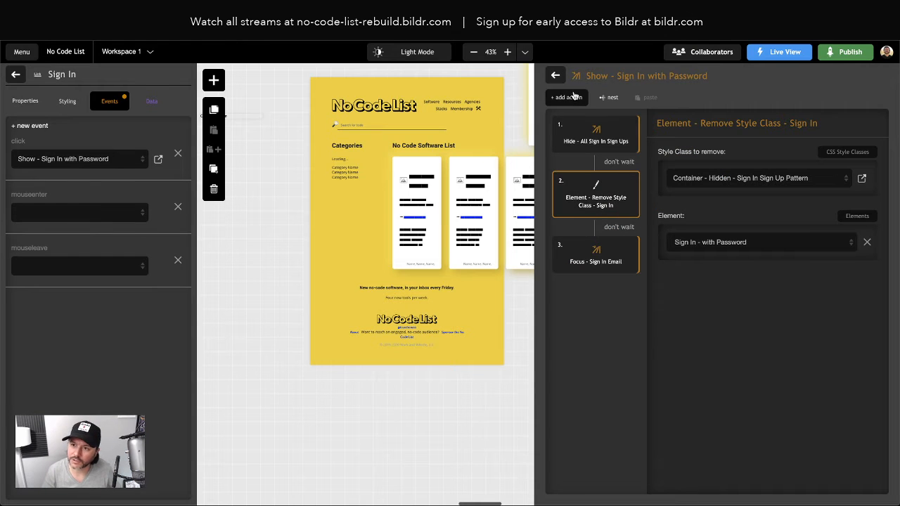
Step: Add an Element - Remove Style Class action and move it above the email focus step
click(569, 99)
text(set)
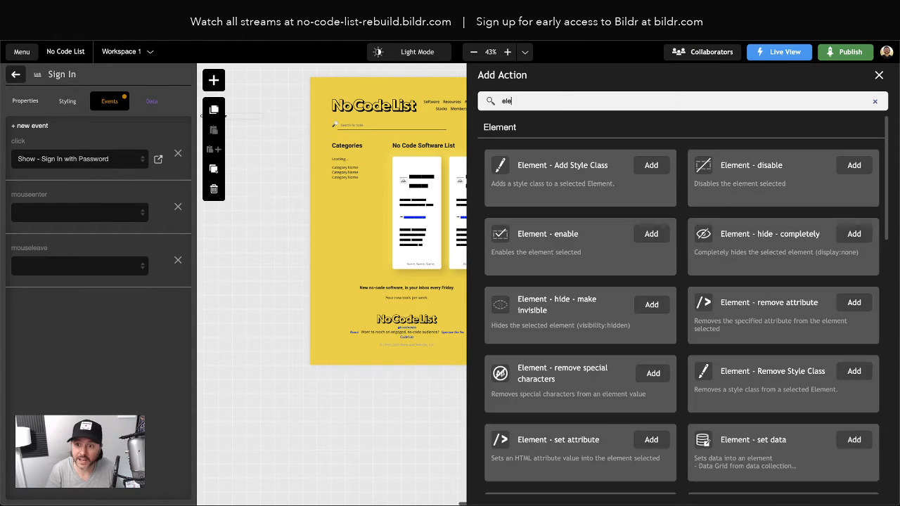
key(BackSpace)
key(BackSpace)
key(BackSpace)
text(remove)
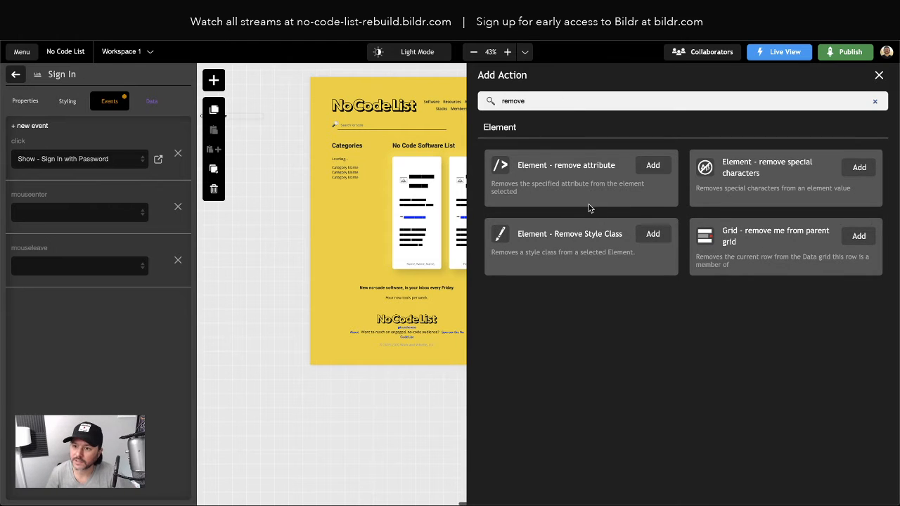
click(652, 233)
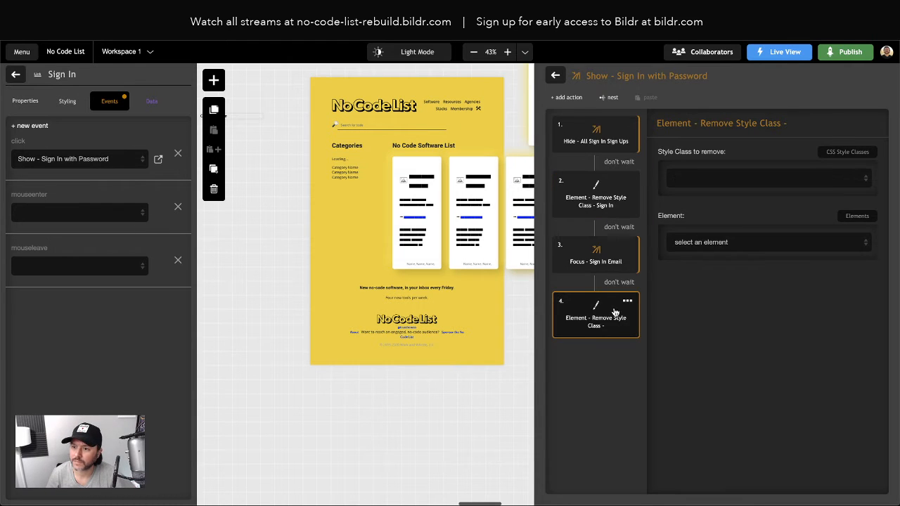
drag(615, 313, 605, 265)
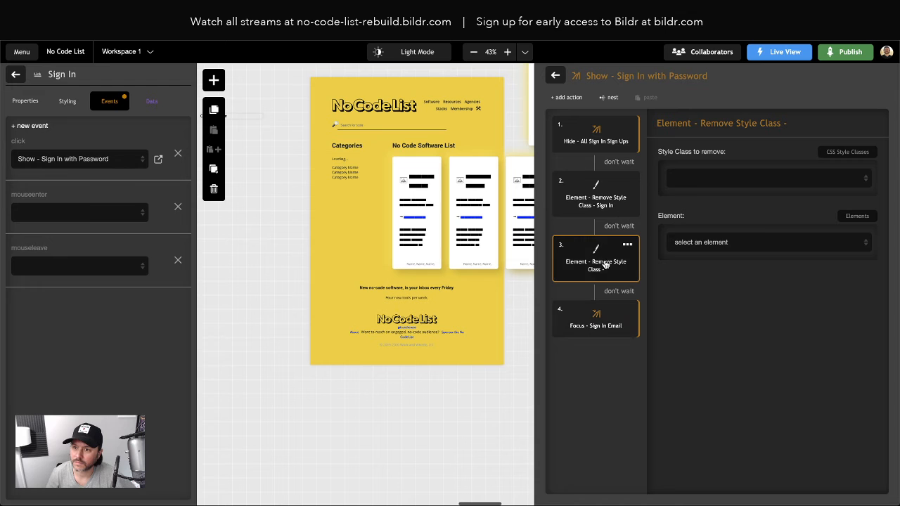
Step: Set it to remove Container - Hidden - Sign In Sign Up Pattern from Sign In - with Password
click(709, 180)
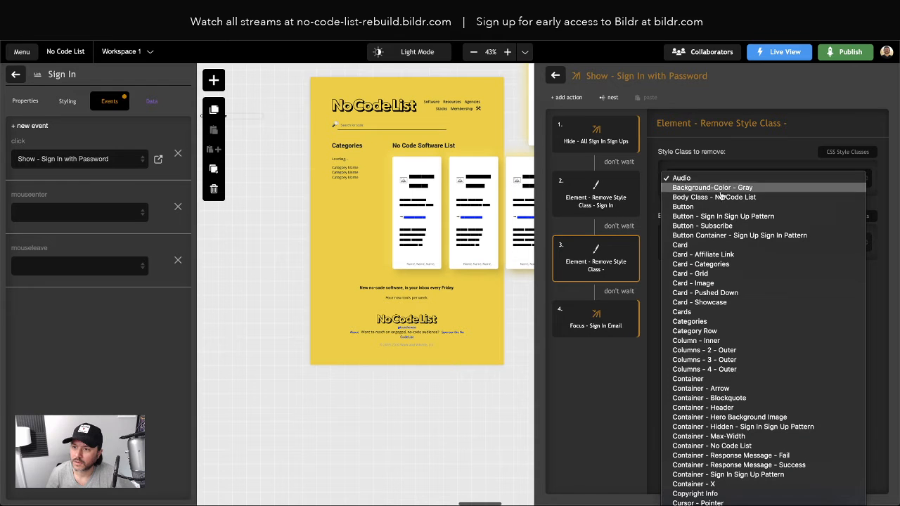
click(770, 427)
click(734, 251)
scroll(768, 348, down, 2)
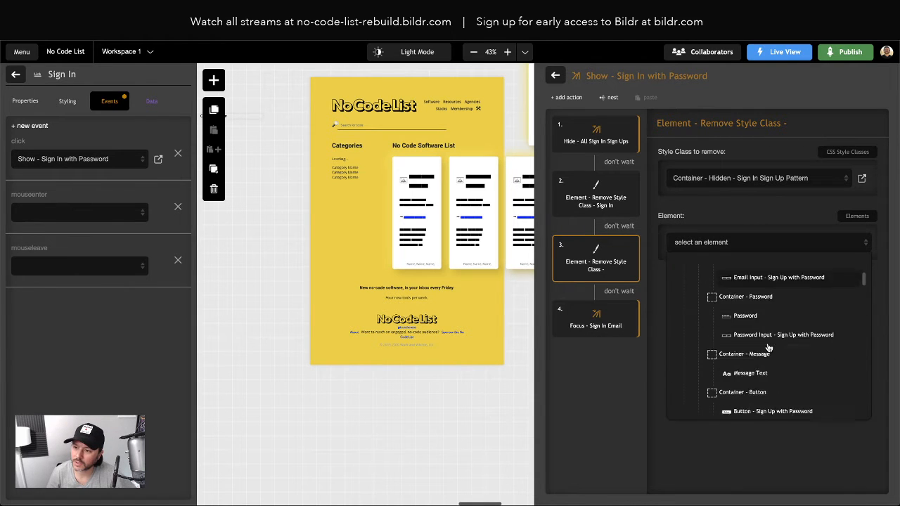
scroll(768, 348, down, 5)
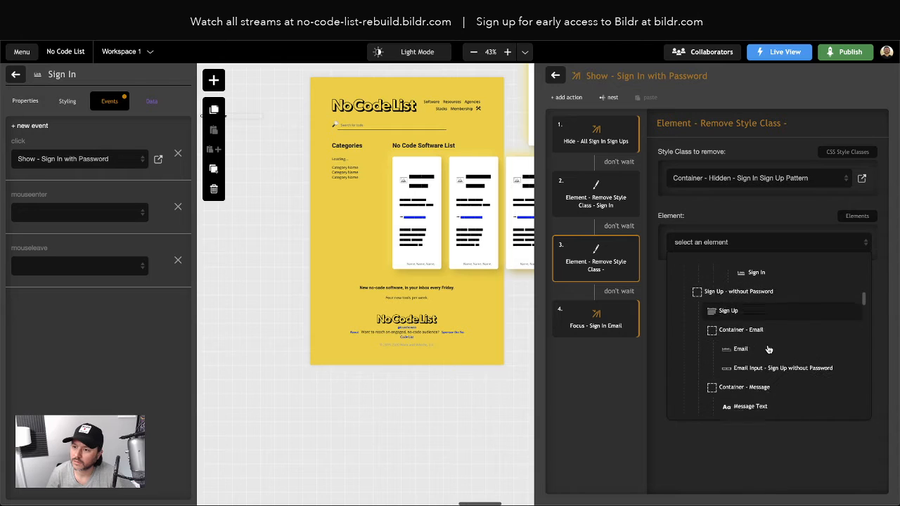
scroll(769, 349, down, 2)
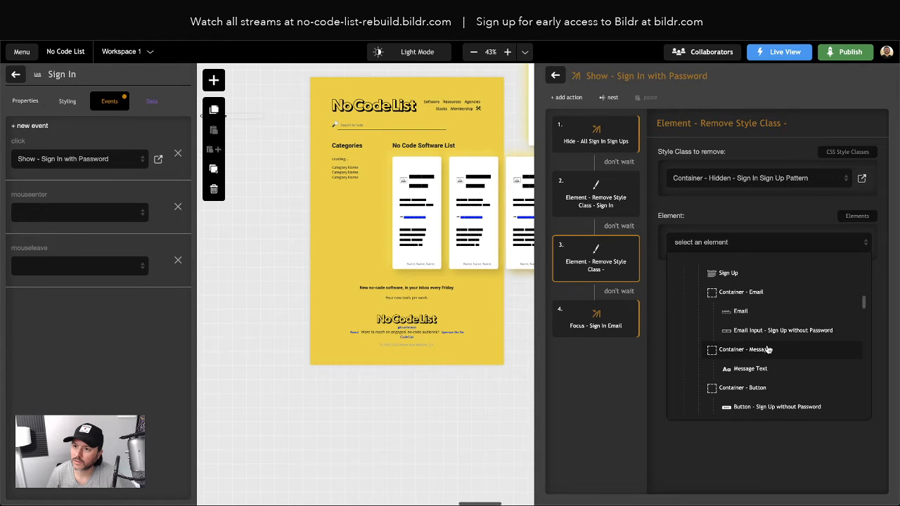
scroll(768, 350, down, 5)
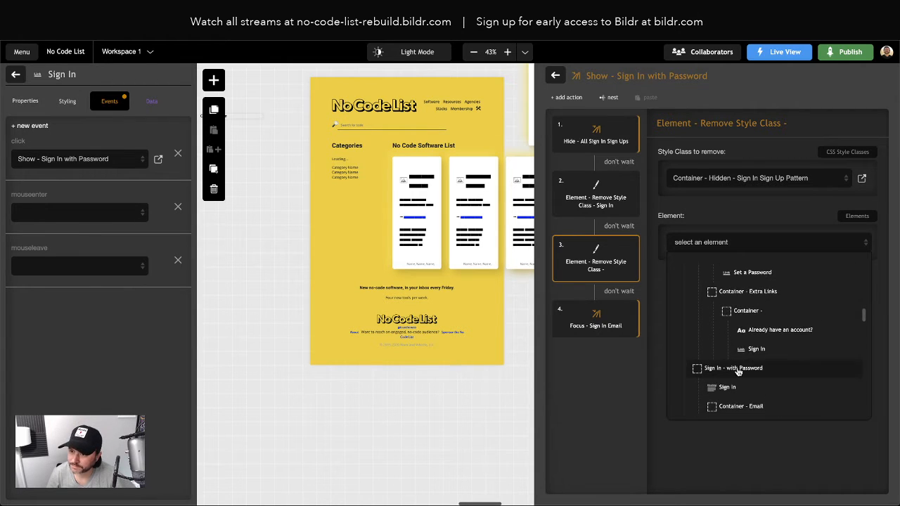
click(737, 372)
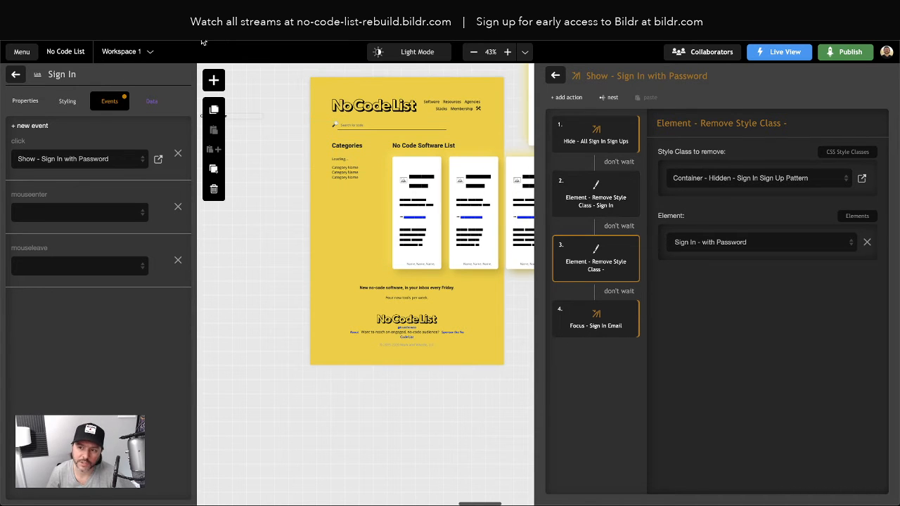
key(ctrl+Tab)
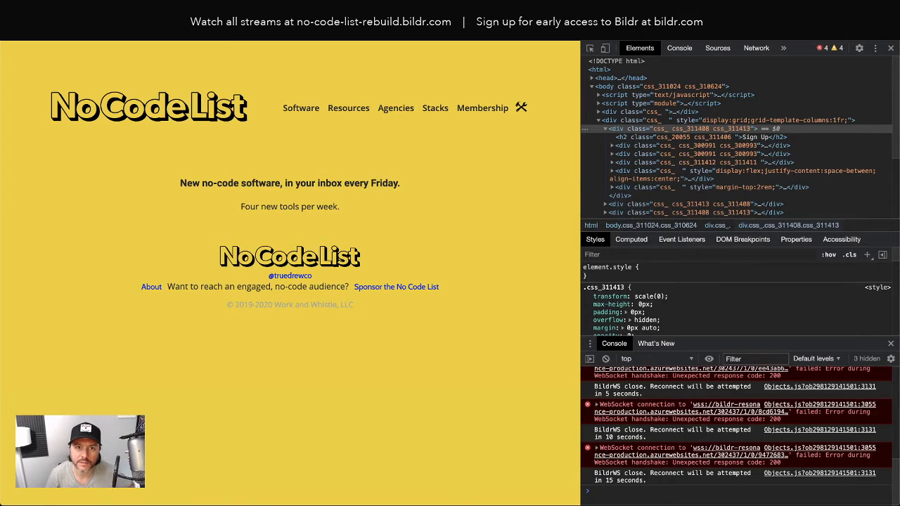
Step: Reload and inspect the live page, trying css_311403 removal on the section, then undo it
key(ctrl+r)
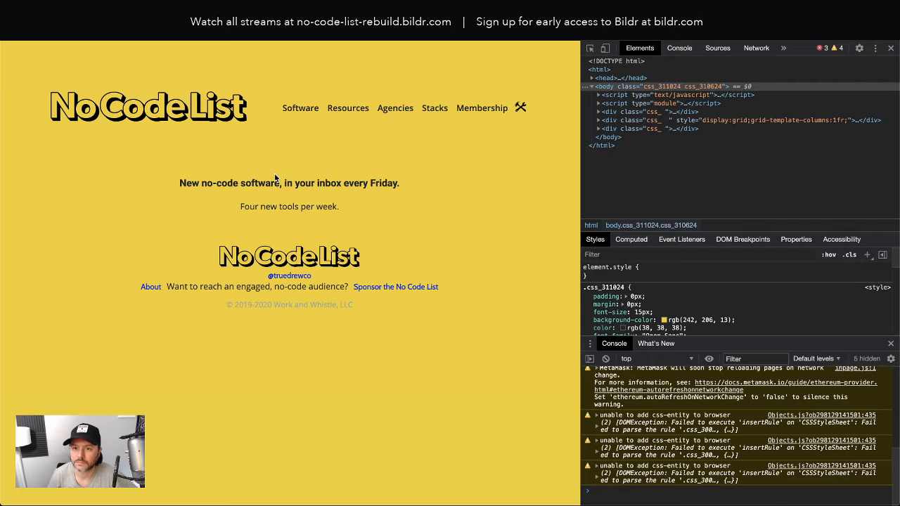
right_click(302, 155)
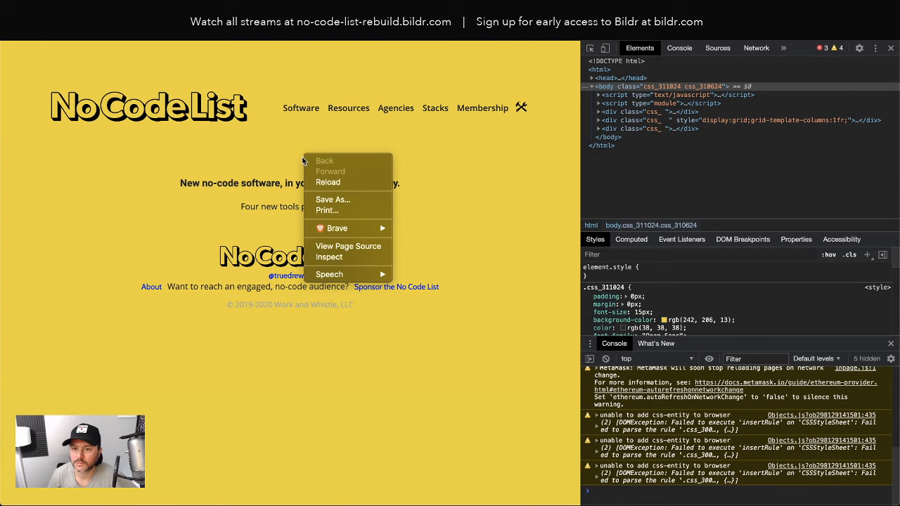
click(329, 258)
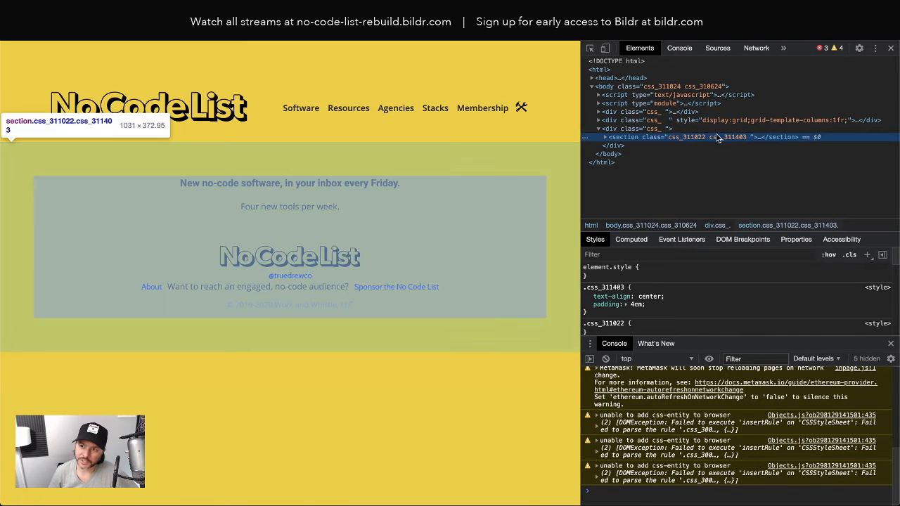
double_click(721, 138)
key(BackSpace)
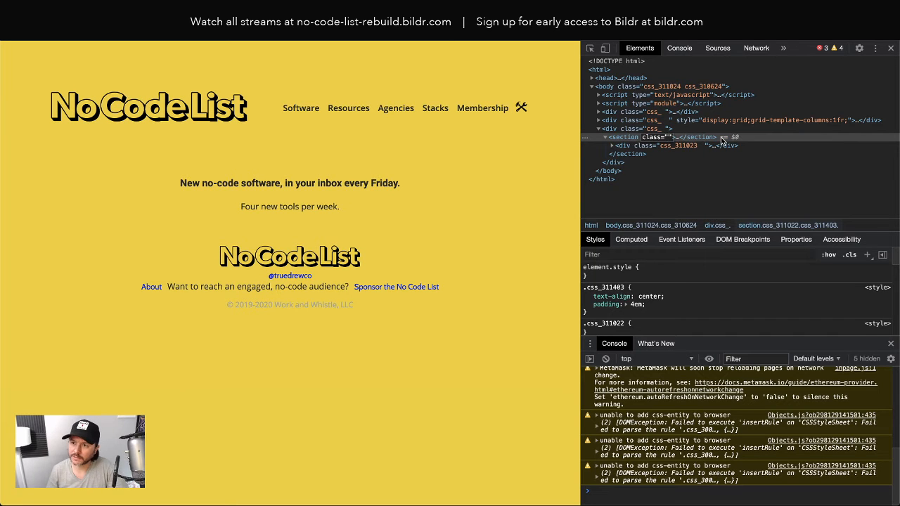
key(Escape)
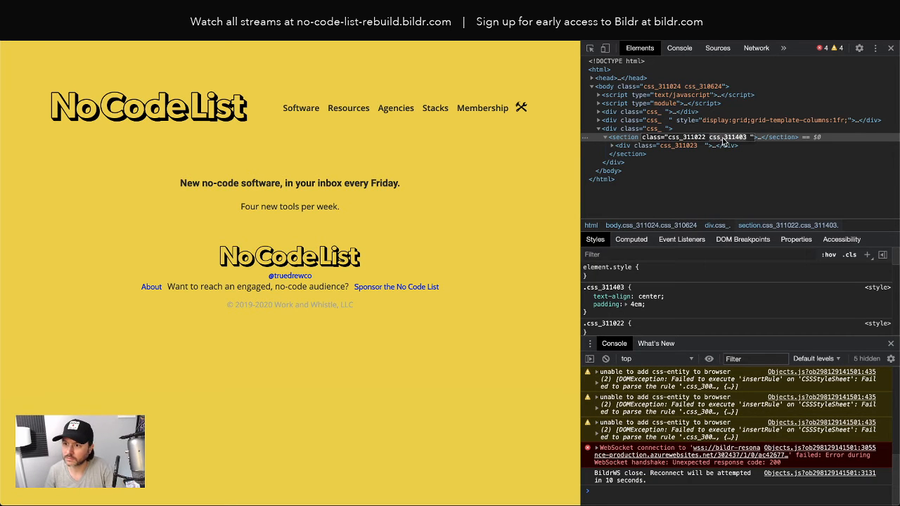
key(BackSpace)
click(752, 156)
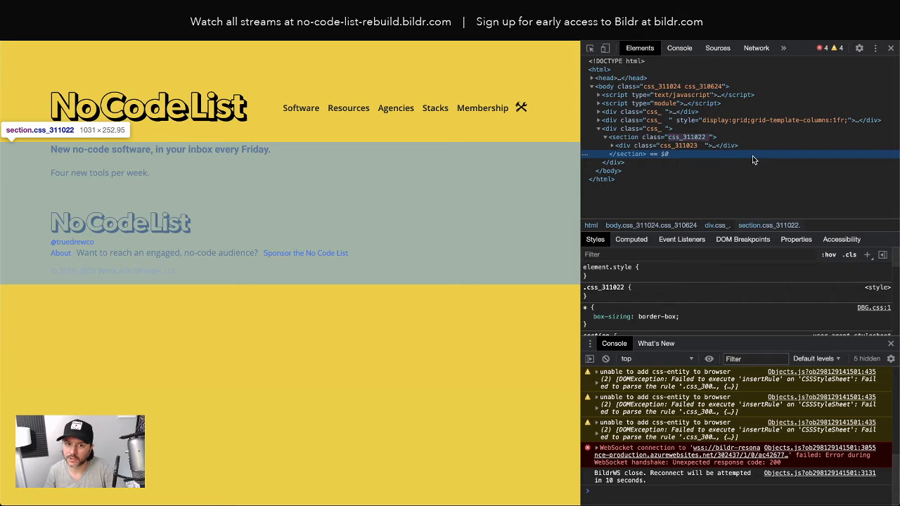
key(ctrl+z)
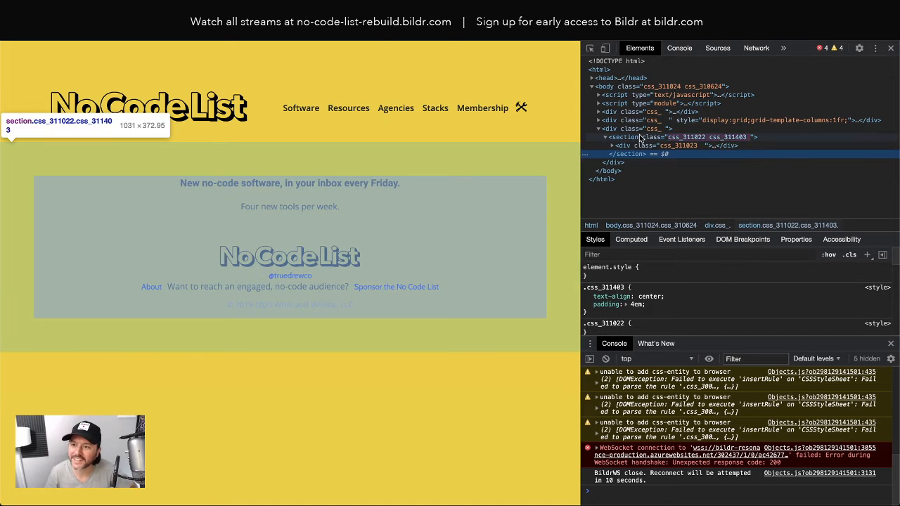
Step: Remove css_311413 from the hidden form div, test the Sign In/Sign Up links, and return to Bildr
click(717, 130)
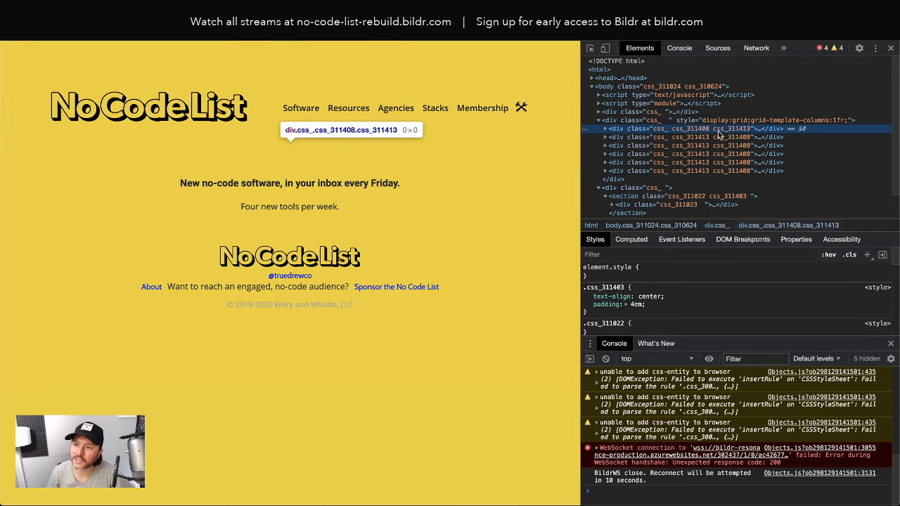
key(BackSpace)
click(731, 148)
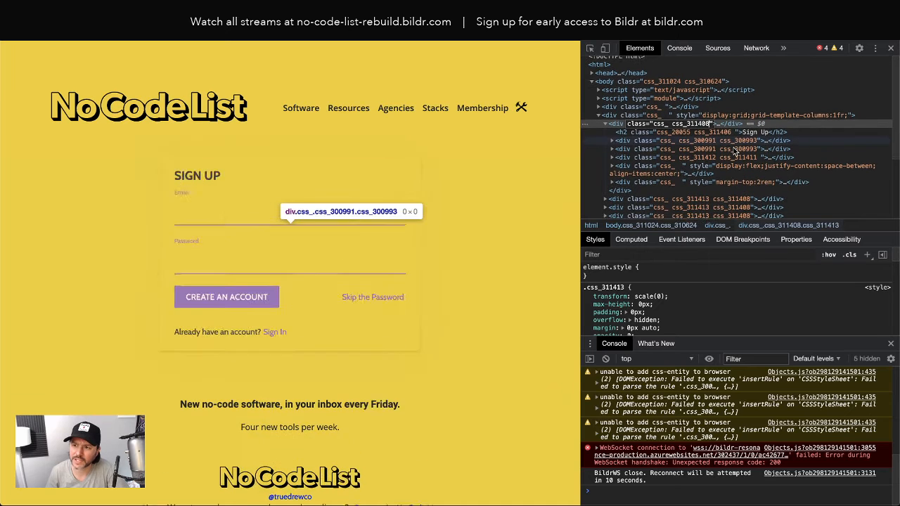
click(275, 336)
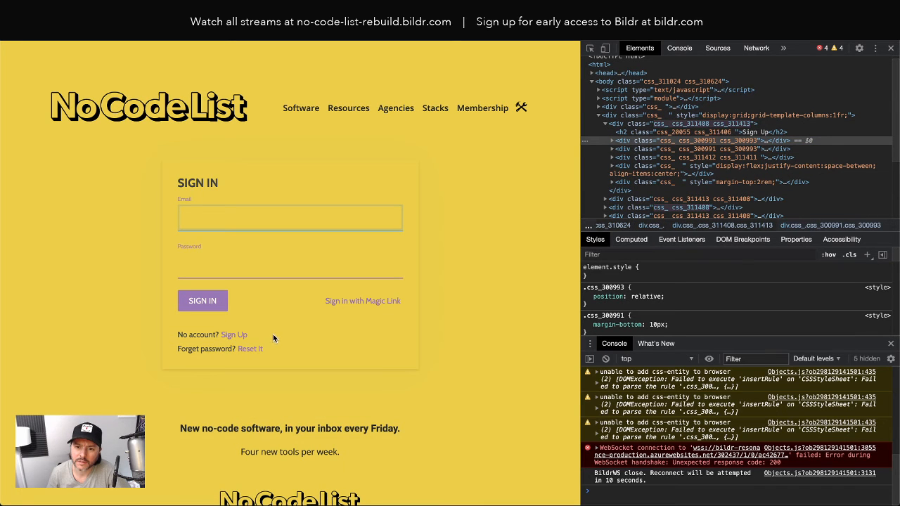
click(233, 335)
key(ctrl+Tab)
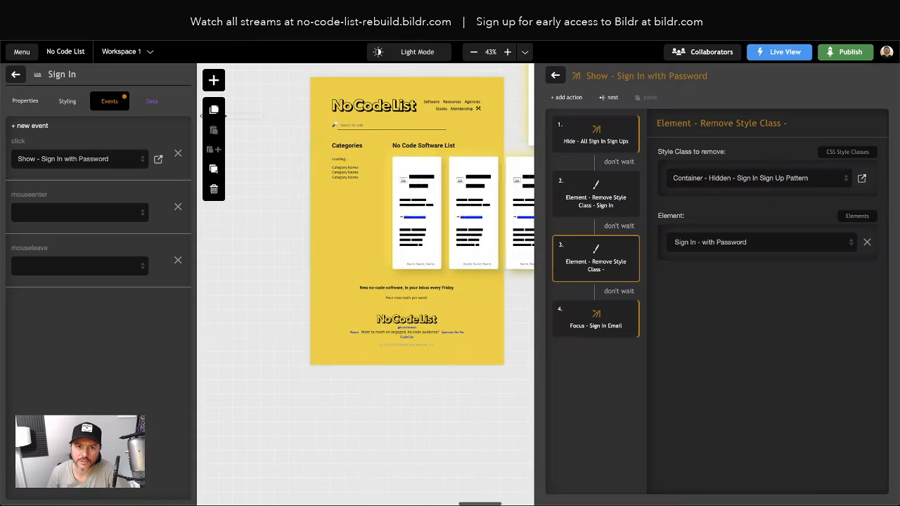
Step: Check the third action's JSON, then delete that unnamed remove-class action
click(628, 247)
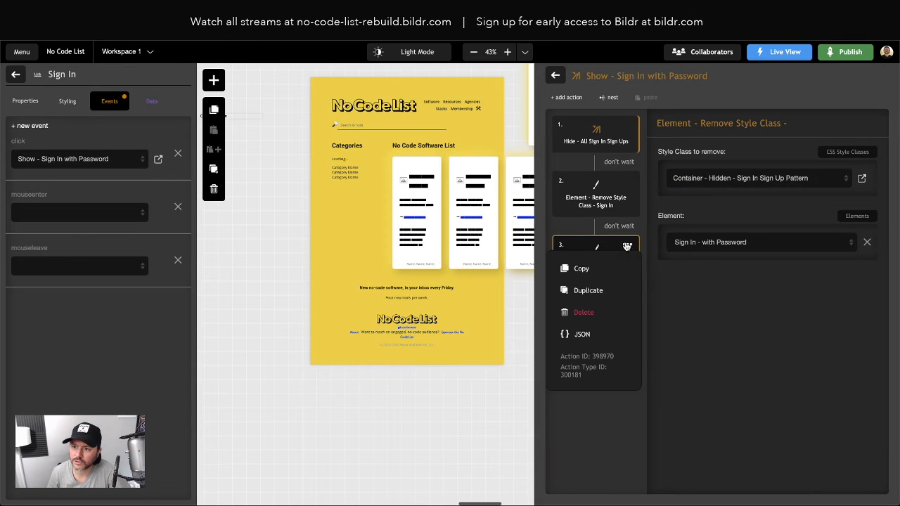
click(583, 335)
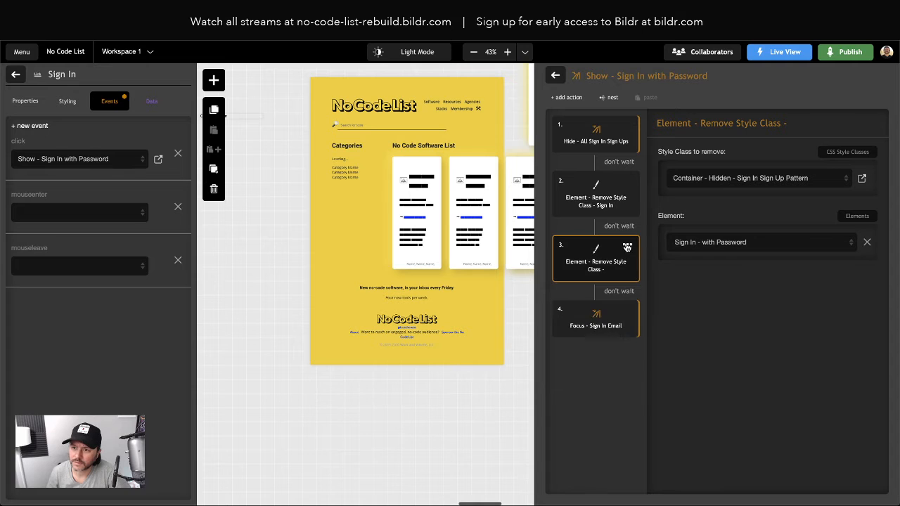
click(627, 245)
click(585, 316)
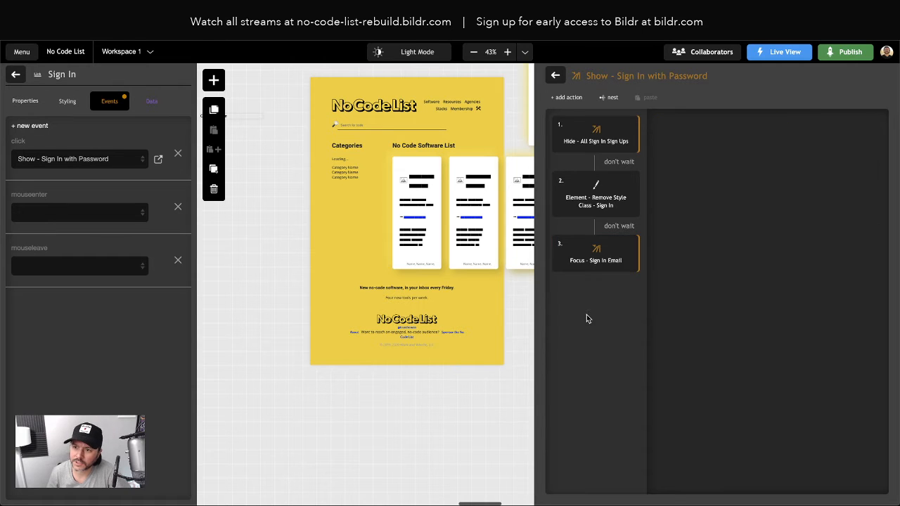
Step: Review the Remove Style Class - Sign In action, then open Sign Up - with Password's style classes
click(599, 197)
click(15, 74)
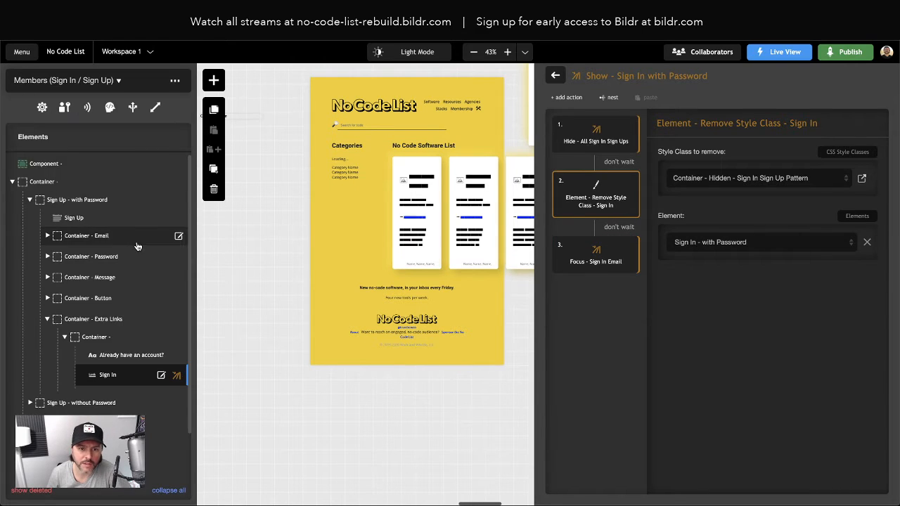
scroll(63, 211, down, 2)
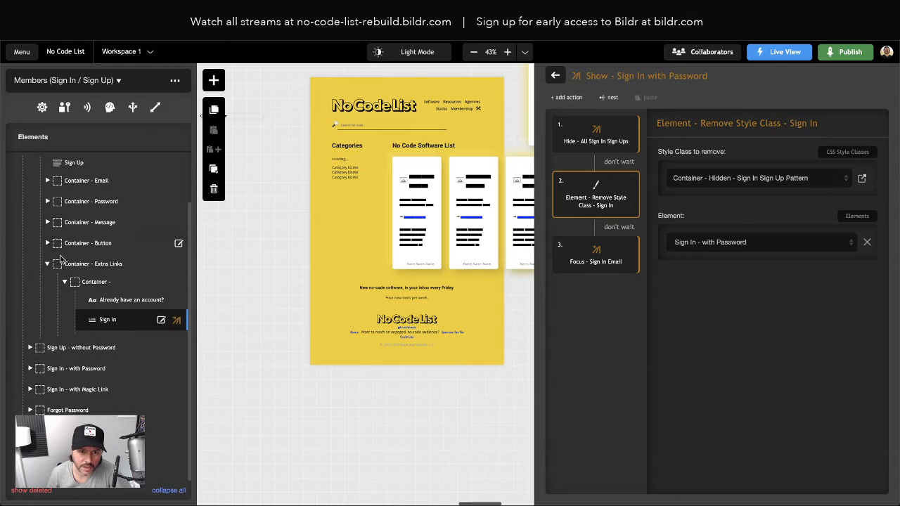
scroll(70, 204, up, 2)
click(74, 203)
click(84, 202)
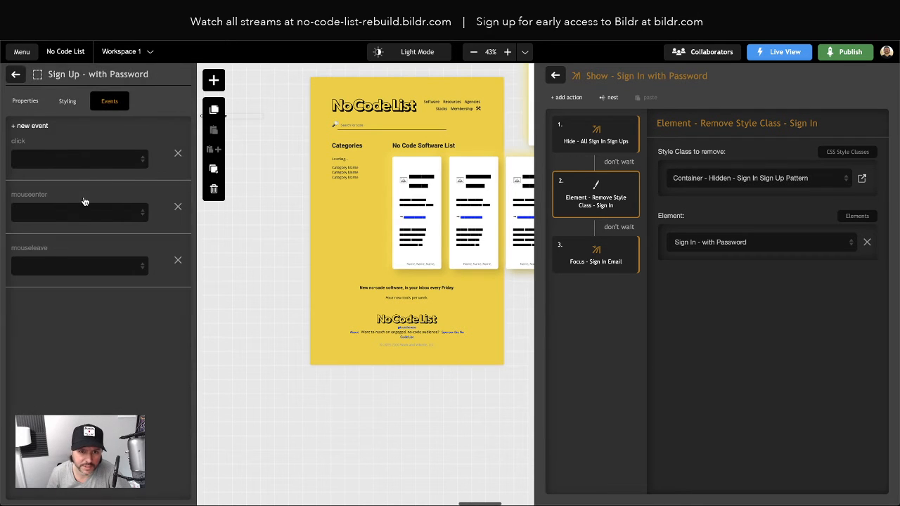
click(66, 101)
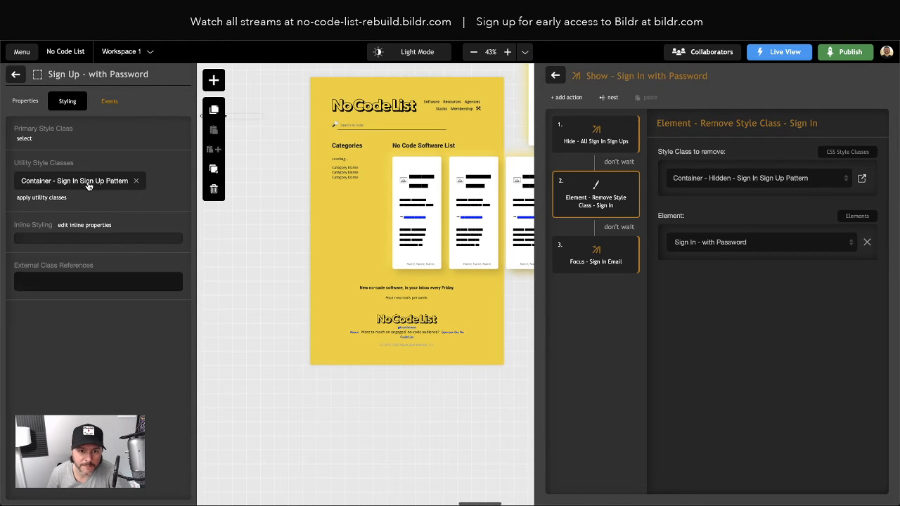
Step: Leave Sign Up - with Password with Container - Sign In Sign Up Pattern and without the hidden class
click(138, 183)
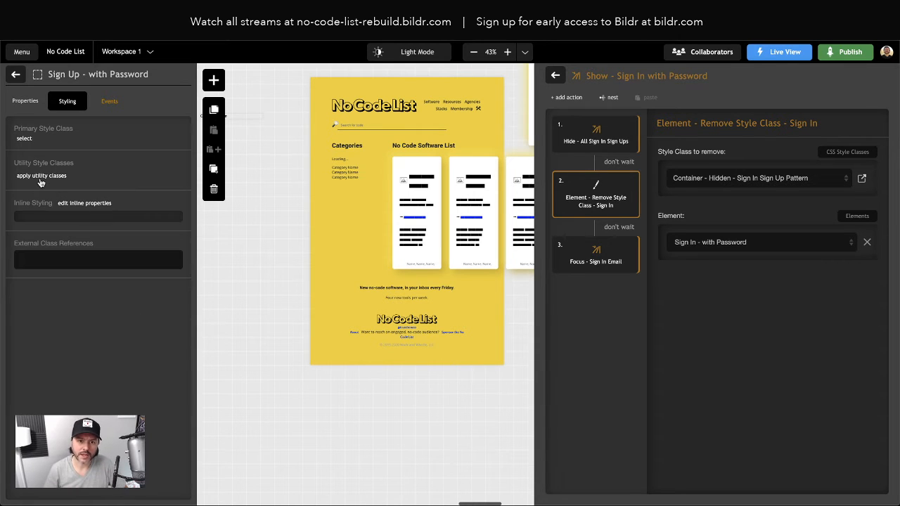
click(41, 176)
text(container)
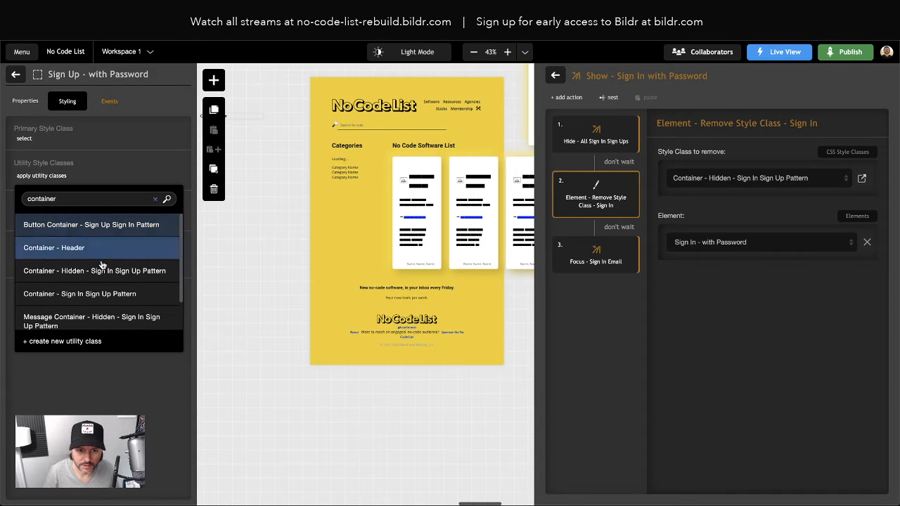
click(106, 295)
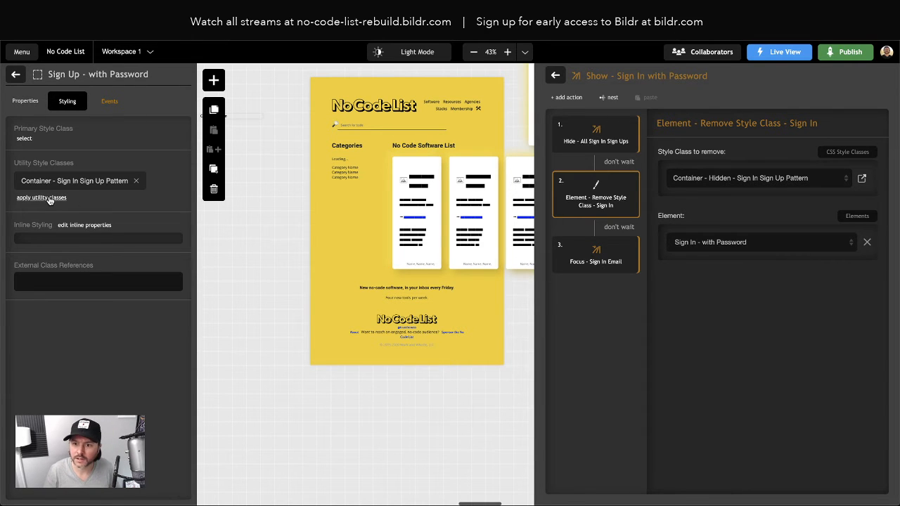
scroll(287, 251, right, 7)
scroll(288, 251, left, 2)
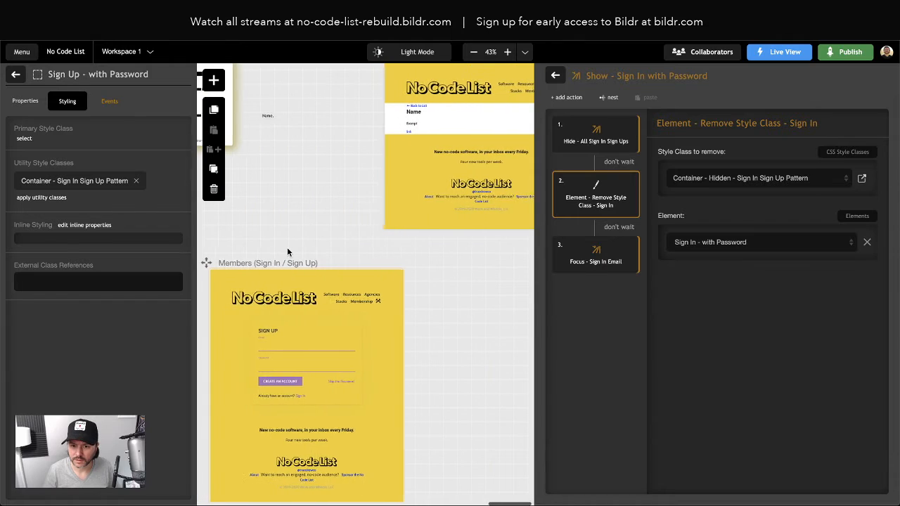
click(37, 198)
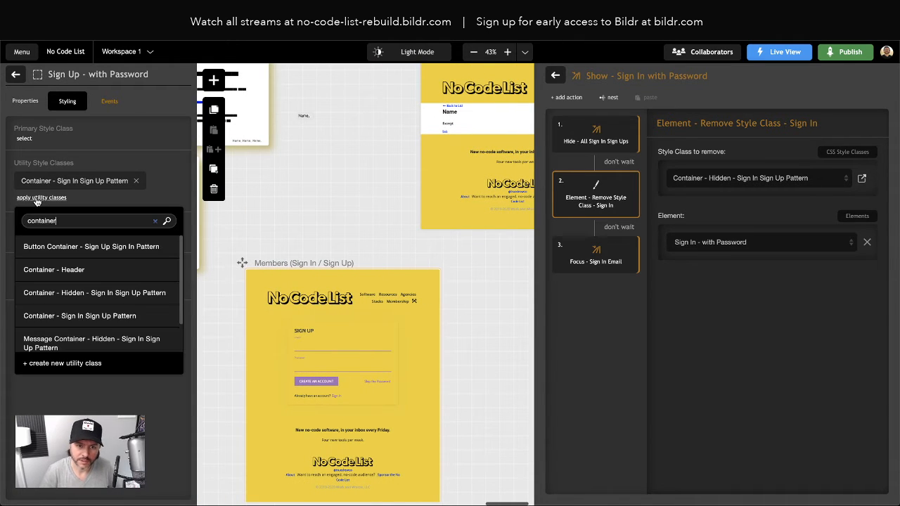
click(126, 292)
click(163, 183)
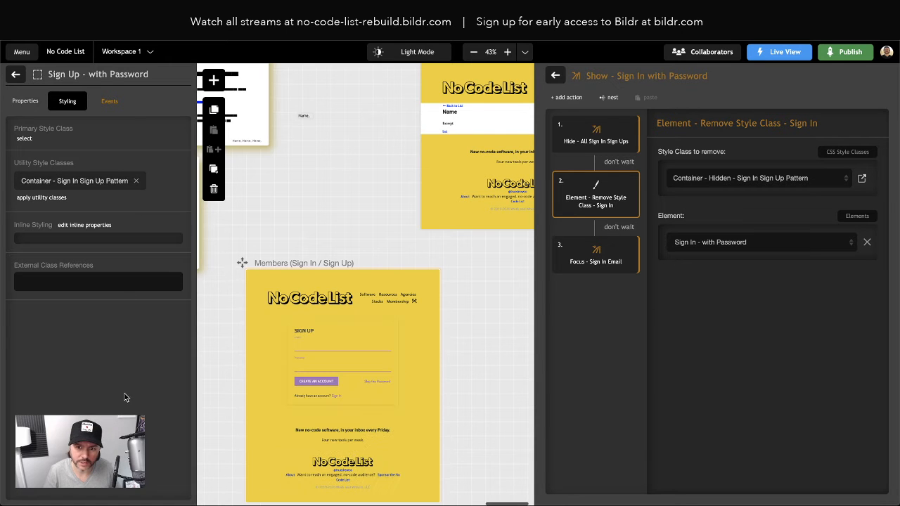
click(264, 21)
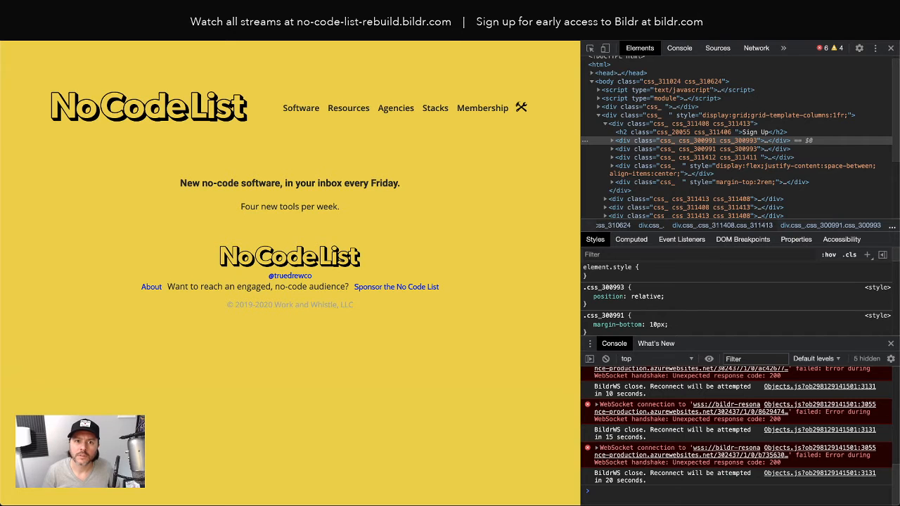
Step: Reload the live page, then back in Bildr inspect the outer Container's styling
key(super+r)
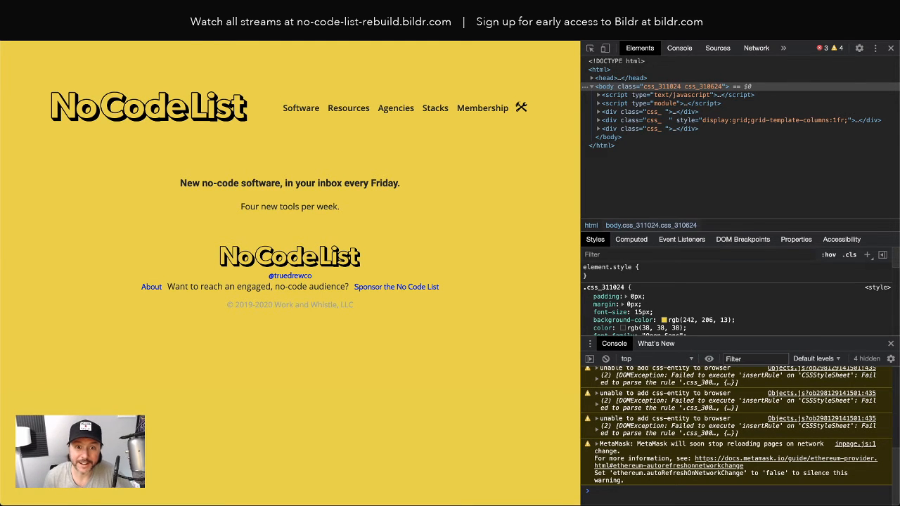
click(211, 21)
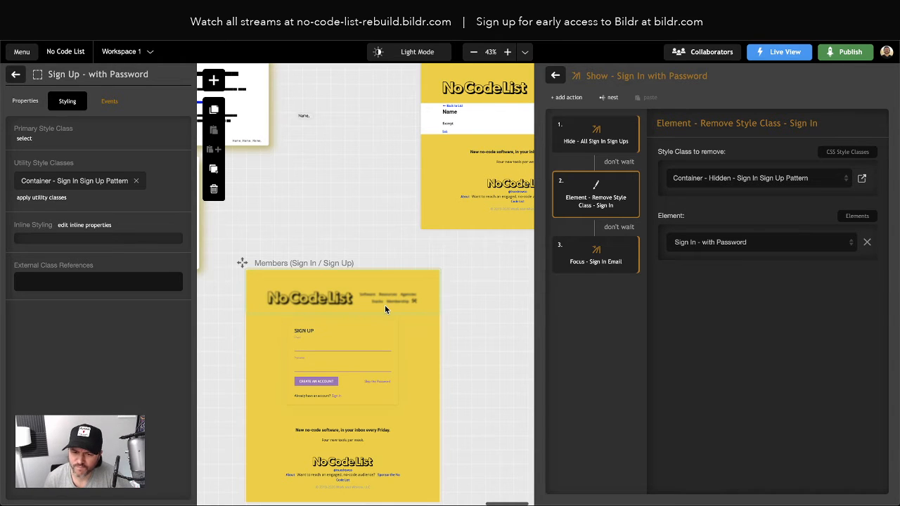
scroll(336, 399, left, 2)
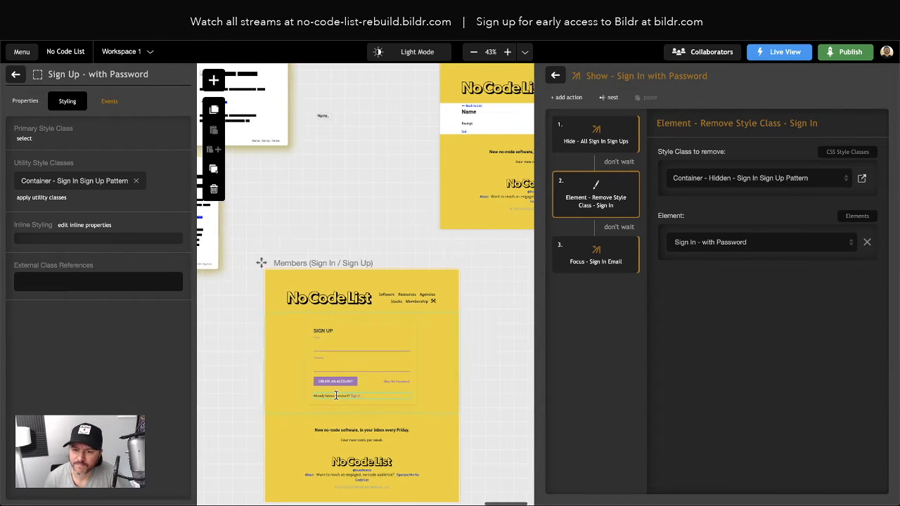
scroll(342, 401, right, 1)
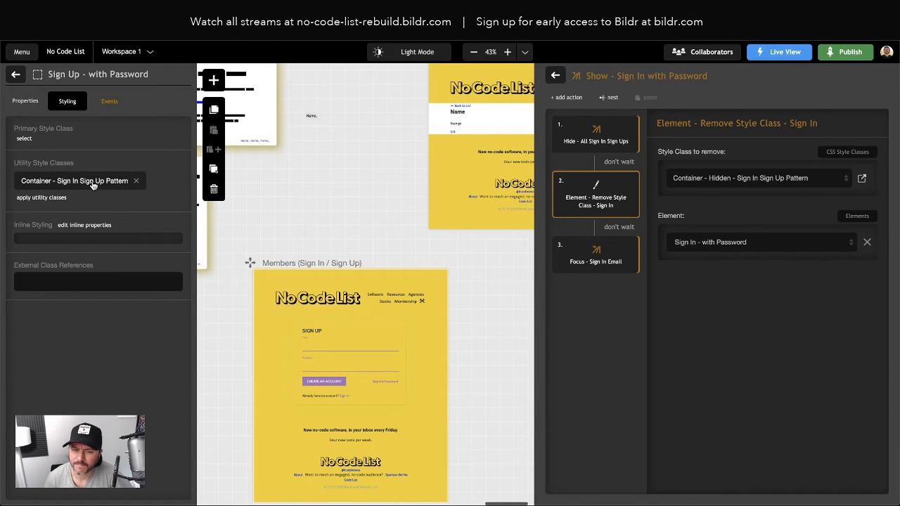
click(16, 75)
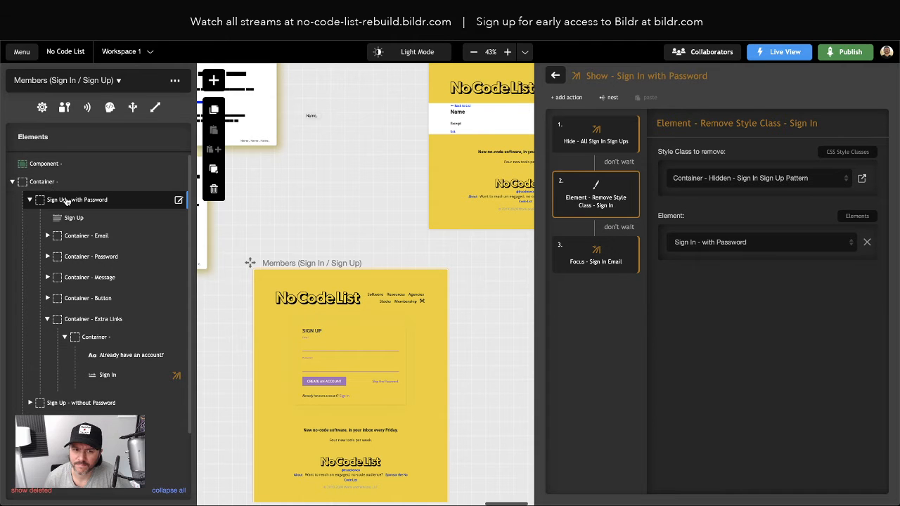
click(41, 182)
double_click(41, 182)
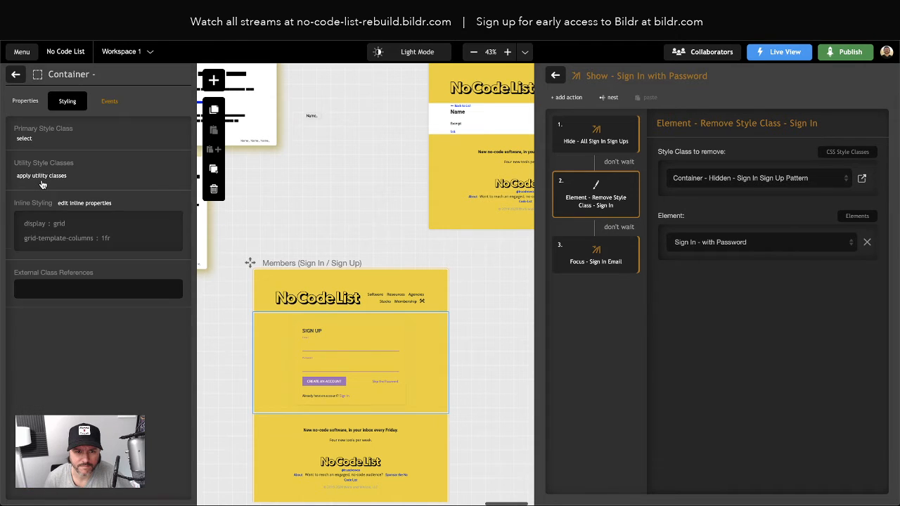
click(17, 75)
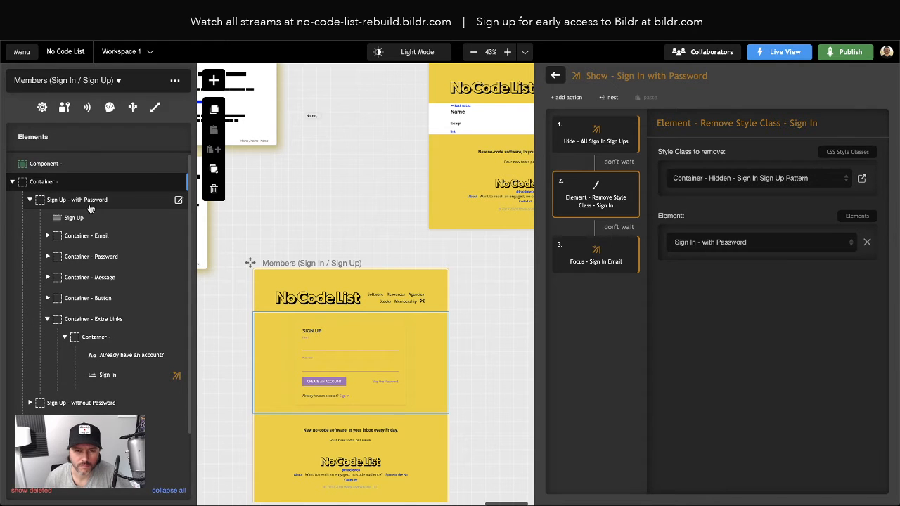
Step: Remove the Container - Hidden class from Sign In - with Password, then view the live page
click(27, 202)
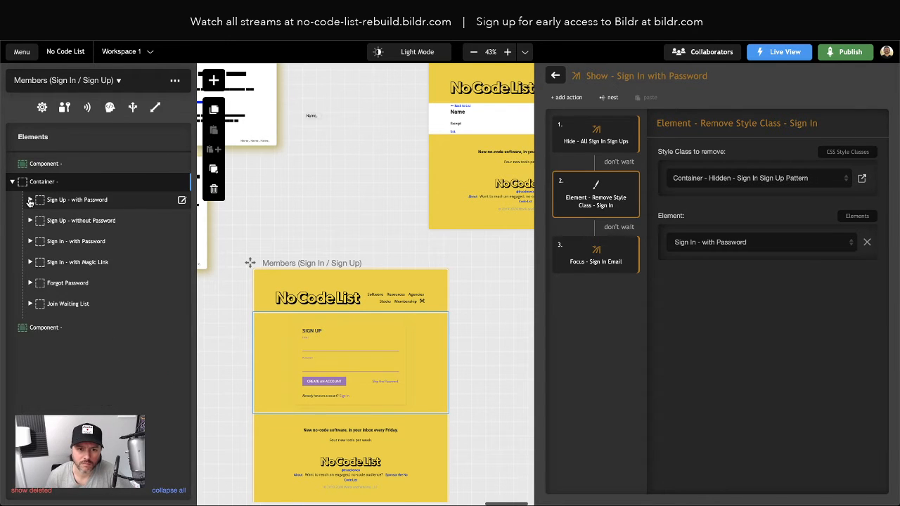
click(77, 241)
double_click(80, 241)
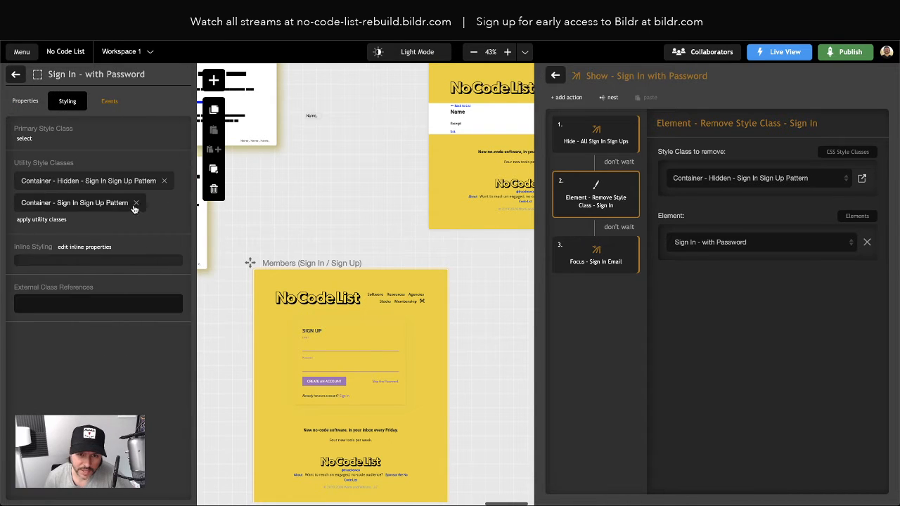
click(164, 180)
click(47, 34)
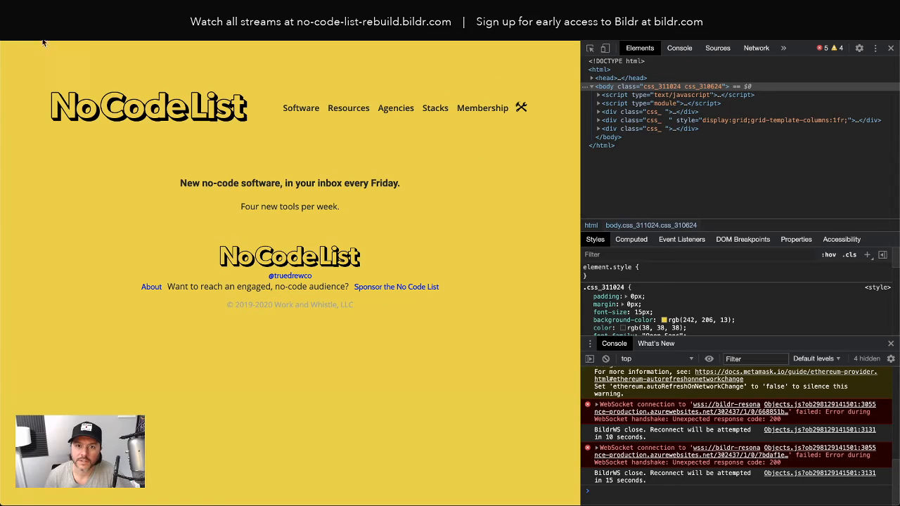
Step: Clear the live site's data from DevTools Application storage, reload it, and return to Bildr
click(45, 32)
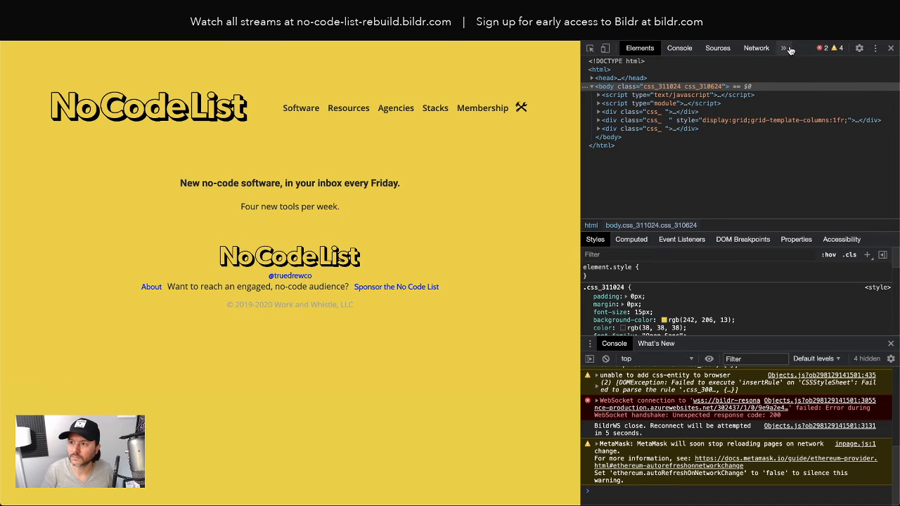
click(784, 48)
click(801, 82)
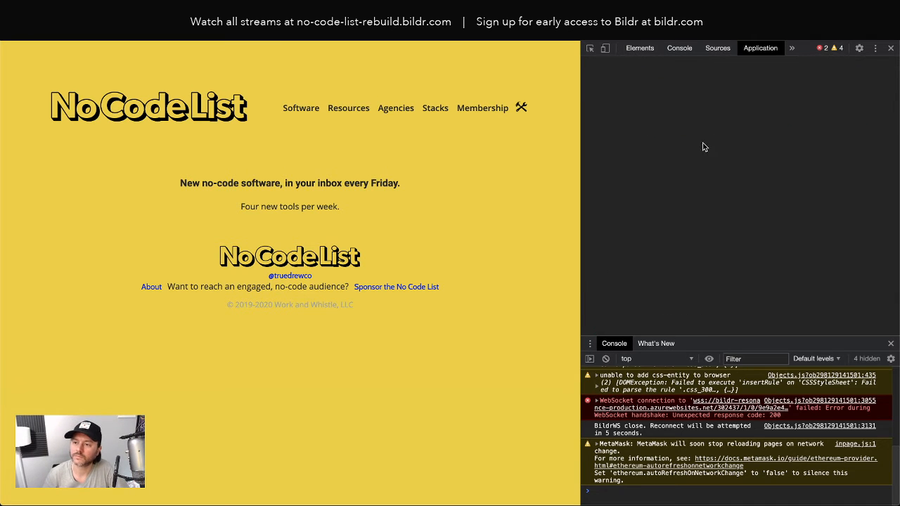
click(733, 229)
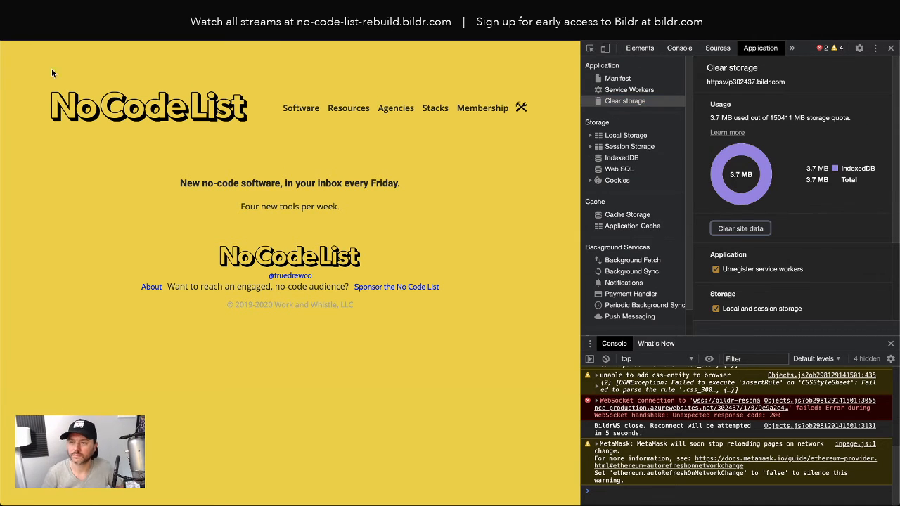
click(50, 30)
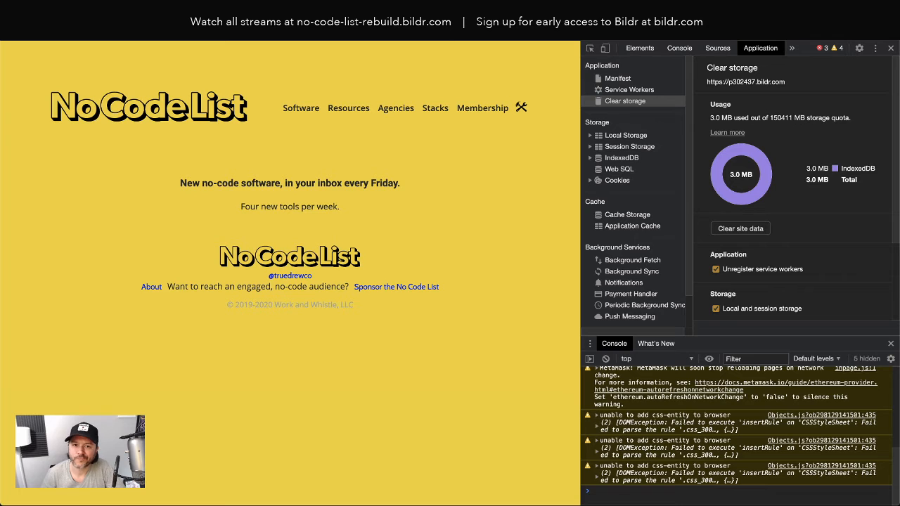
key(ctrl+shift+Tab)
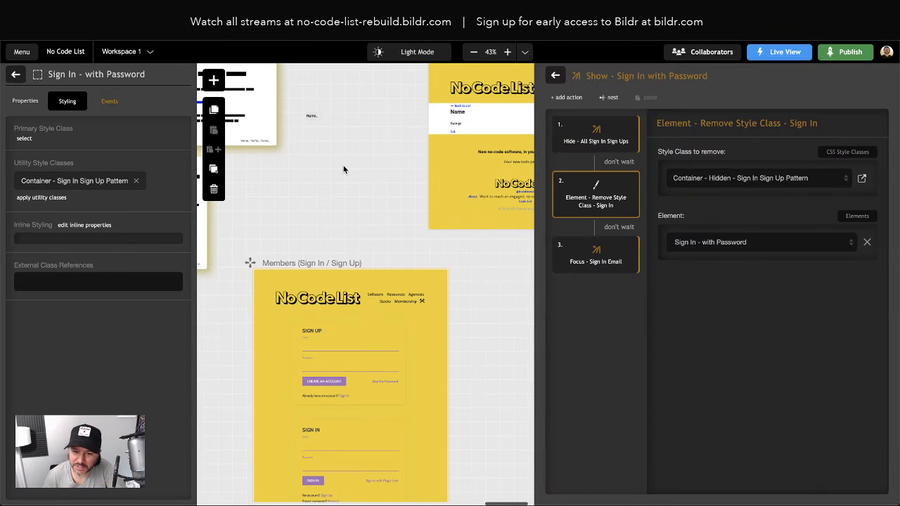
Step: Reapply the 'Container - Hidden - Sign In Sign Up Pattern' class to hide Sign In, then list pages
click(42, 197)
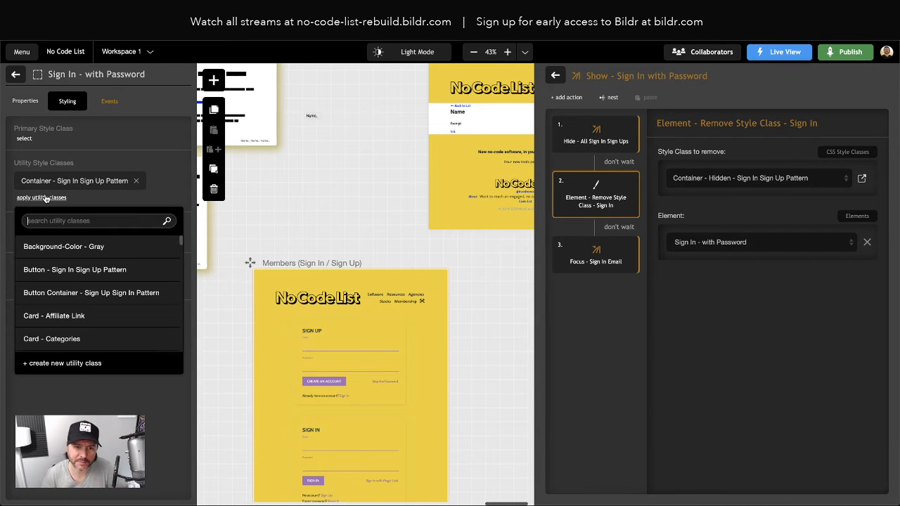
text(hidden)
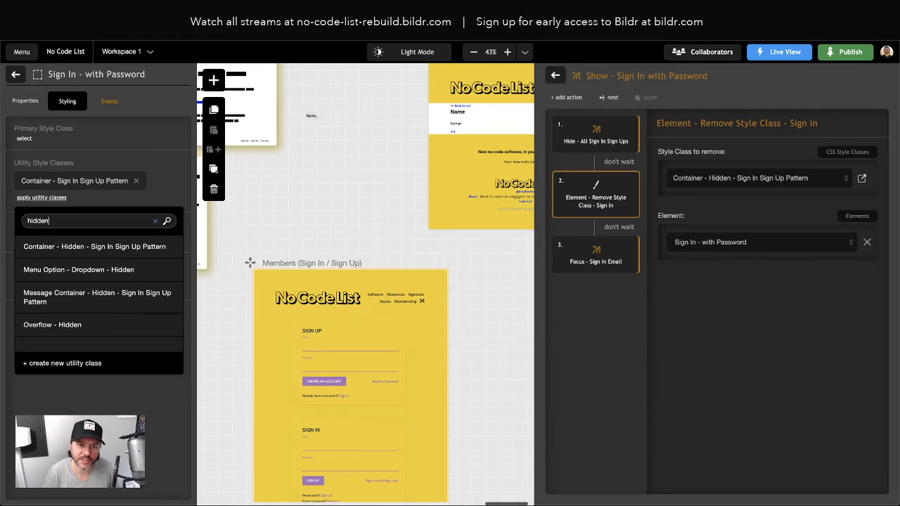
click(121, 248)
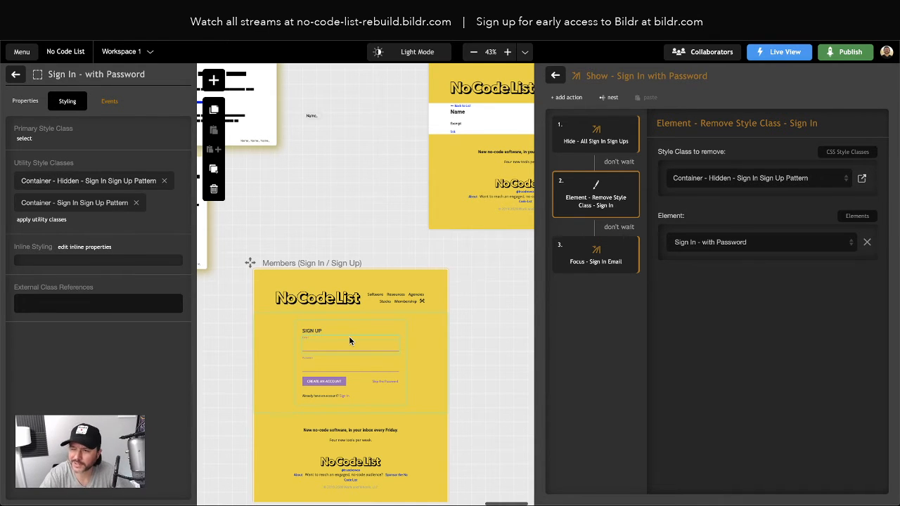
click(356, 213)
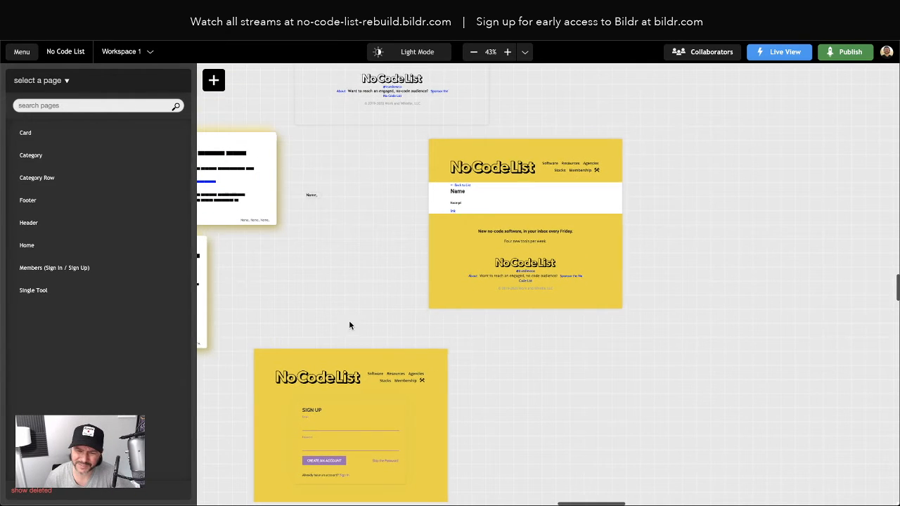
Step: Scroll to the Members page and select its Create an Account button and header component
scroll(349, 321, left, 8)
scroll(498, 295, right, 2)
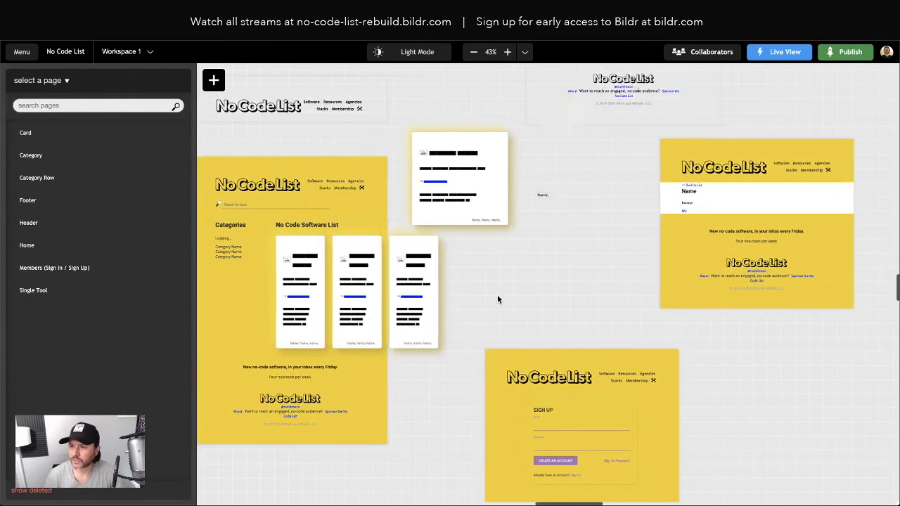
scroll(510, 369, down, 2)
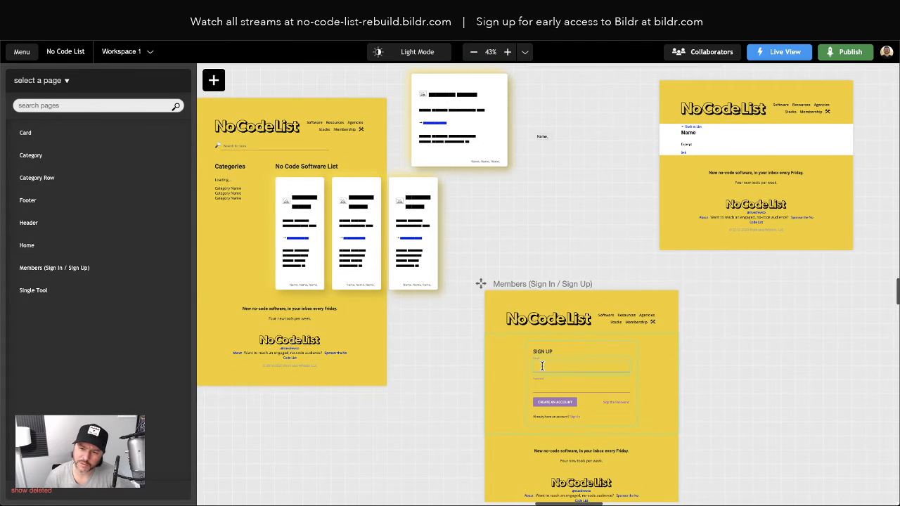
click(550, 403)
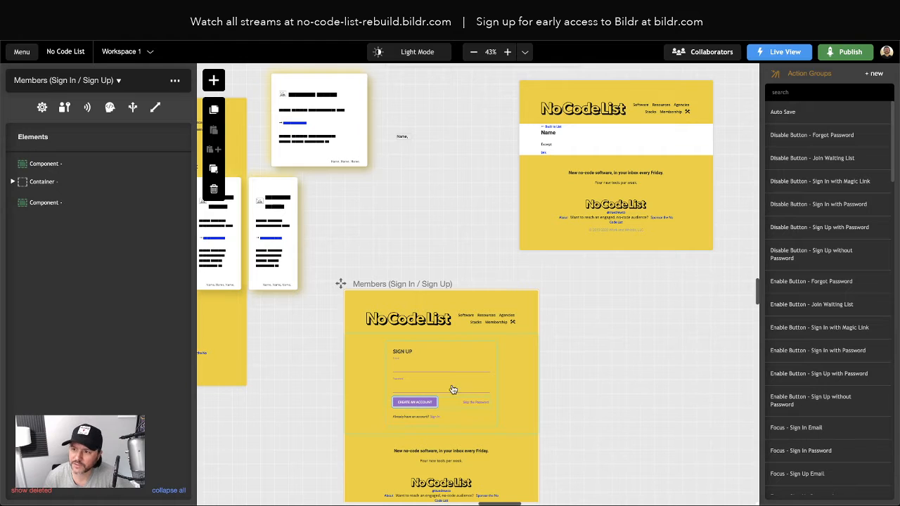
click(417, 404)
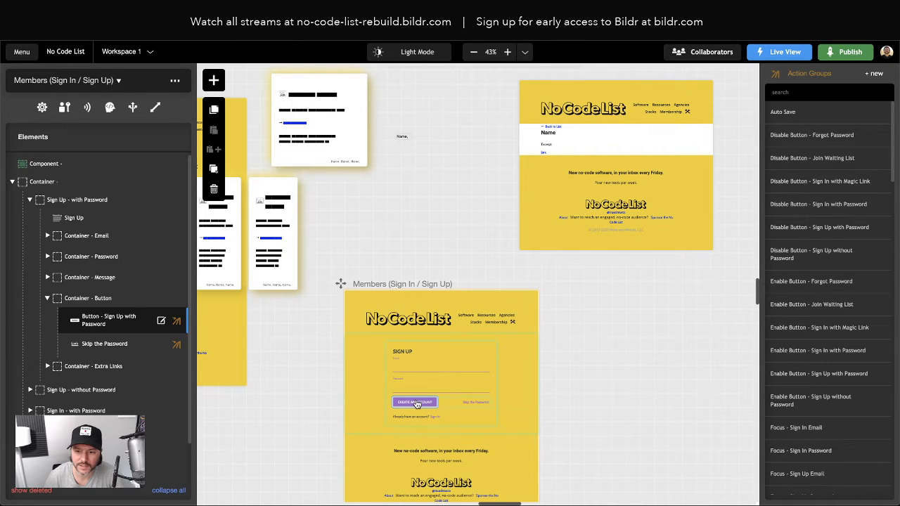
click(12, 182)
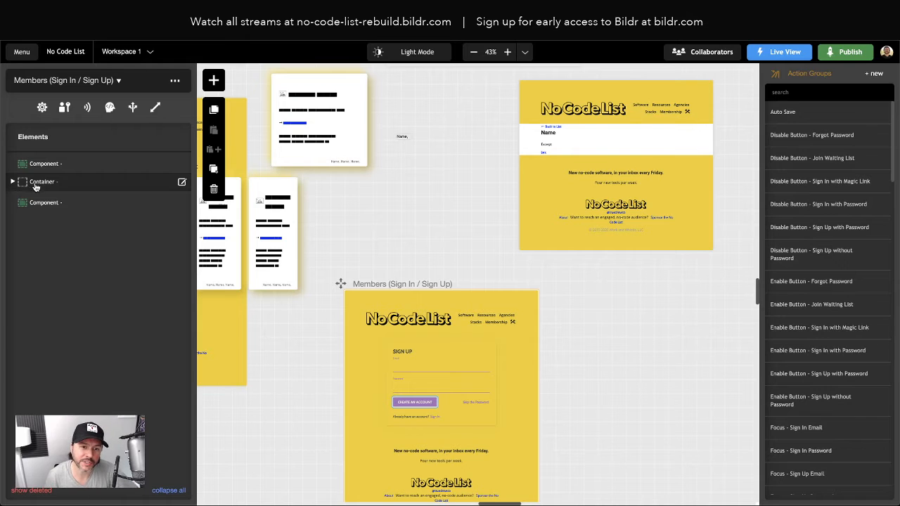
click(538, 212)
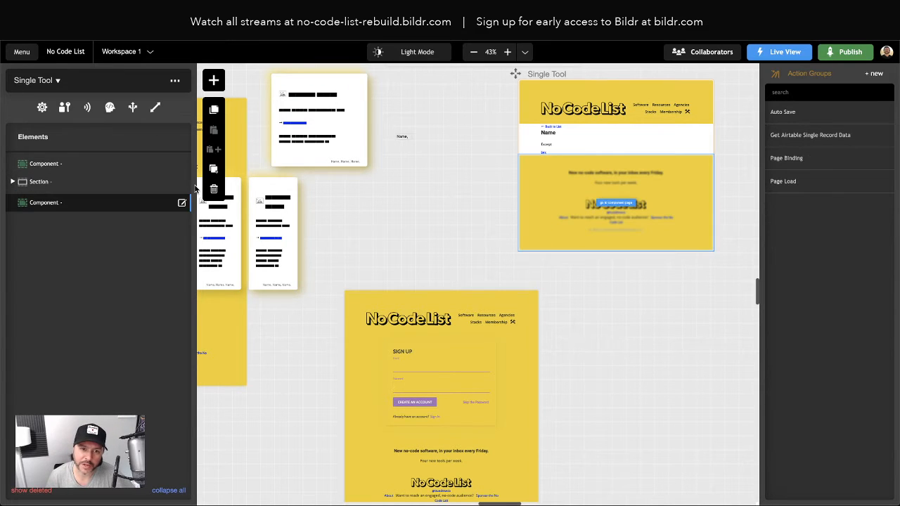
click(13, 182)
click(424, 323)
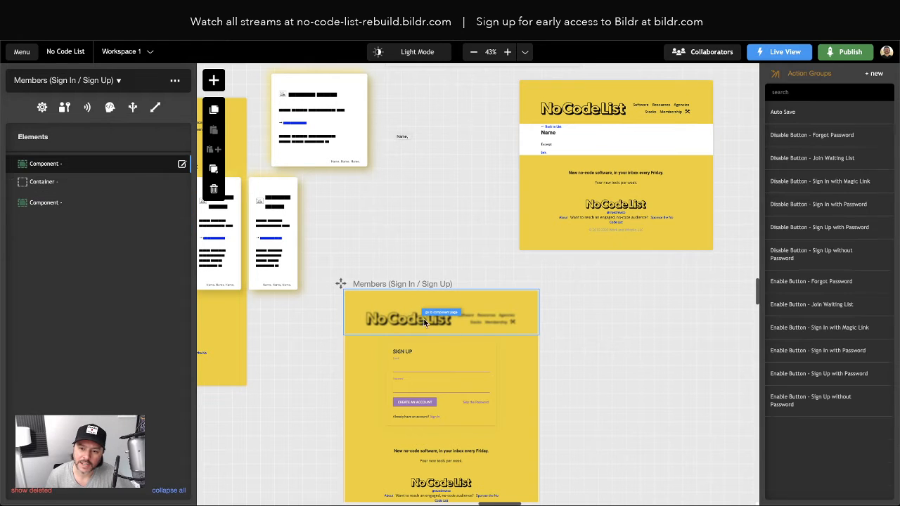
Step: Add a Section below the Members header and make 'Section - No Code List' its only primary class
click(214, 80)
text(section)
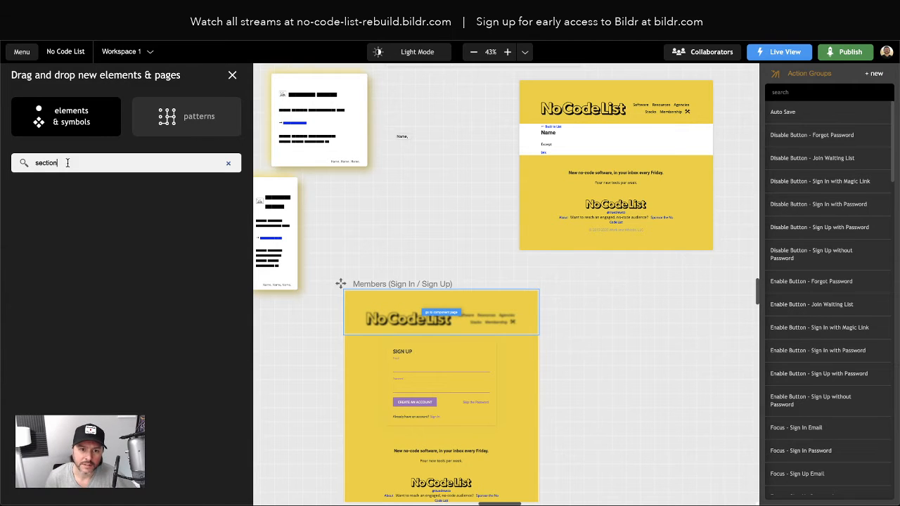
text(n)
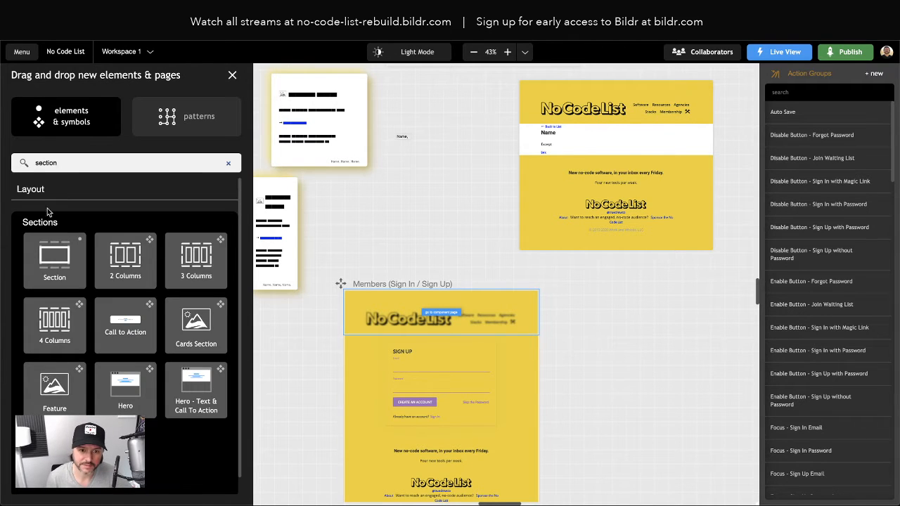
drag(54, 256, 80, 175)
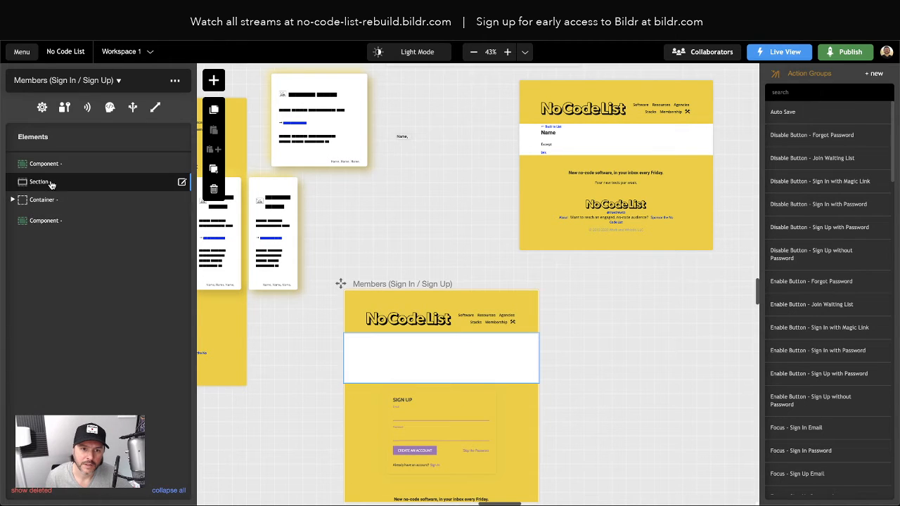
click(50, 185)
click(67, 102)
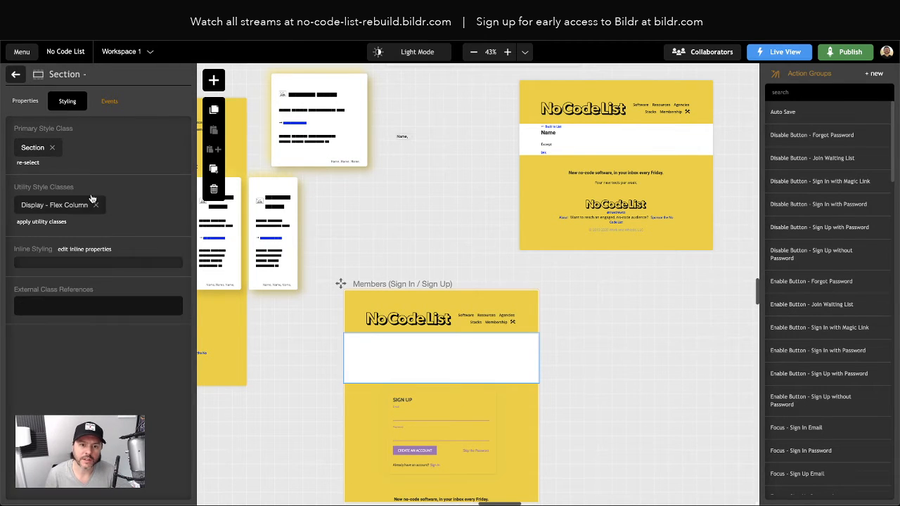
click(95, 205)
click(51, 147)
click(29, 142)
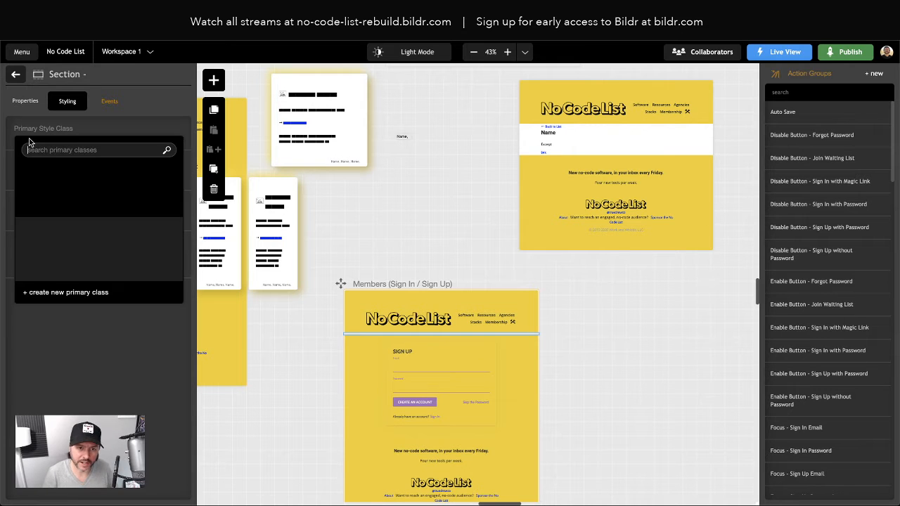
text(section)
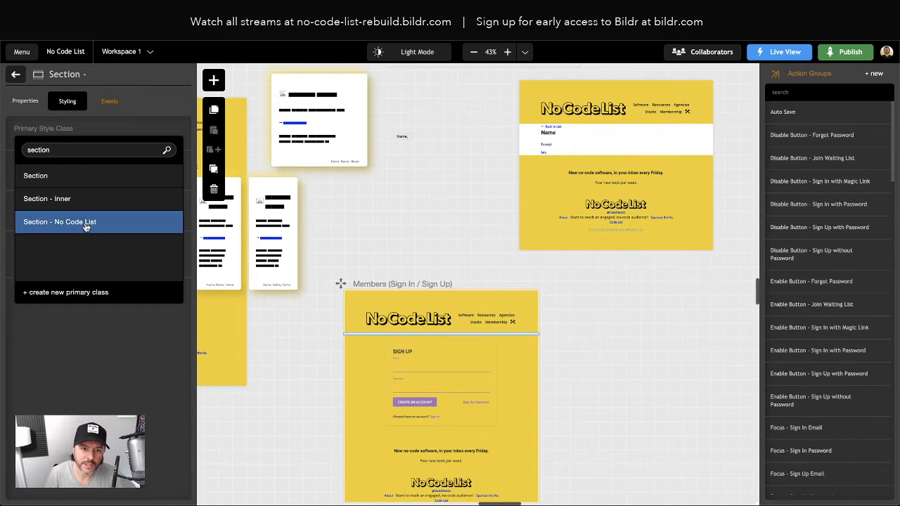
click(84, 223)
click(13, 74)
Step: Add a Container styled 'Container - No Code List' and nest the sign-up form container inside it
click(213, 80)
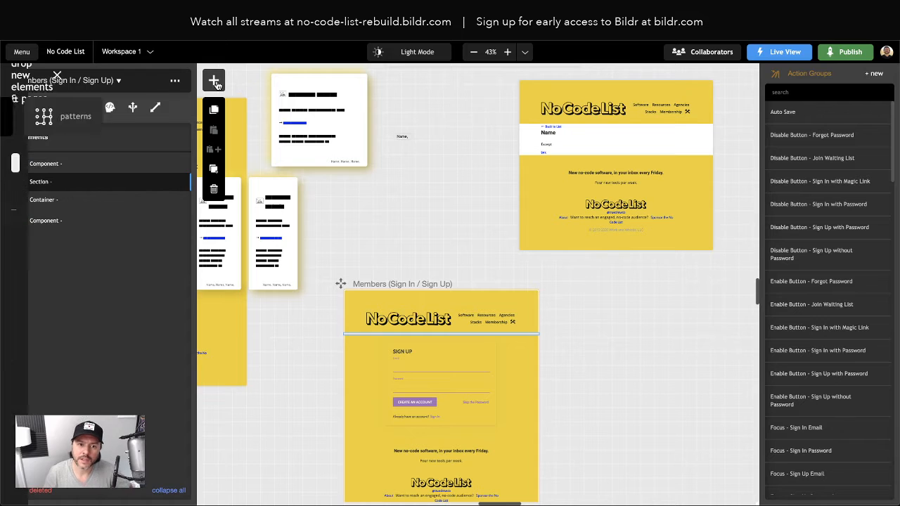
text(cotnai)
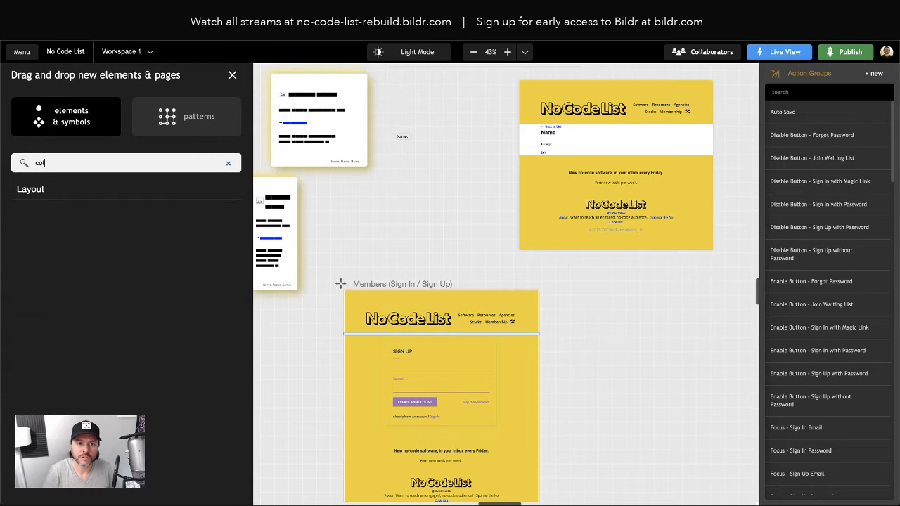
key(BackSpace)
text(ntainer)
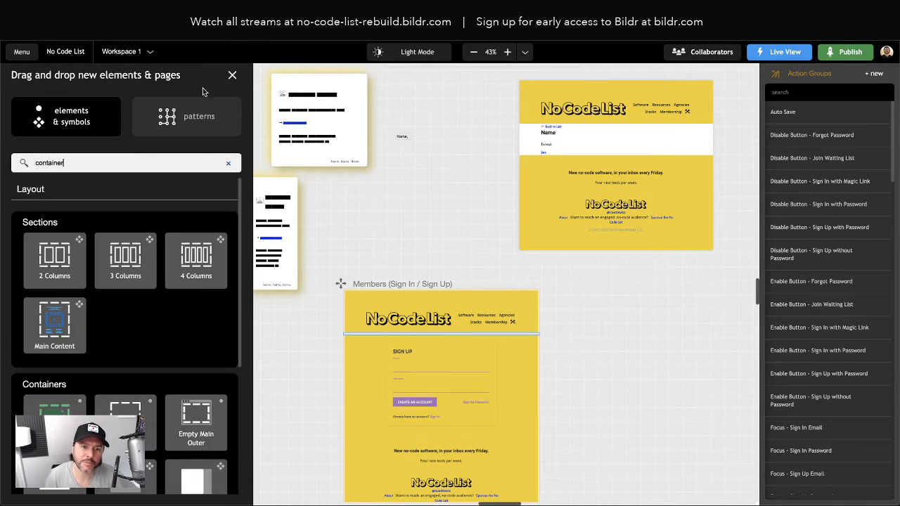
drag(121, 263, 63, 189)
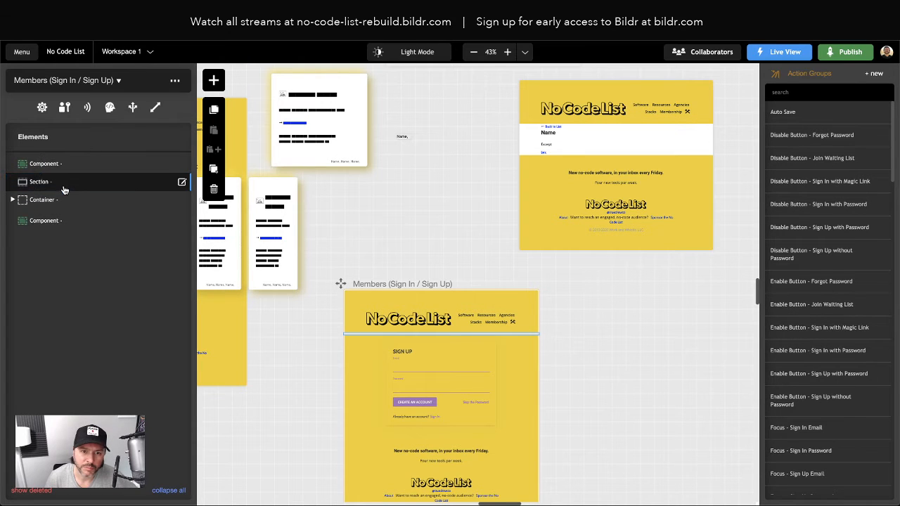
click(53, 201)
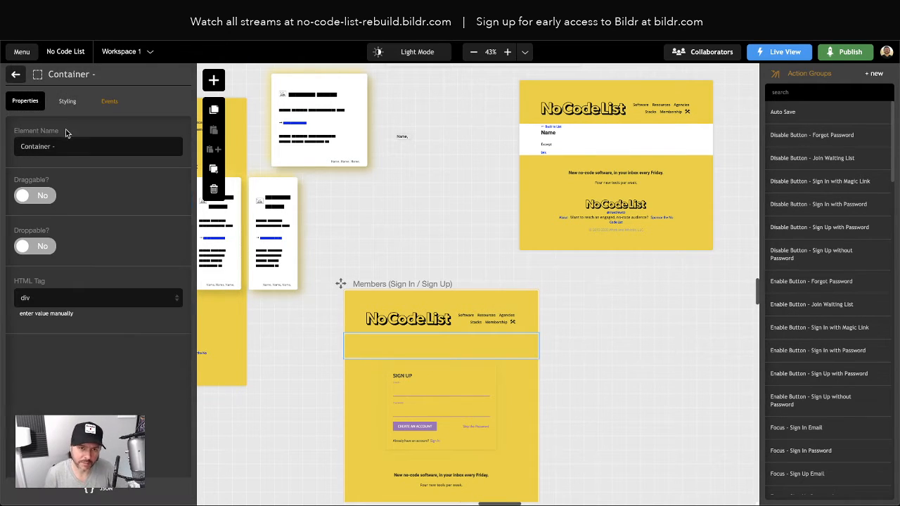
click(71, 105)
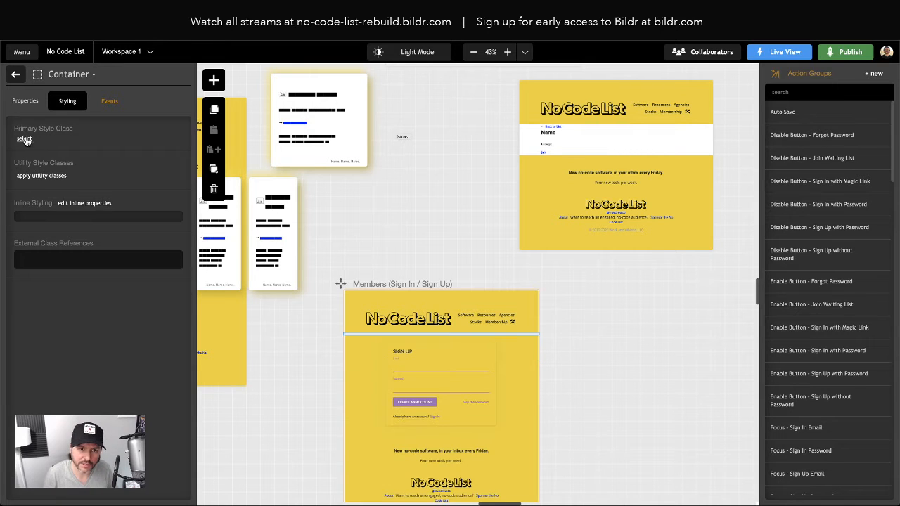
click(28, 141)
text(container)
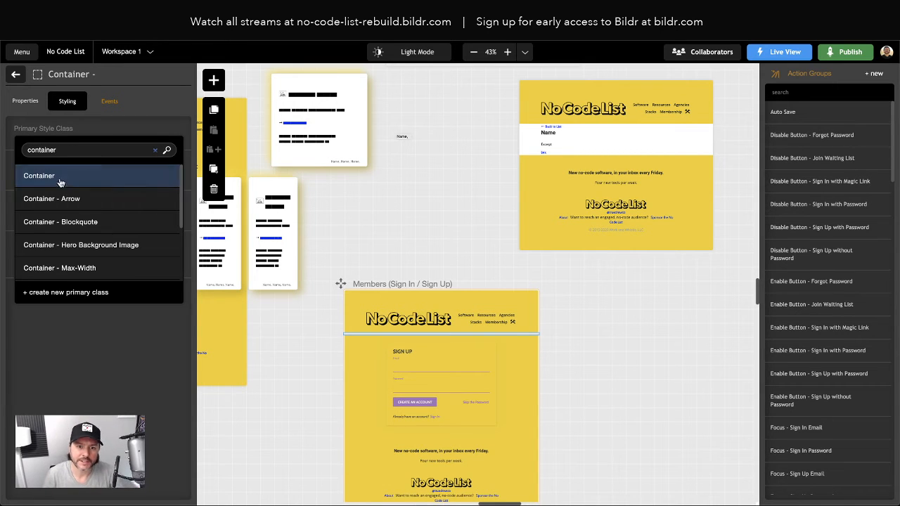
scroll(98, 248, down, 1)
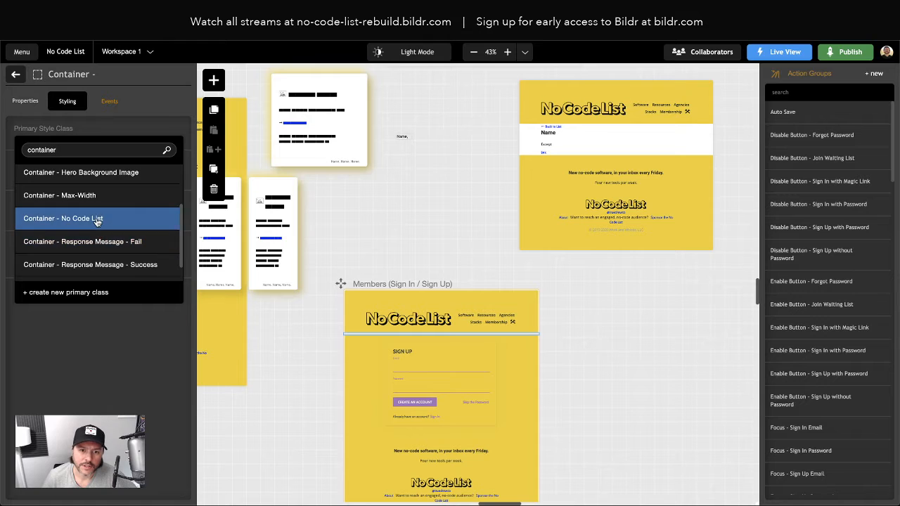
click(94, 218)
click(15, 74)
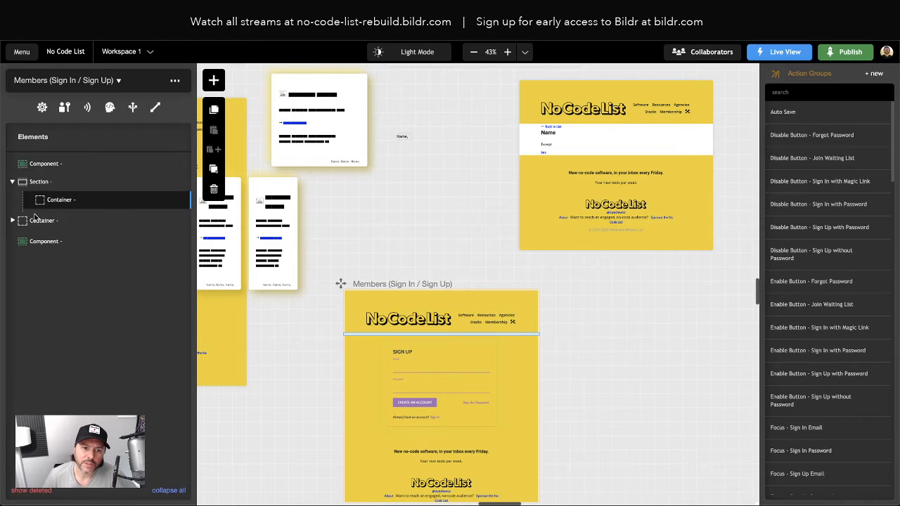
drag(61, 221, 61, 206)
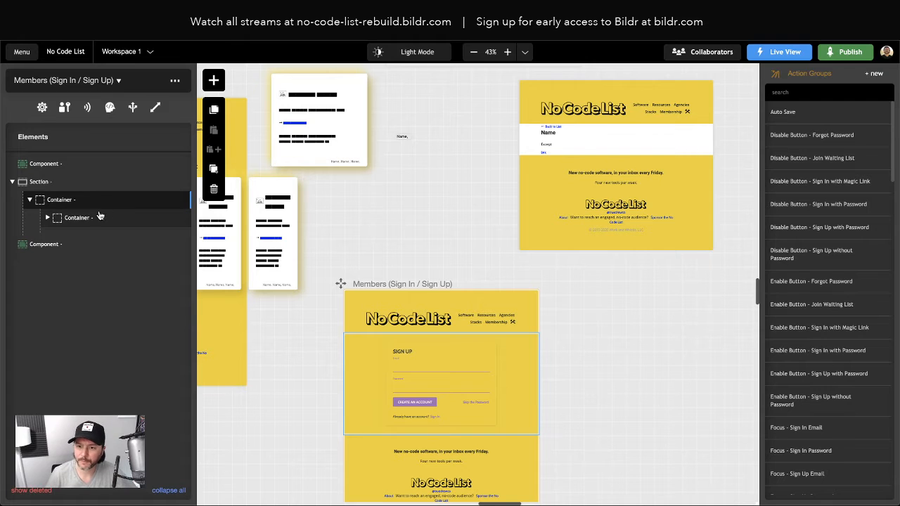
Step: Show the Events of the Create an Account button
click(415, 409)
click(134, 373)
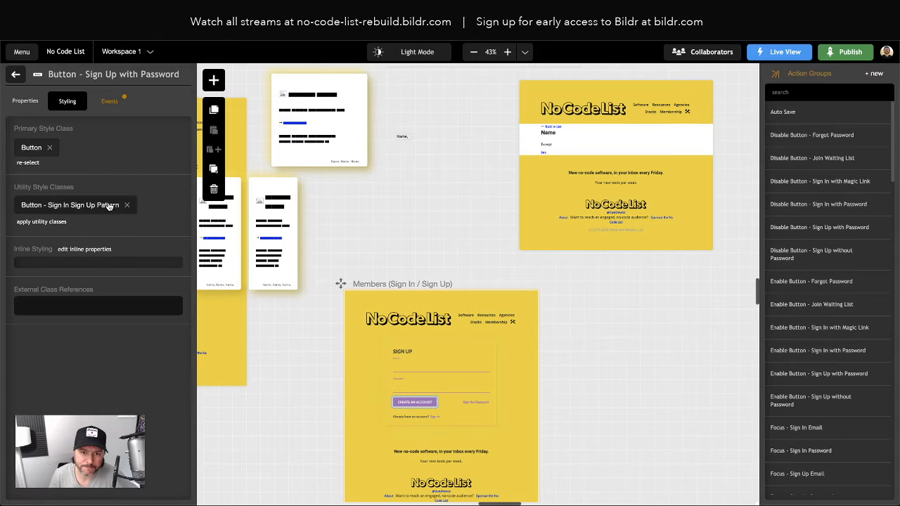
click(106, 106)
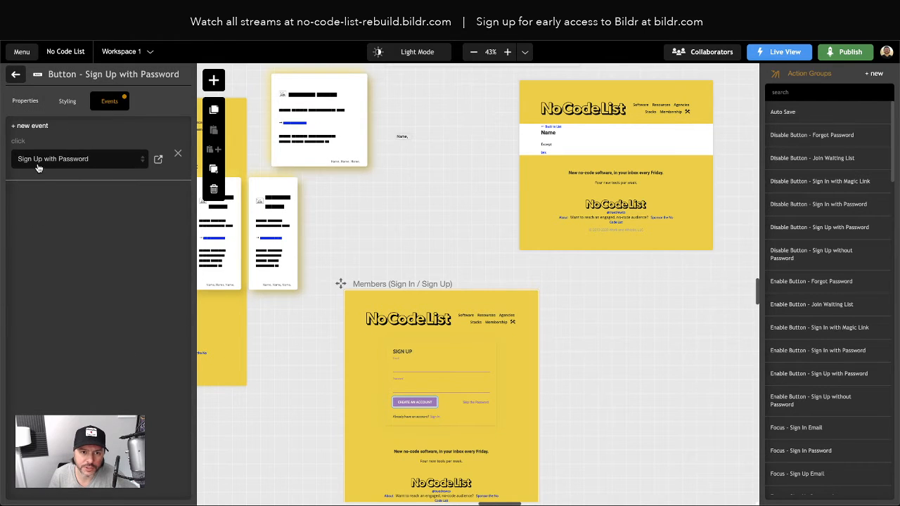
Step: Inspect the Sign Up with Password group's Disable Button and user sign-up actions, then close it
click(158, 159)
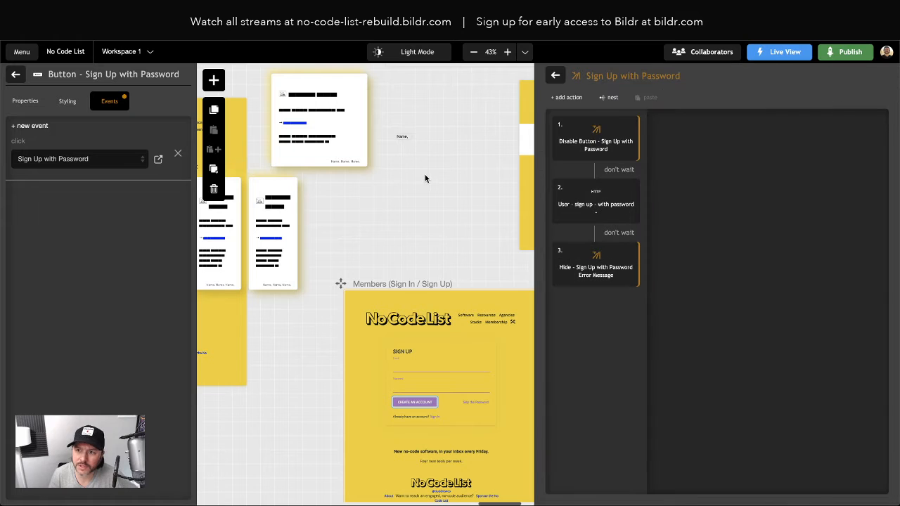
double_click(599, 151)
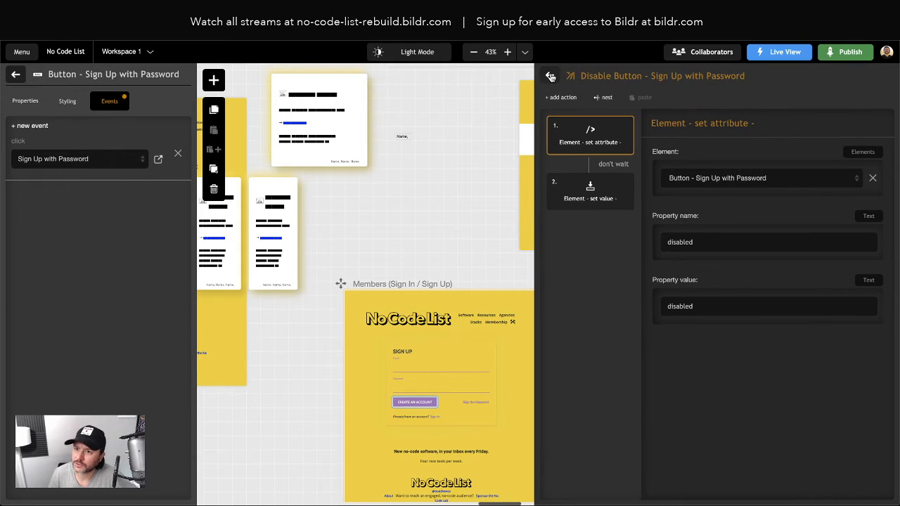
click(550, 75)
click(592, 208)
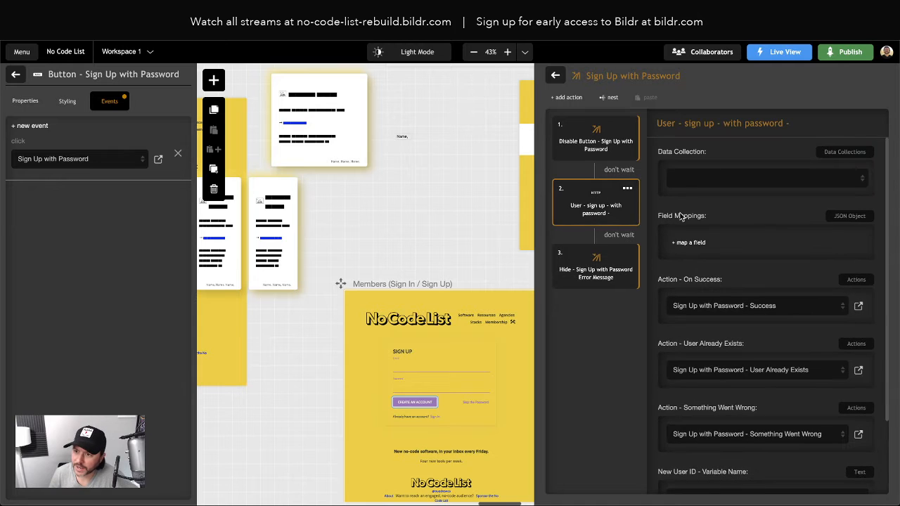
scroll(671, 329, down, 2)
scroll(672, 329, down, 5)
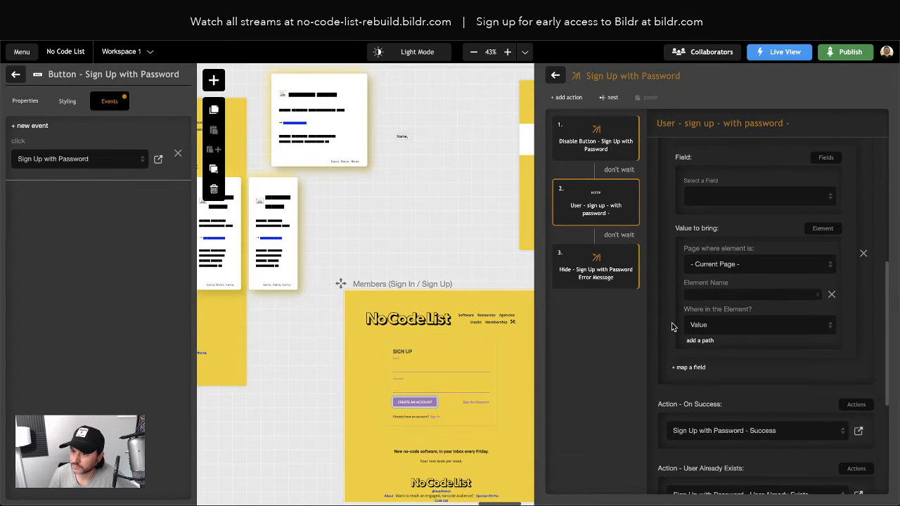
click(555, 75)
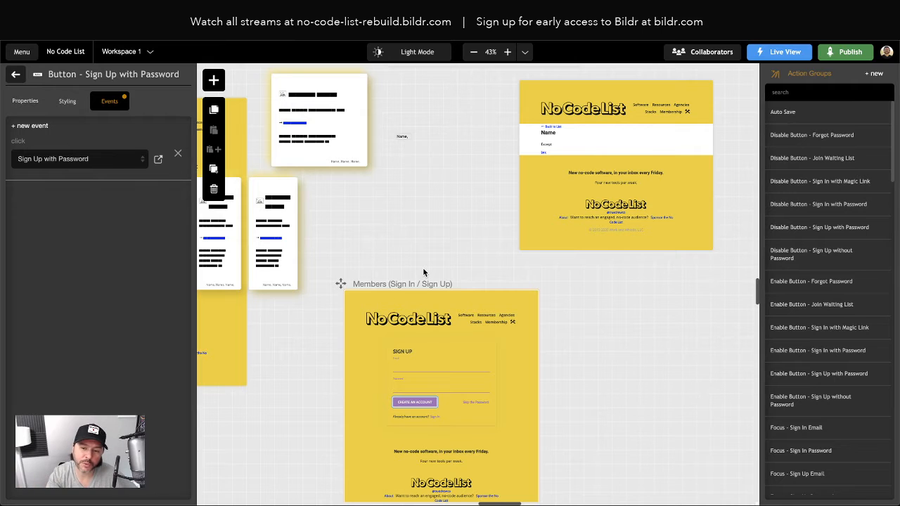
click(27, 56)
Step: Review the Users collection's fields (ID, Login ID) and its still-empty Users List, then close it
click(48, 174)
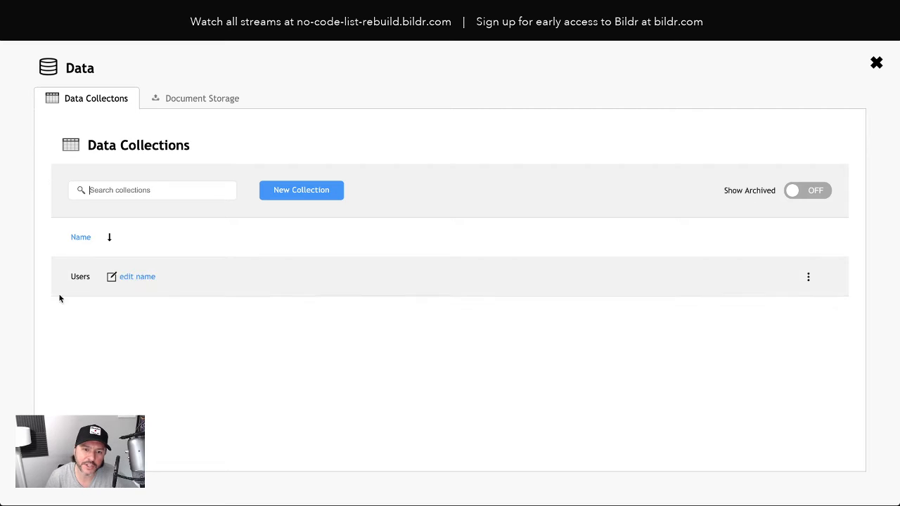
click(188, 274)
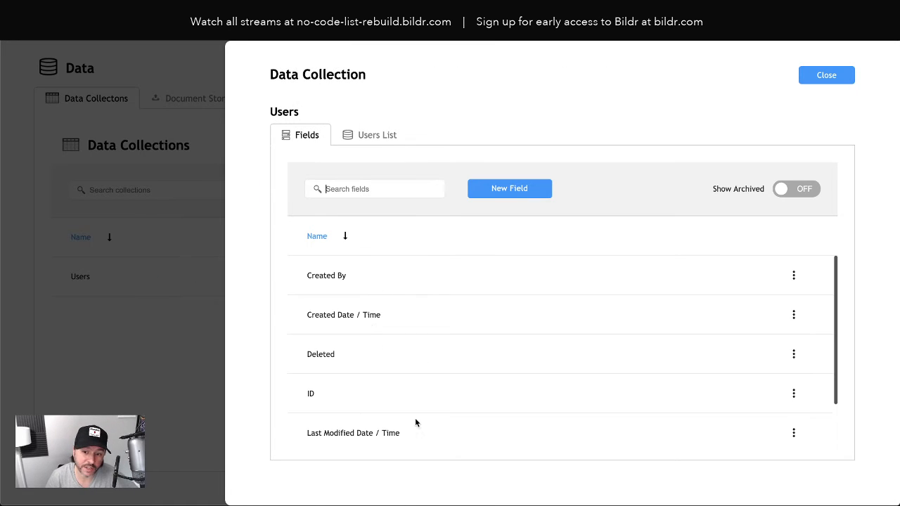
scroll(429, 383, down, 1)
scroll(407, 380, up, 1)
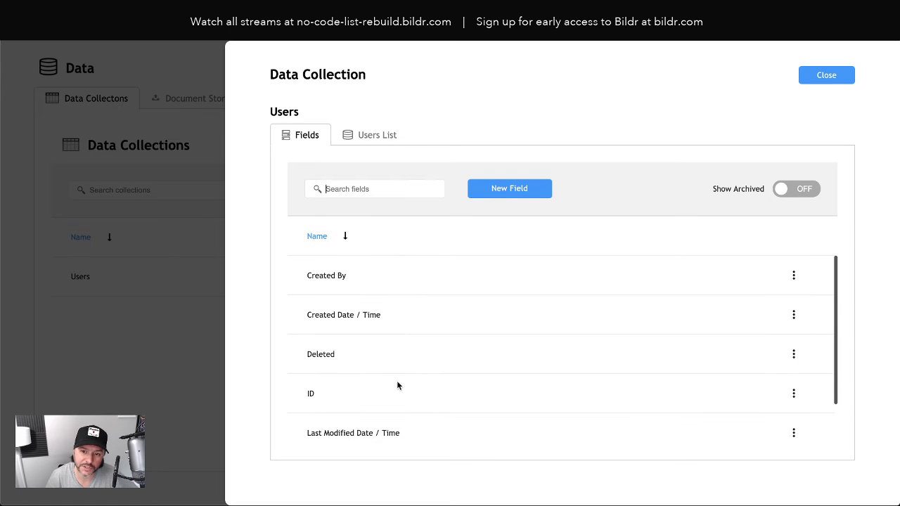
scroll(359, 393, down, 1)
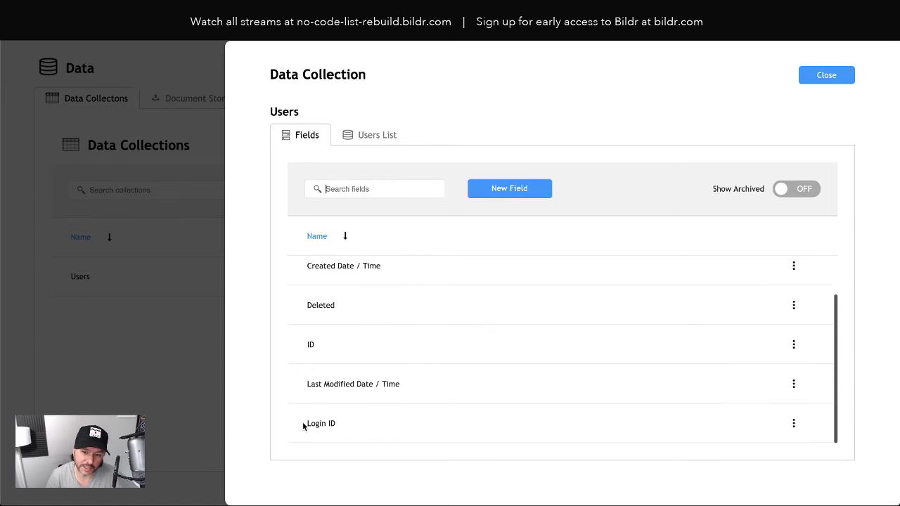
scroll(365, 422, up, 1)
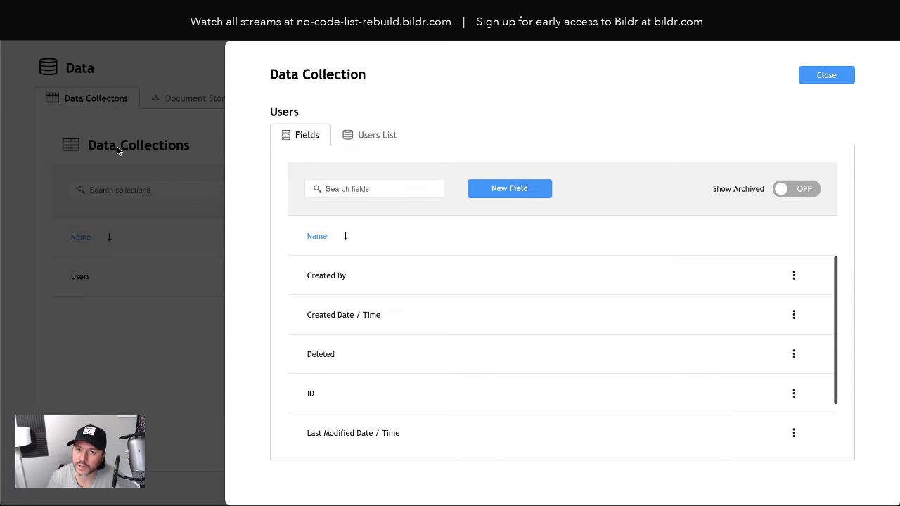
click(375, 139)
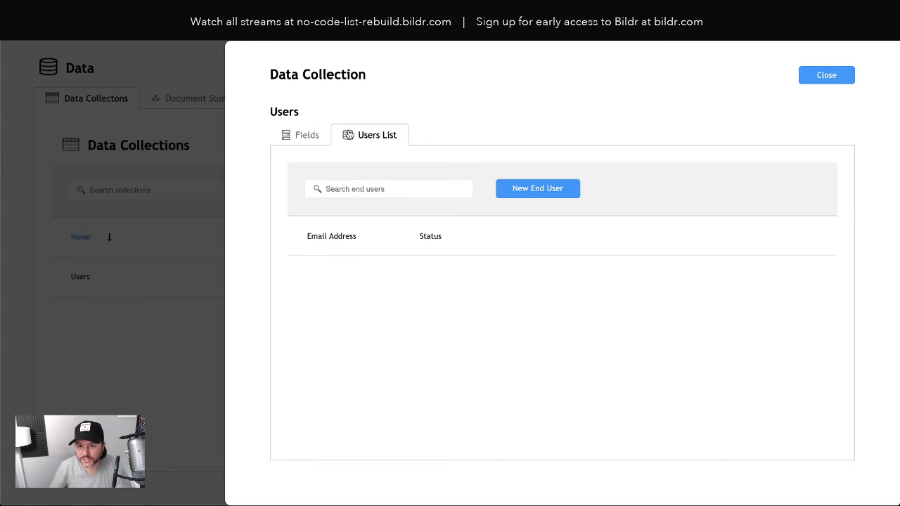
click(301, 137)
scroll(391, 345, down, 1)
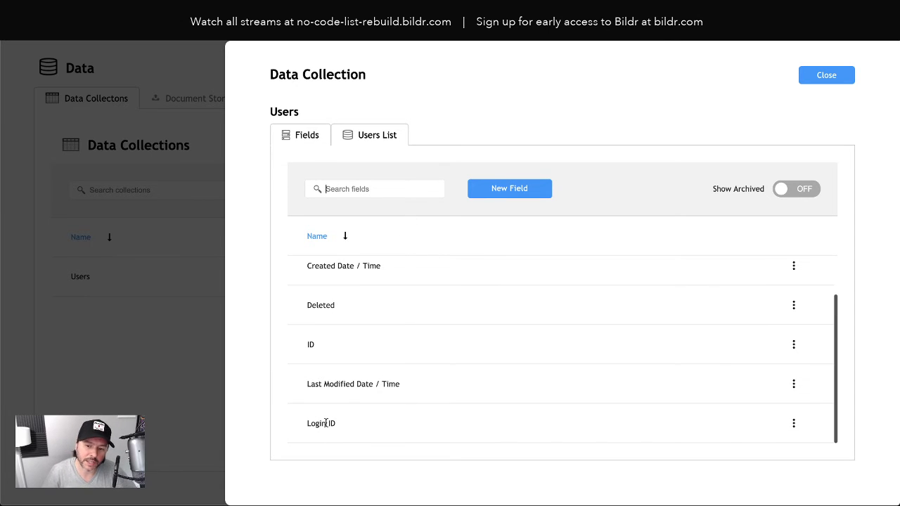
scroll(444, 339, up, 1)
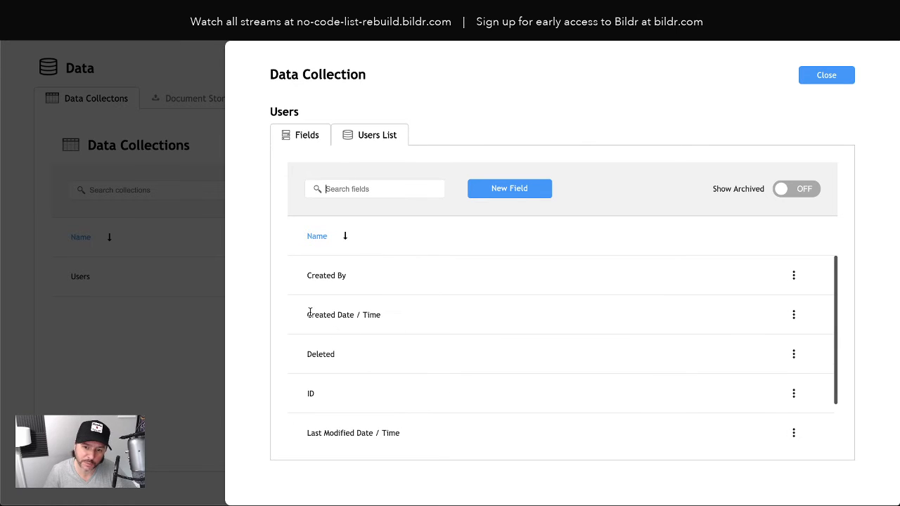
click(348, 135)
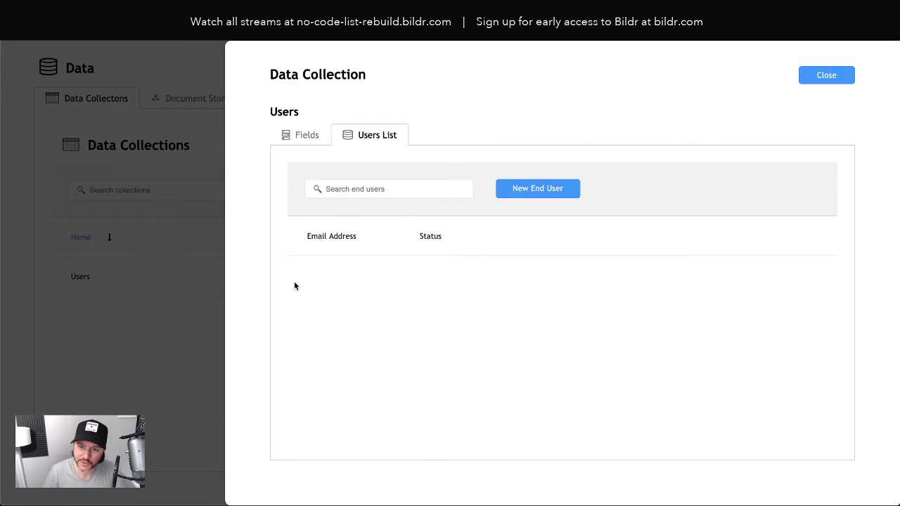
click(800, 78)
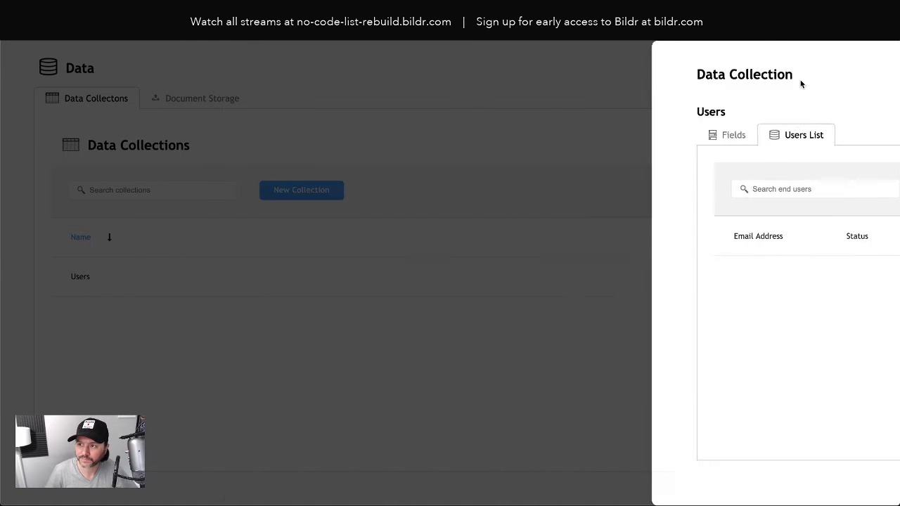
Step: Review the sign-up step's On Success, User Already Exists and Something Went Wrong action groups
click(877, 62)
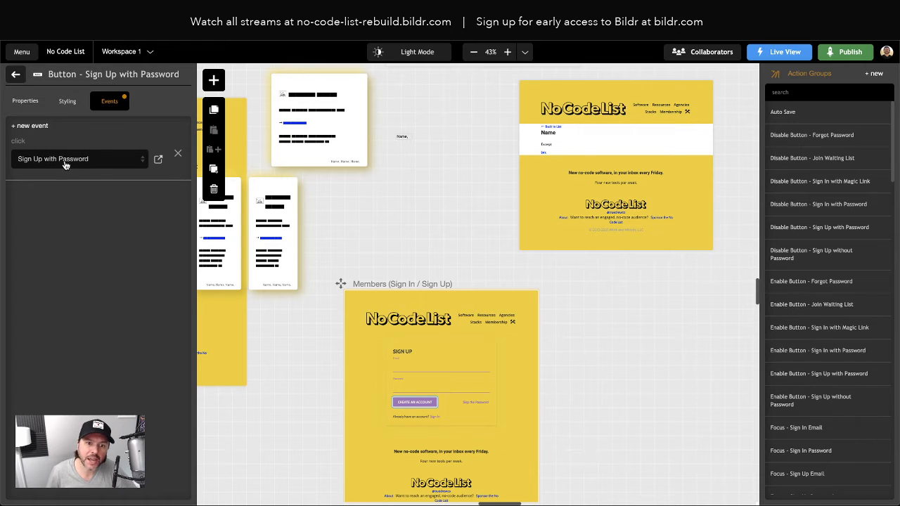
click(159, 161)
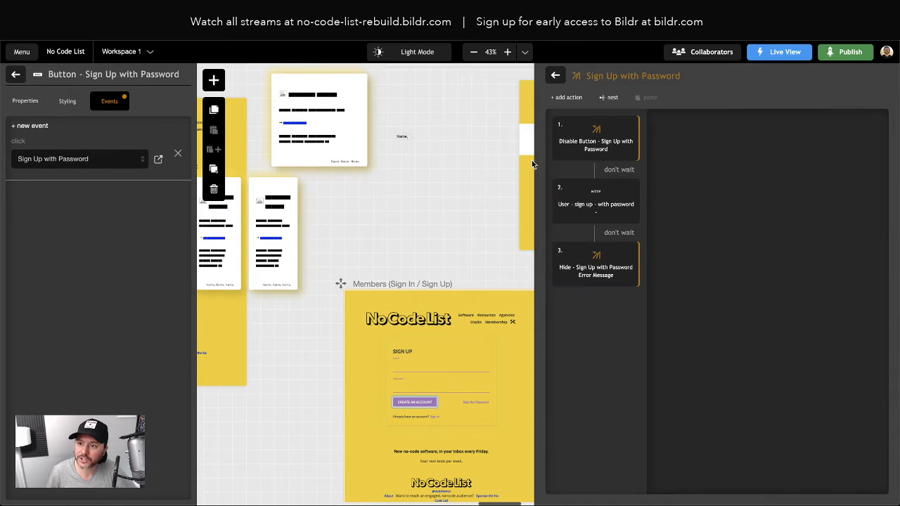
click(599, 206)
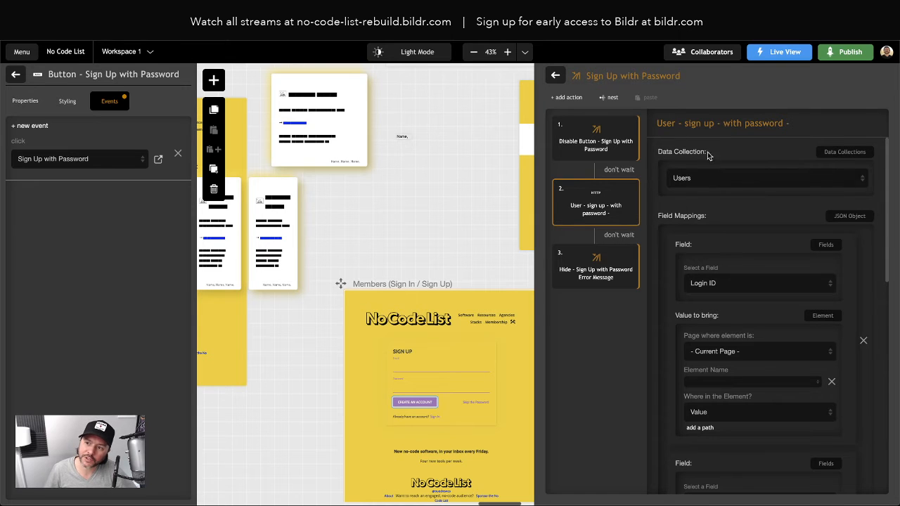
scroll(717, 253, down, 1)
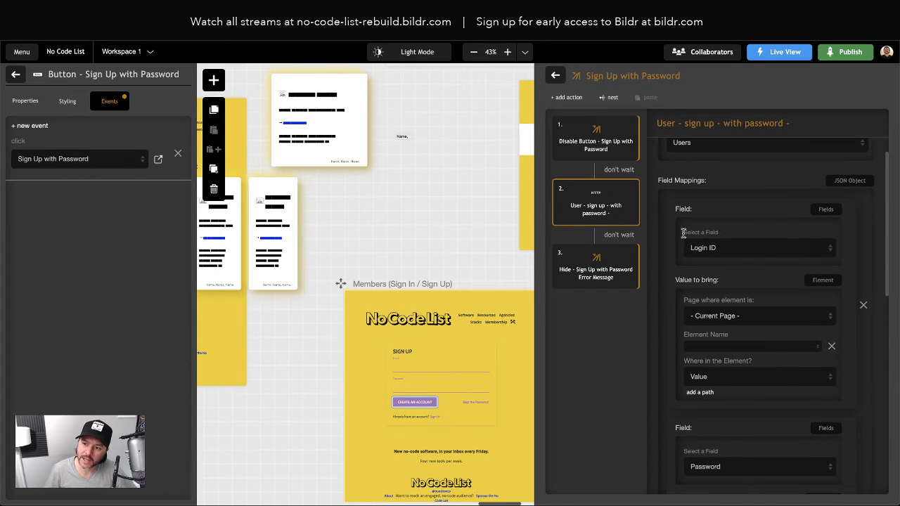
scroll(729, 232, down, 3)
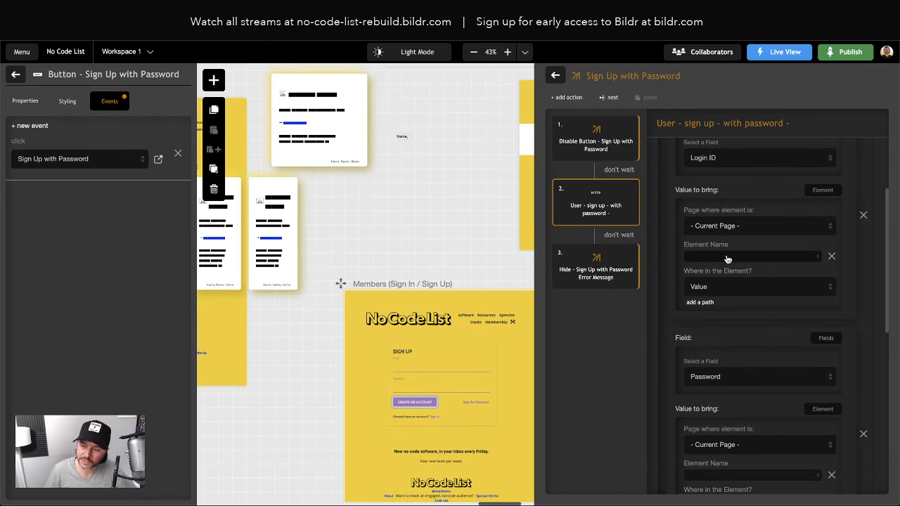
scroll(719, 256, down, 5)
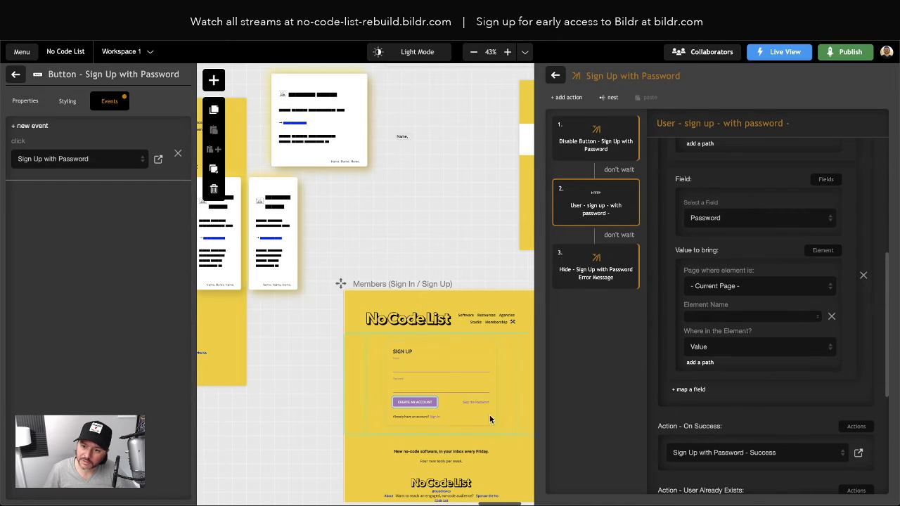
scroll(774, 348, down, 5)
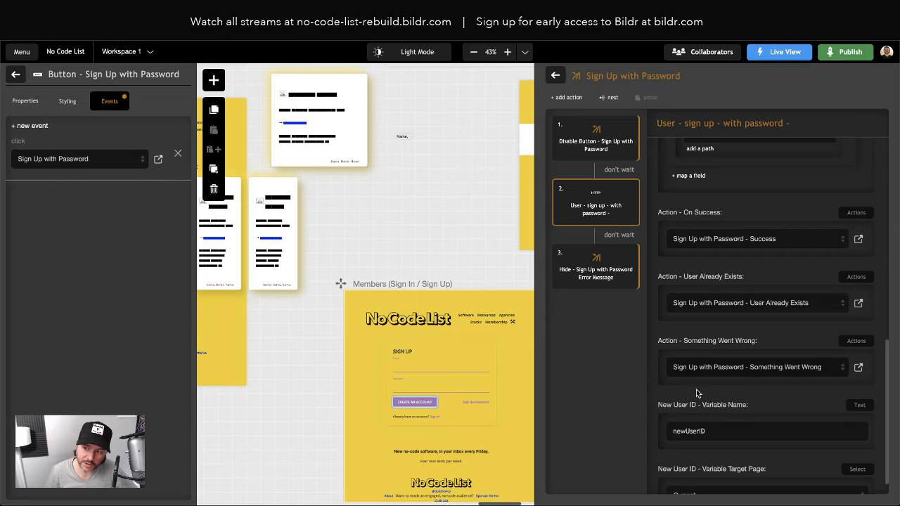
scroll(714, 281, up, 3)
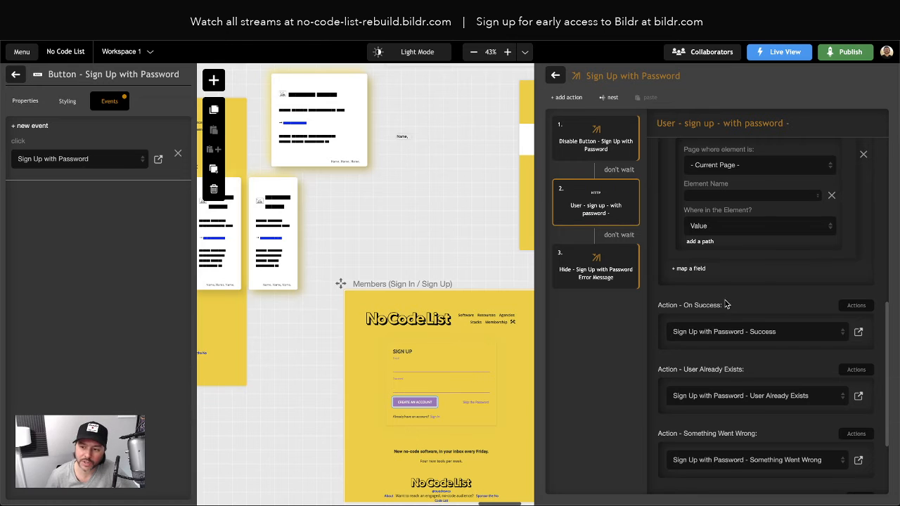
scroll(724, 292, up, 7)
scroll(732, 238, down, 10)
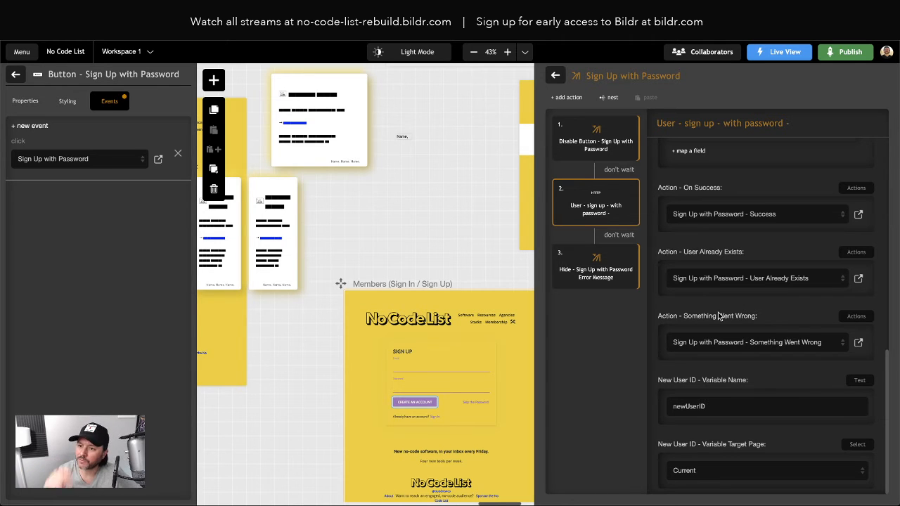
scroll(724, 304, up, 10)
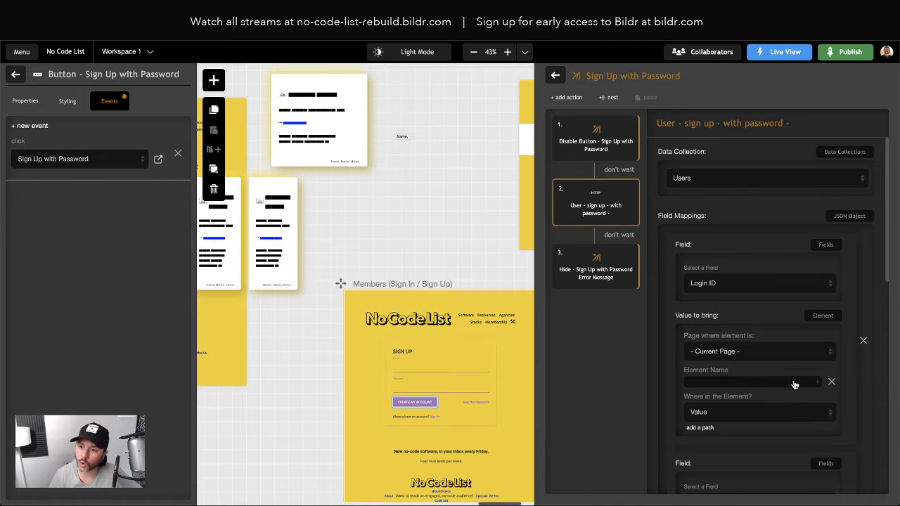
scroll(795, 382, down, 1)
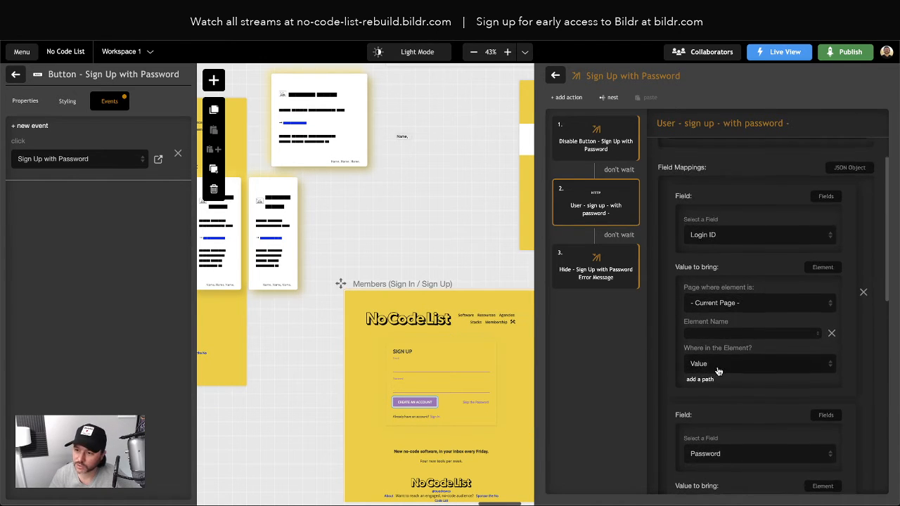
scroll(704, 365, up, 1)
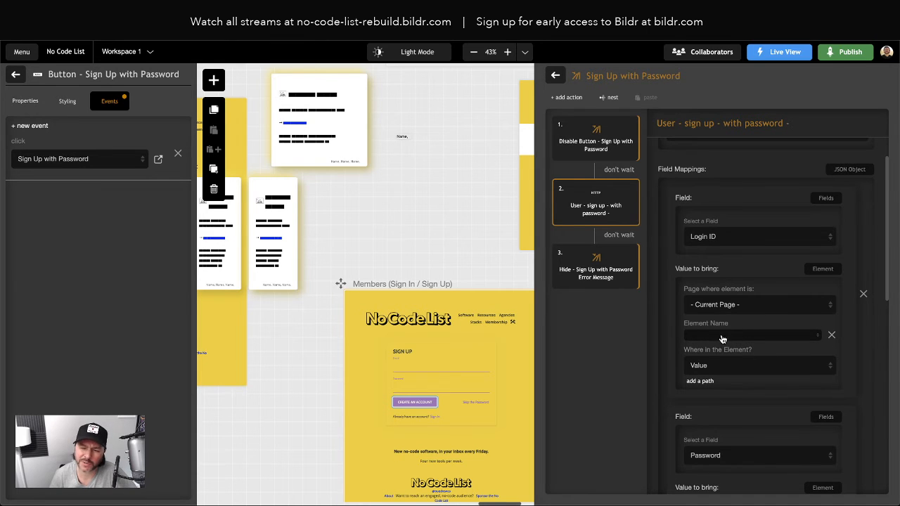
click(627, 188)
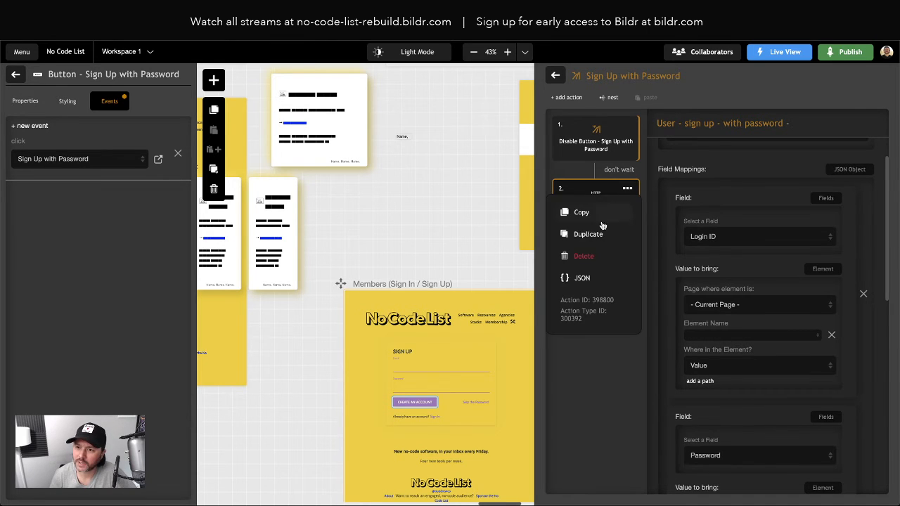
click(593, 281)
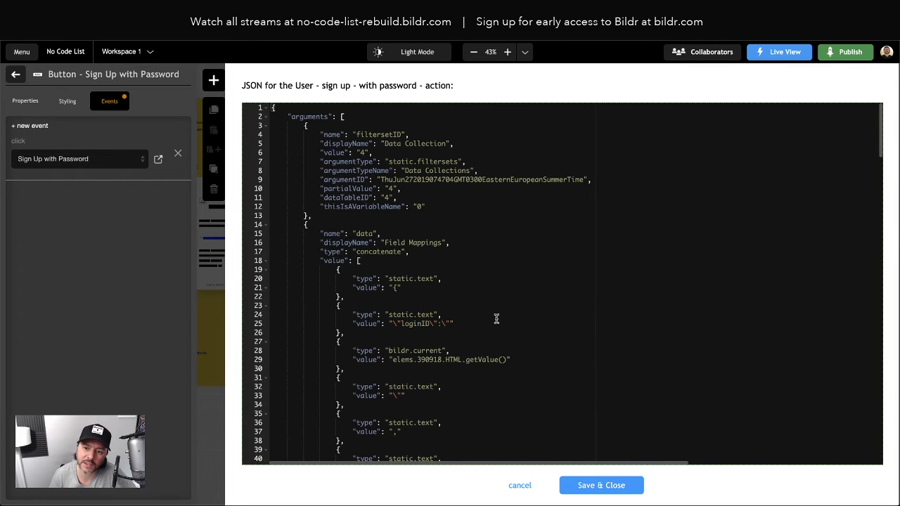
scroll(497, 319, down, 6)
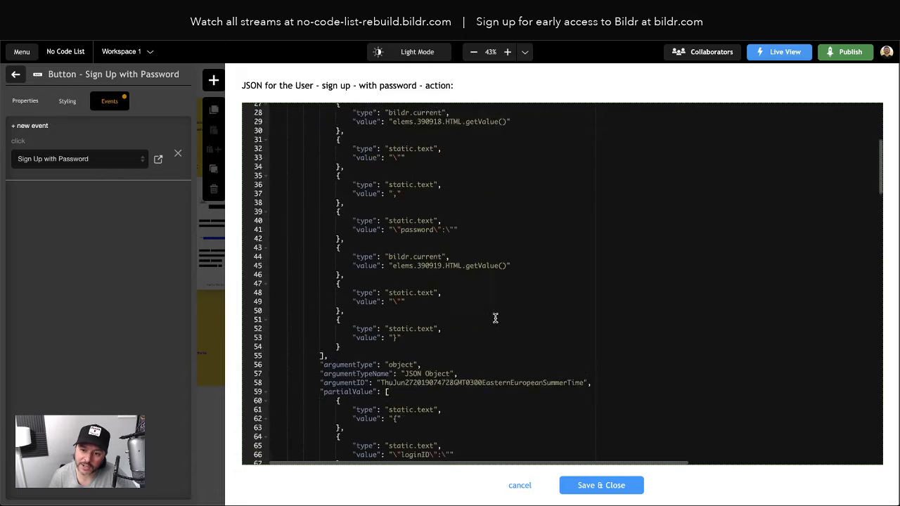
scroll(499, 319, up, 6)
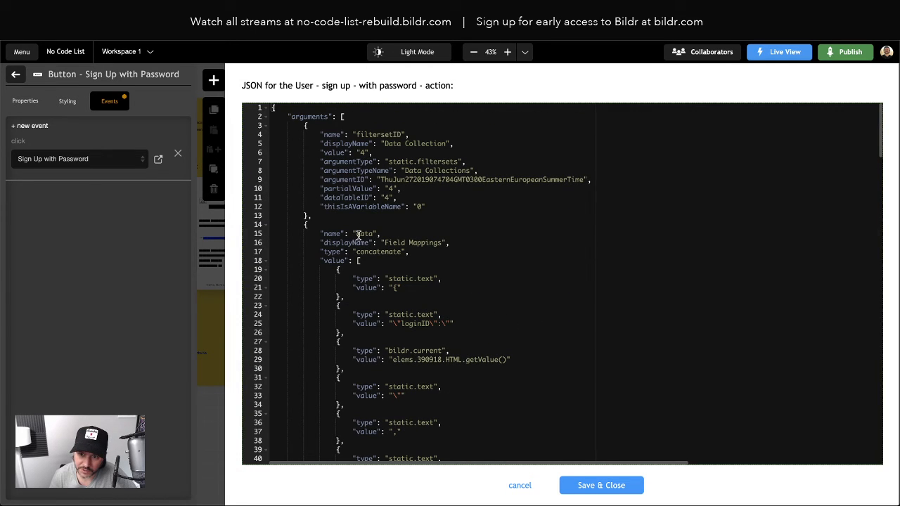
click(391, 243)
scroll(395, 239, down, 3)
drag(399, 222, 438, 223)
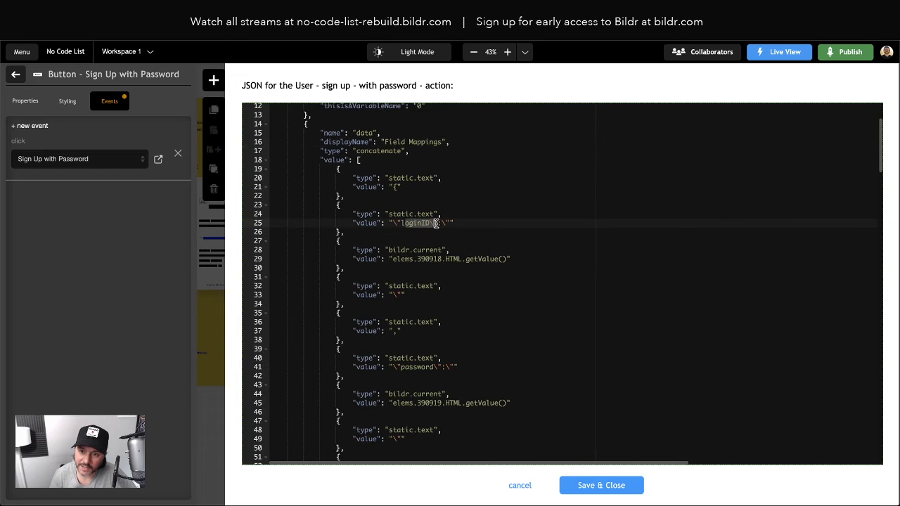
scroll(409, 250, down, 2)
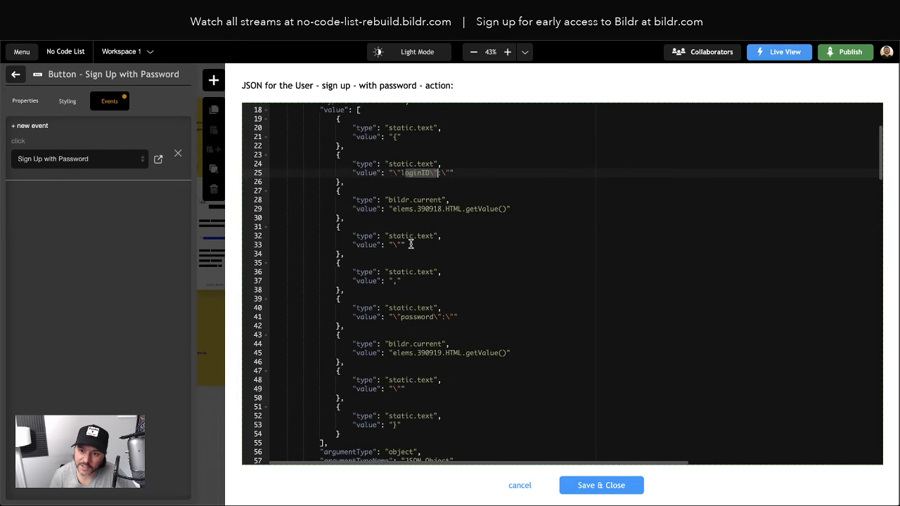
double_click(402, 209)
double_click(427, 208)
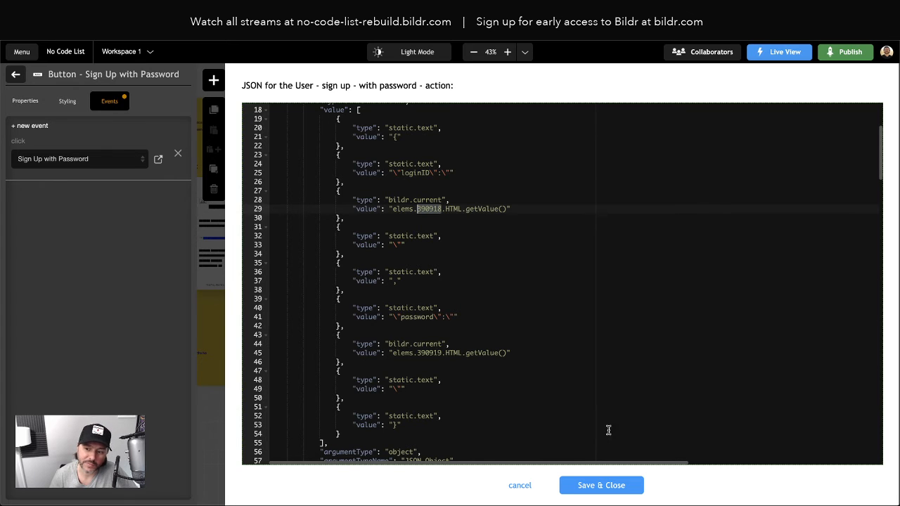
click(521, 486)
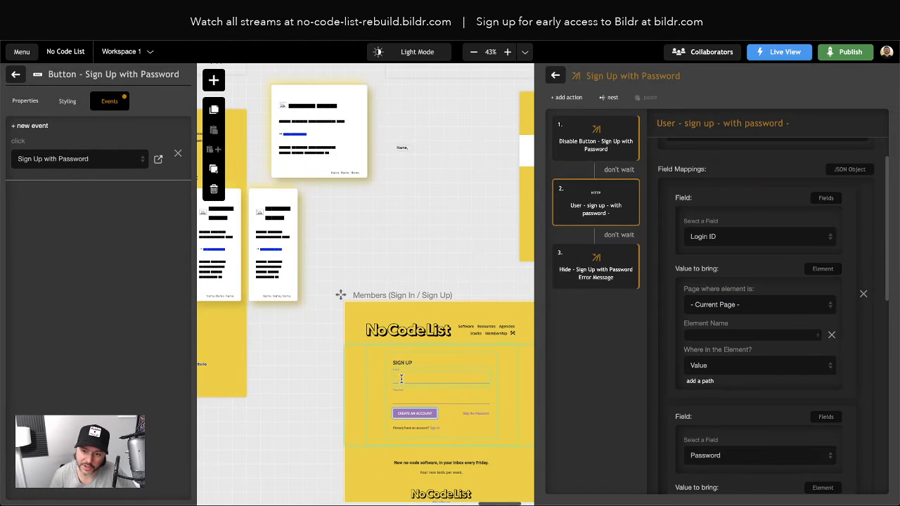
Step: Dismiss the Login ID element list, deselect everything, and select the Members page's form field
click(401, 377)
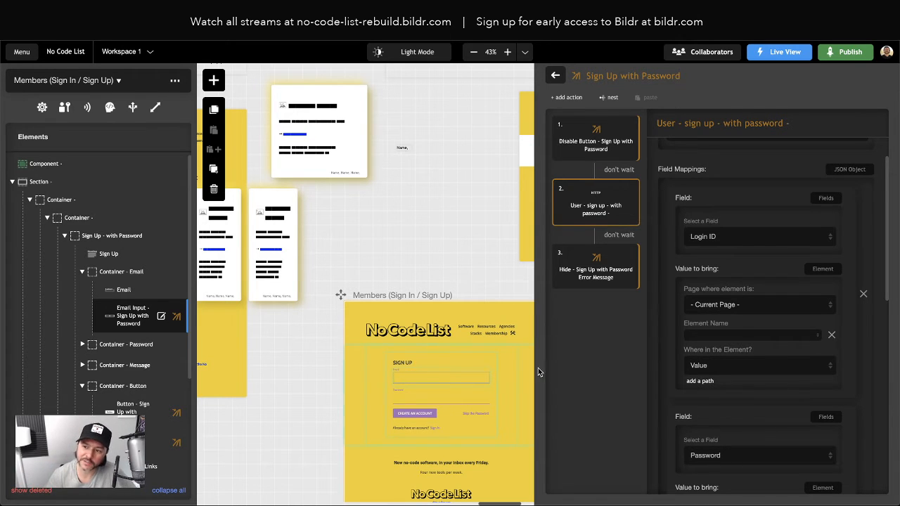
click(807, 336)
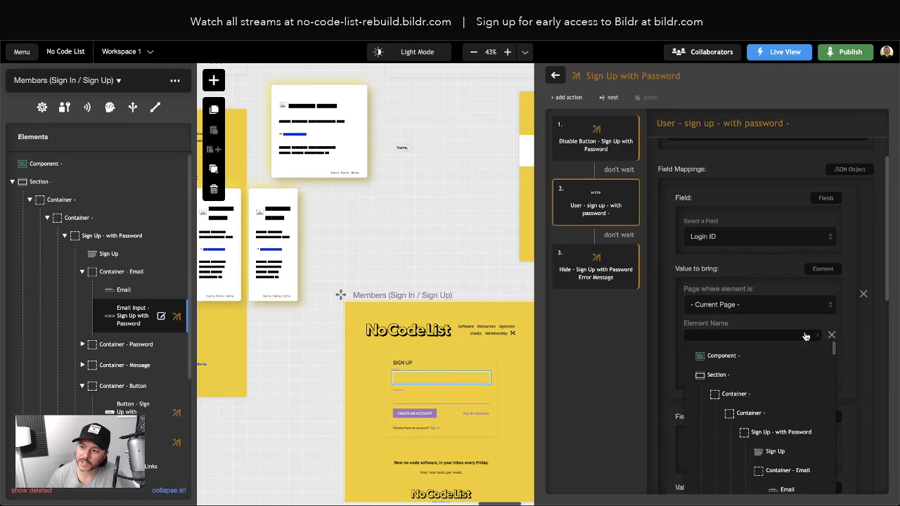
scroll(784, 389, down, 1)
scroll(784, 389, up, 1)
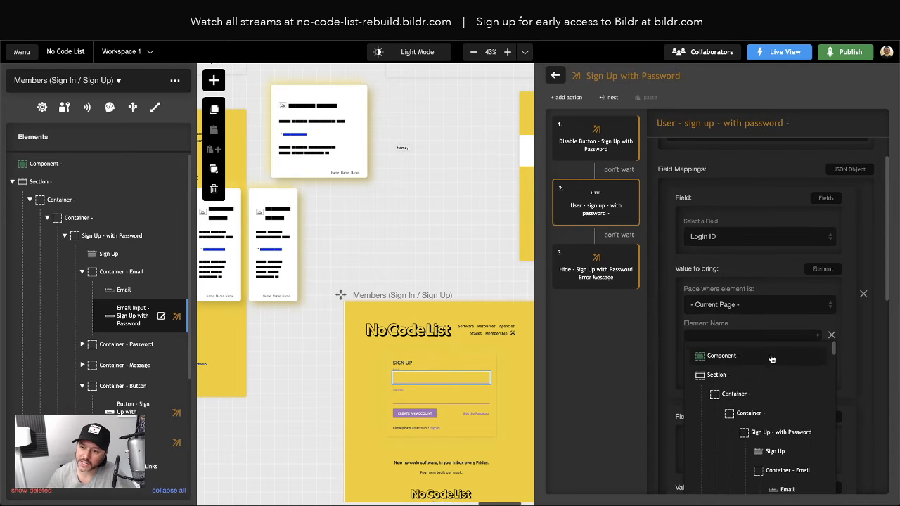
click(658, 338)
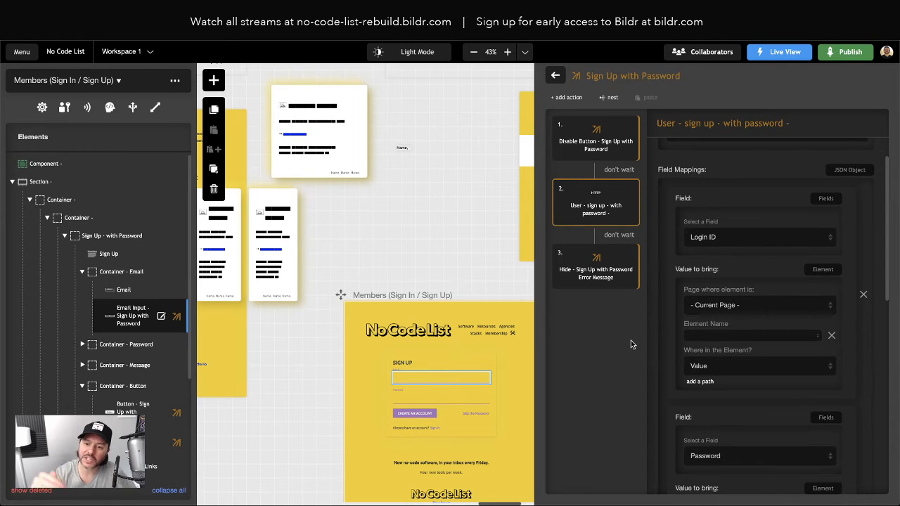
scroll(443, 362, right, 2)
scroll(444, 362, down, 1)
click(443, 362)
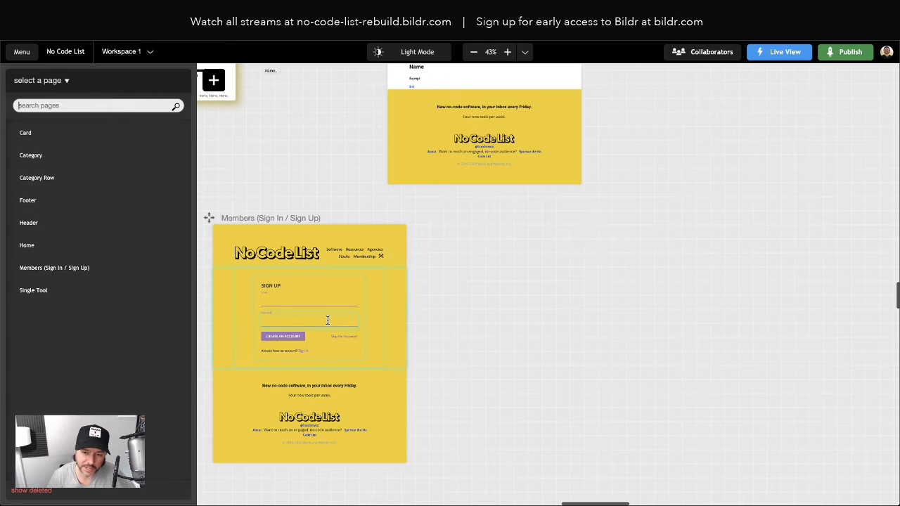
scroll(327, 321, left, 1)
scroll(328, 321, right, 1)
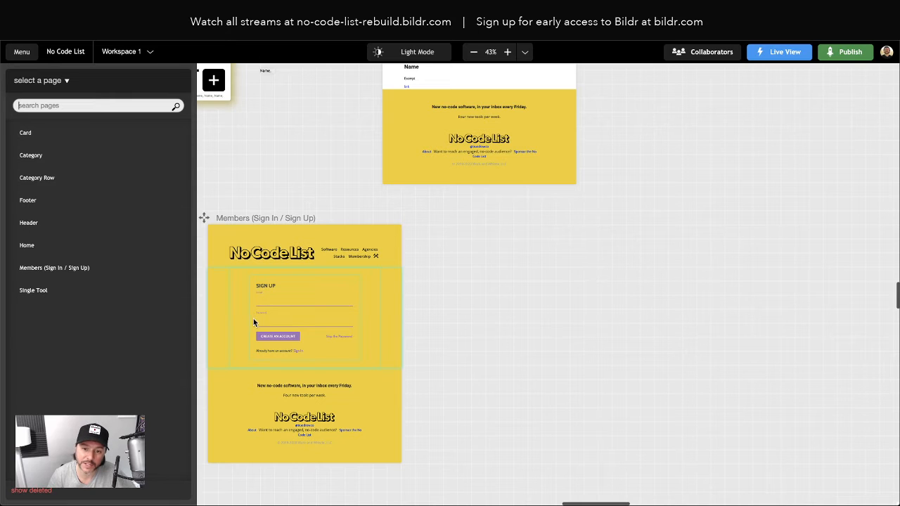
click(273, 319)
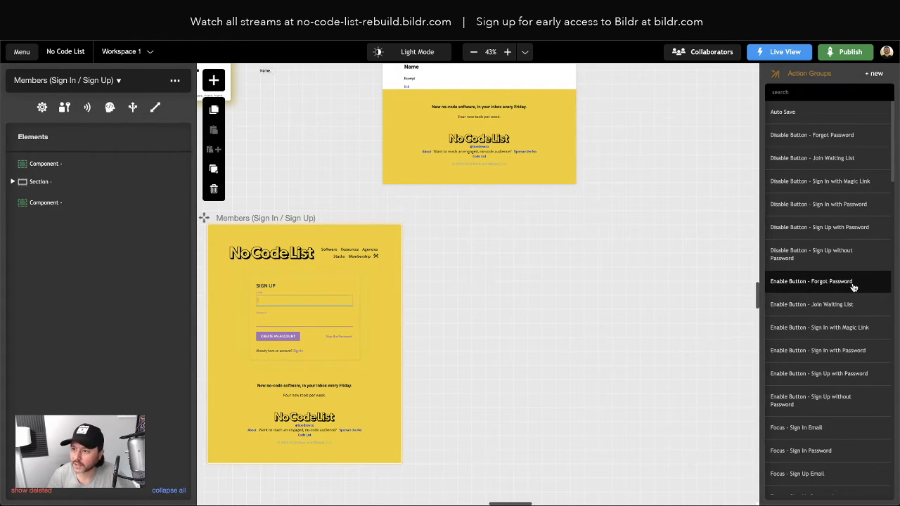
scroll(869, 398, down, 15)
Step: In the Sign Up with Password group, map Login ID to the sign-up Email Input
click(805, 381)
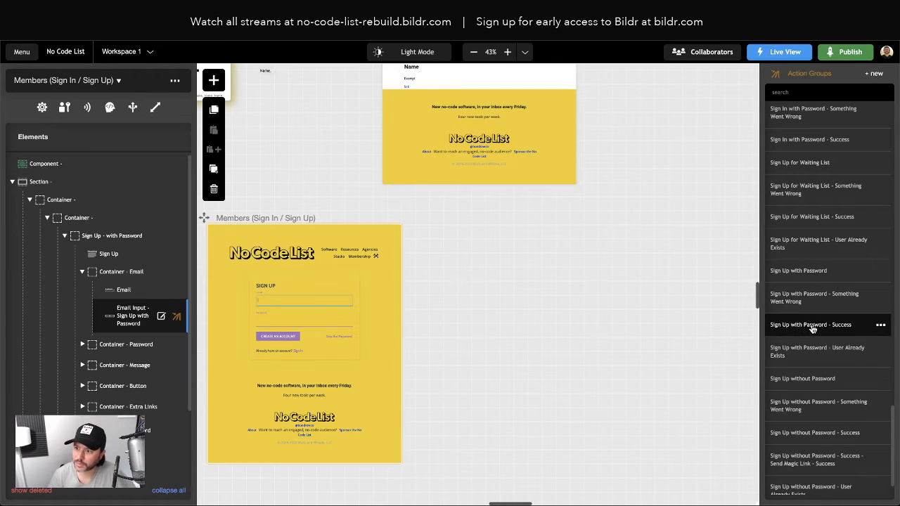
double_click(808, 272)
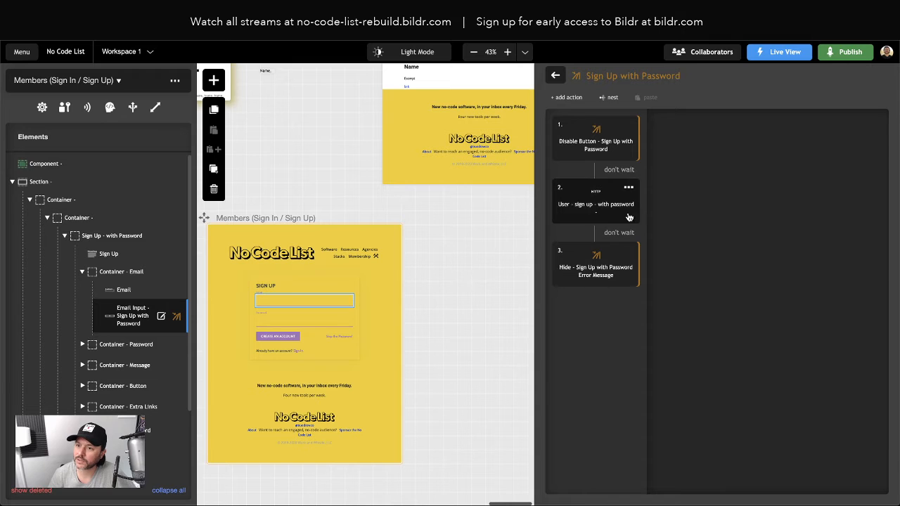
scroll(757, 243, down, 3)
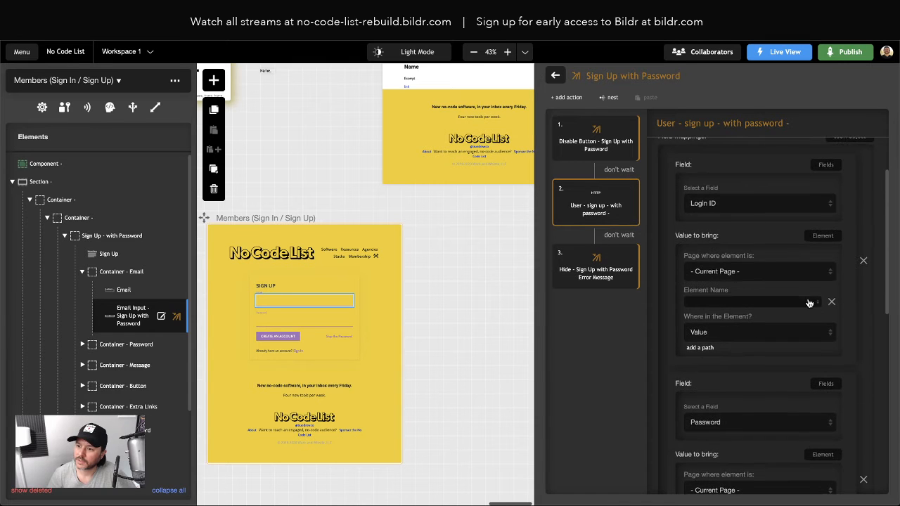
click(787, 304)
scroll(798, 360, down, 5)
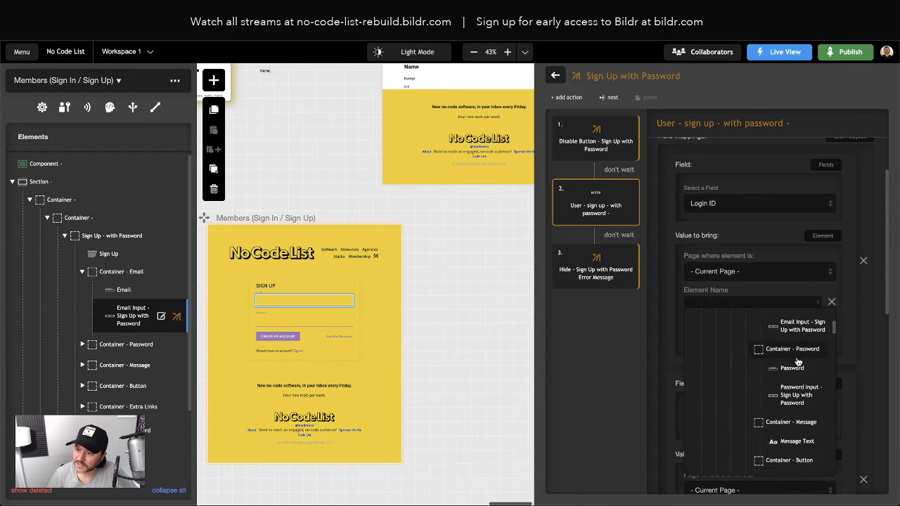
scroll(798, 362, down, 5)
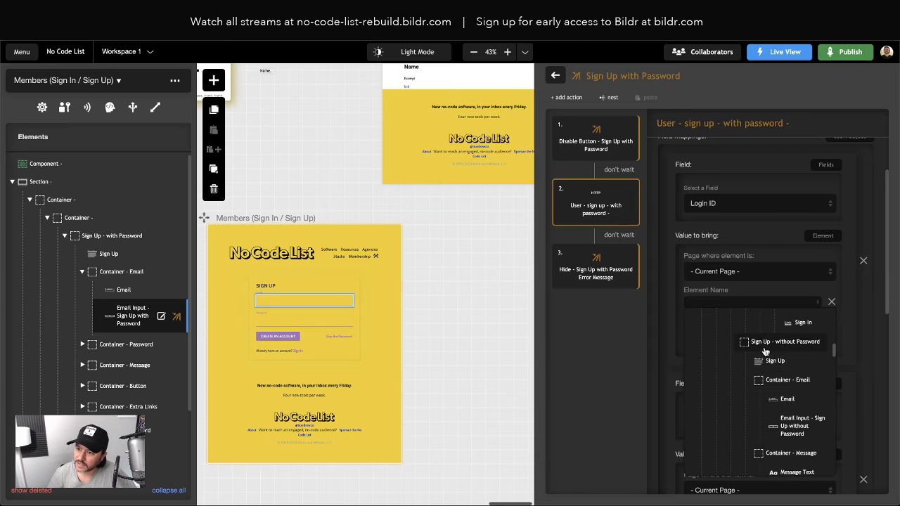
scroll(785, 347, down, 5)
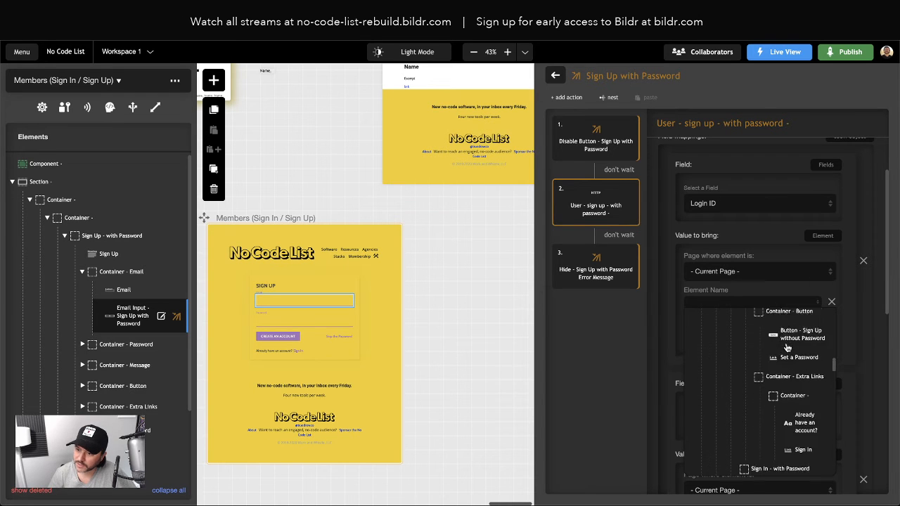
scroll(782, 425, up, 5)
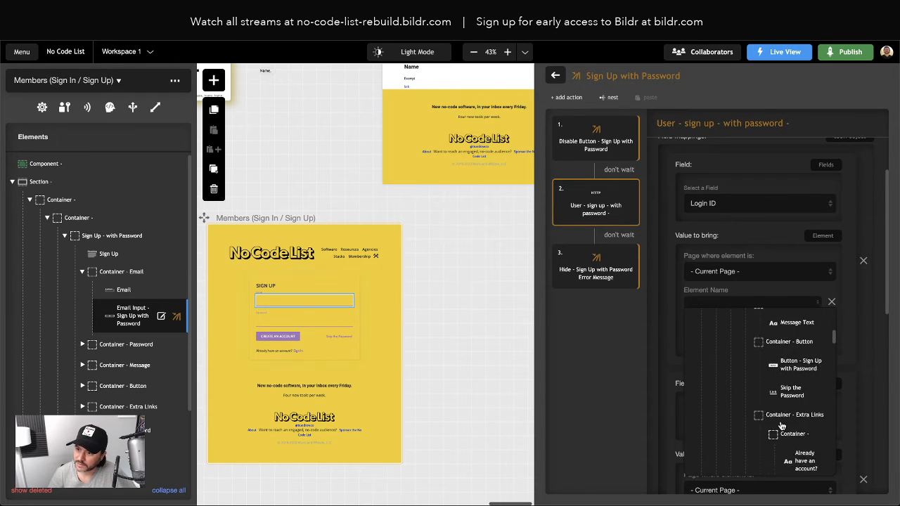
scroll(782, 425, up, 5)
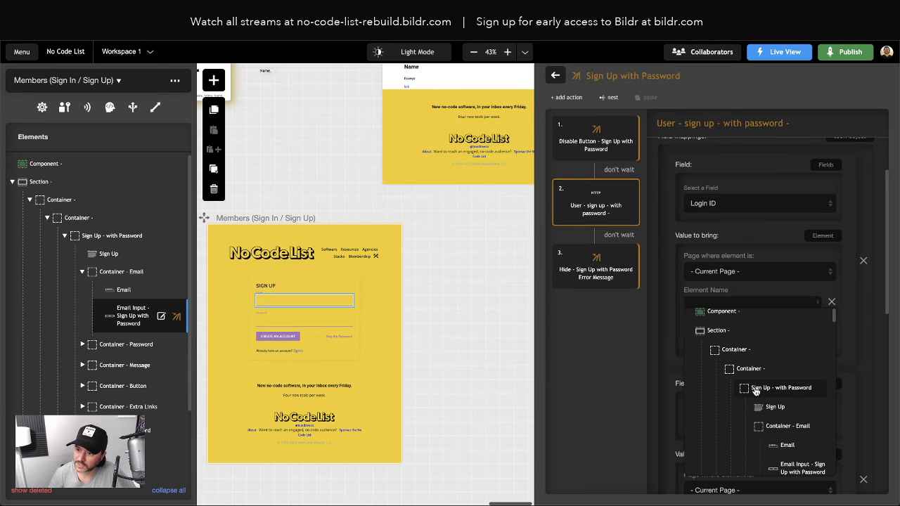
scroll(804, 394, down, 3)
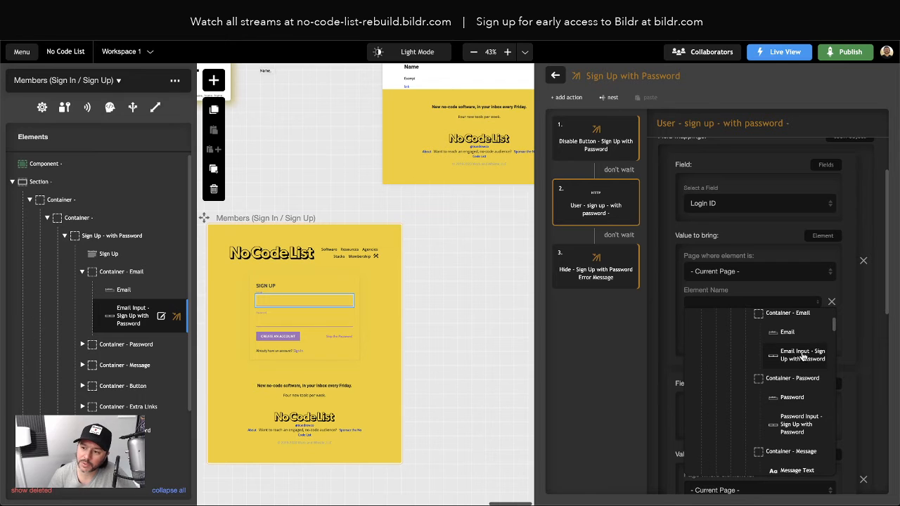
click(806, 361)
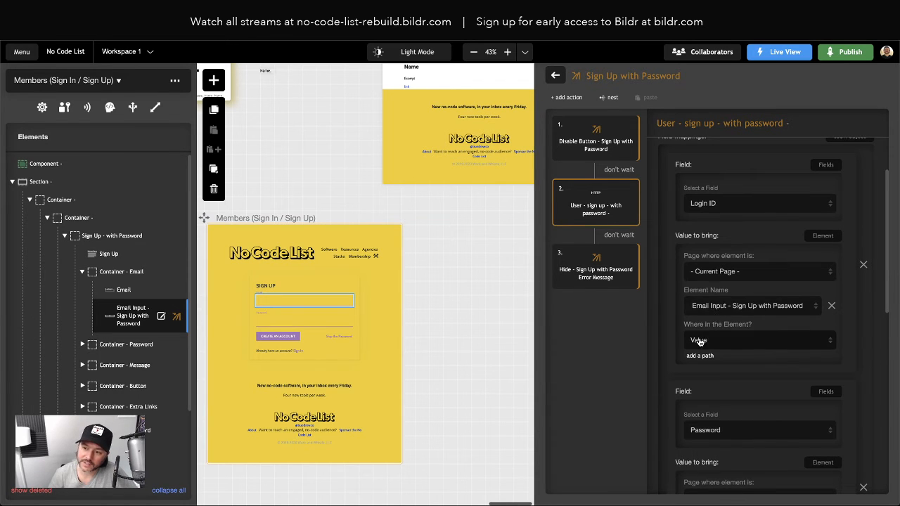
Step: Map the sign-up step's Password to the 'Password Input - Sign Up with Password' element
scroll(703, 344, down, 3)
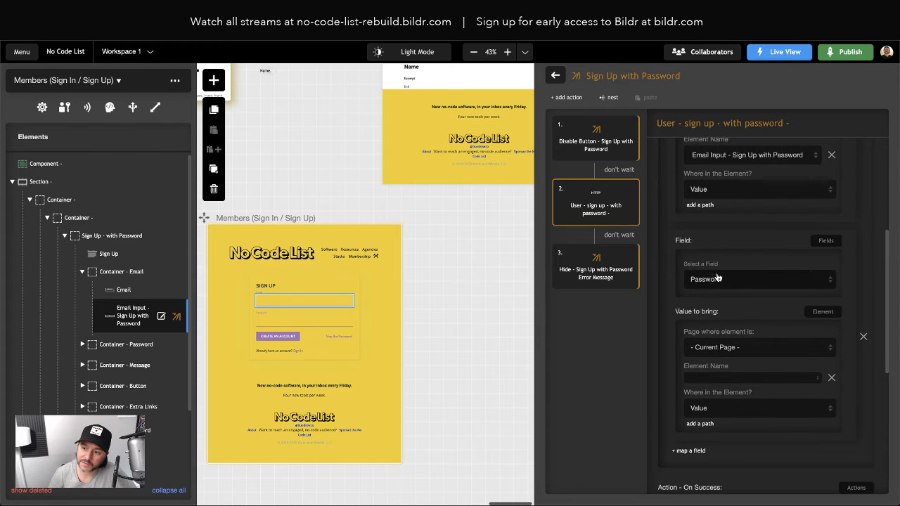
click(736, 379)
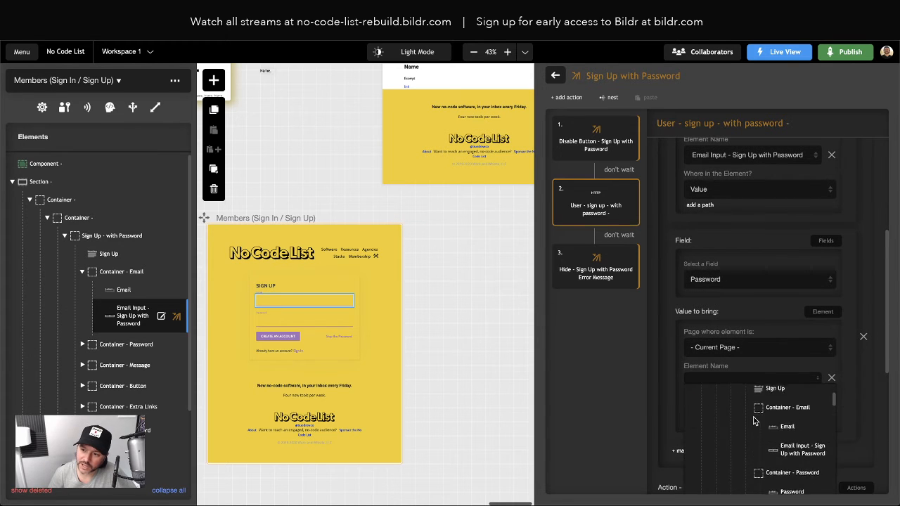
scroll(755, 420, up, 2)
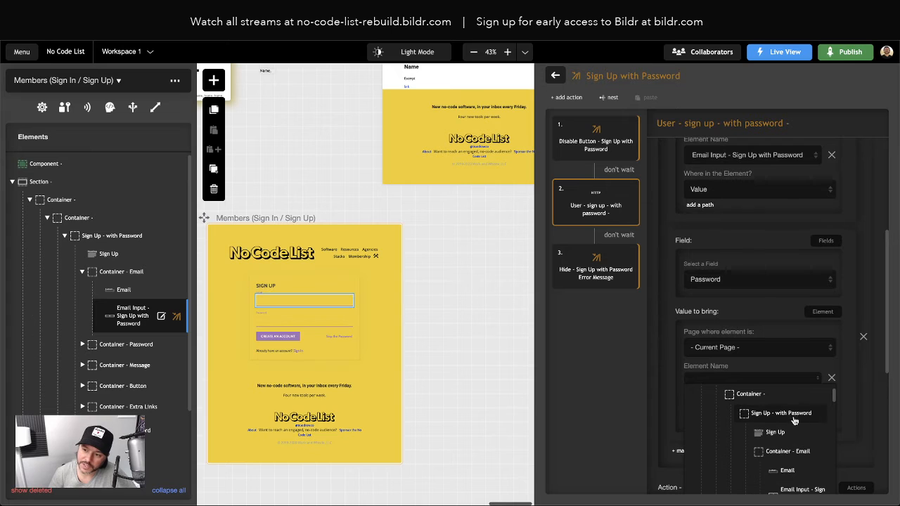
scroll(795, 420, down, 4)
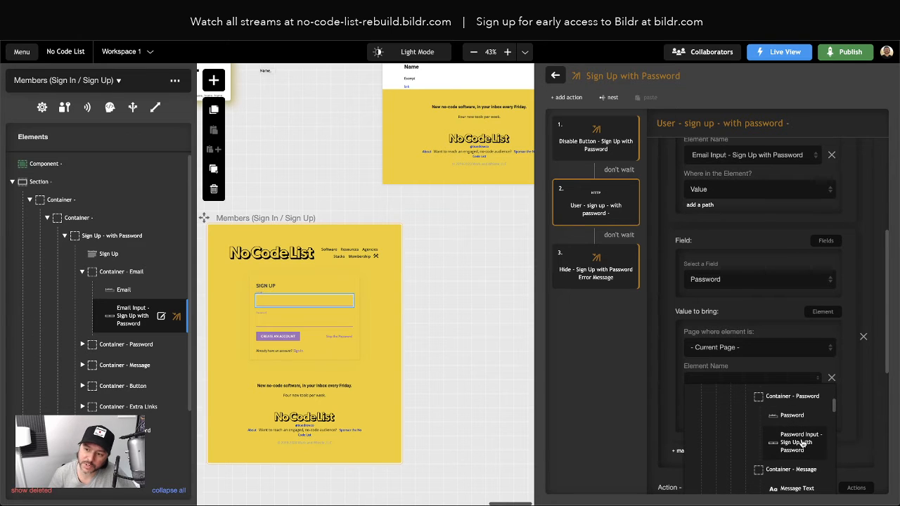
click(800, 441)
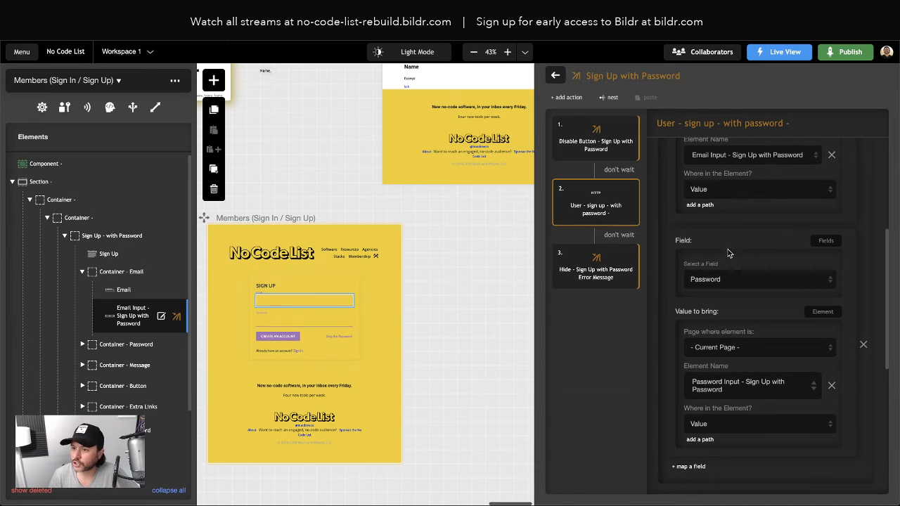
scroll(743, 276, down, 1)
scroll(743, 276, down, 3)
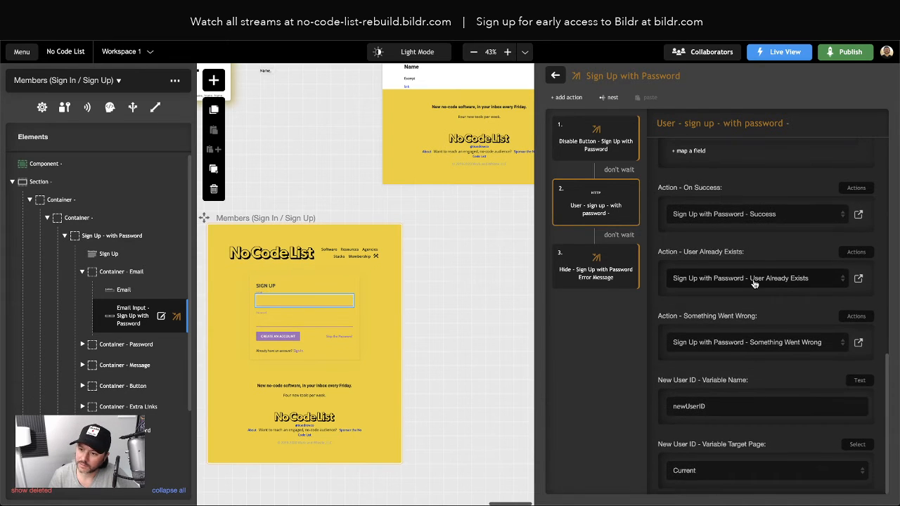
scroll(776, 279, up, 1)
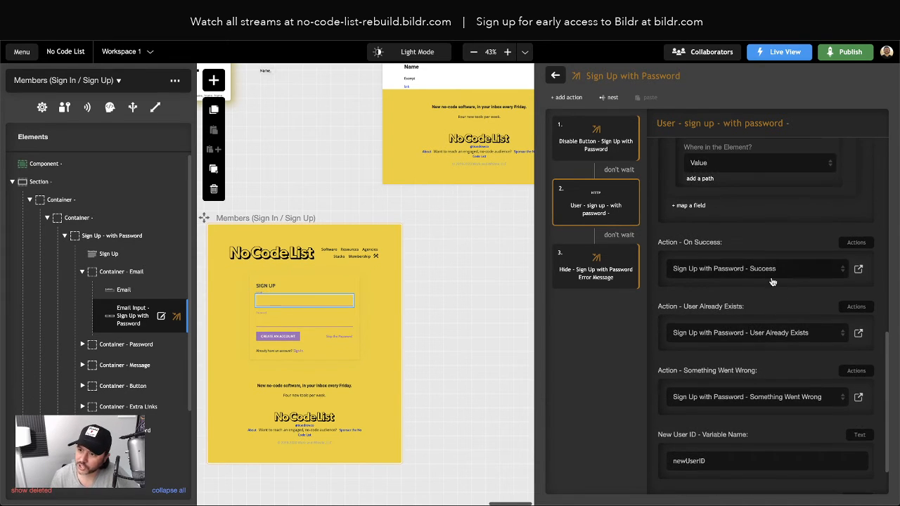
click(858, 271)
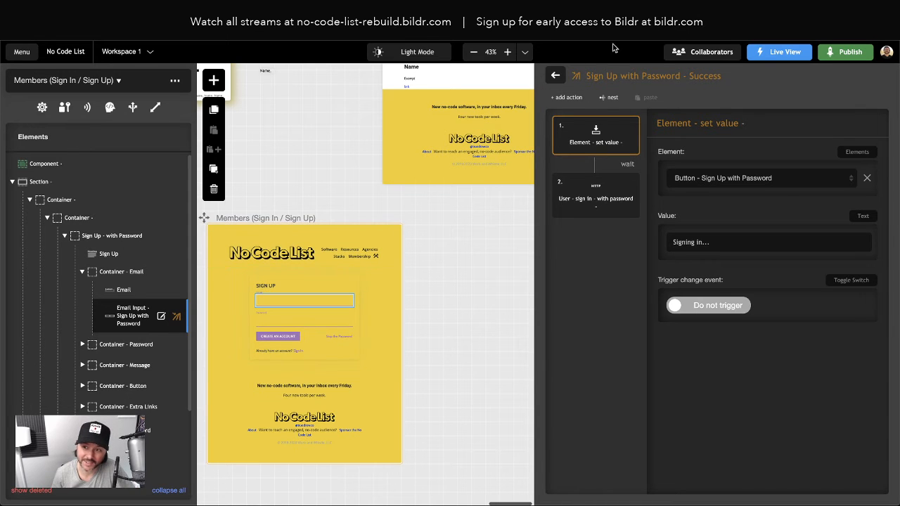
click(555, 75)
scroll(809, 309, down, 1)
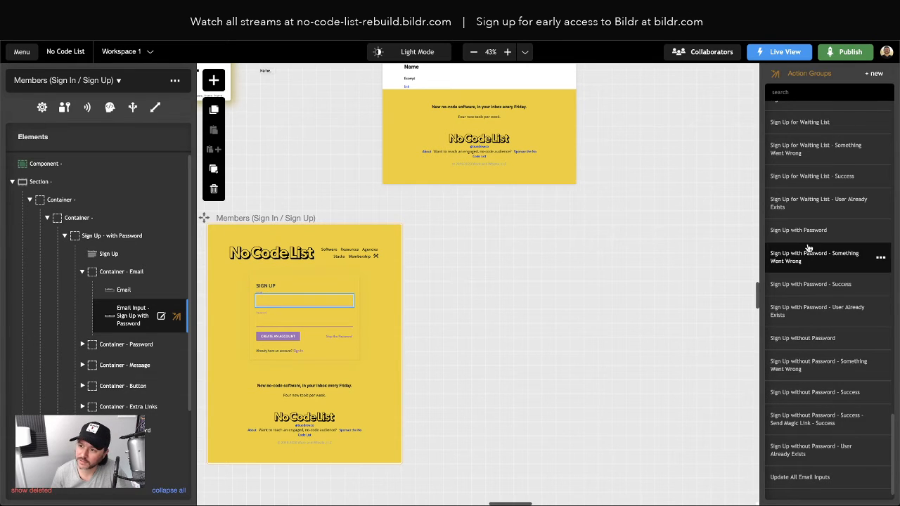
click(782, 232)
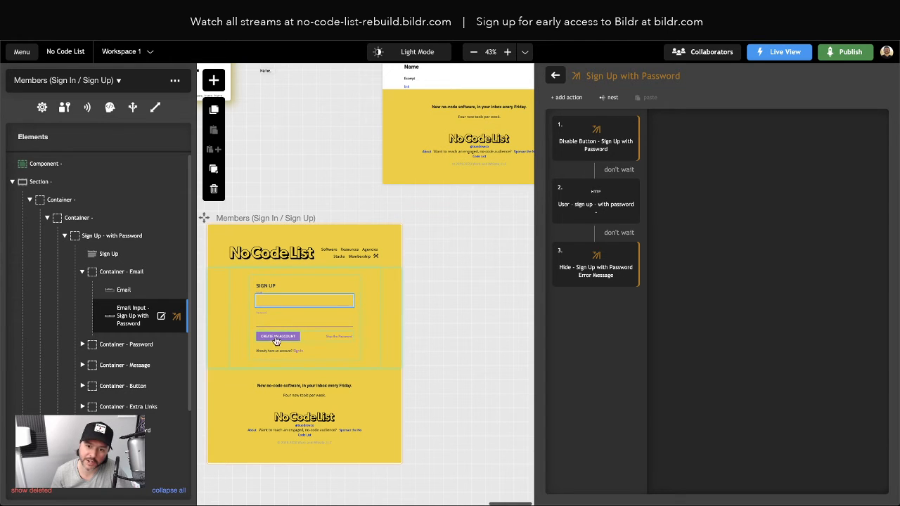
Step: Inspect the Disable Button step's button-text action and the user sign-up step's settings
click(606, 149)
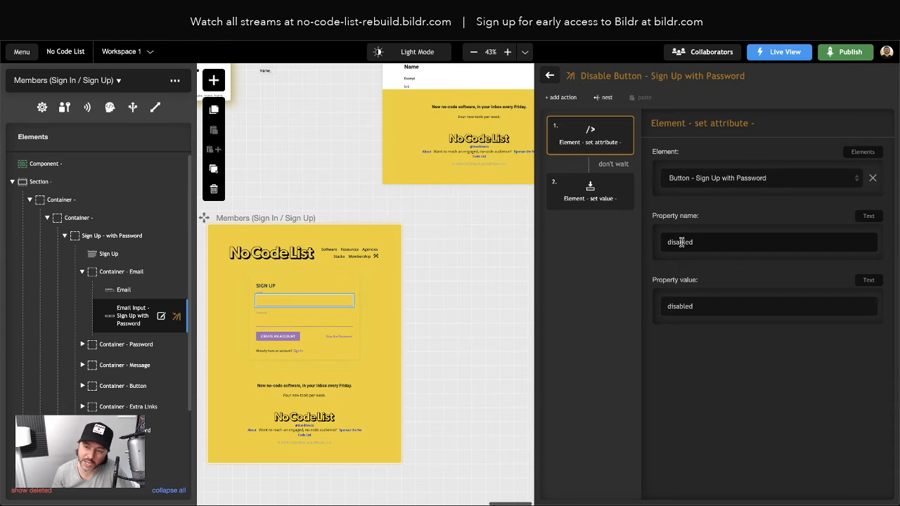
click(592, 201)
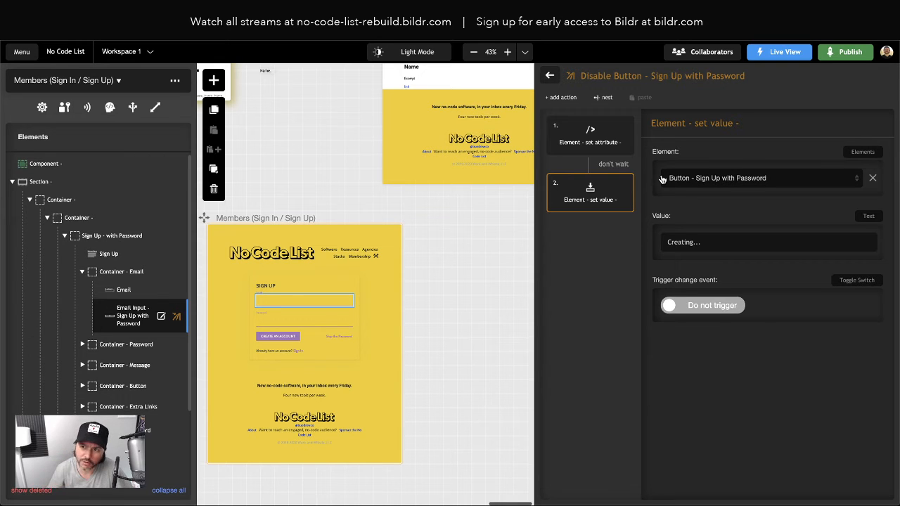
click(548, 76)
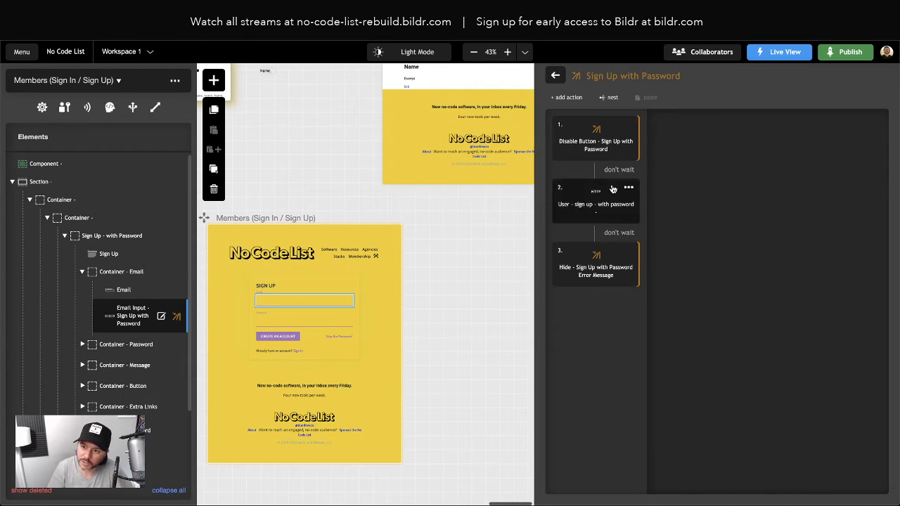
click(587, 205)
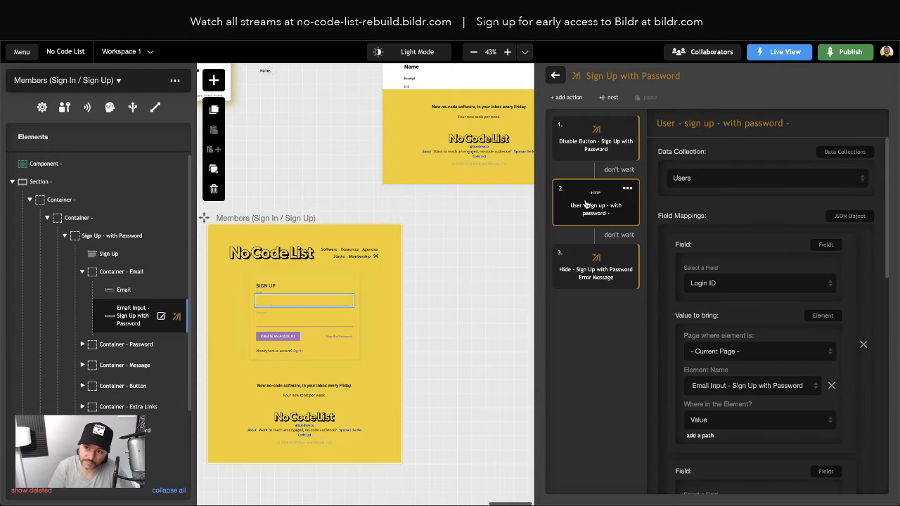
scroll(755, 380, down, 5)
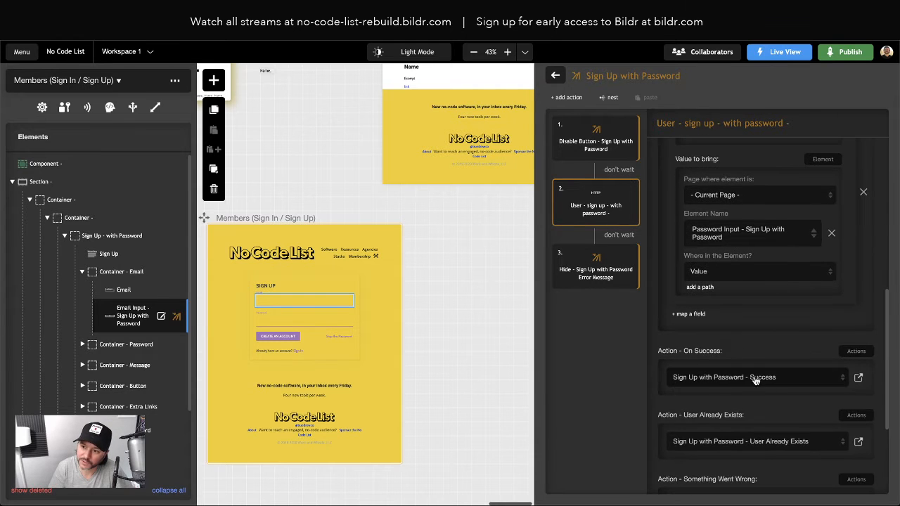
Step: Review the Sign Up with Password - Success group's sign-in step, then return to Action Groups
click(859, 378)
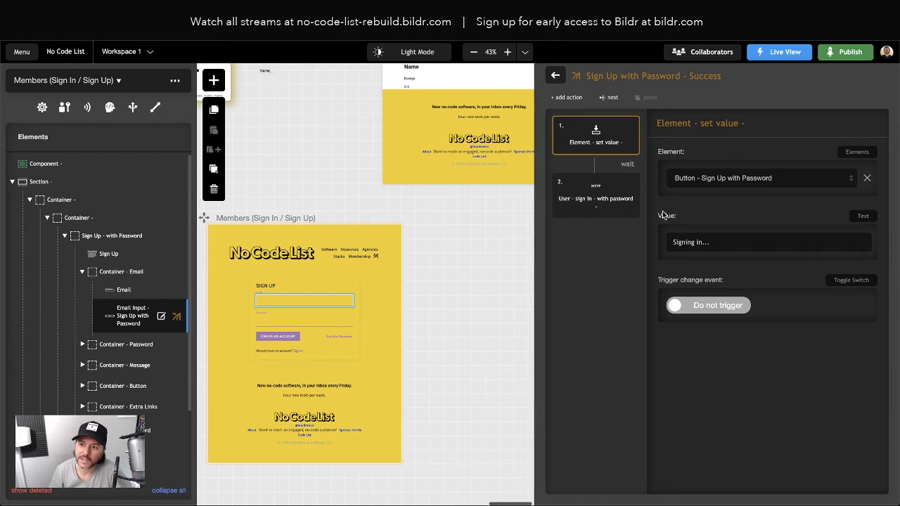
click(590, 197)
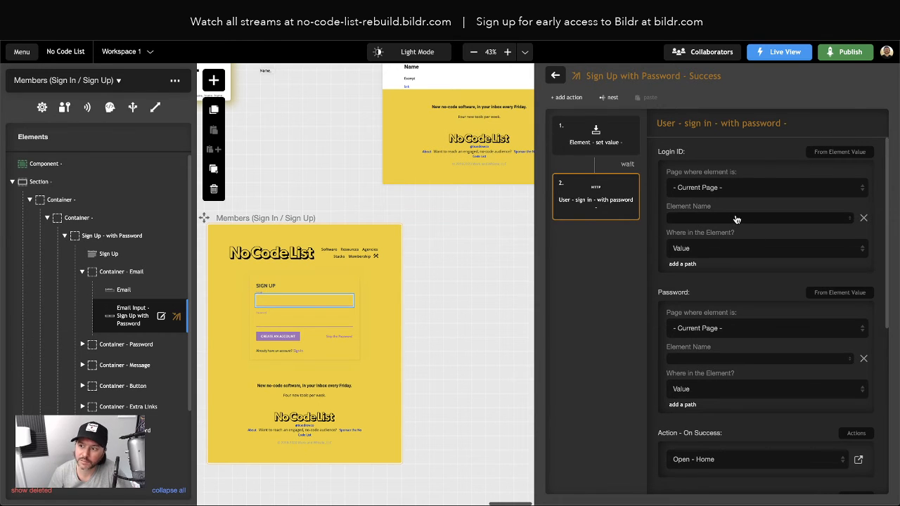
click(555, 76)
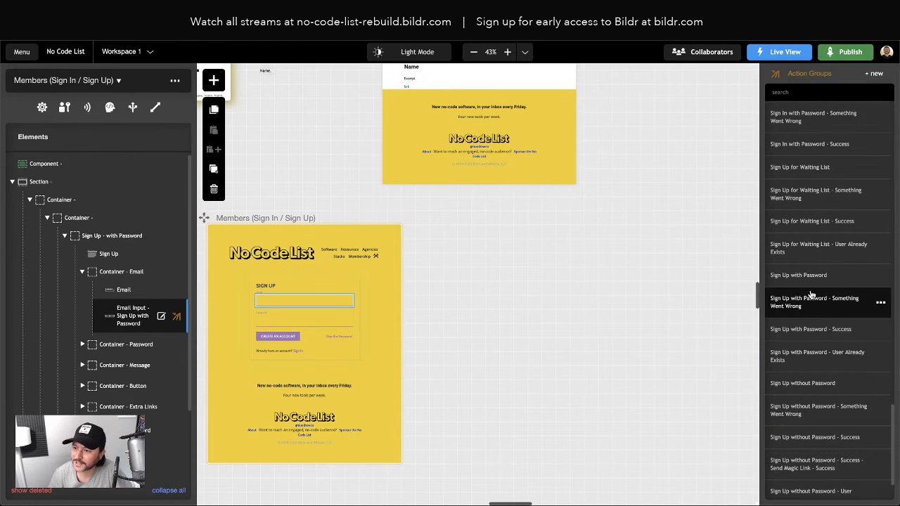
Step: Inspect the Sign In with Password sign-in step's JSON for its loginID argument, closing it unsaved
scroll(812, 295, up, 3)
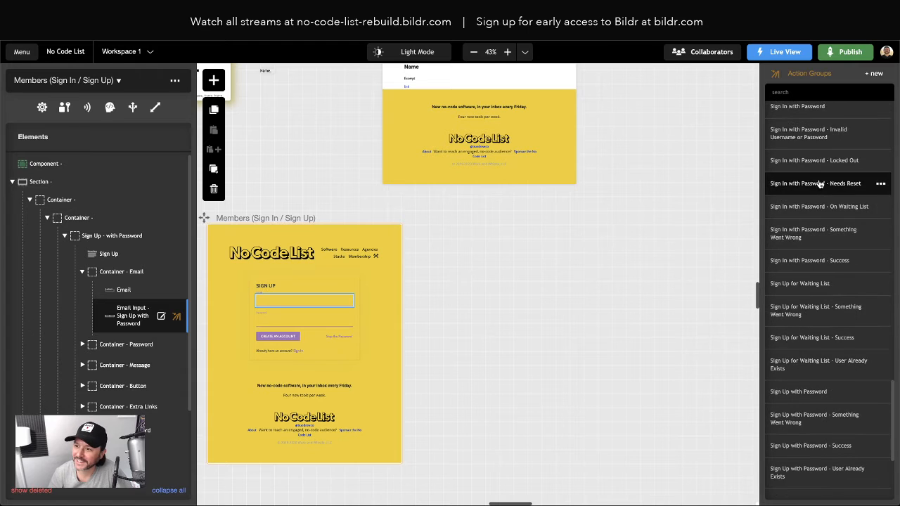
scroll(807, 182, up, 3)
click(807, 163)
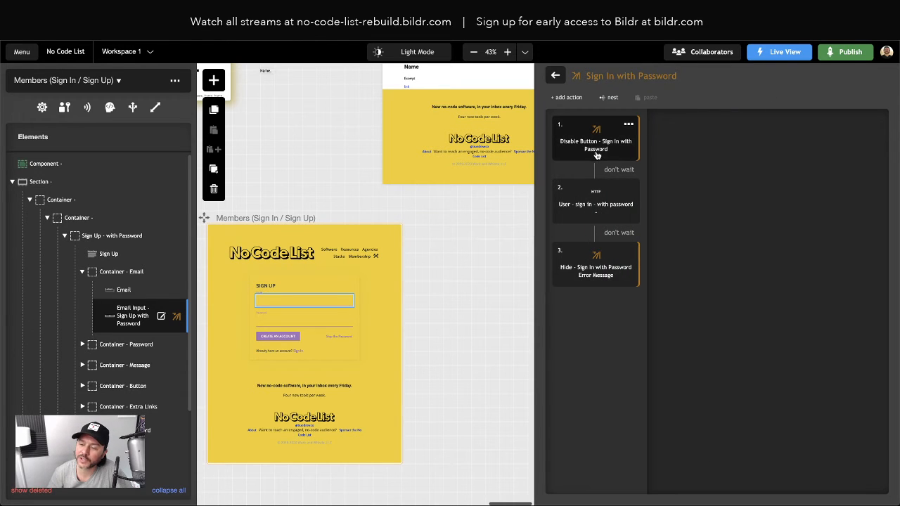
click(599, 204)
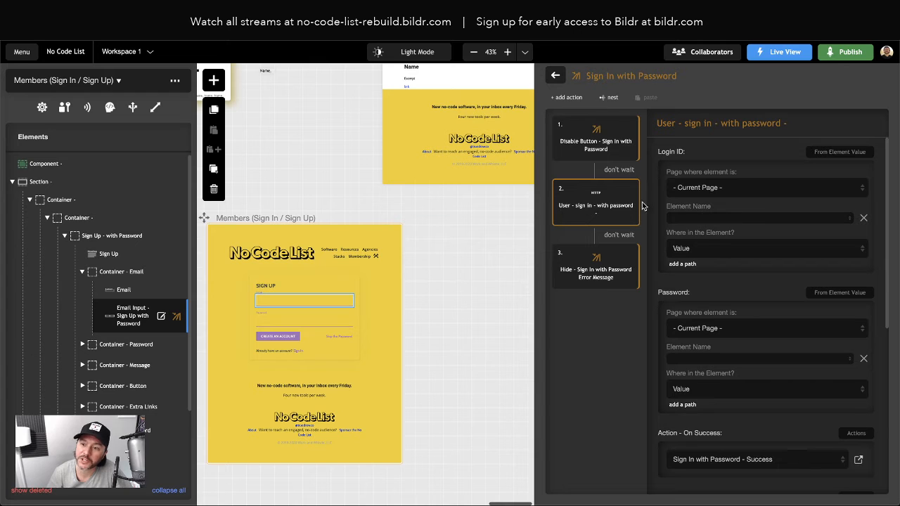
click(627, 189)
click(583, 279)
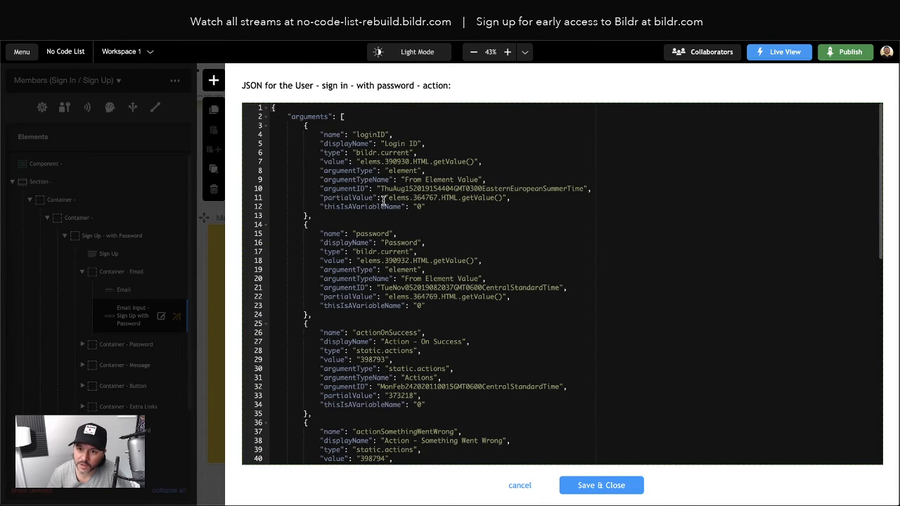
double_click(369, 133)
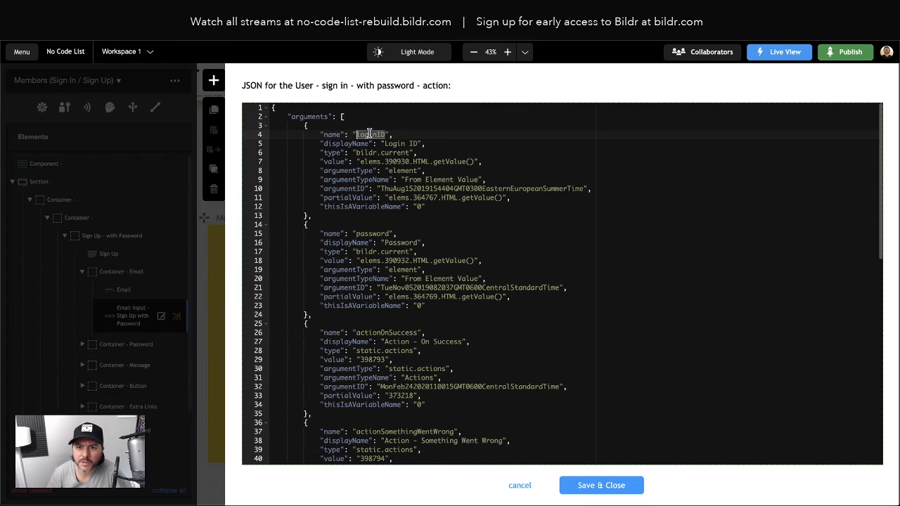
click(521, 486)
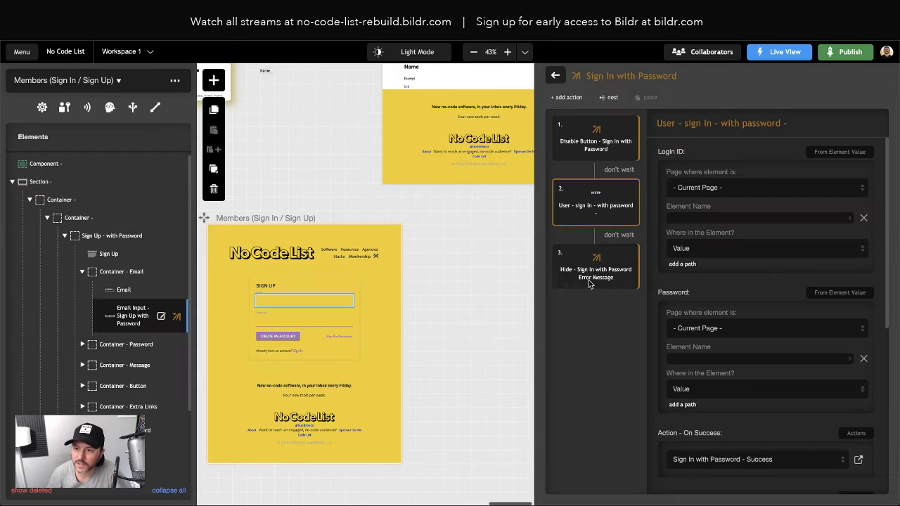
Step: Check the Sign Up with Password step's JSON, noting its login element id 390918
click(556, 75)
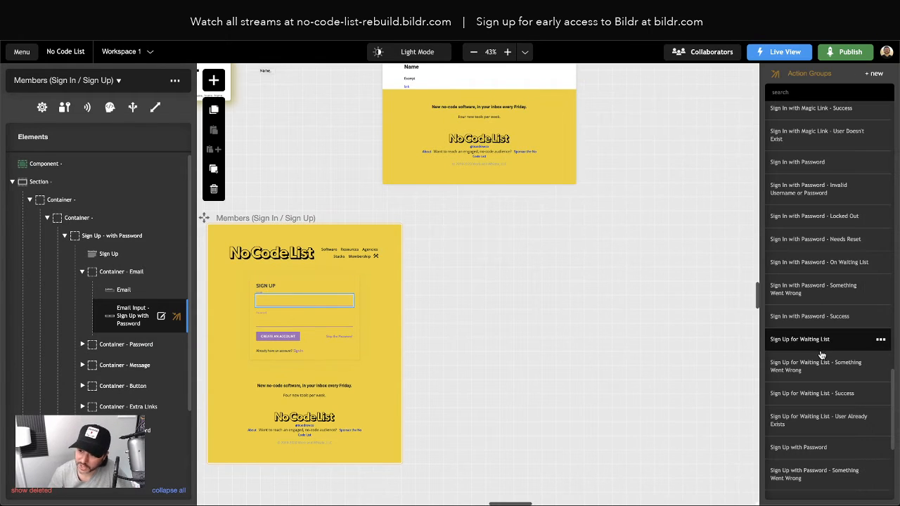
scroll(819, 356, down, 1)
click(822, 402)
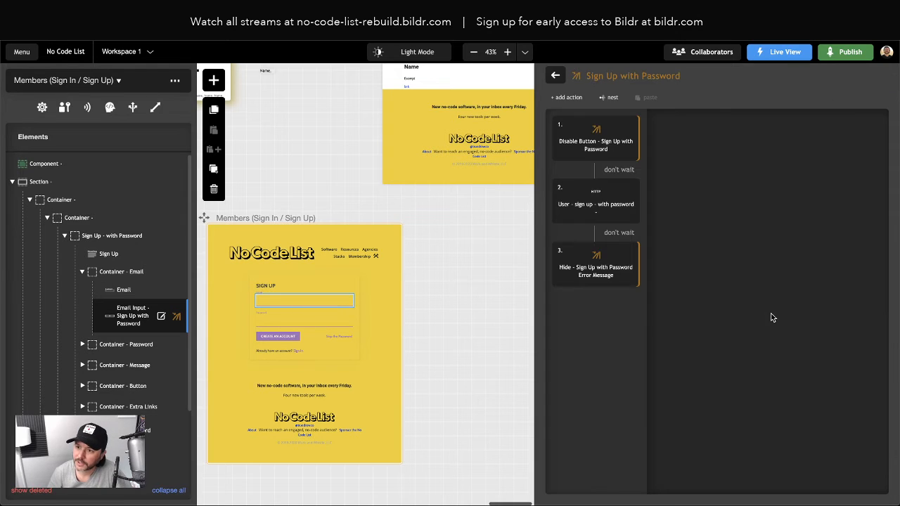
click(587, 206)
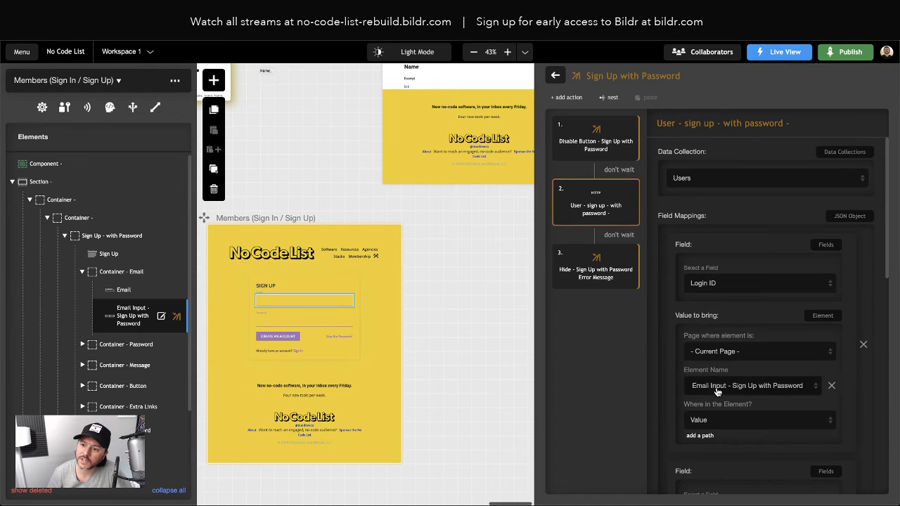
click(627, 190)
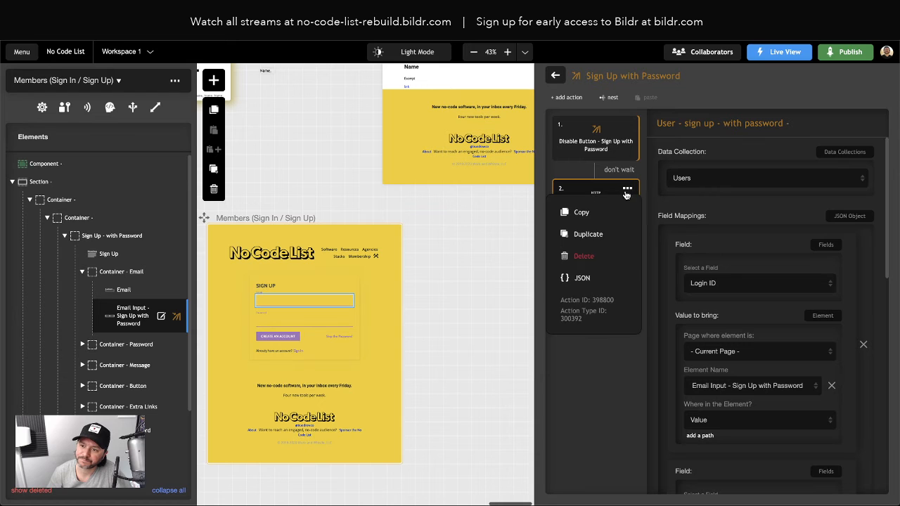
click(585, 280)
scroll(485, 275, down, 5)
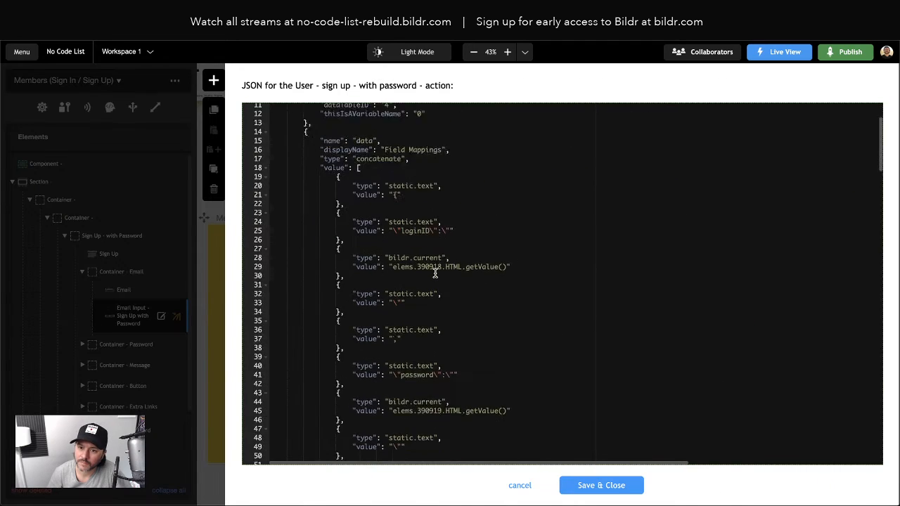
double_click(429, 164)
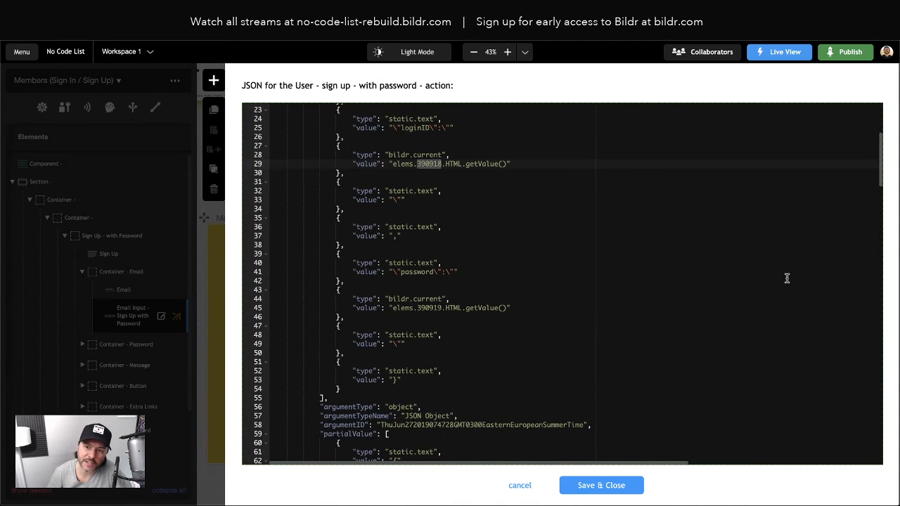
click(517, 485)
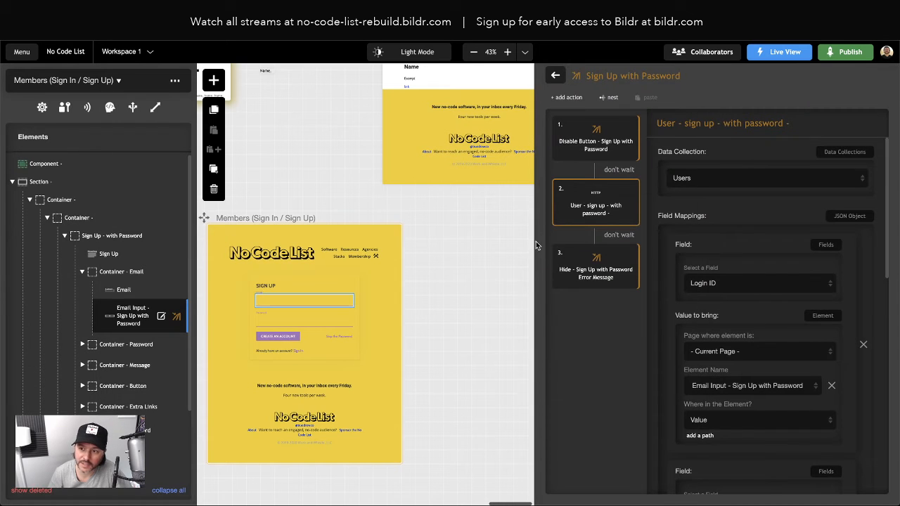
Step: Recheck the Sign In with Password action's JSON, noting Login ID element id 390930
click(562, 75)
scroll(767, 179, up, 2)
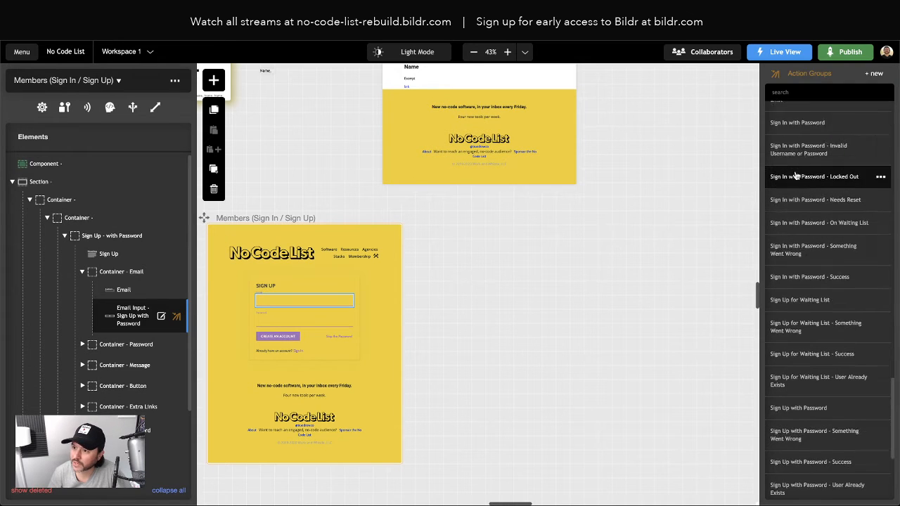
click(766, 176)
click(603, 204)
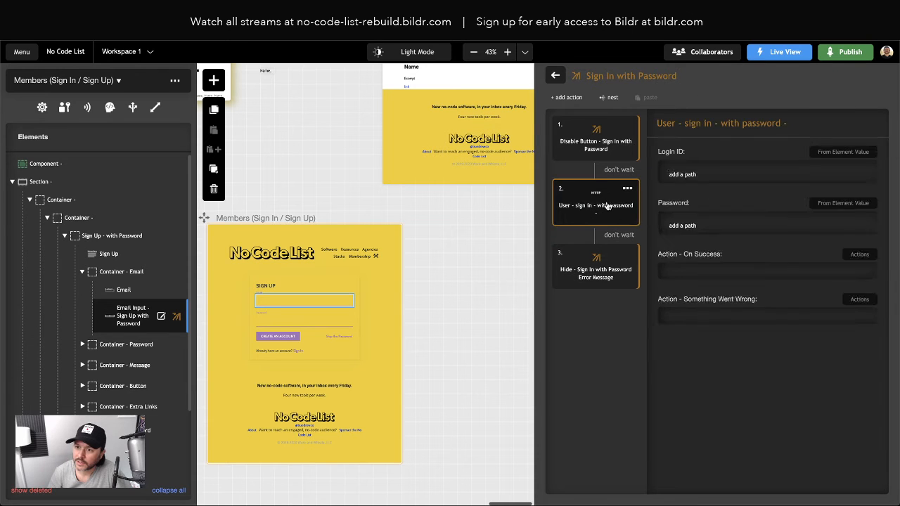
click(630, 191)
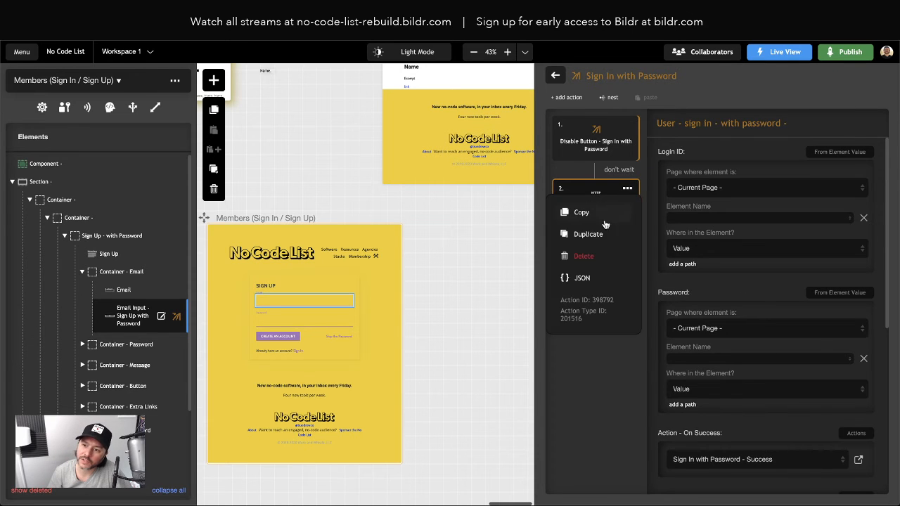
click(585, 280)
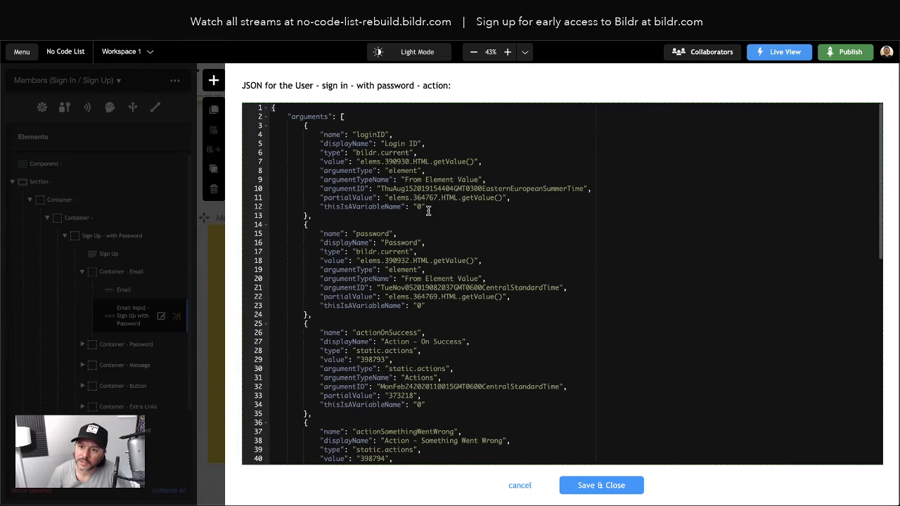
double_click(394, 163)
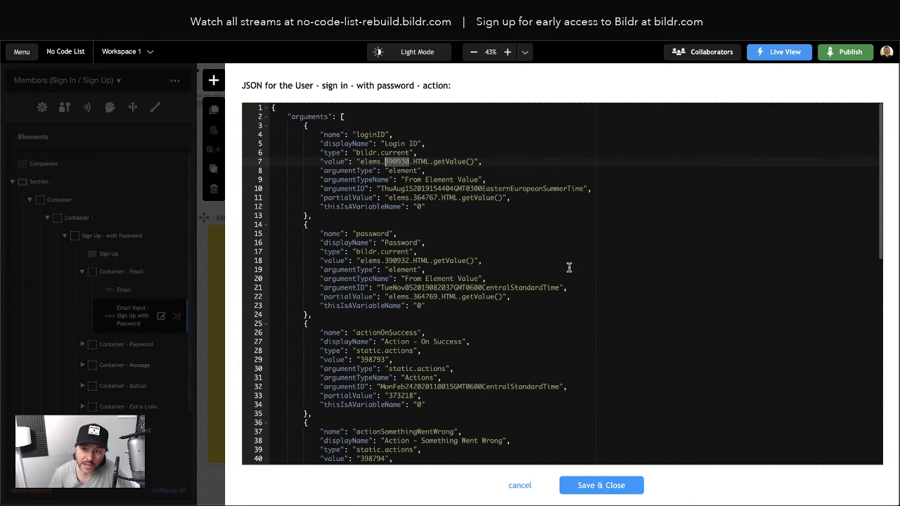
click(520, 486)
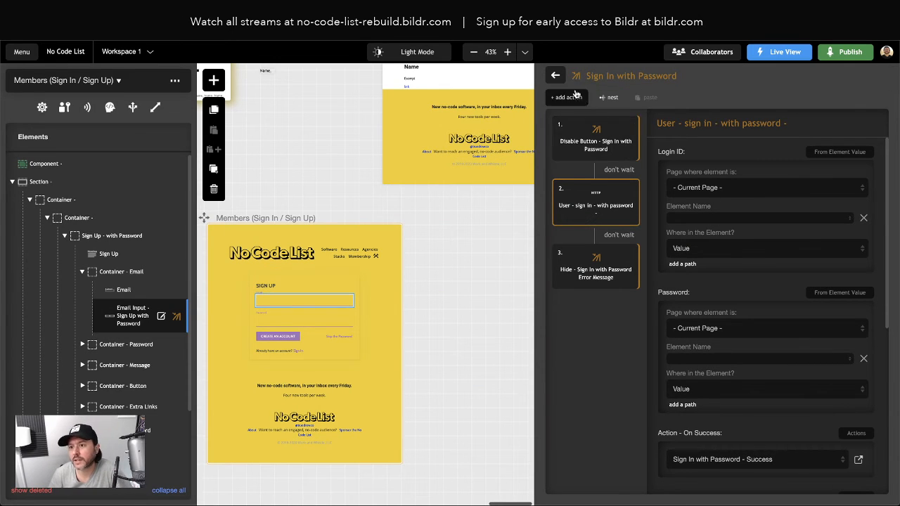
Step: Check the Sign Up with Password - Success sign-in action's JSON, noting Login ID element 390918
click(556, 76)
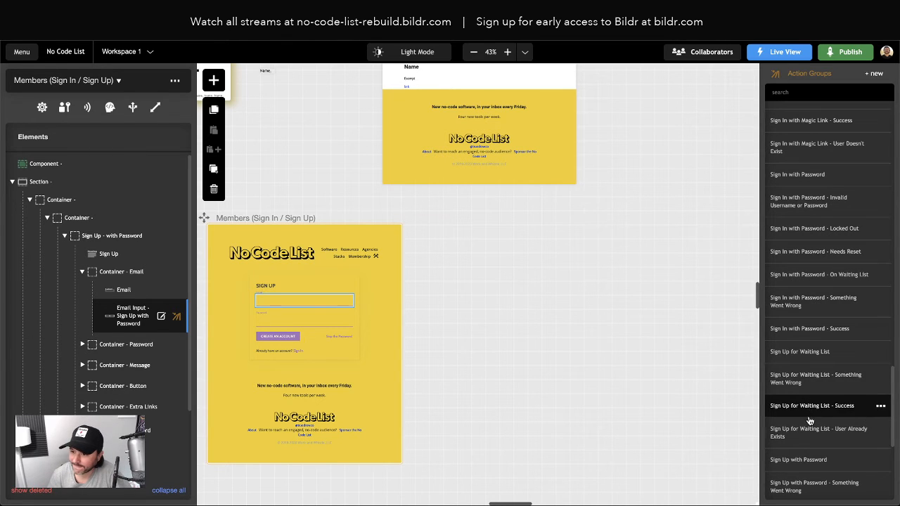
scroll(809, 420, down, 5)
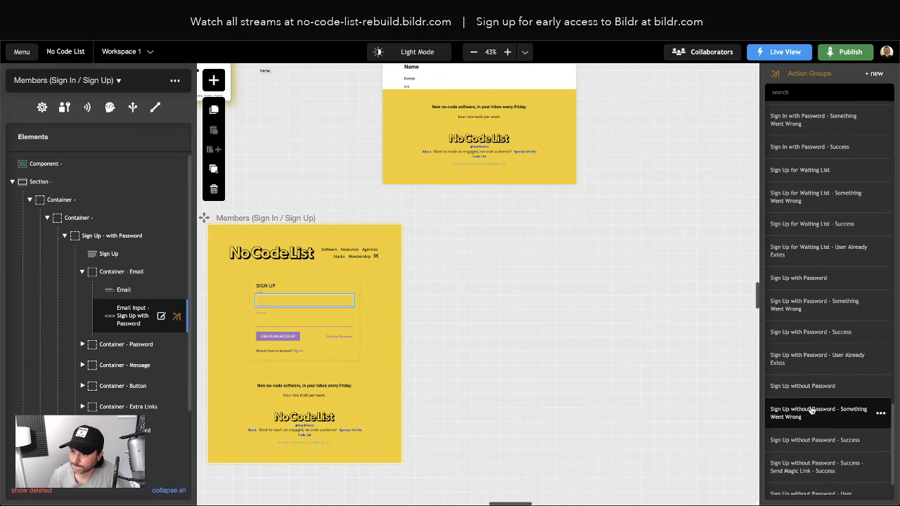
click(804, 335)
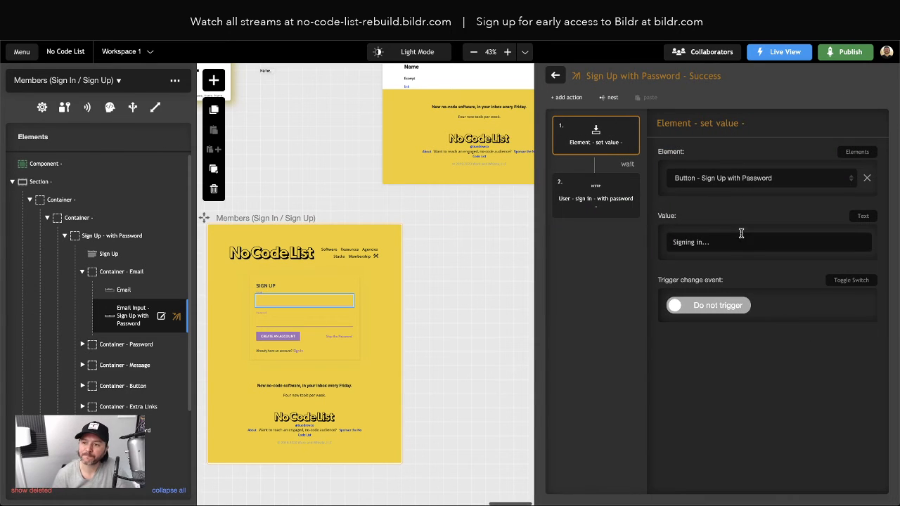
click(590, 199)
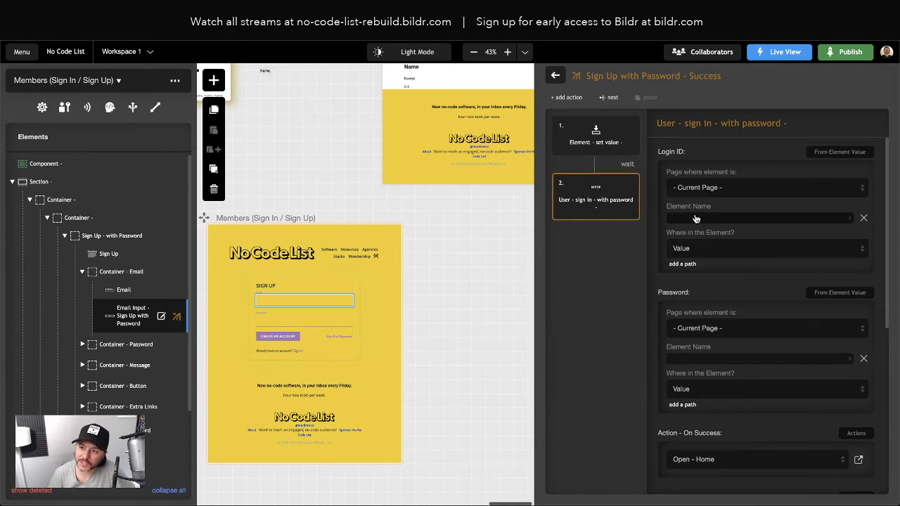
click(628, 184)
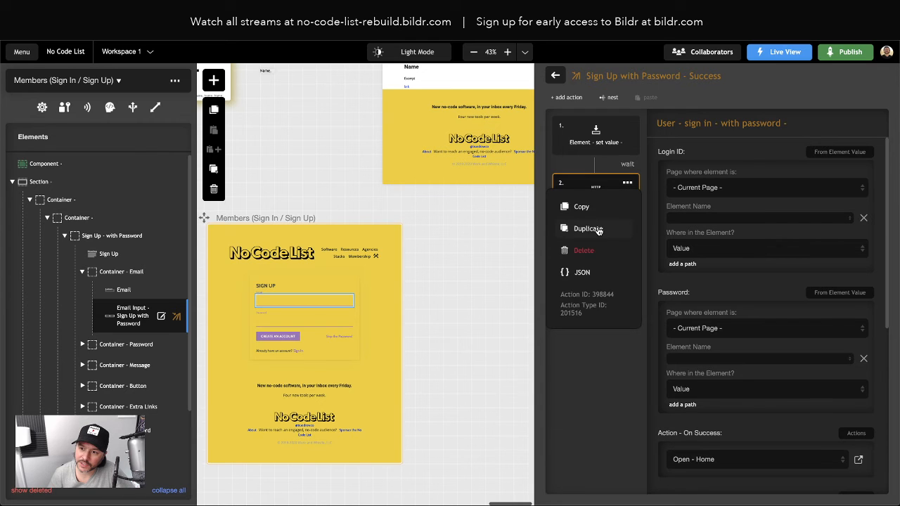
click(583, 273)
double_click(396, 160)
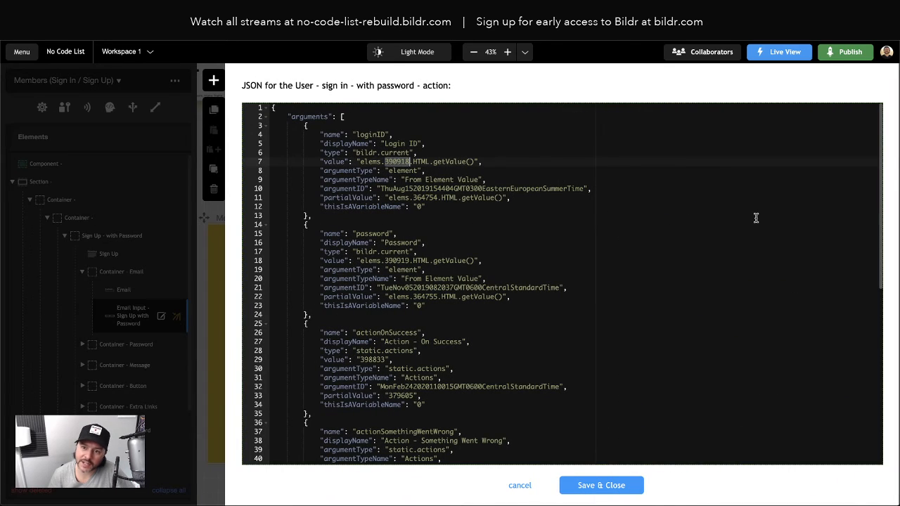
click(520, 485)
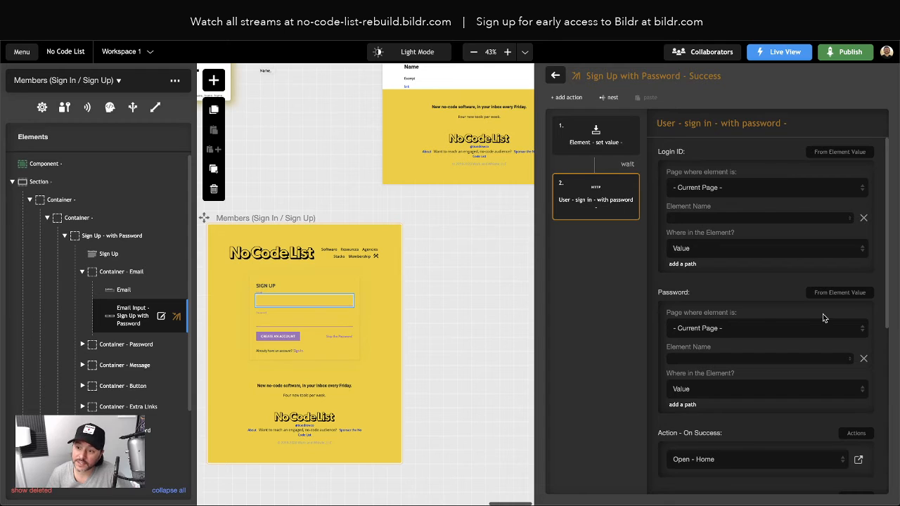
Step: Review the Open - Home action's settings, then switch to the live No Code List page
scroll(813, 331, down, 5)
scroll(810, 328, up, 2)
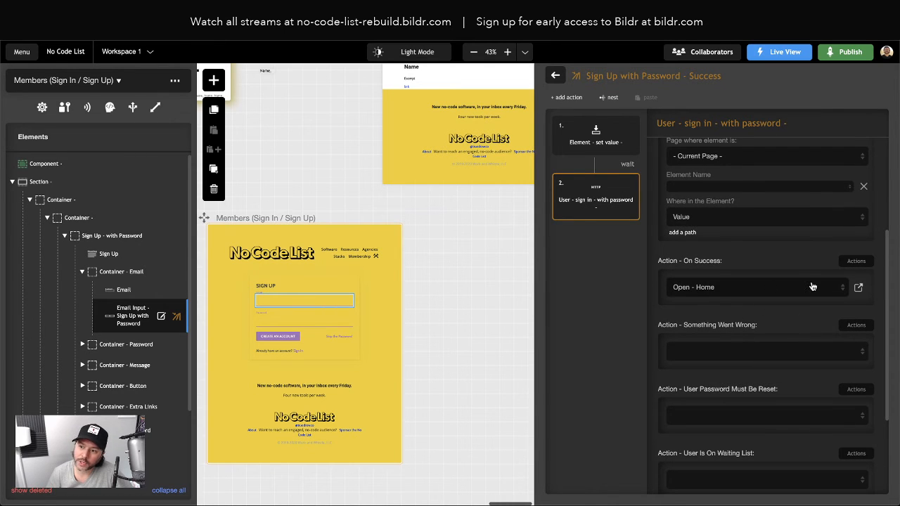
click(859, 288)
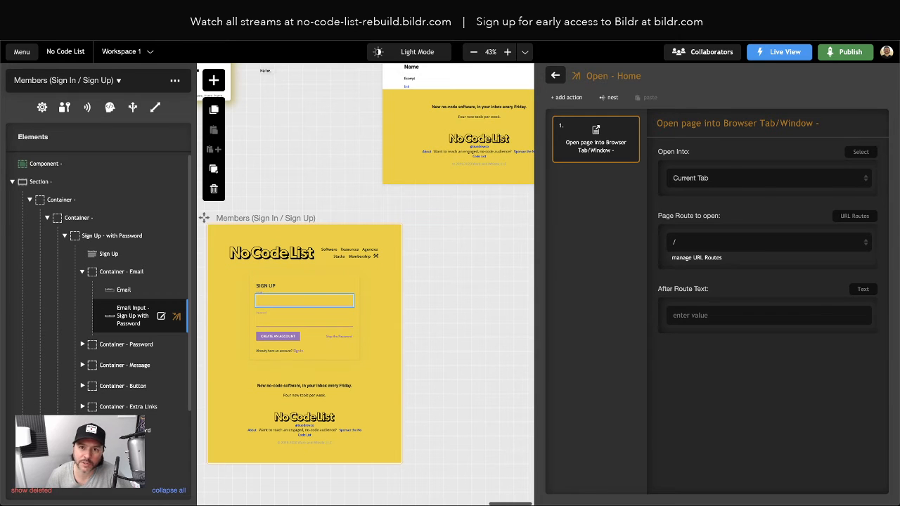
click(234, 34)
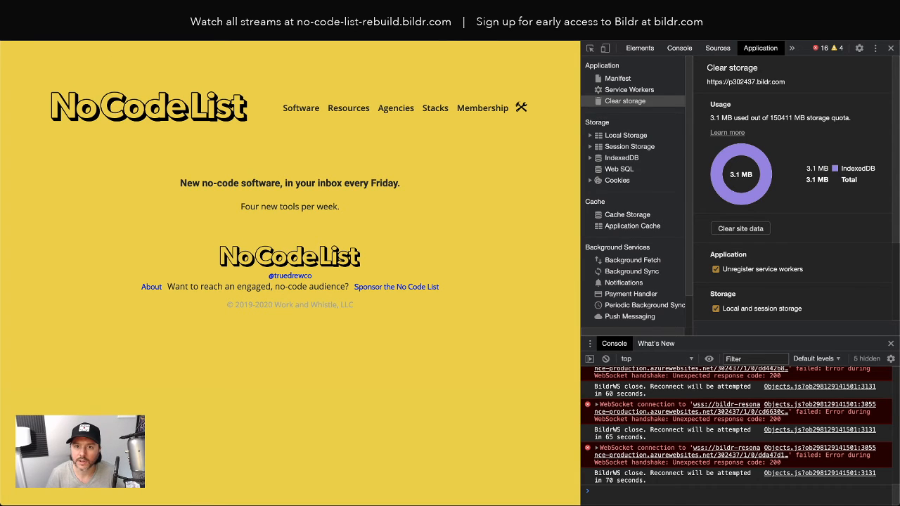
Step: Reload the live page and unhide the sign-up form by deleting class css_311413 in DevTools
key(super+r)
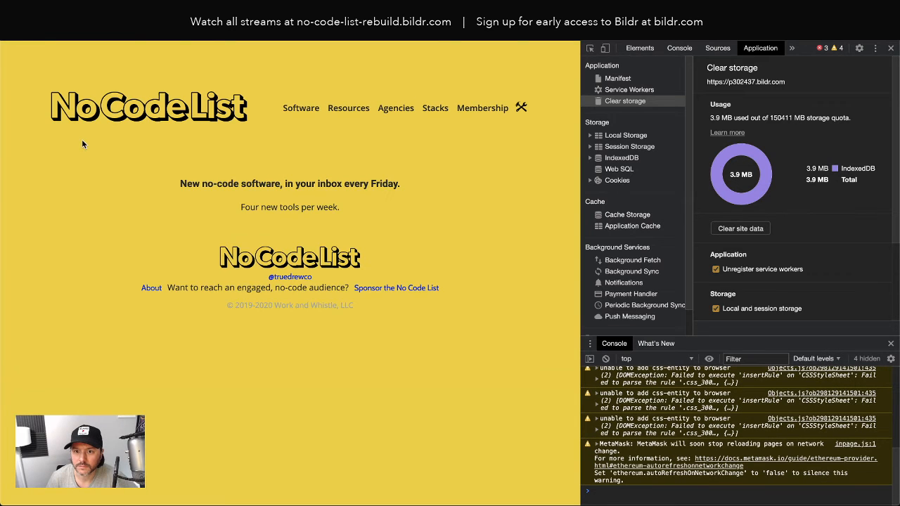
right_click(268, 158)
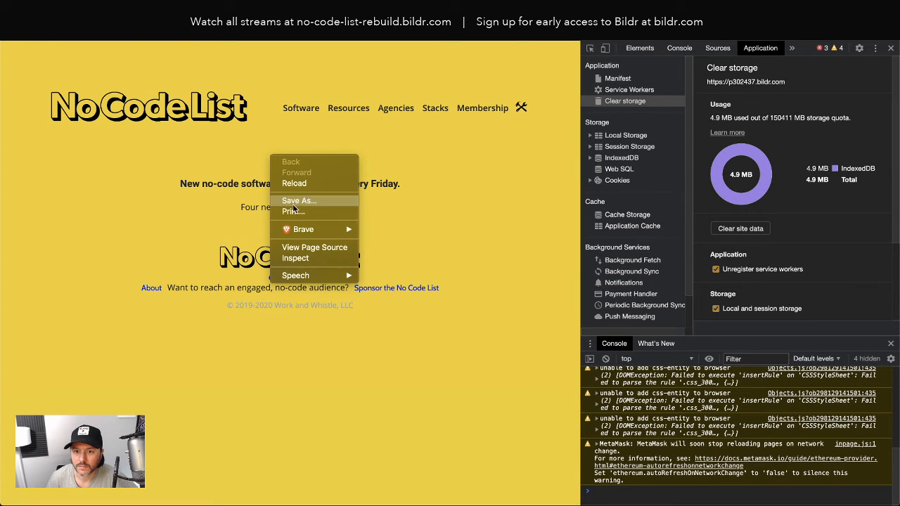
click(299, 258)
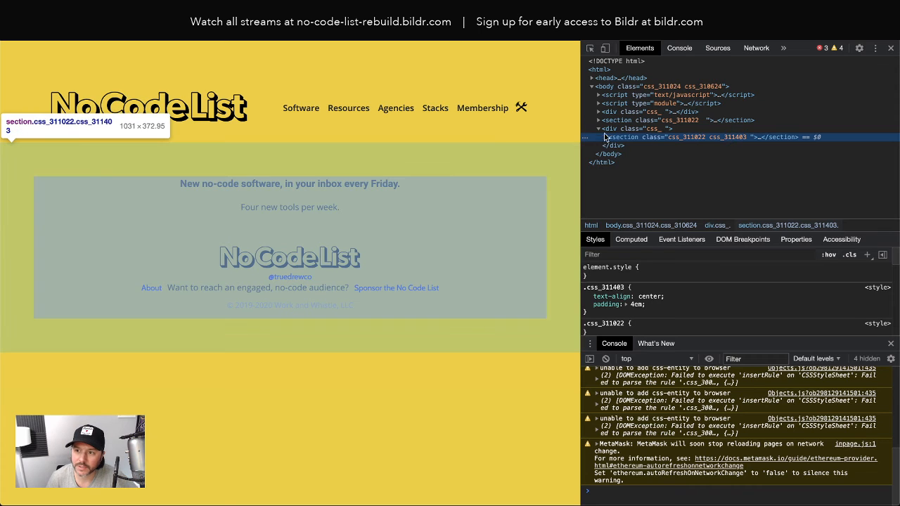
click(598, 121)
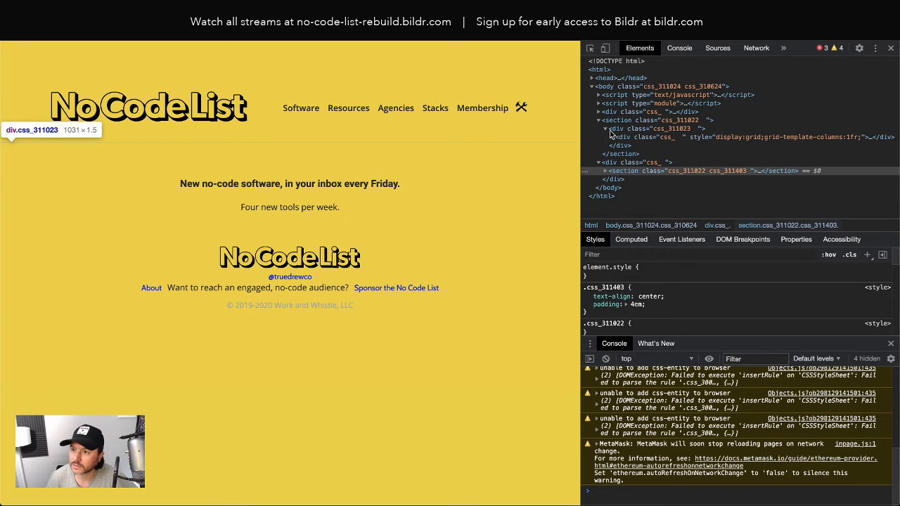
click(613, 138)
click(642, 146)
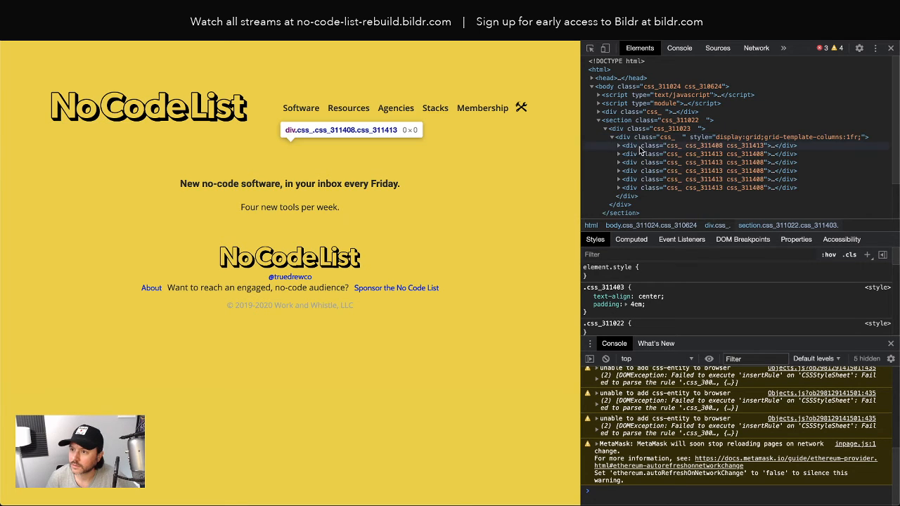
double_click(735, 149)
double_click(740, 147)
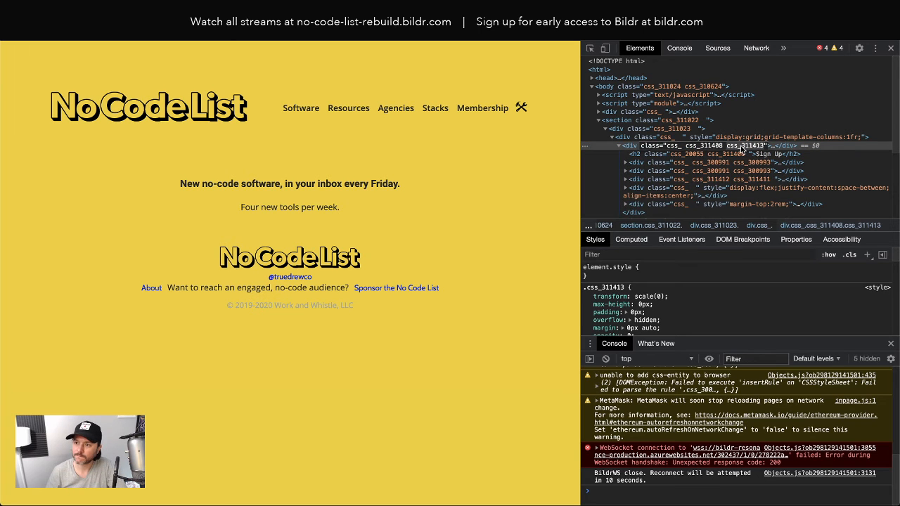
key(BackSpace)
key(BackSpace)
click(746, 124)
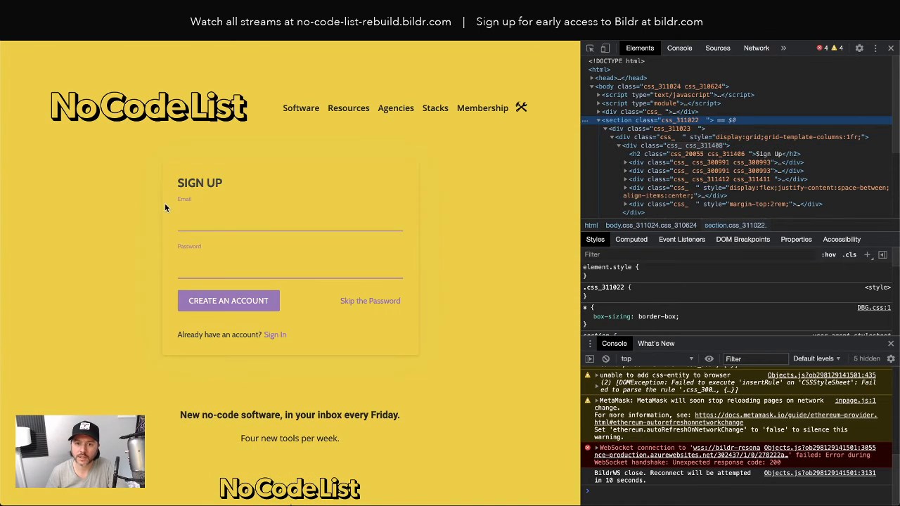
Step: Fill the sign-up form's Email and Password fields with test values
click(210, 223)
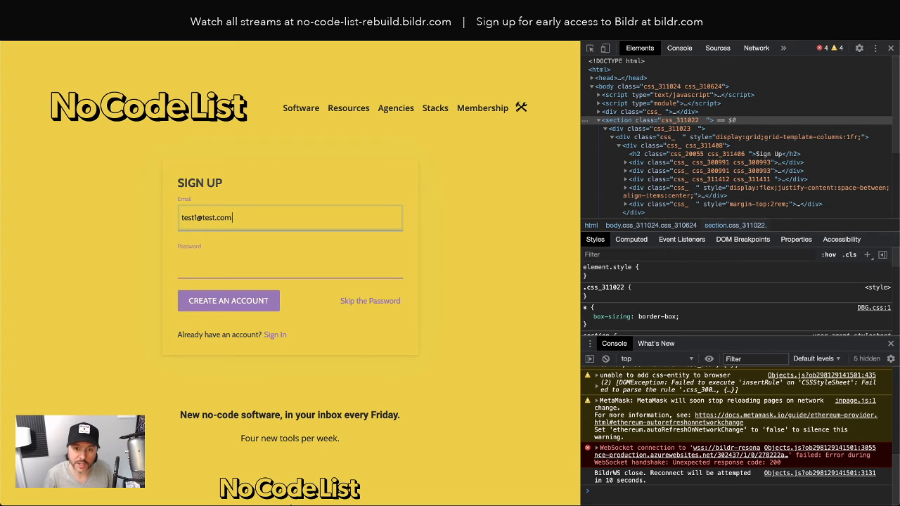
key(Tab)
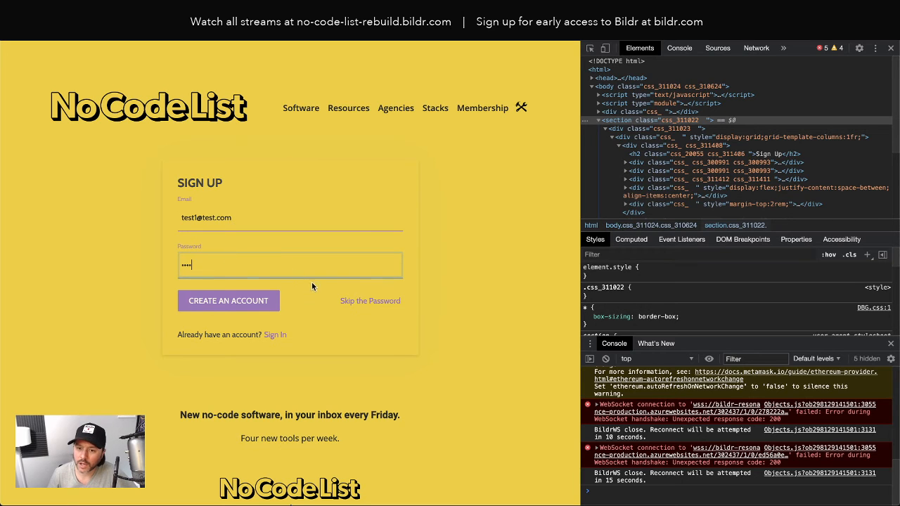
click(756, 48)
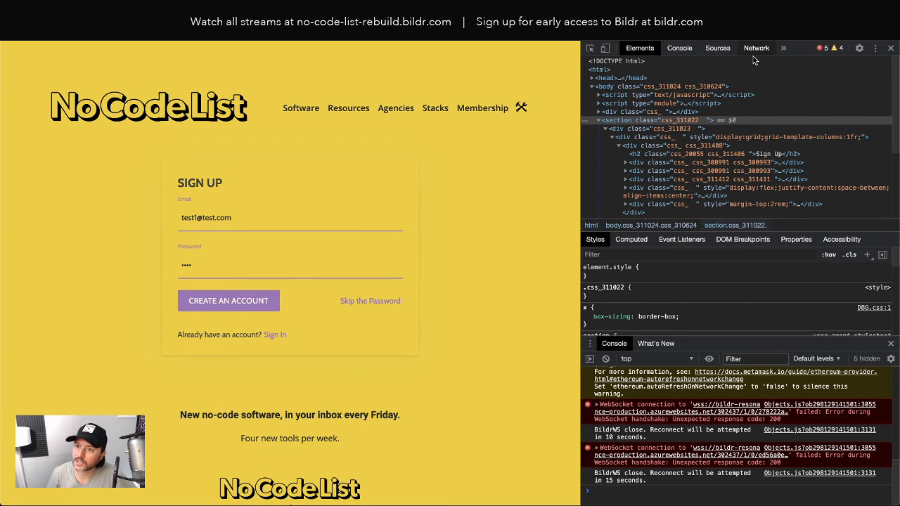
Step: Clear the Network log, submit Create an Account, and dismiss the save-password prompt
click(605, 63)
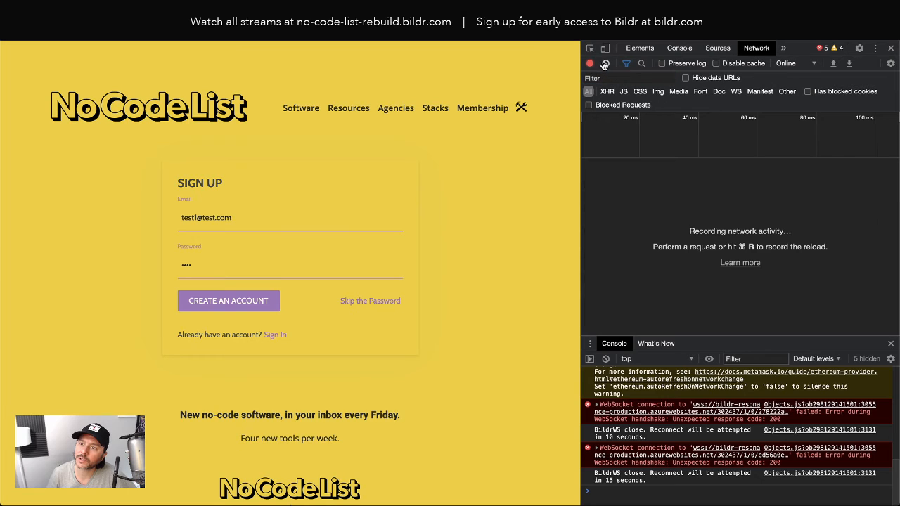
click(192, 303)
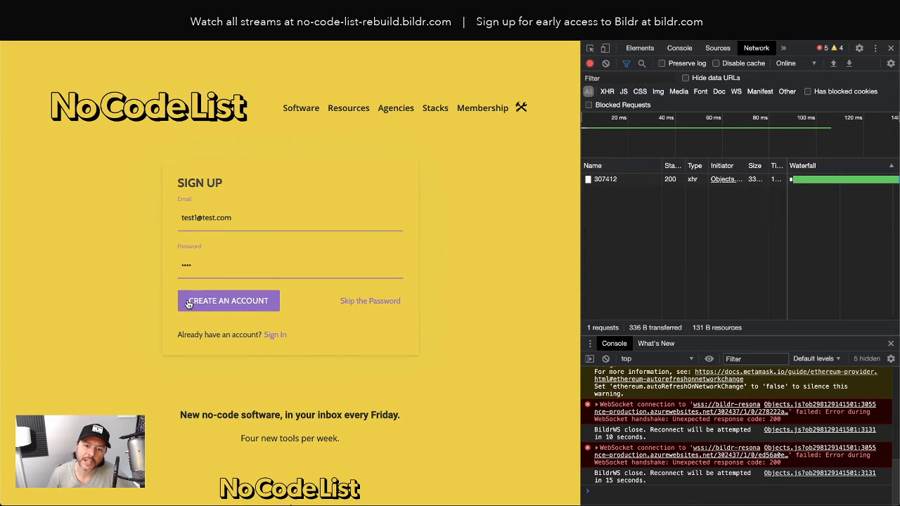
click(224, 303)
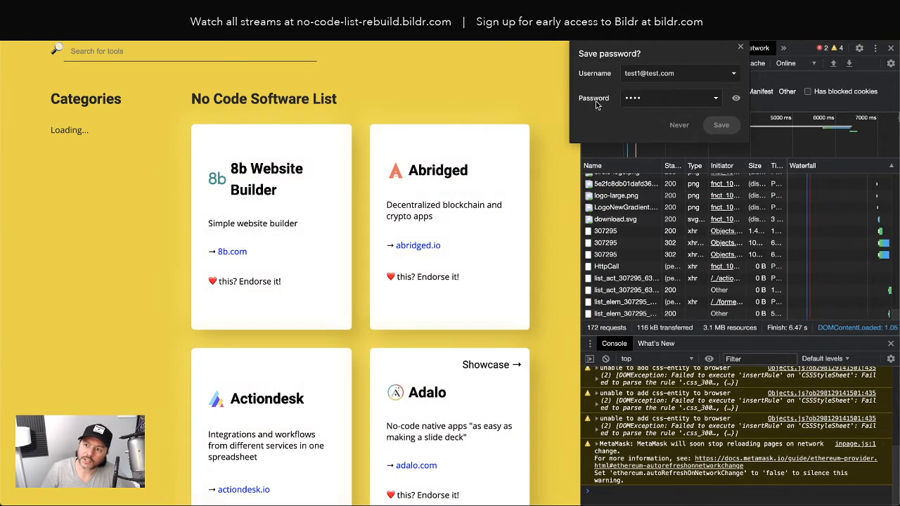
click(446, 68)
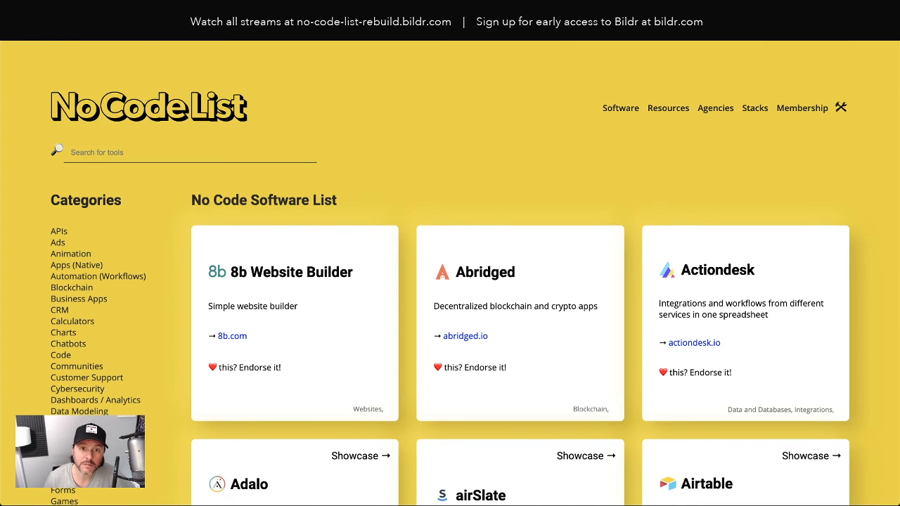
key(ctrl+Tab)
Step: Check the Users collection's Users List for the new account, then close the Data dialog
click(19, 58)
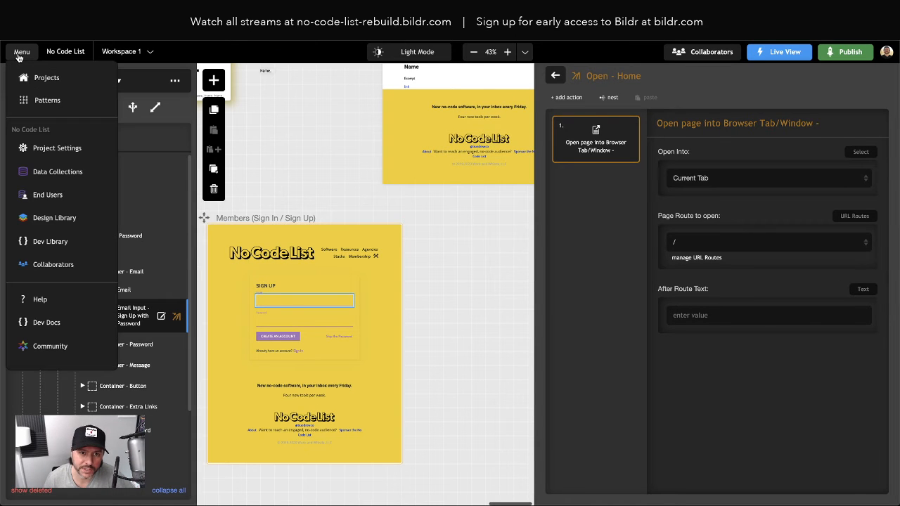
click(49, 197)
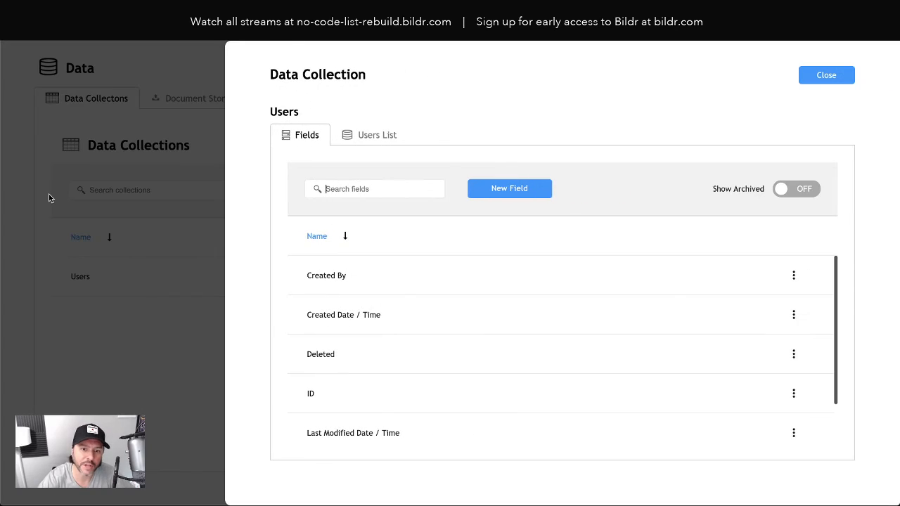
click(379, 136)
click(846, 76)
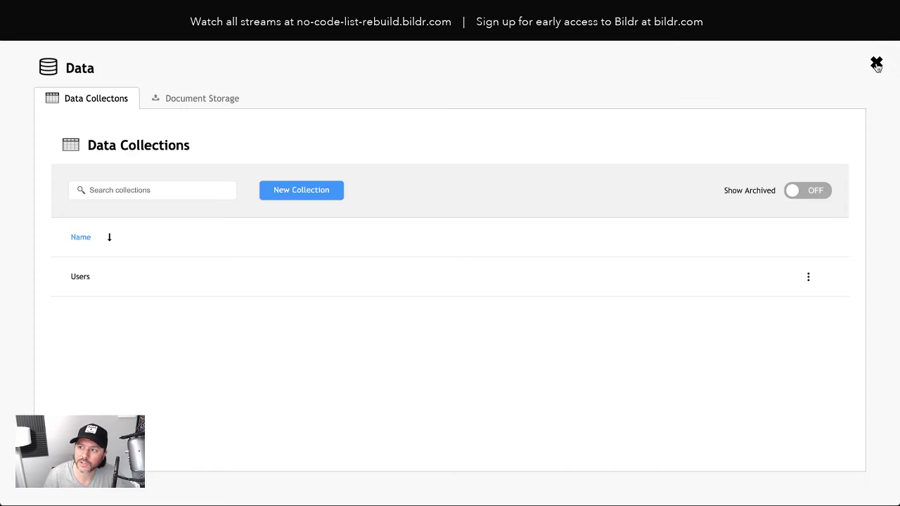
click(876, 64)
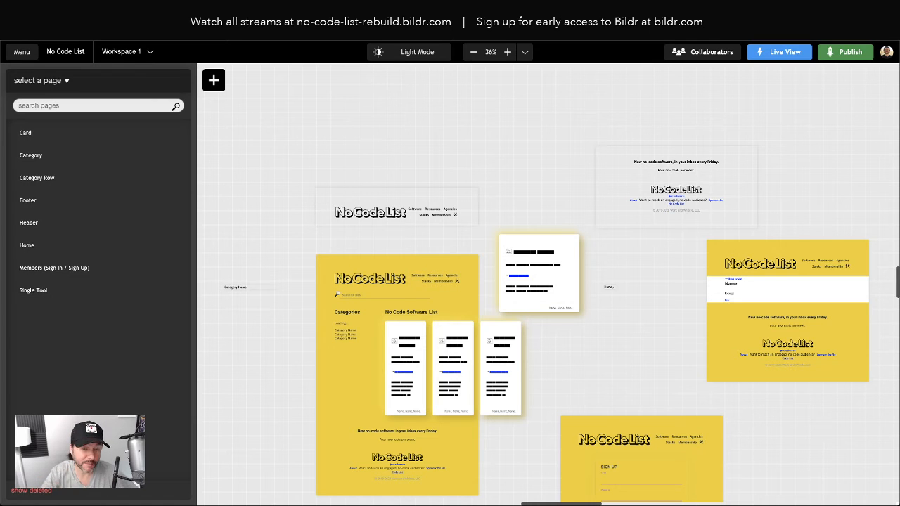
Step: Confirm the test account in the Users collection's Users List via Data Collections, then close the dialogs
click(25, 51)
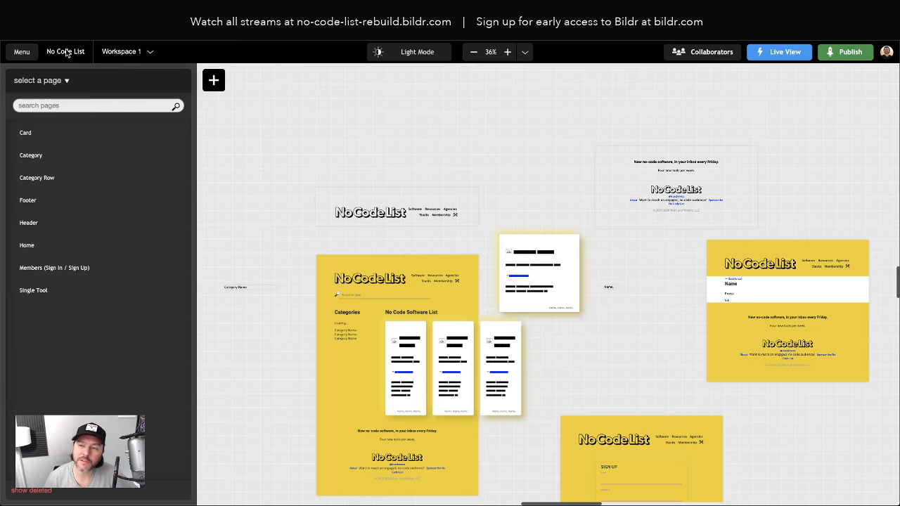
click(25, 52)
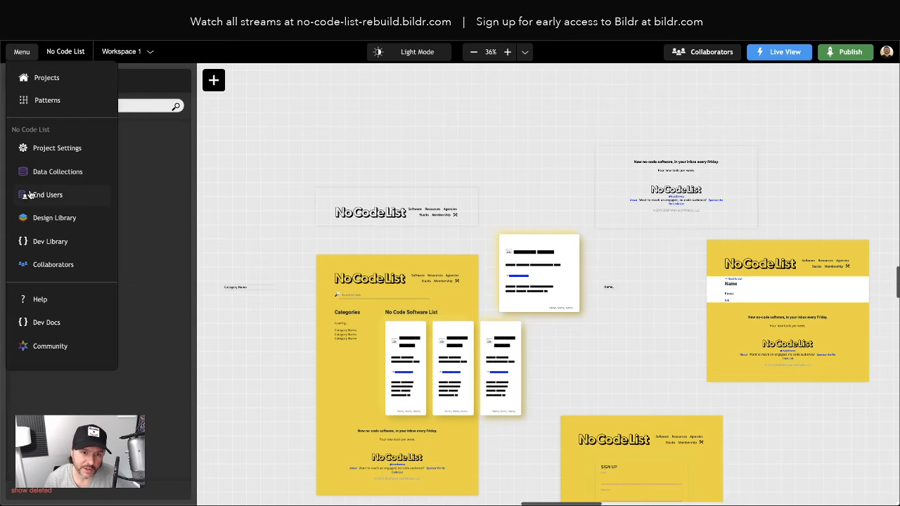
click(60, 173)
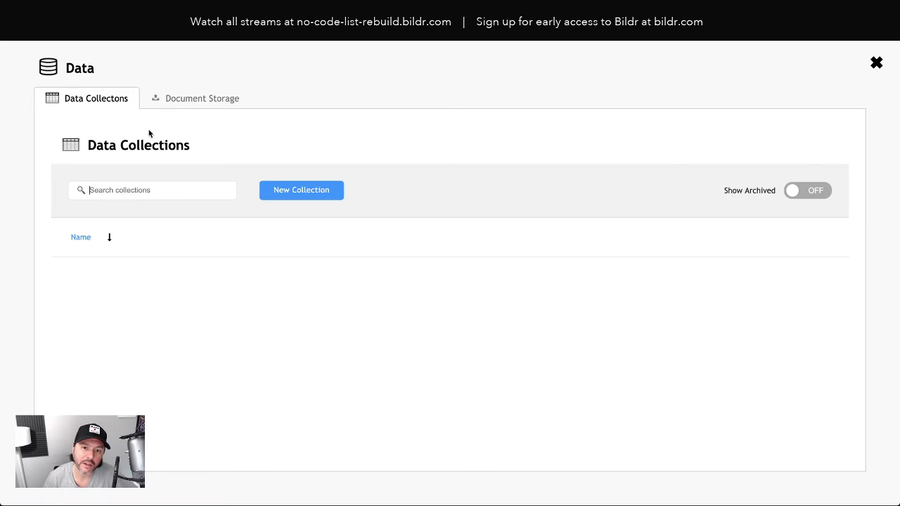
click(136, 279)
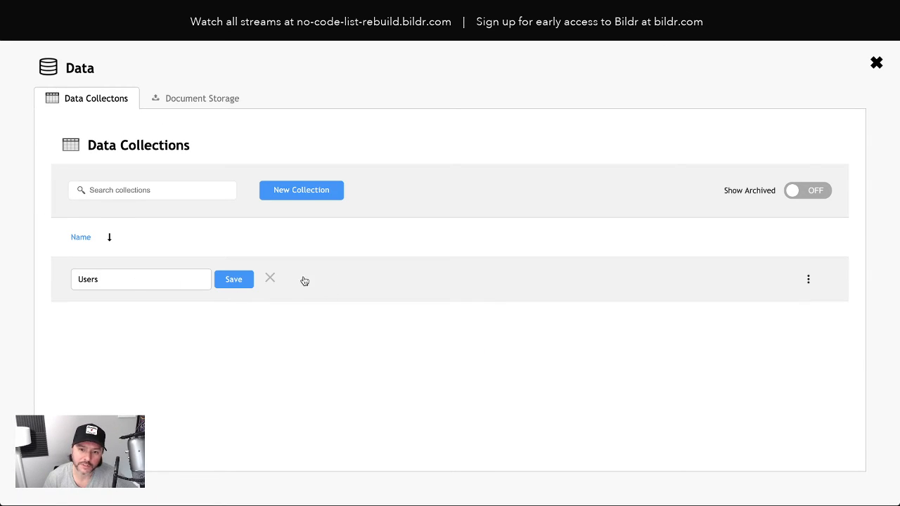
click(239, 280)
click(288, 276)
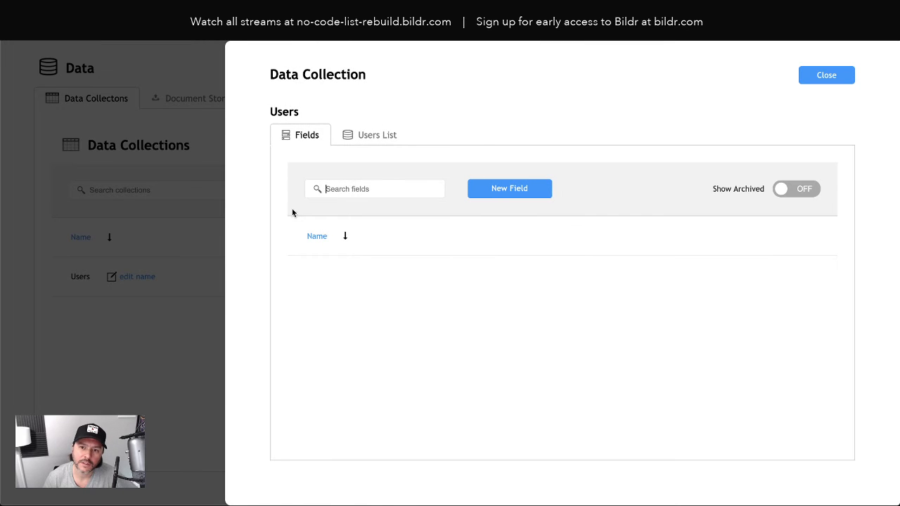
click(364, 139)
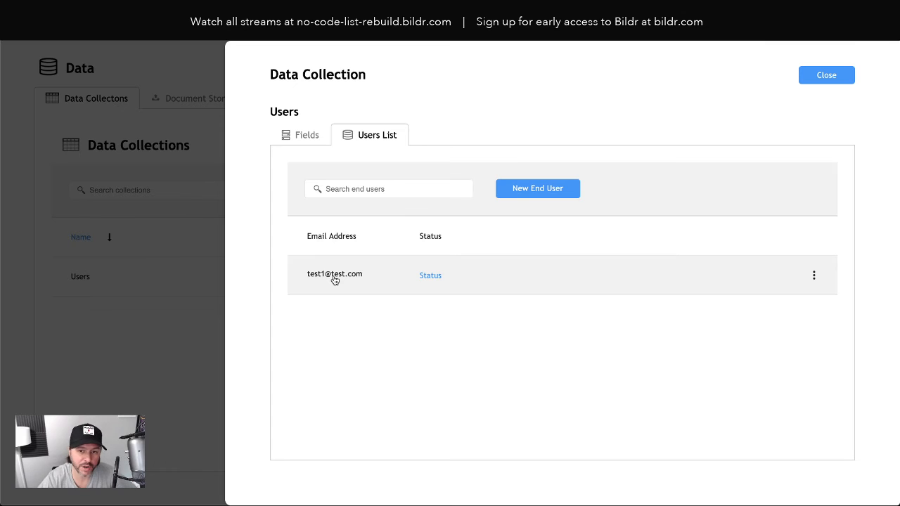
click(843, 78)
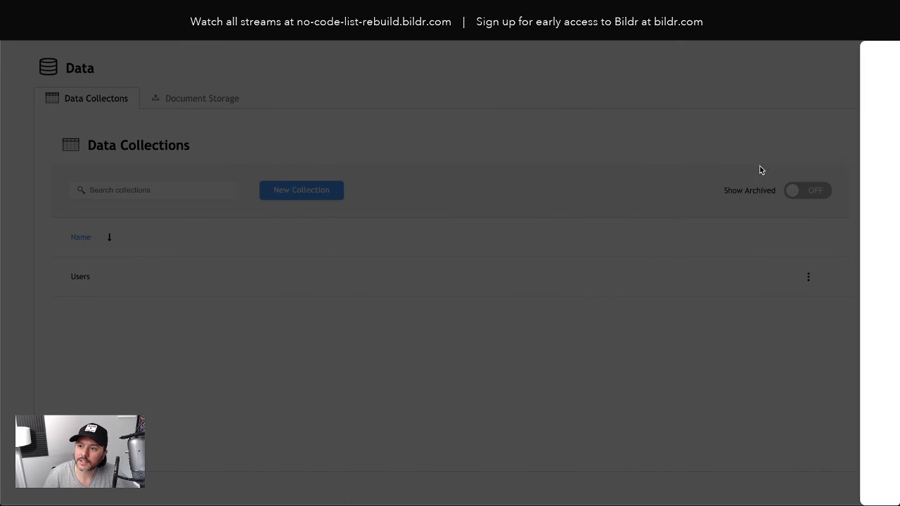
click(875, 64)
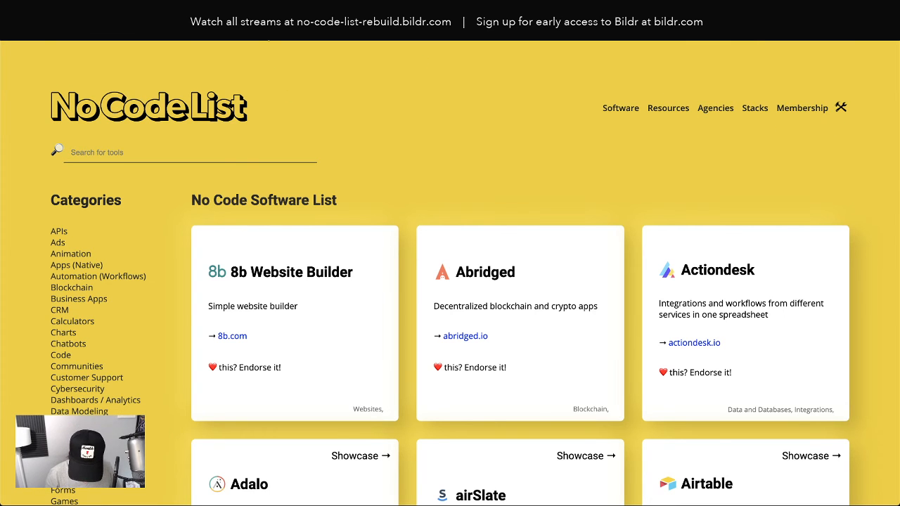
Step: Load the /member route on the live site to test it
text(member)
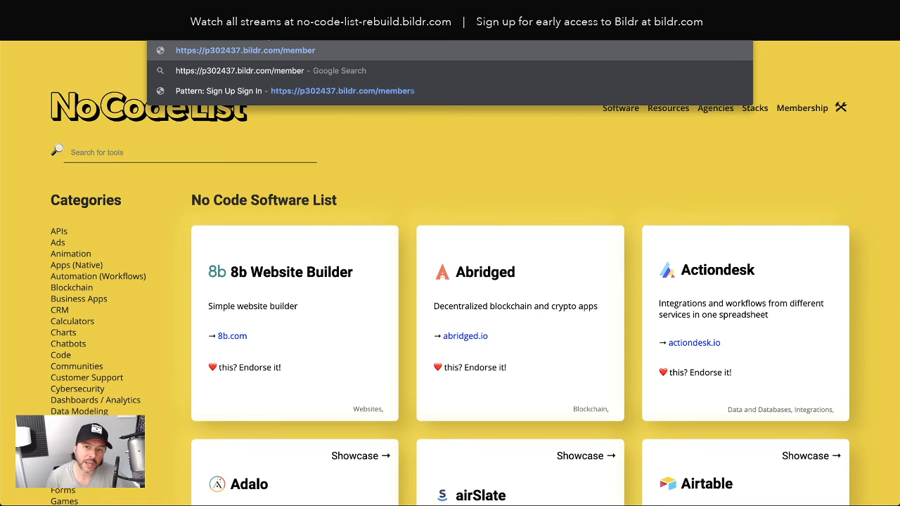
key(Return)
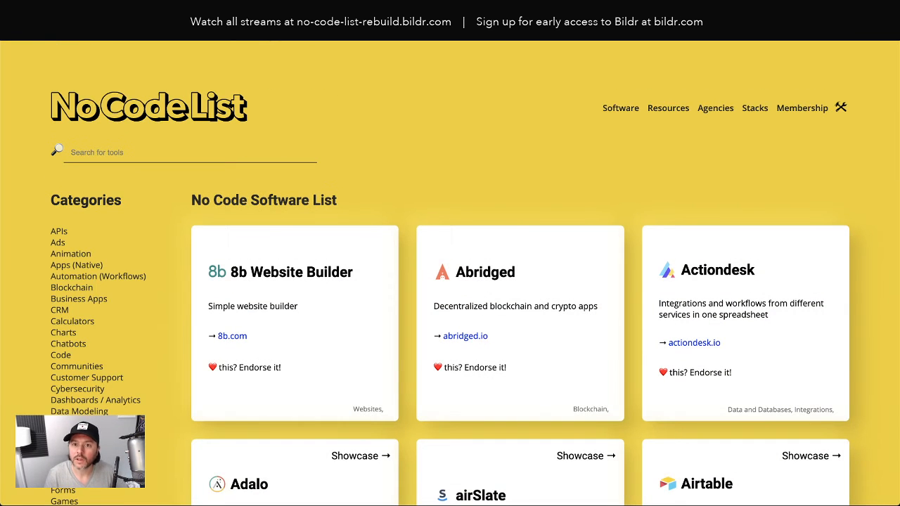
click(171, 9)
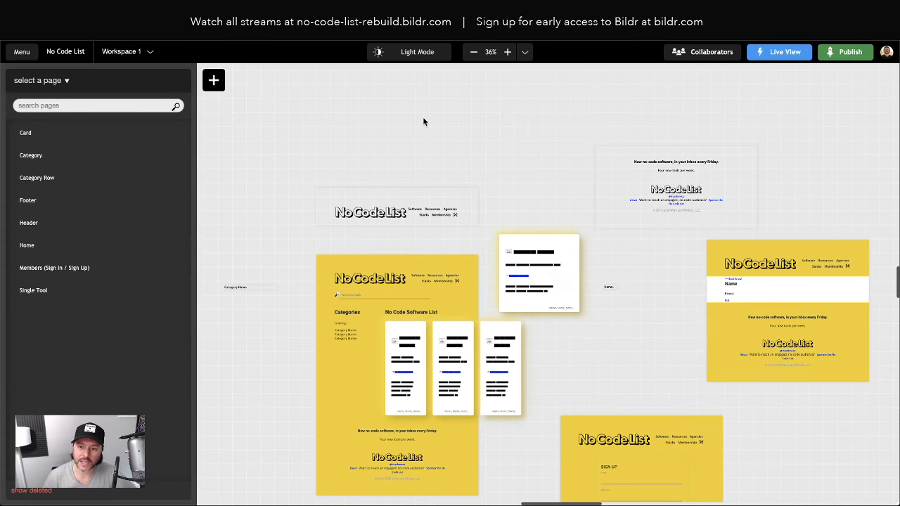
Step: Open the Header page and try the live Membership > Sign In / Sign Up link
scroll(422, 118, right, 1)
scroll(420, 122, right, 2)
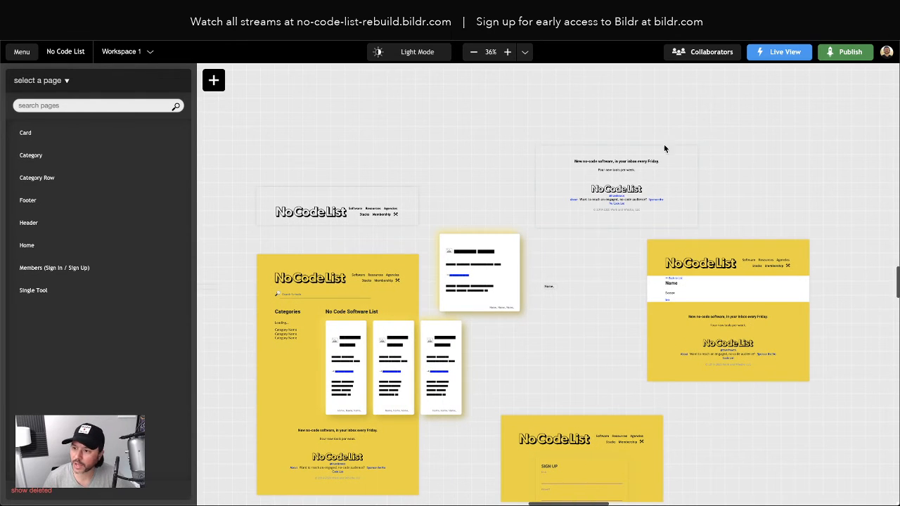
click(384, 217)
click(303, 27)
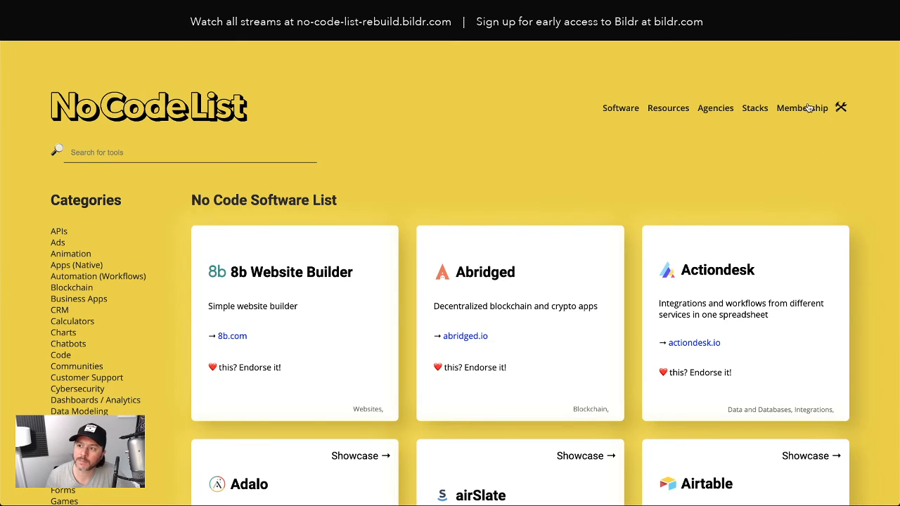
mouse_move(809, 108)
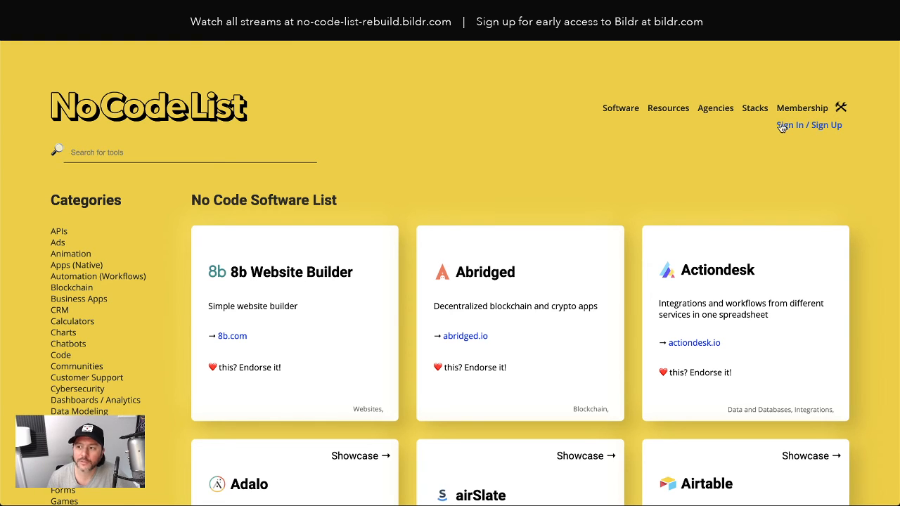
click(806, 129)
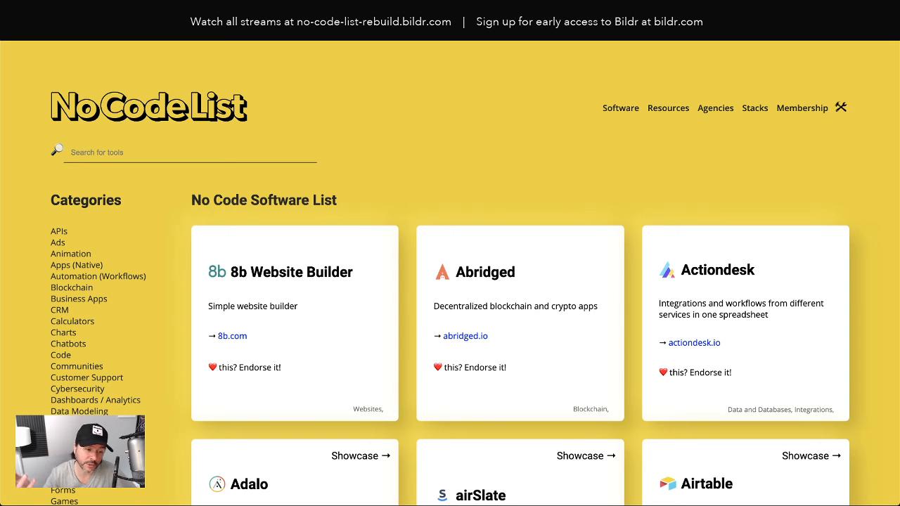
click(281, 14)
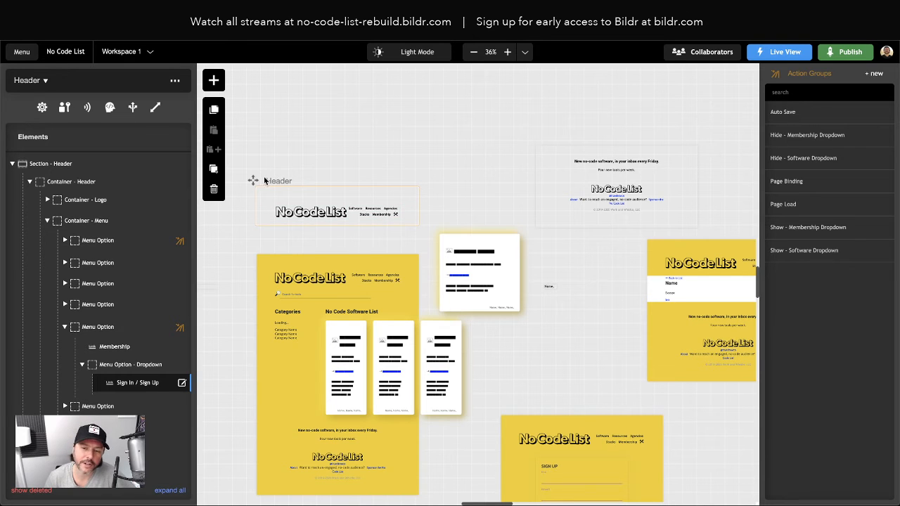
Step: Inspect the Membership link's url value in its properties
click(381, 216)
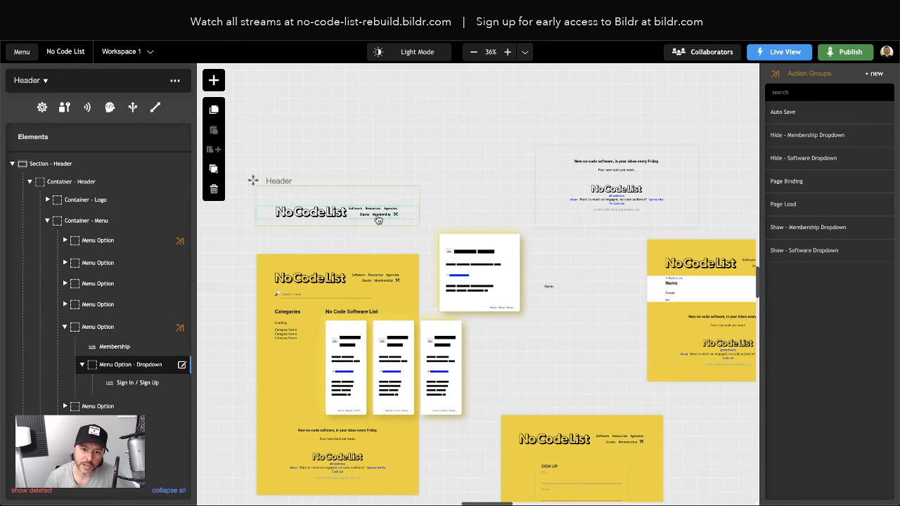
double_click(112, 347)
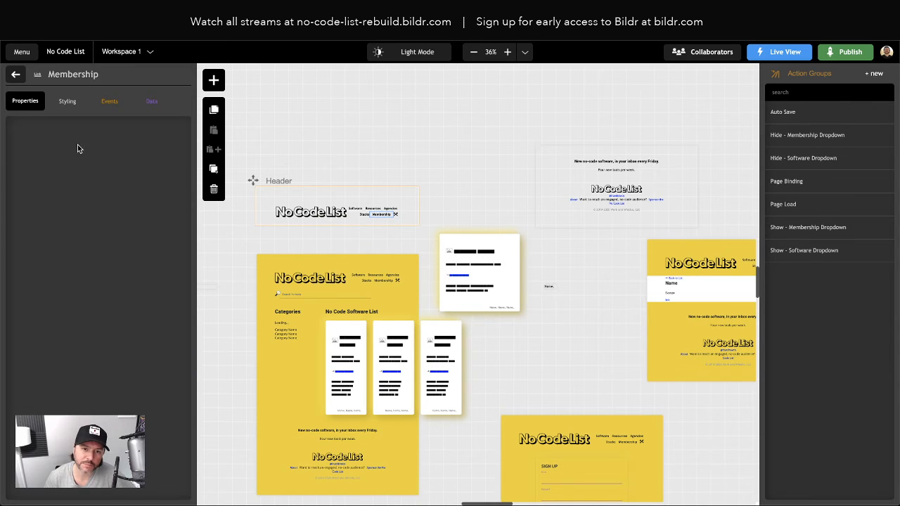
click(43, 248)
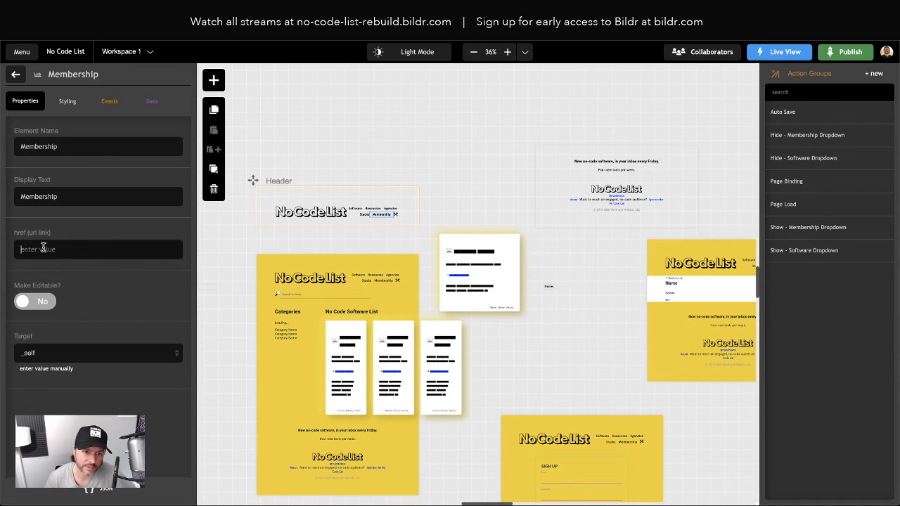
click(15, 75)
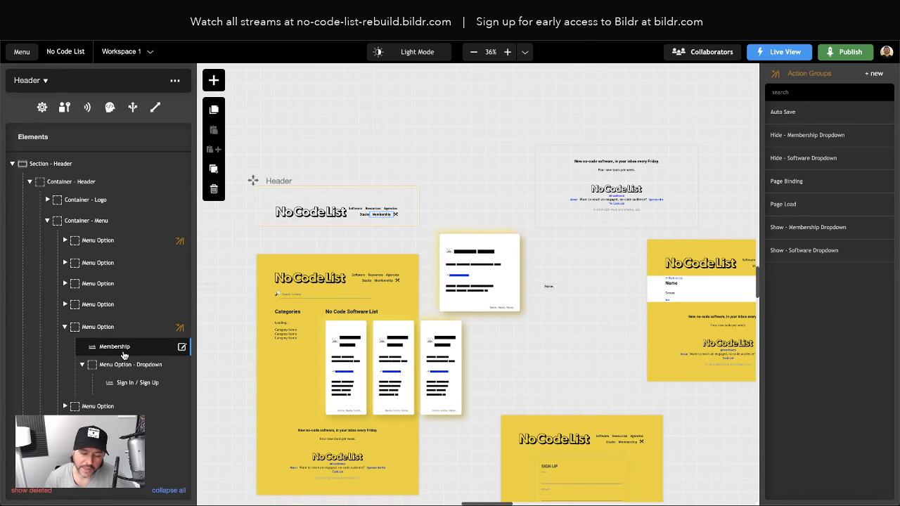
Step: Change the Sign In / Sign Up link's href from '#' to 'members' and test /members live
click(135, 386)
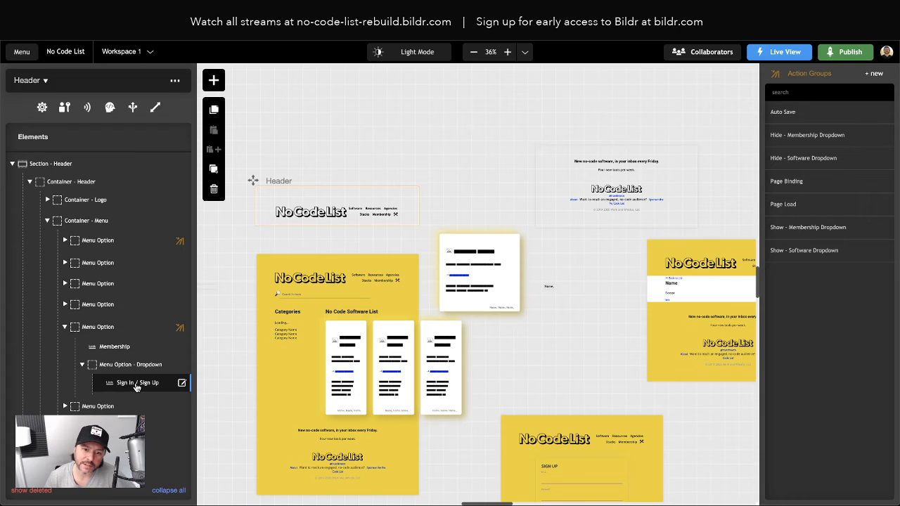
click(136, 386)
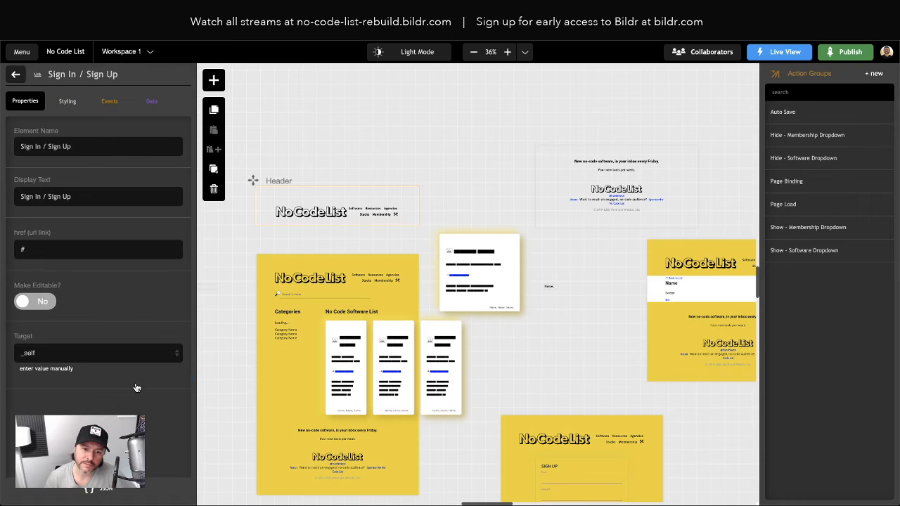
double_click(23, 250)
text(members)
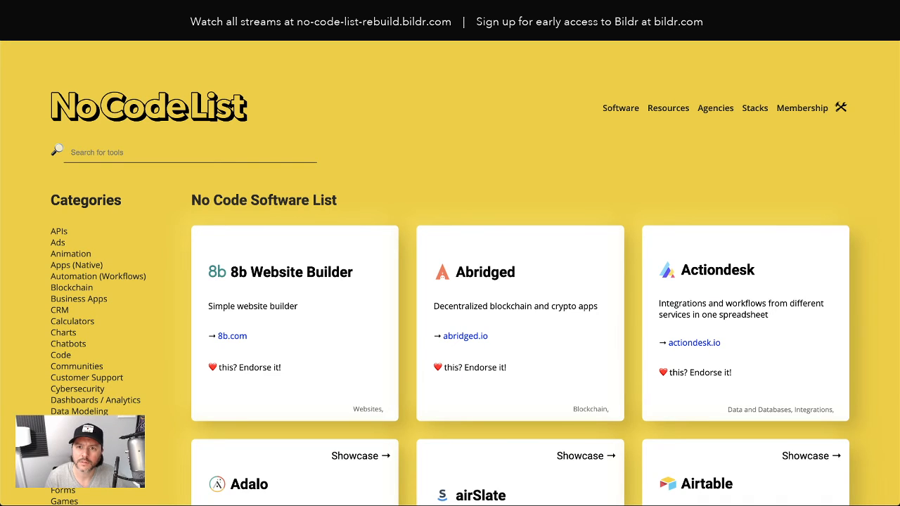
text(https://p302437.bildr.com/members)
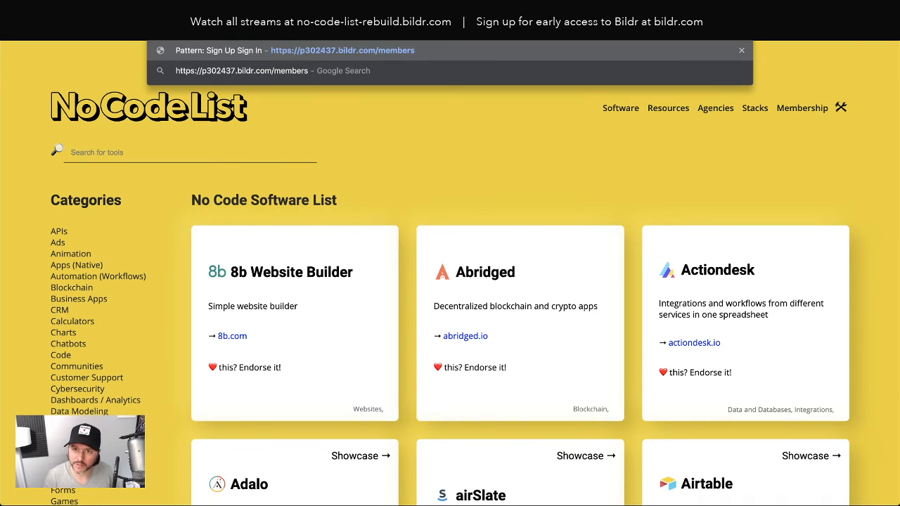
key(Return)
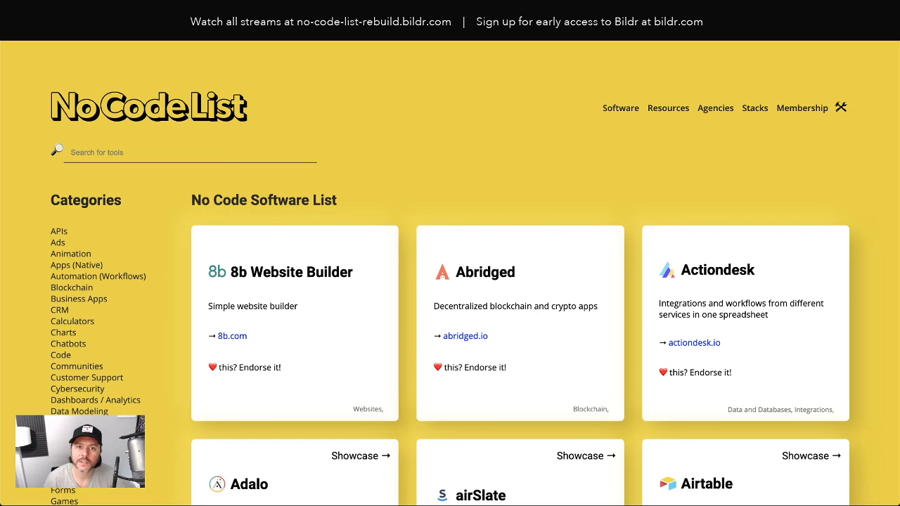
click(211, 11)
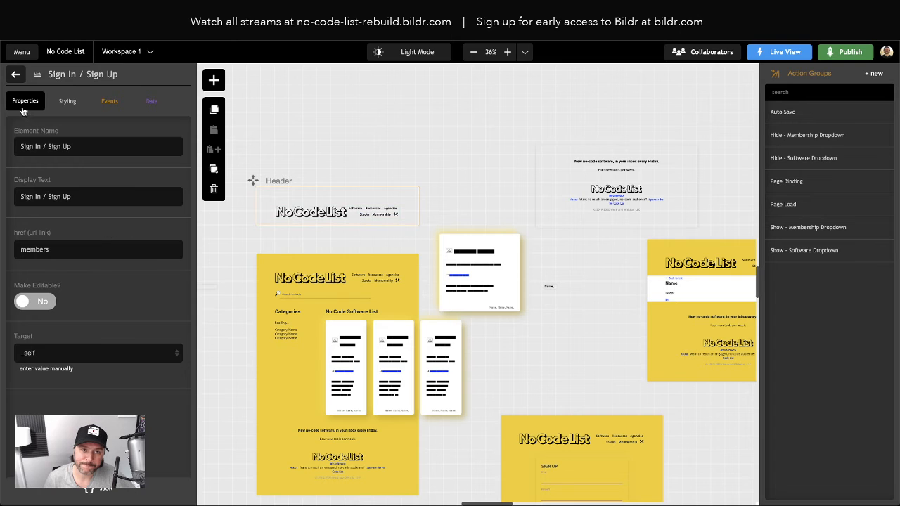
click(16, 74)
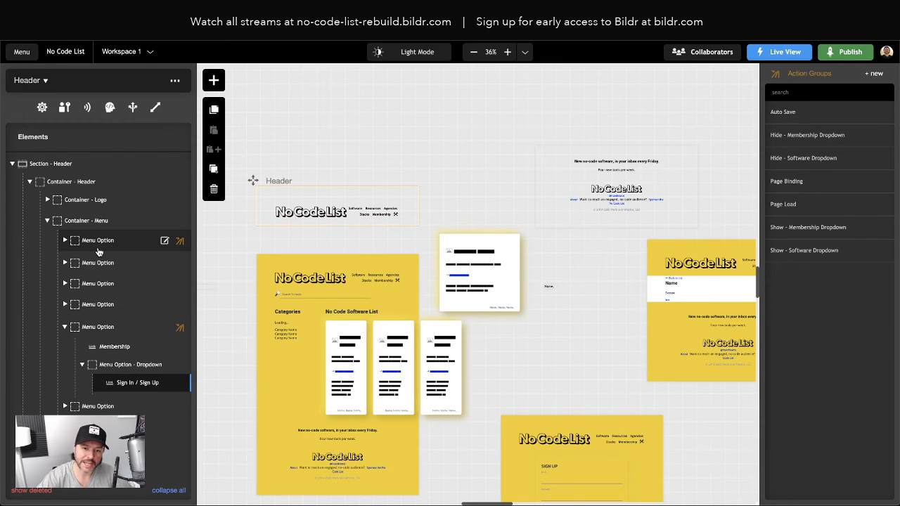
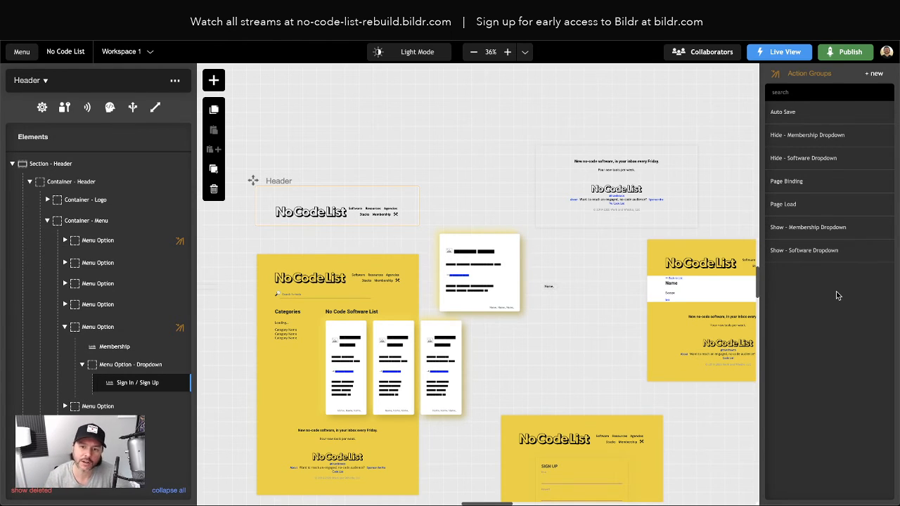
Step: Create an action group named 'Set State - Signed In'
click(882, 76)
text(Set State)
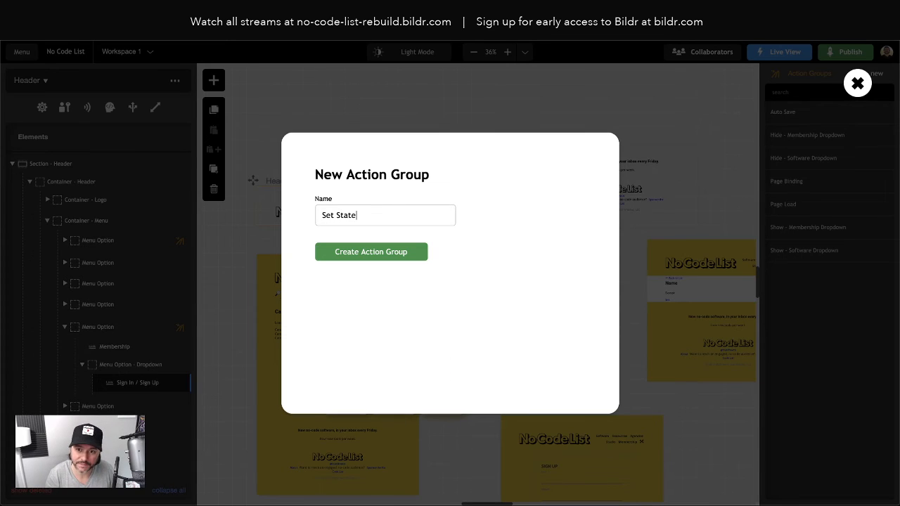
text( - Sign)
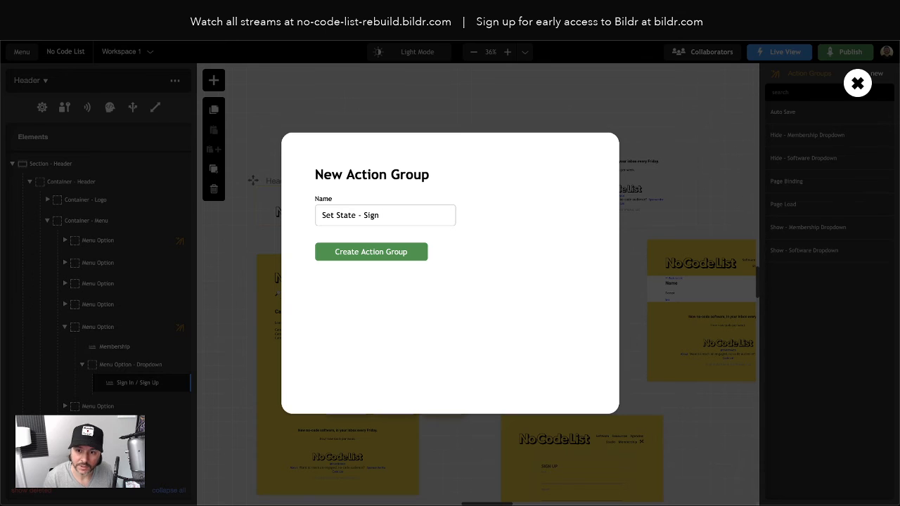
text(ed In)
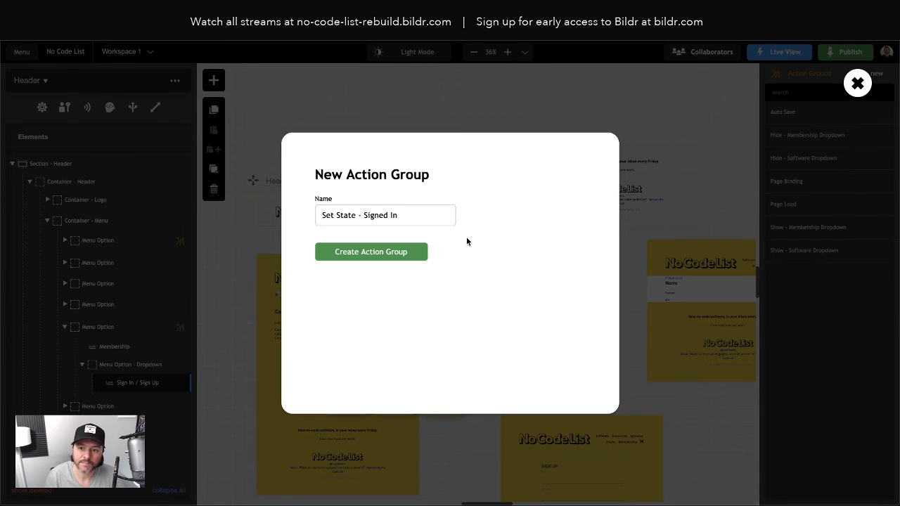
click(413, 255)
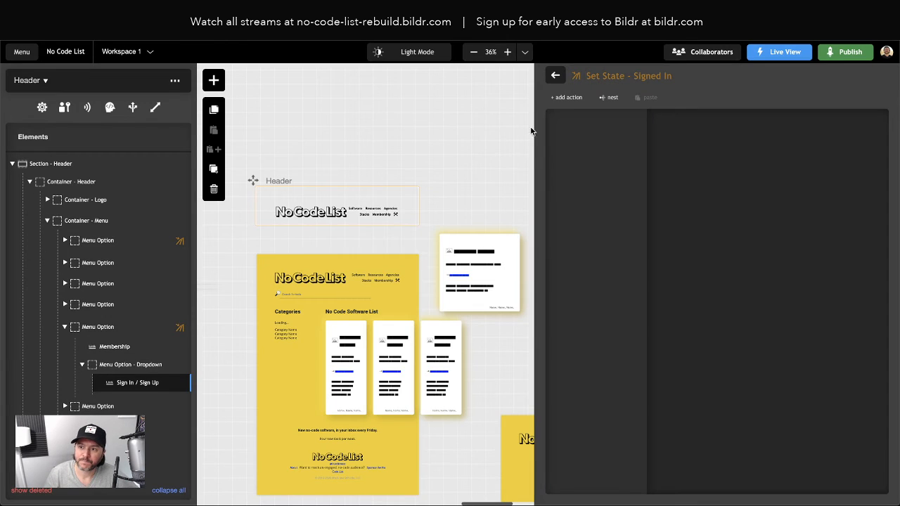
click(556, 75)
Step: Create a second action group named 'Set State - Signed Out'
click(875, 74)
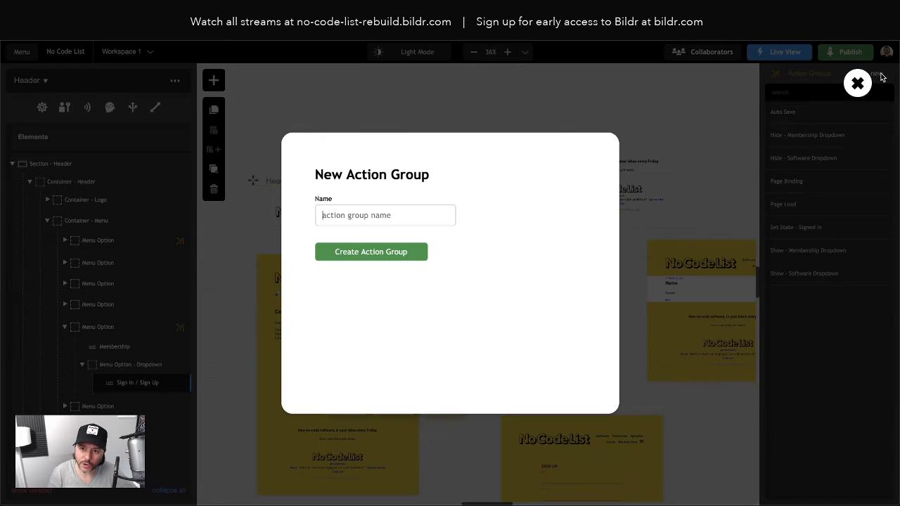
text(Set State)
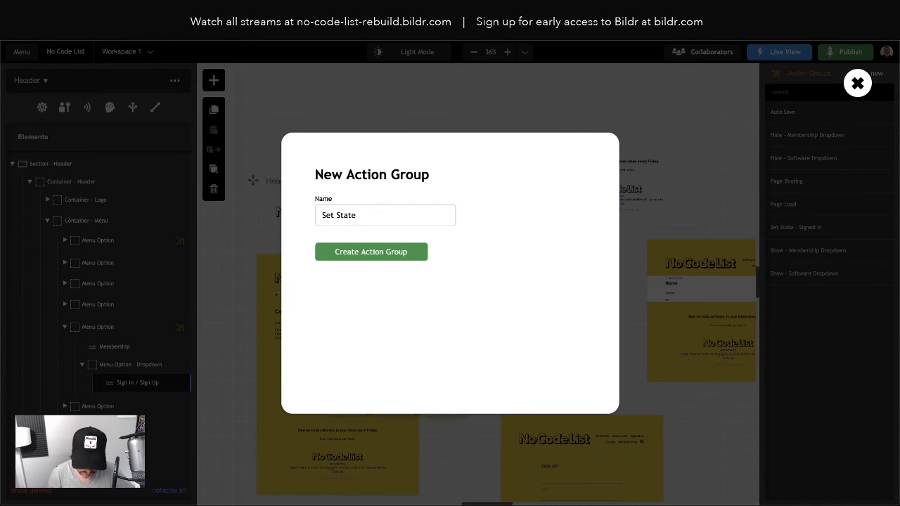
text( - Sign)
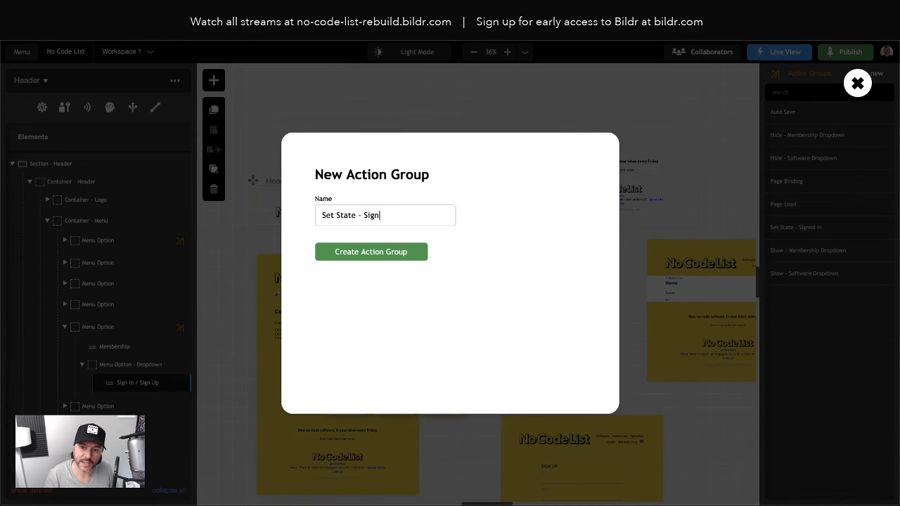
text(ed Out)
key(Return)
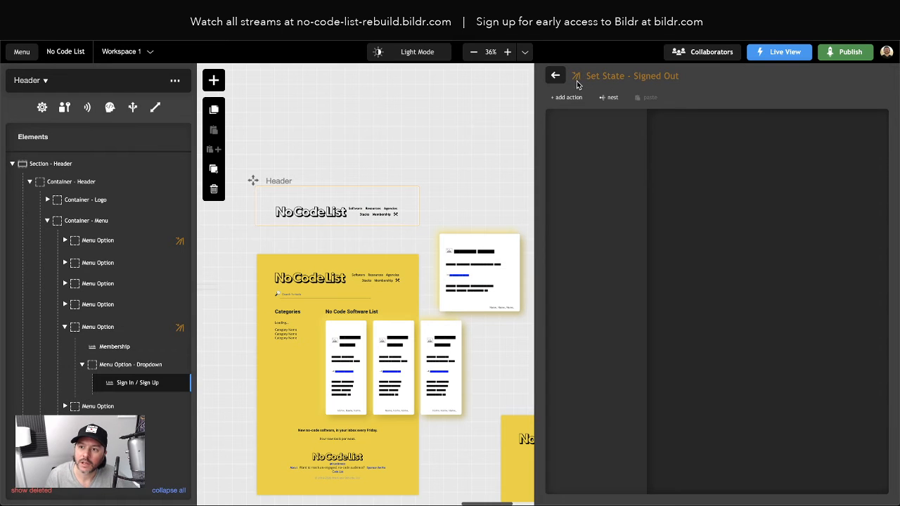
click(557, 76)
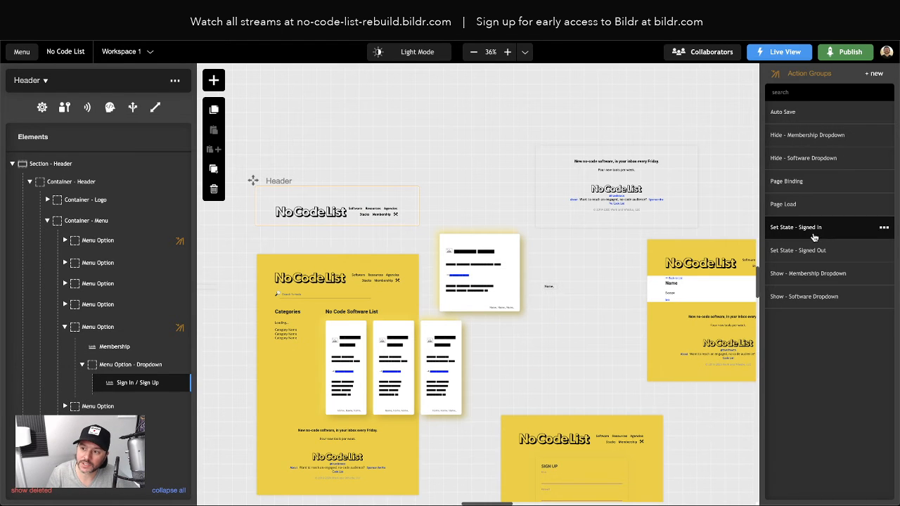
Step: Add an Element - set value action to the Set State - Signed In group
click(807, 227)
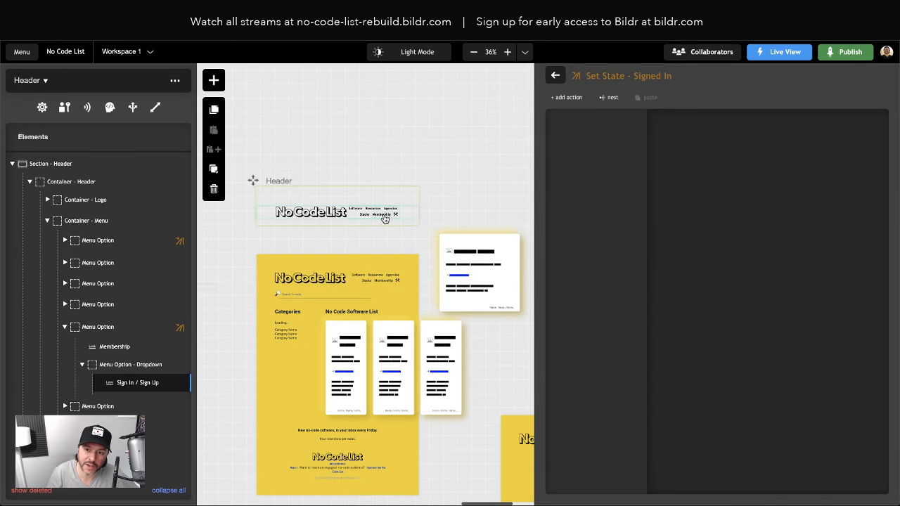
click(568, 97)
text(s)
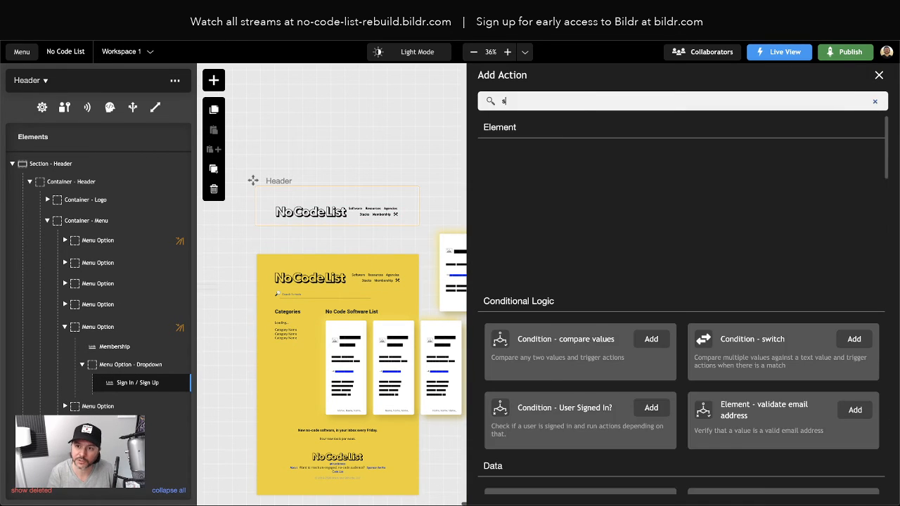
text(et value)
click(655, 165)
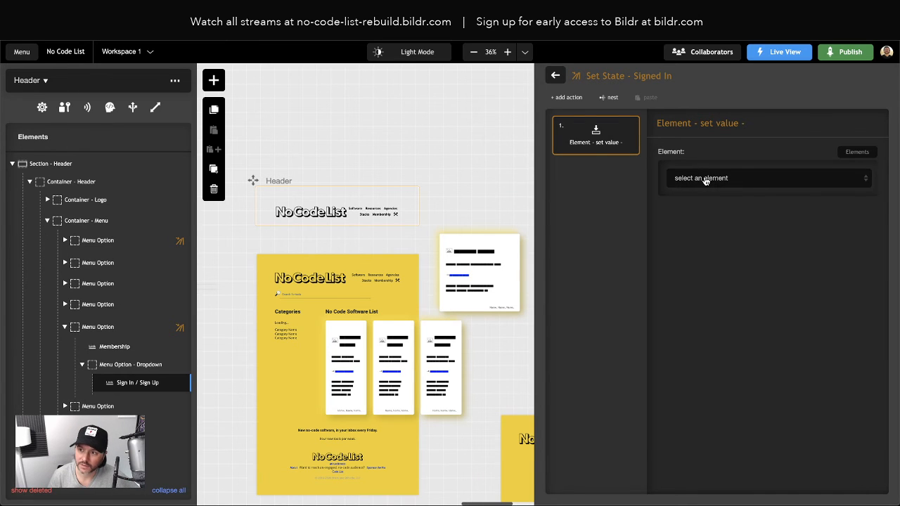
Step: Point the set value action at the Sign In / Sign Up link with value 'Sign Out'
click(711, 180)
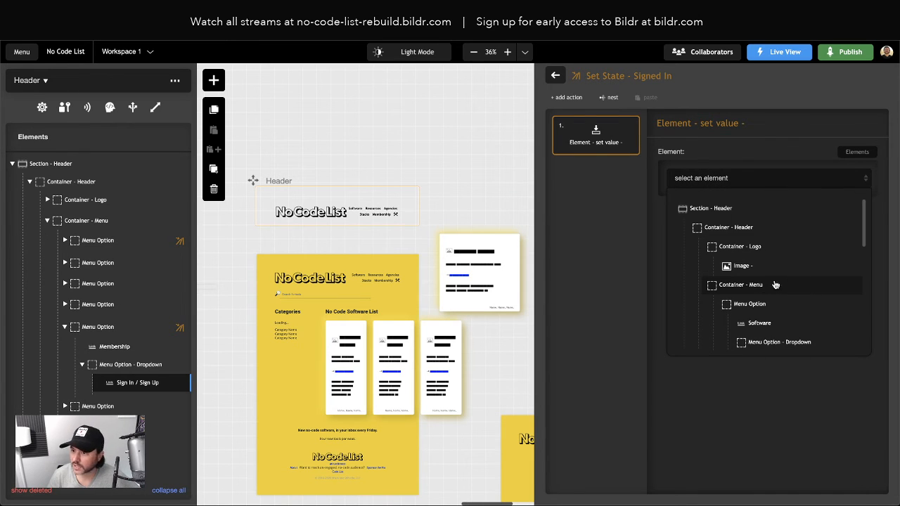
scroll(763, 288, down, 1)
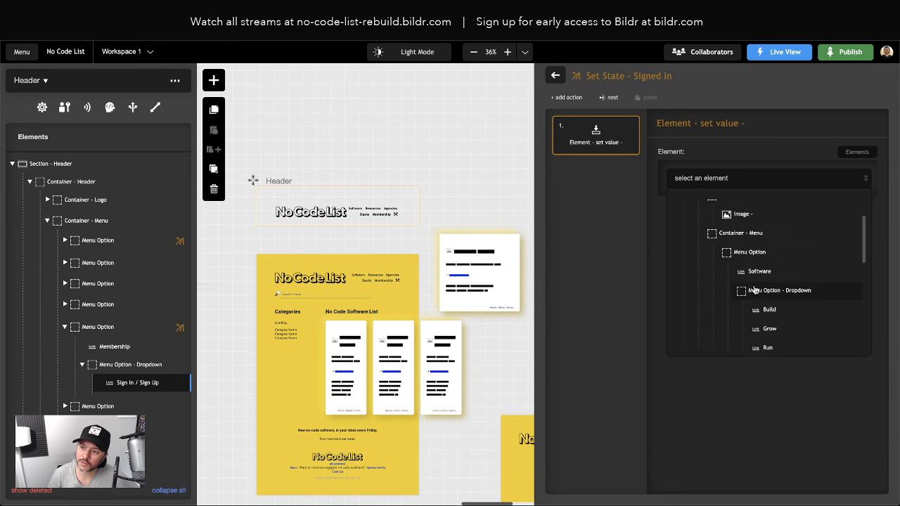
scroll(756, 275, down, 2)
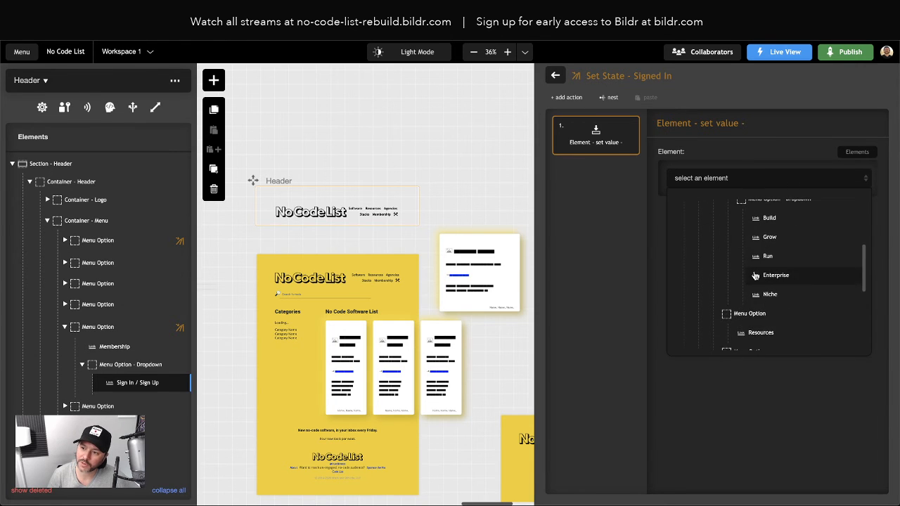
scroll(756, 310, down, 3)
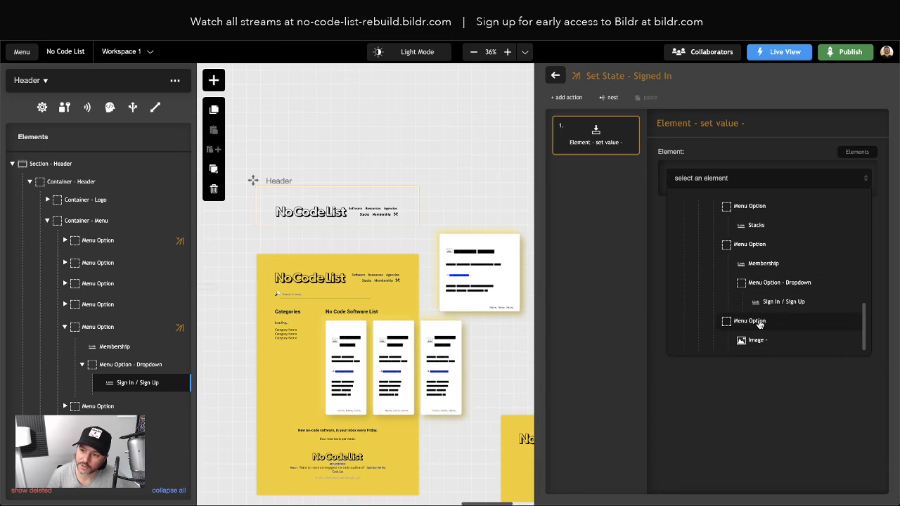
scroll(763, 232, up, 1)
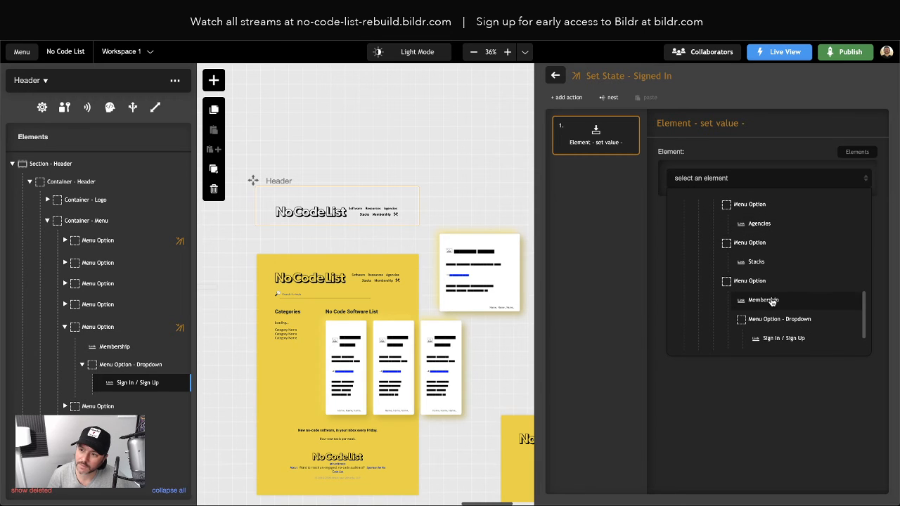
scroll(772, 300, down, 1)
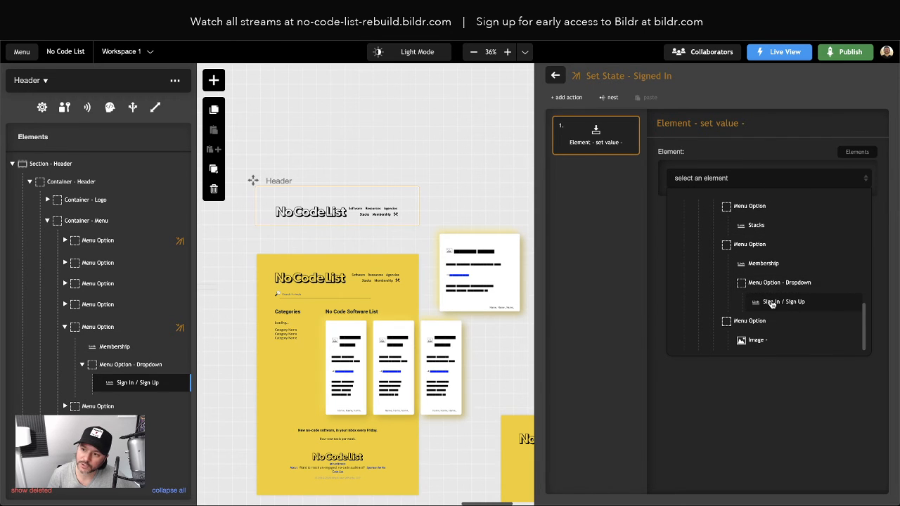
click(786, 303)
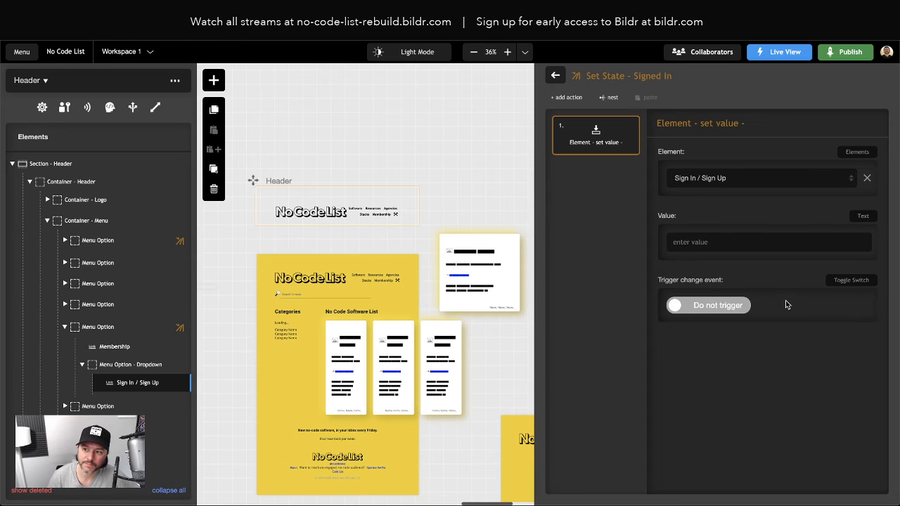
text(Sign Out)
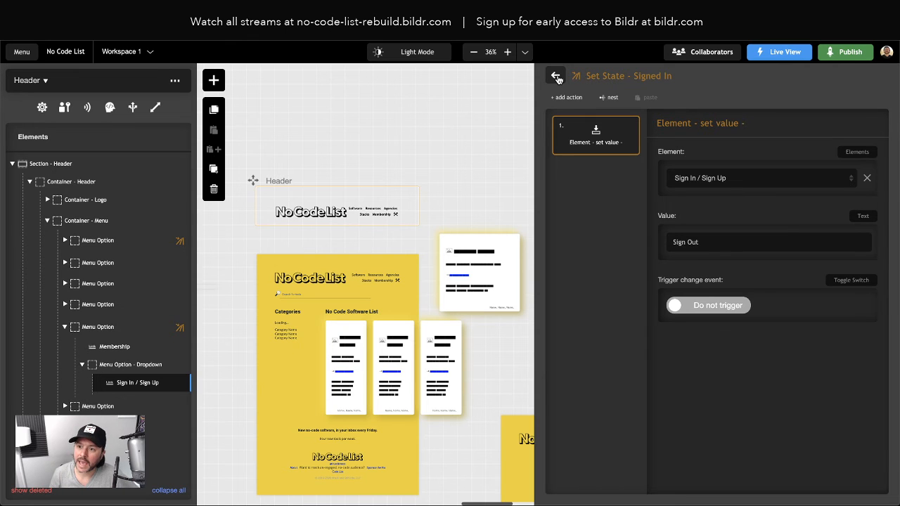
click(568, 97)
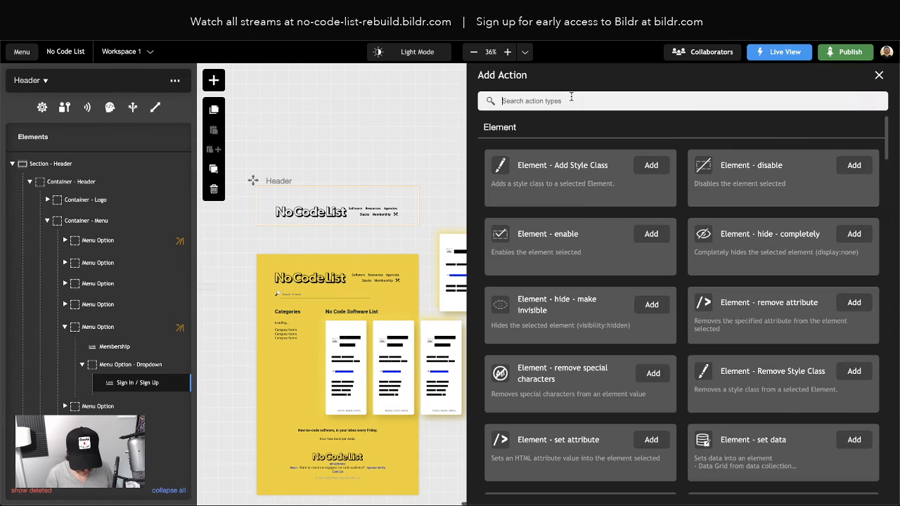
Step: Add a set attribute action on the Sign In / Sign Up link with property name href
text(set attribu)
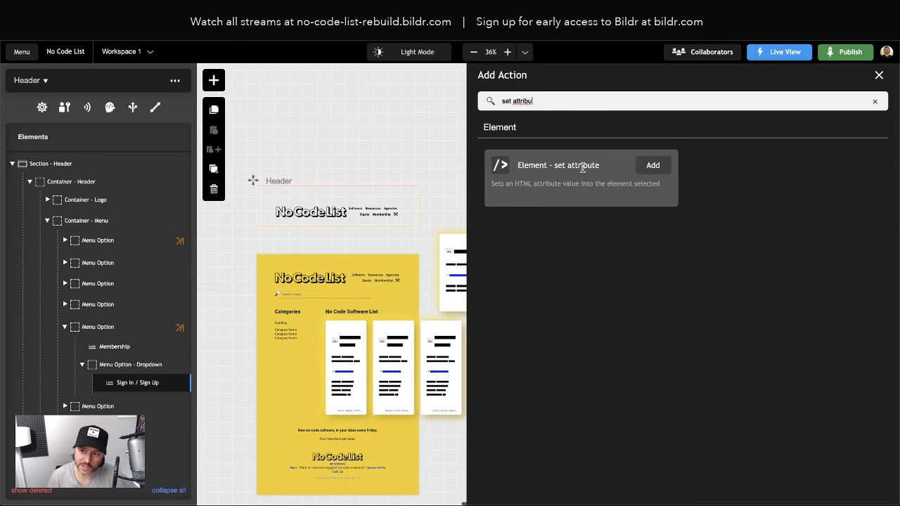
click(651, 166)
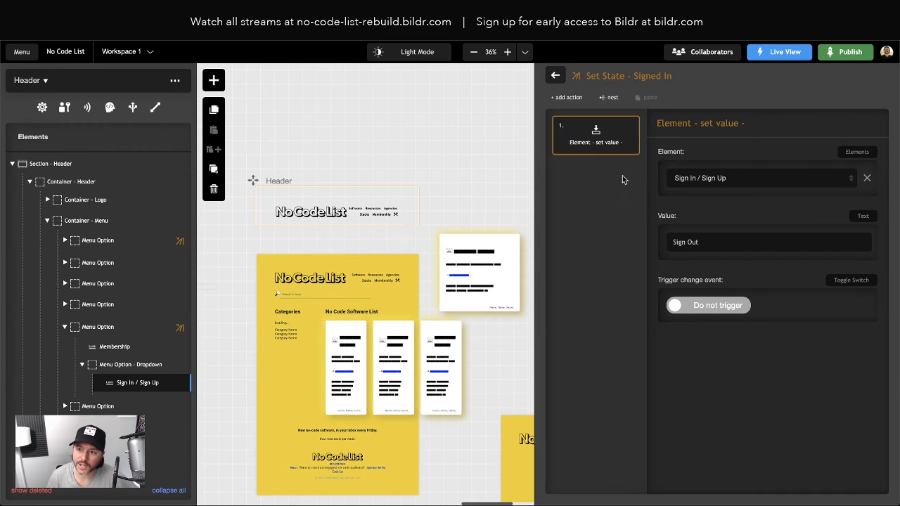
click(703, 180)
scroll(749, 270, down, 3)
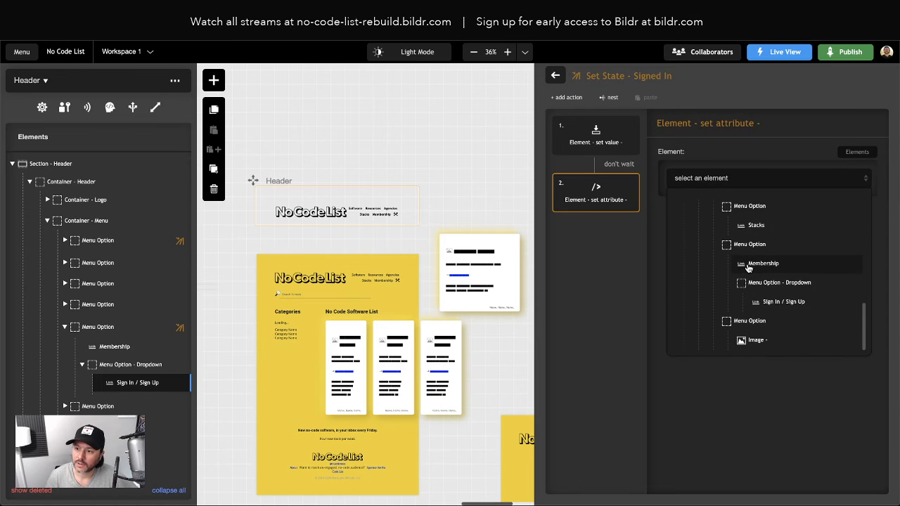
click(766, 302)
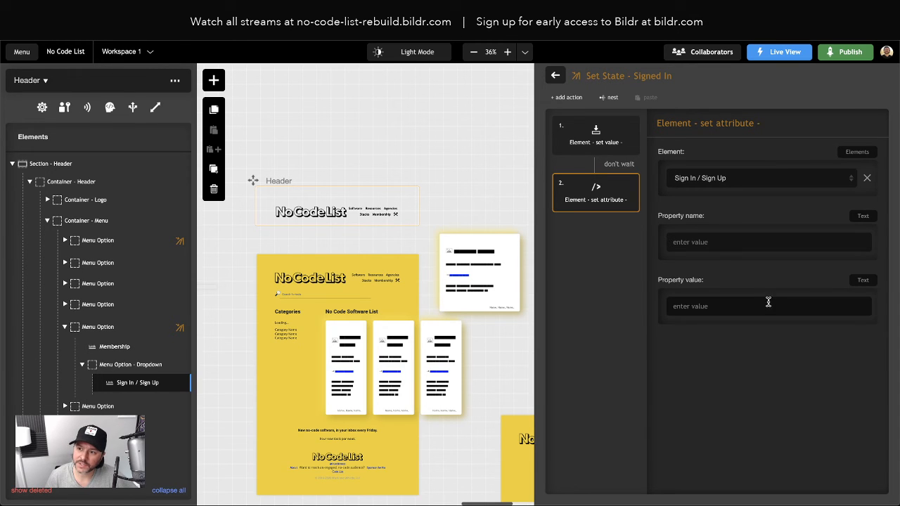
click(700, 243)
text(href)
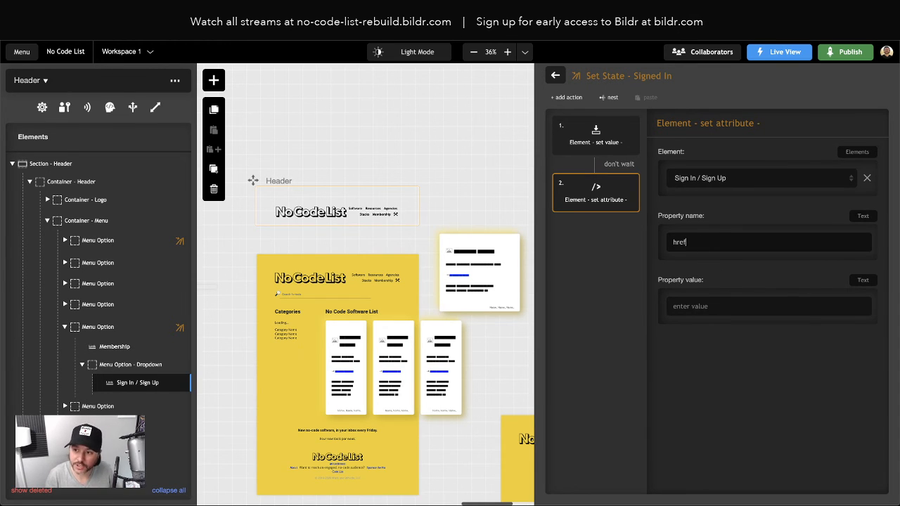
click(694, 308)
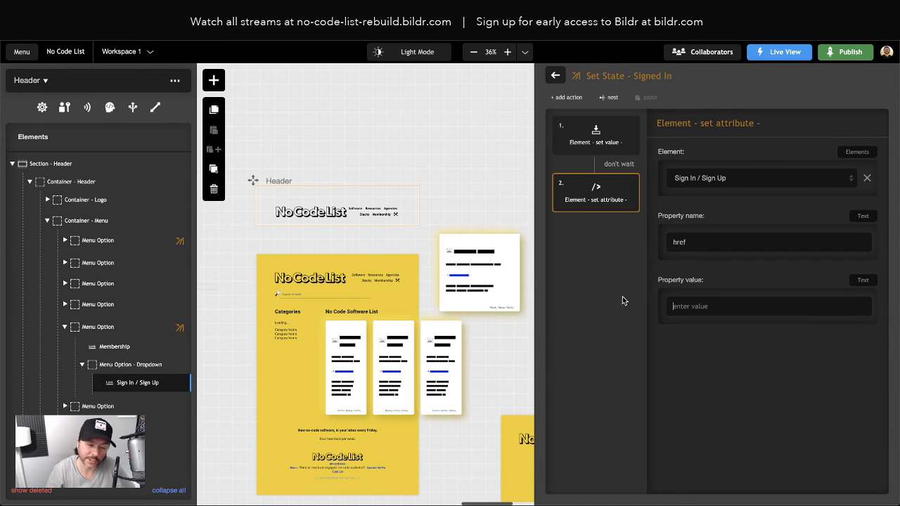
Step: Append a User - sign out action whose On Success runs Set State - Signed Out
click(577, 100)
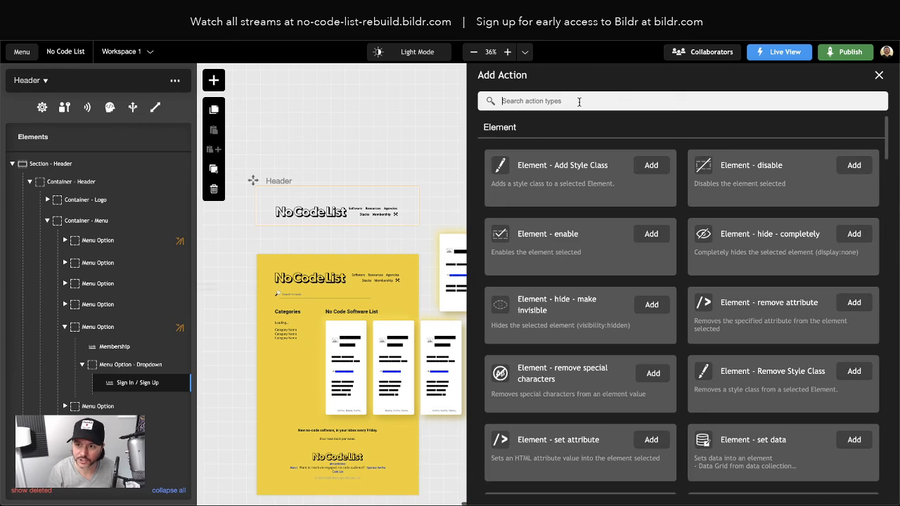
text(user)
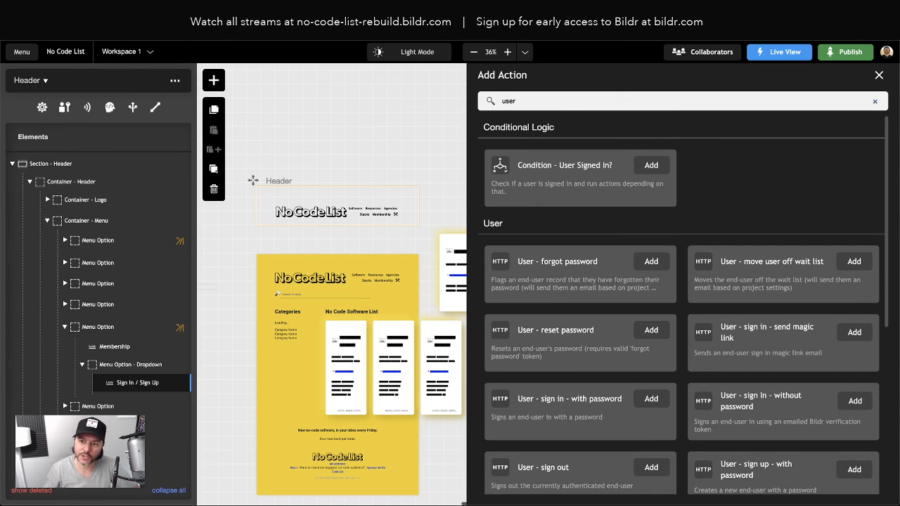
scroll(633, 337, down, 2)
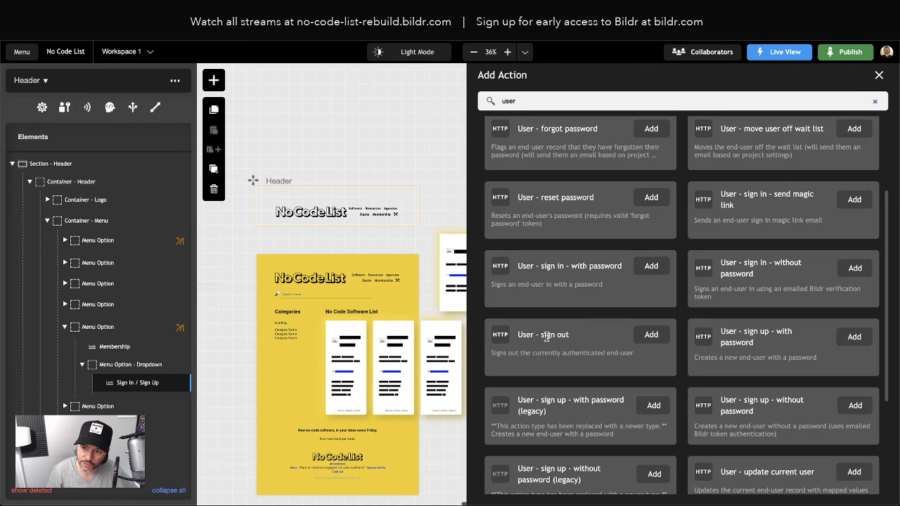
click(650, 336)
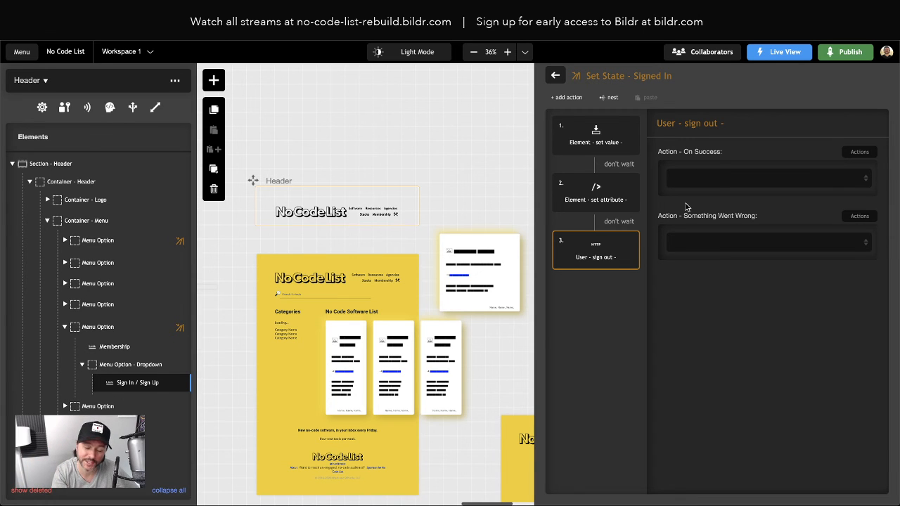
click(701, 180)
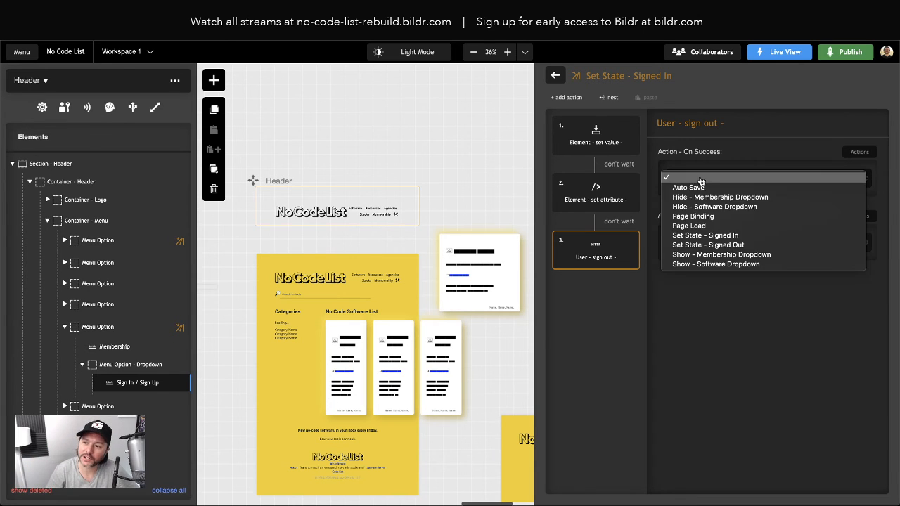
click(724, 246)
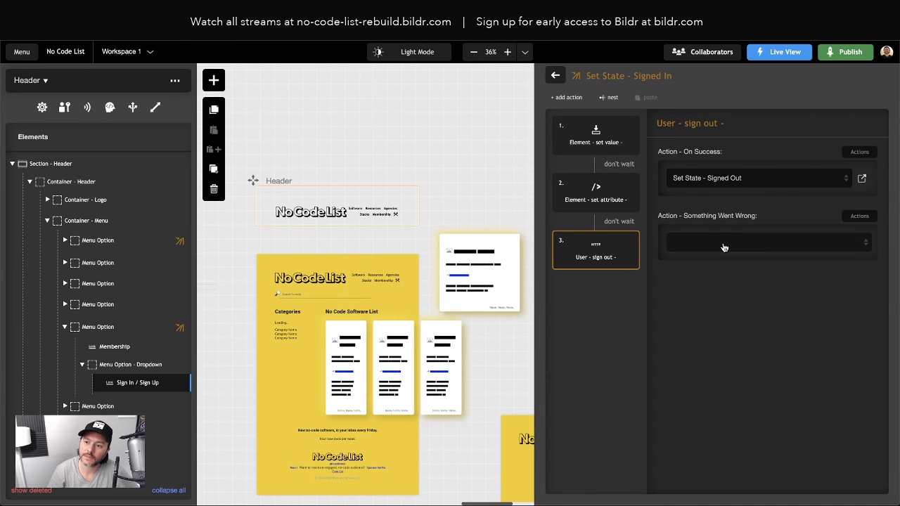
click(556, 75)
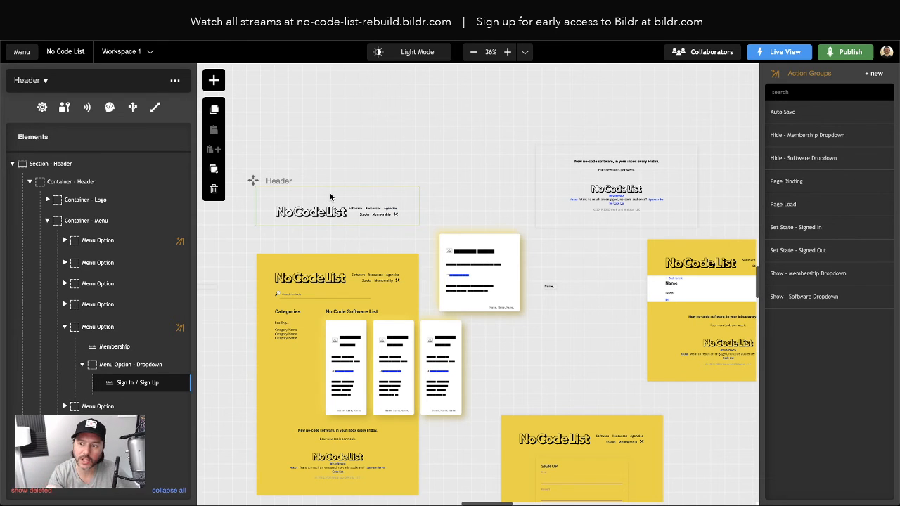
Step: Navigate into the Page Load group's Page Binding steps
click(782, 204)
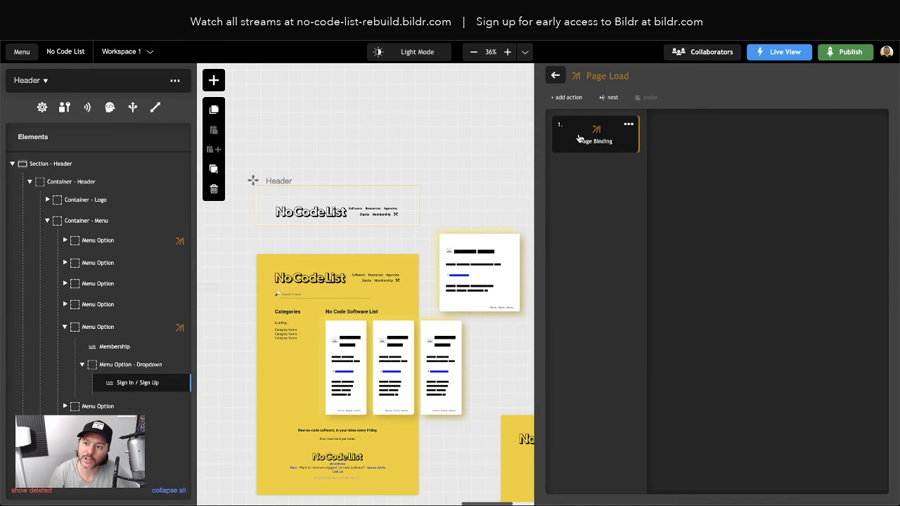
click(553, 76)
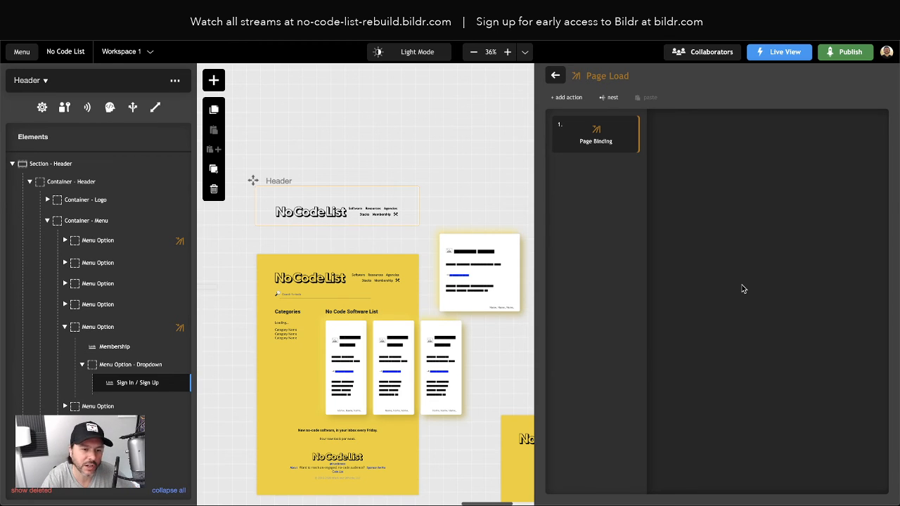
click(613, 149)
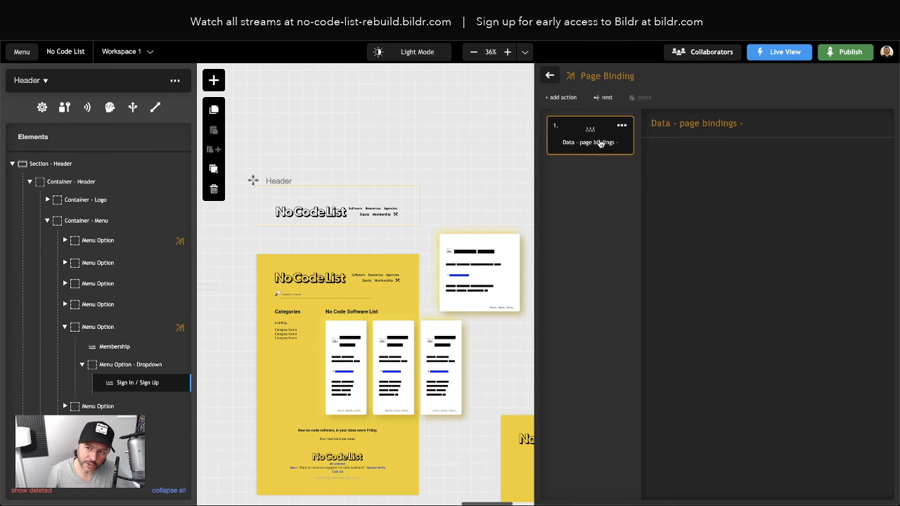
Step: Add a User Signed In? condition running Set State - Signed In, otherwise Set State - Signed Out
click(563, 98)
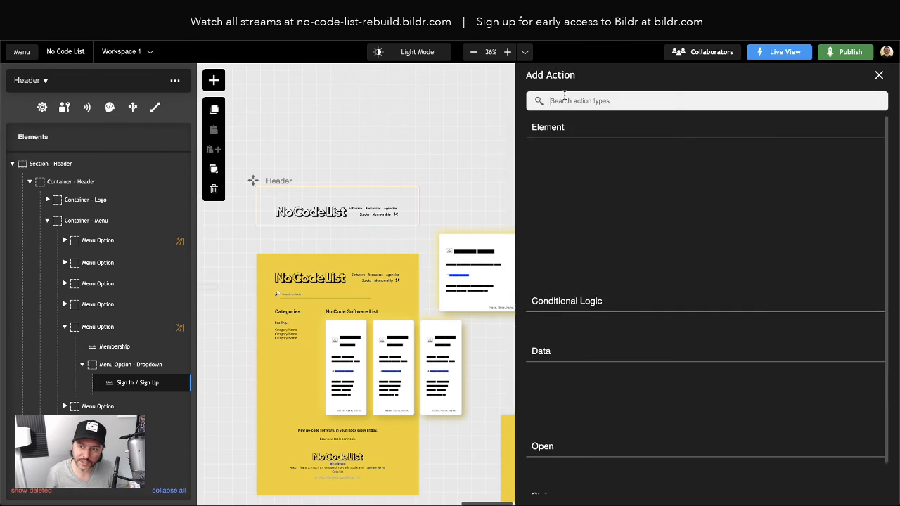
text(condition)
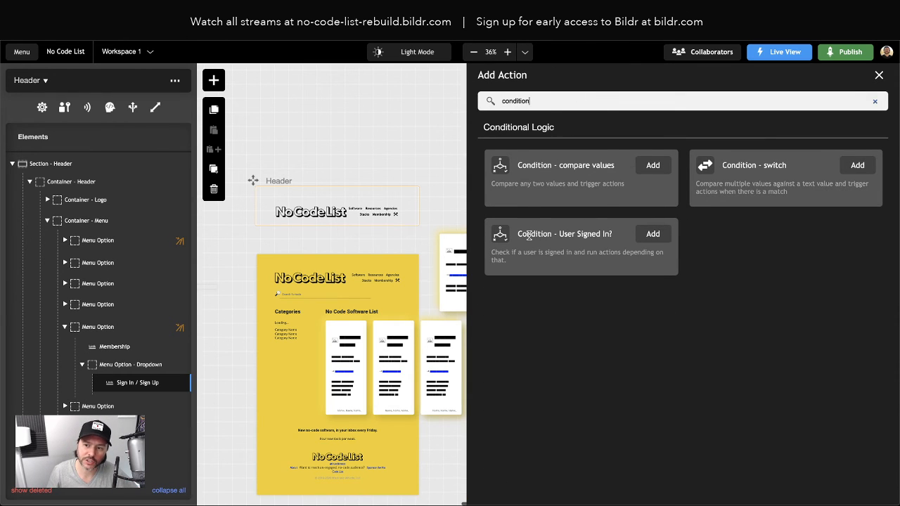
click(642, 237)
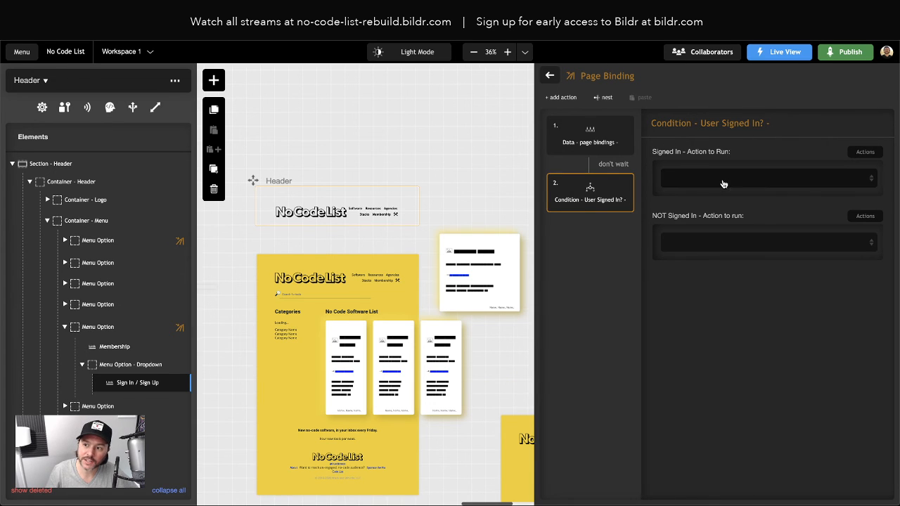
click(724, 181)
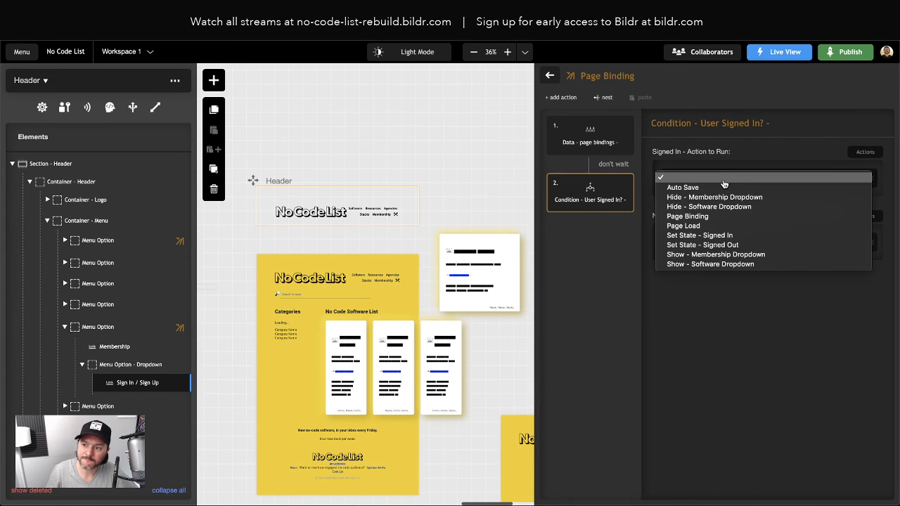
click(735, 237)
click(722, 244)
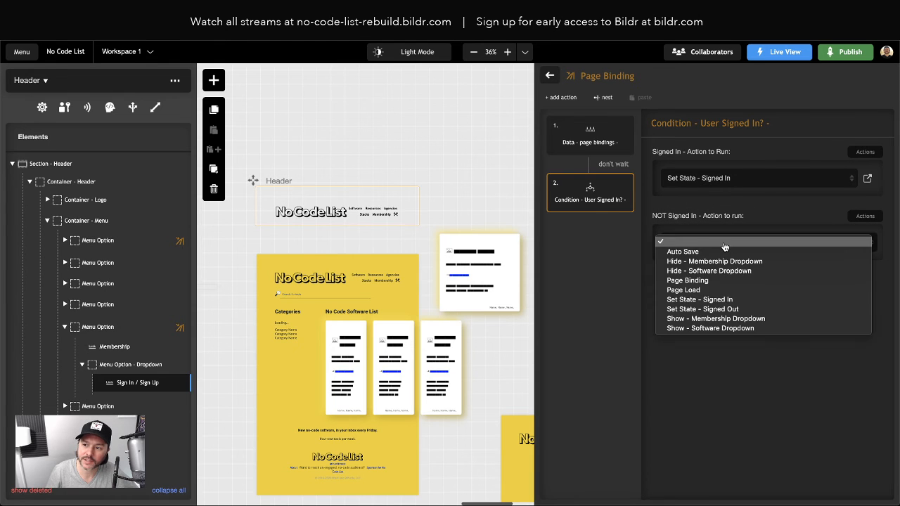
click(730, 307)
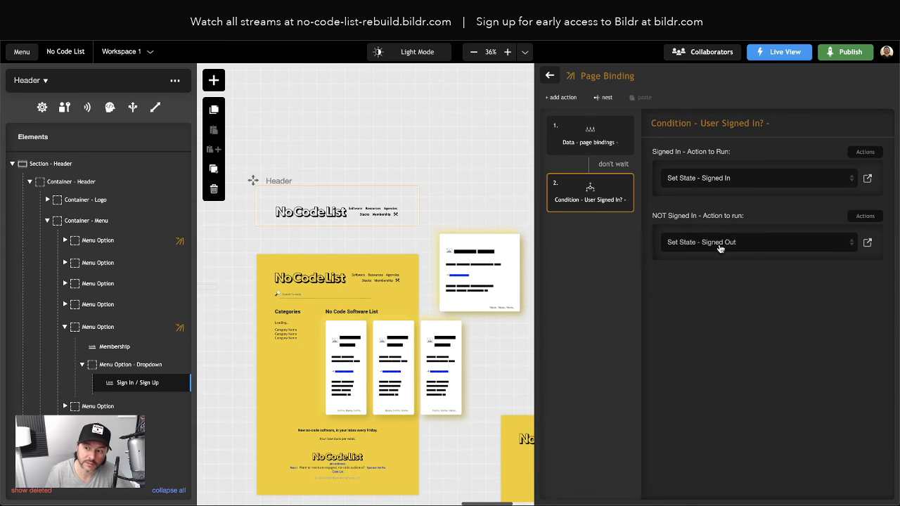
click(550, 75)
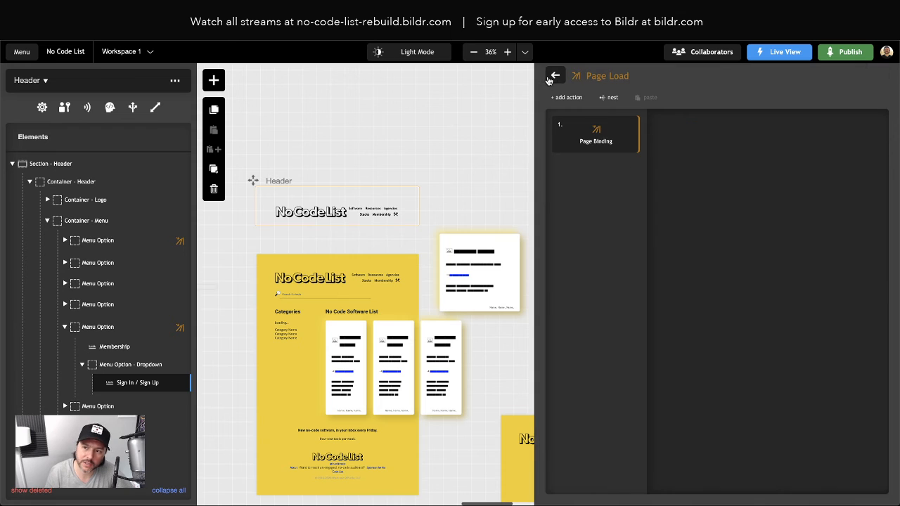
Step: Reload the live No Code List site and confirm Membership now shows Sign Out
click(555, 75)
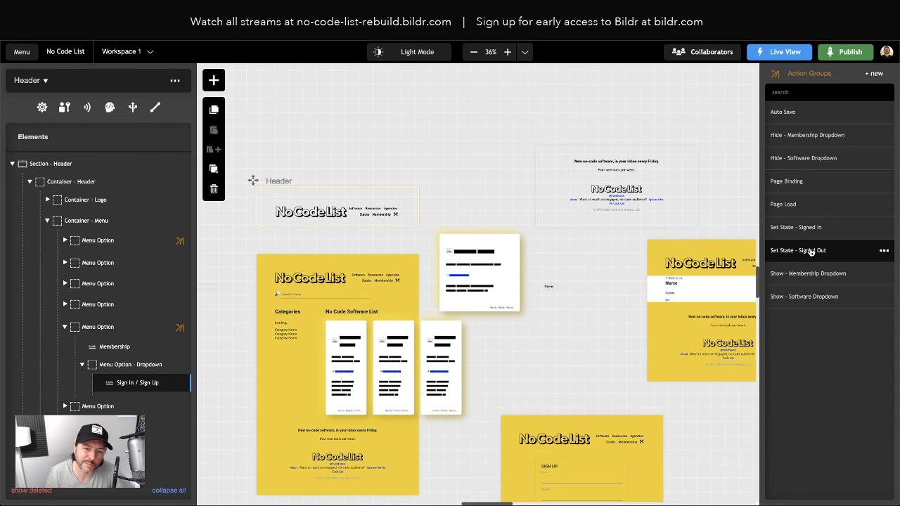
key(ctrl+Tab)
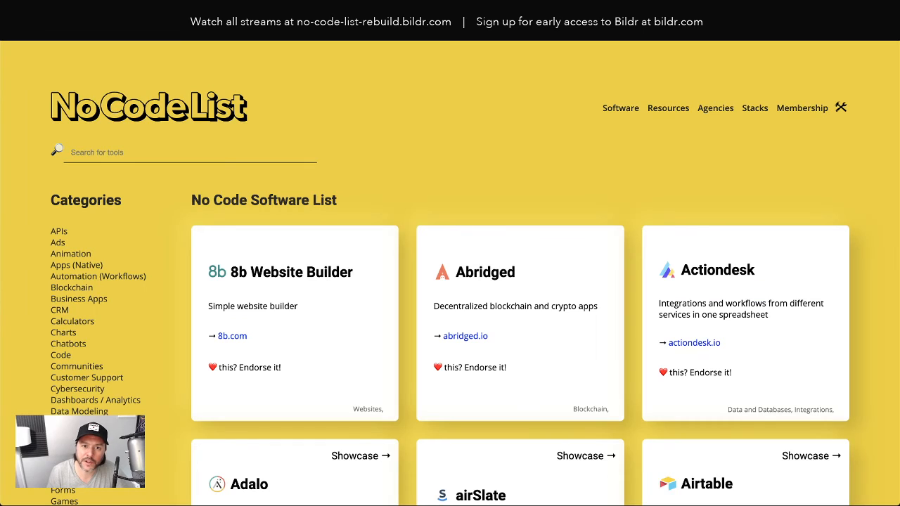
mouse_move(813, 113)
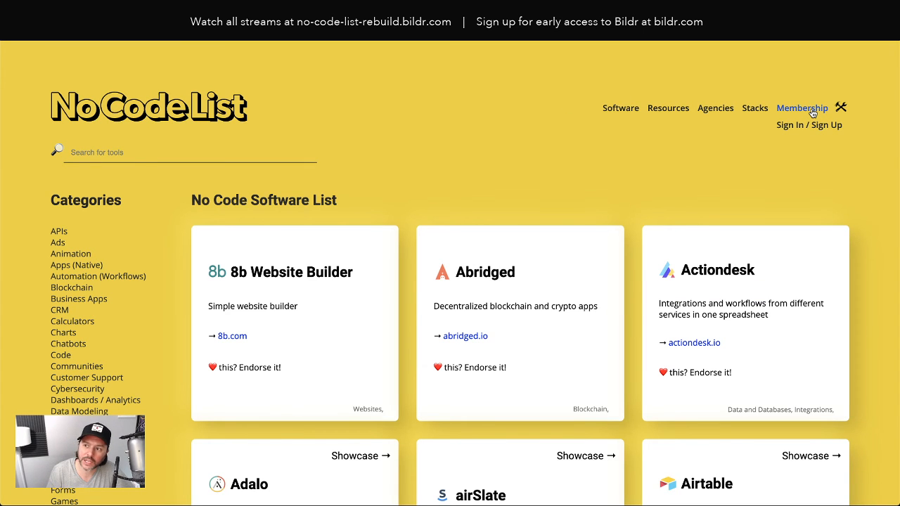
click(55, 37)
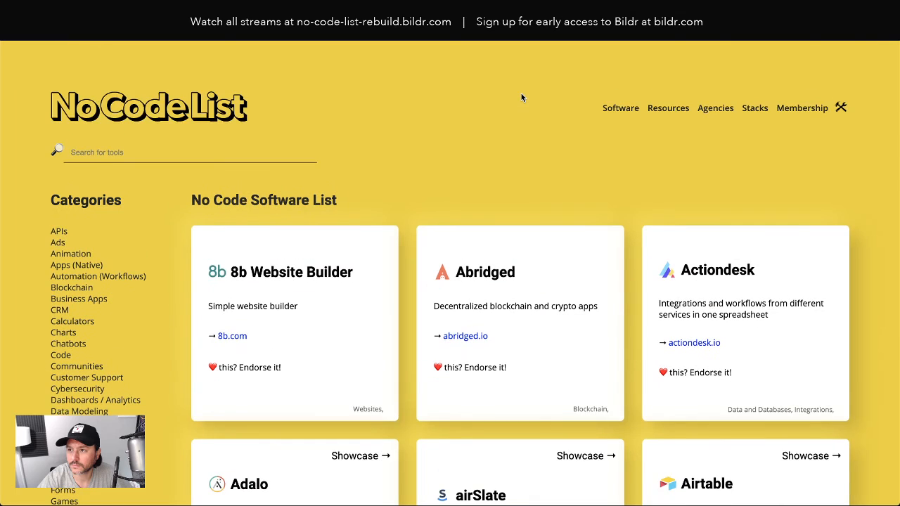
mouse_move(802, 110)
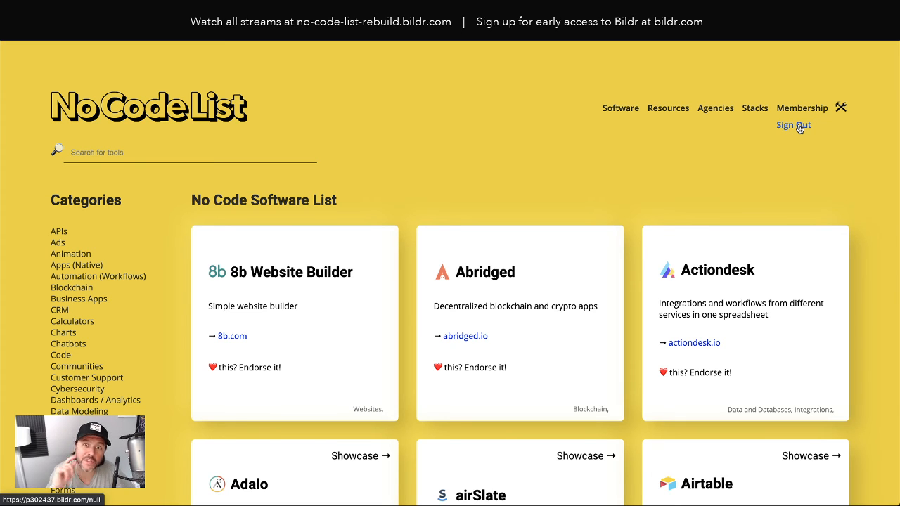
Step: Add a remove attribute step to Set State - Signed In, placed before the sign-out step
click(161, 21)
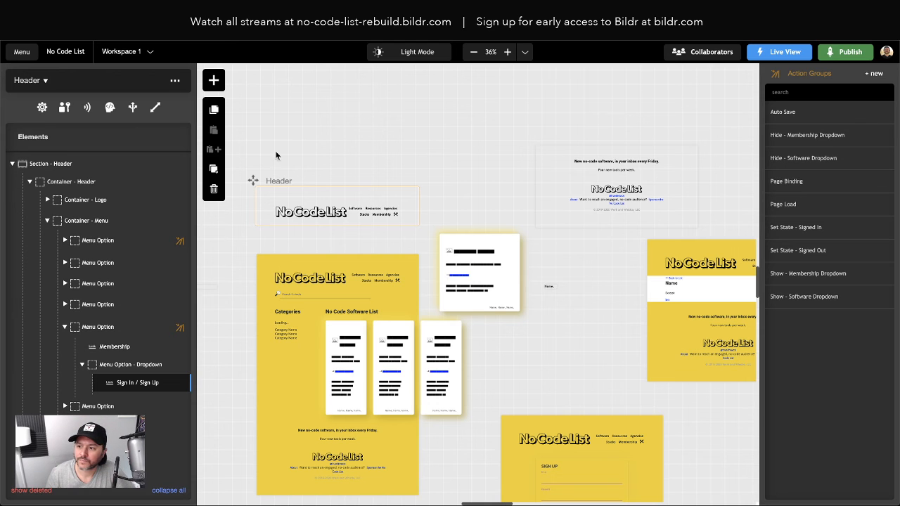
click(807, 234)
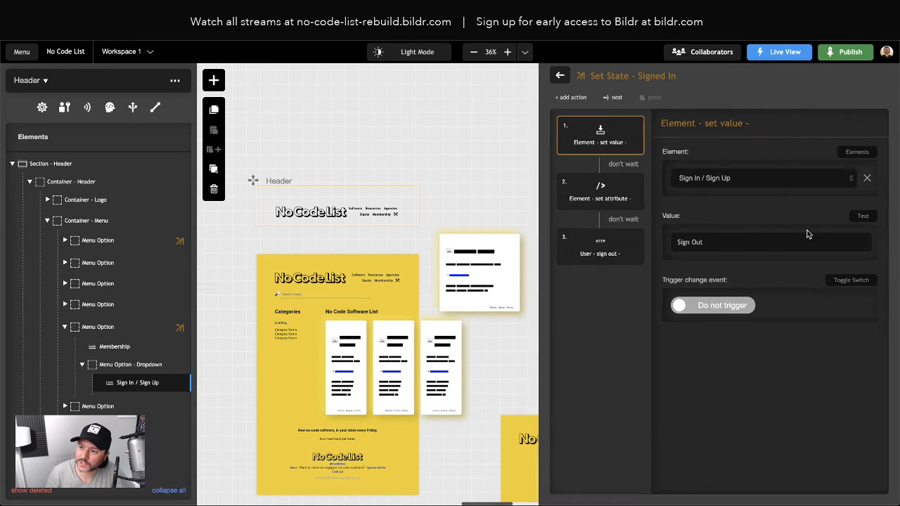
click(584, 199)
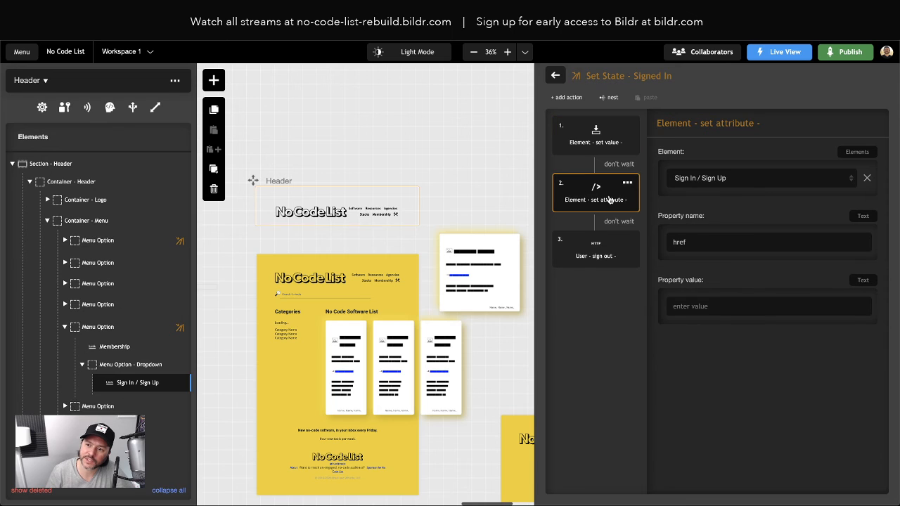
click(568, 97)
text(r)
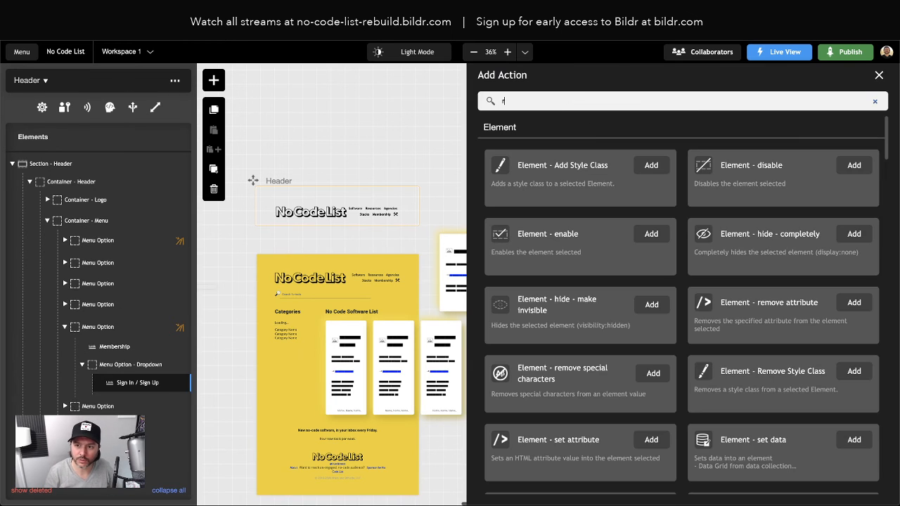
text(emove att)
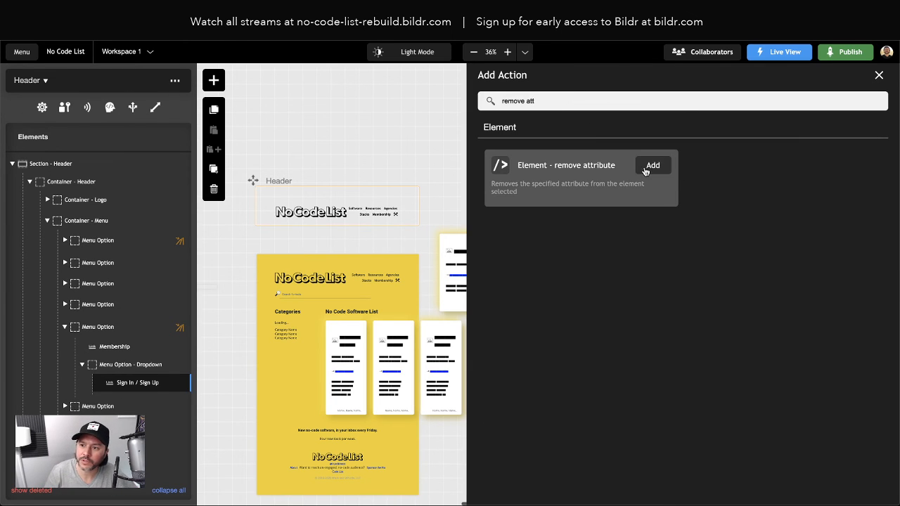
click(645, 170)
drag(605, 295, 611, 240)
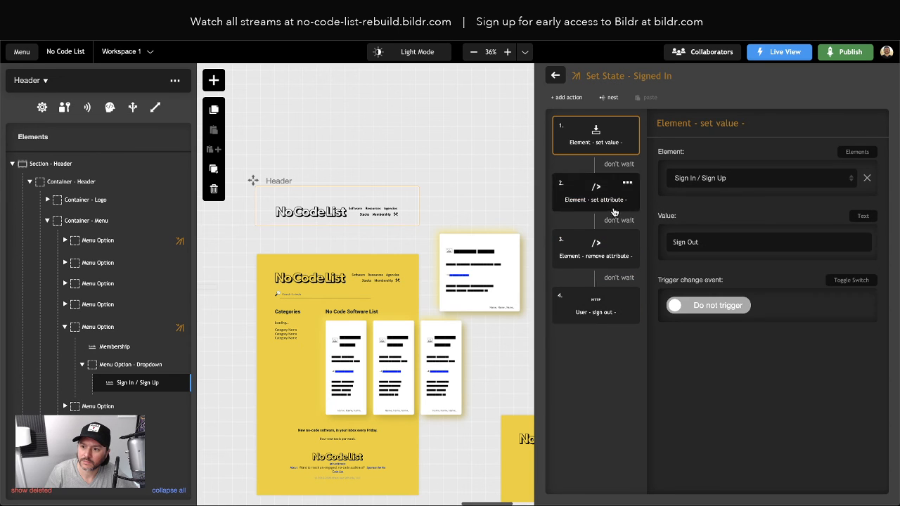
Step: Make the remove attribute step remove href from the Sign In / Sign Up link
click(606, 254)
click(699, 178)
click(699, 178)
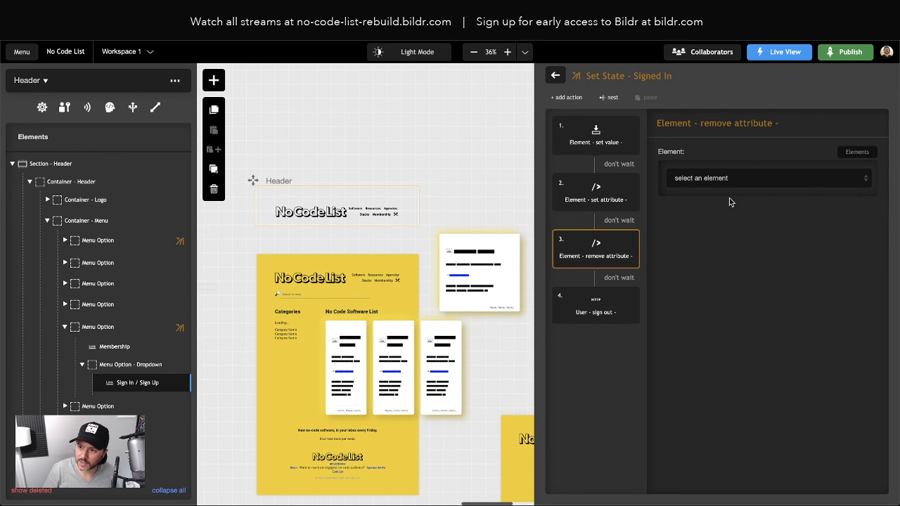
click(729, 178)
scroll(766, 281, down, 2)
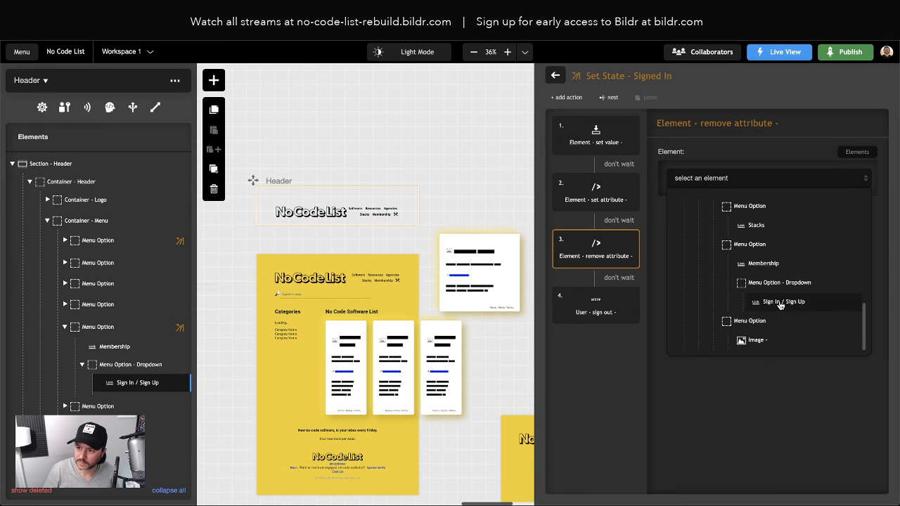
click(780, 303)
click(709, 242)
text(href)
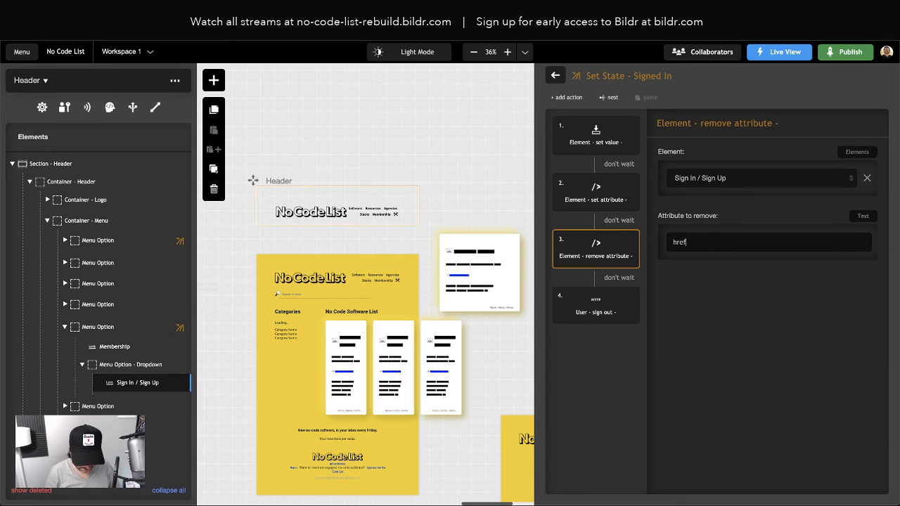
Step: Delete the old set attribute href step from the Signed In group
click(627, 183)
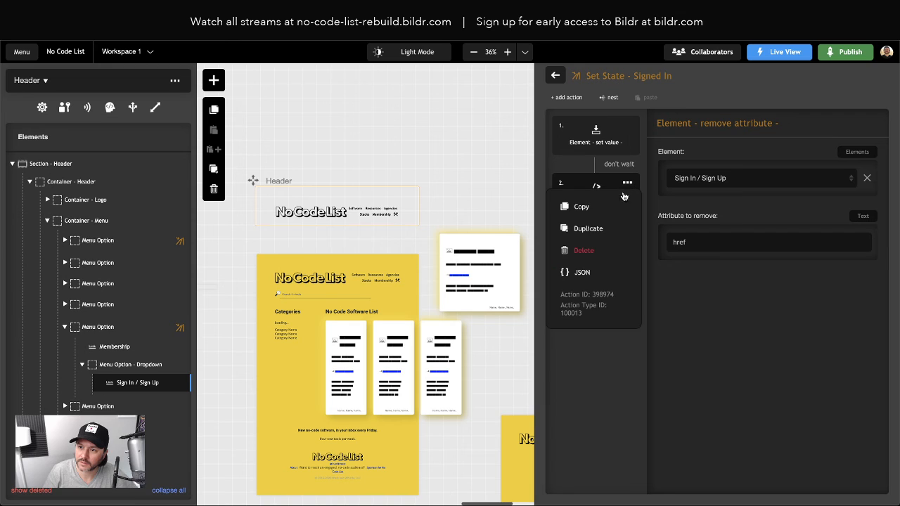
click(593, 254)
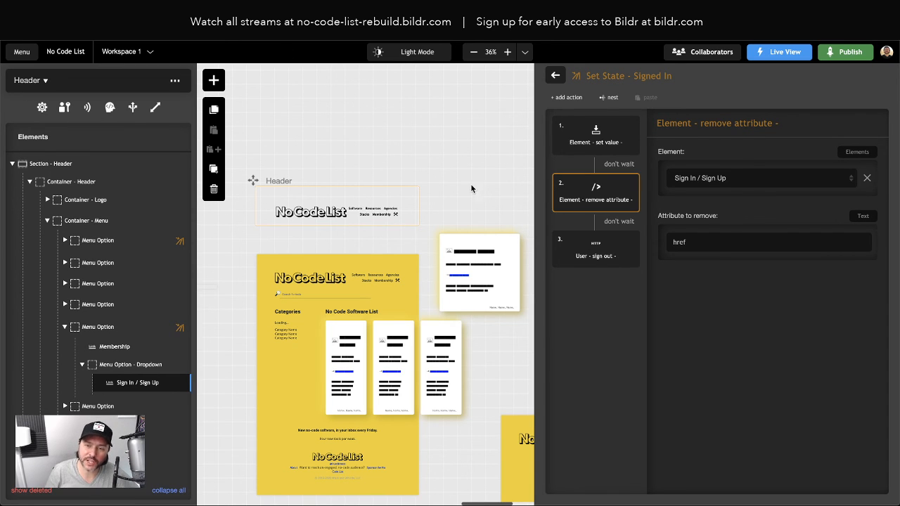
mouse_move(637, 196)
click(556, 76)
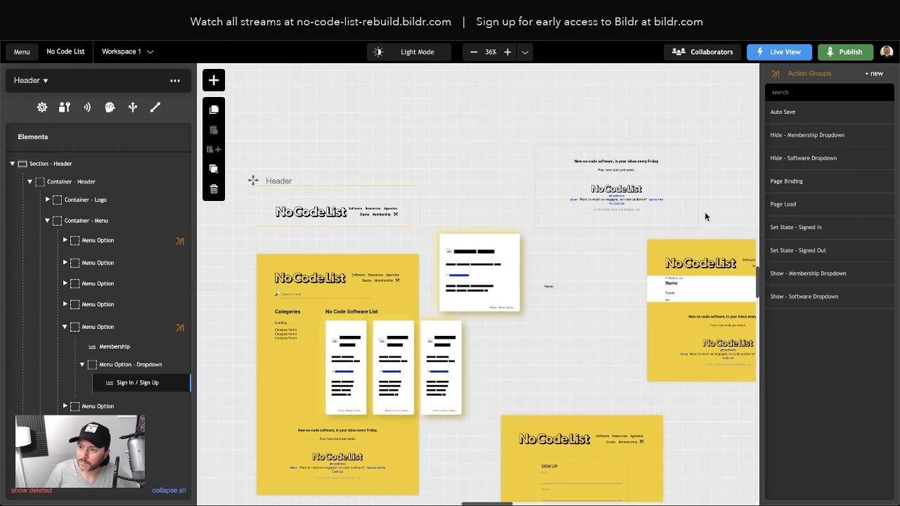
Step: In Set State - Signed Out, set the Sign In / Sign Up link's value back to 'Sign In / Sign Up'
click(809, 252)
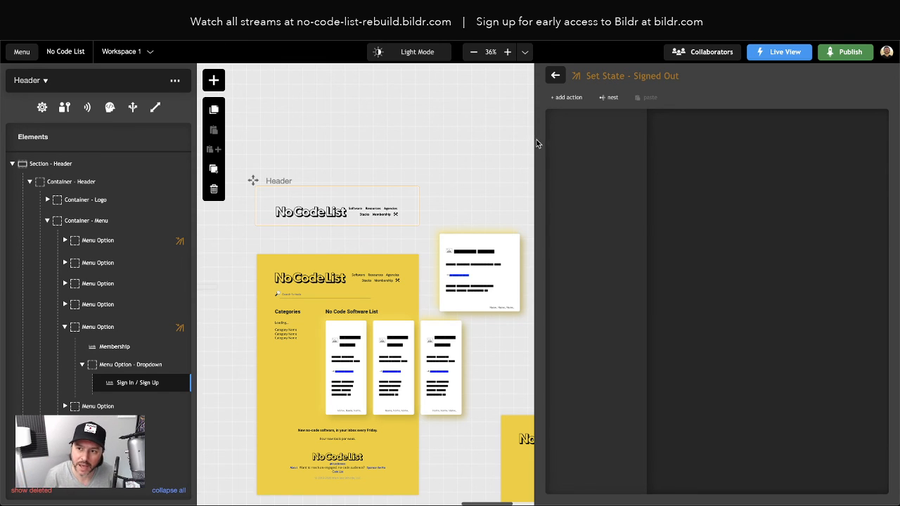
click(569, 97)
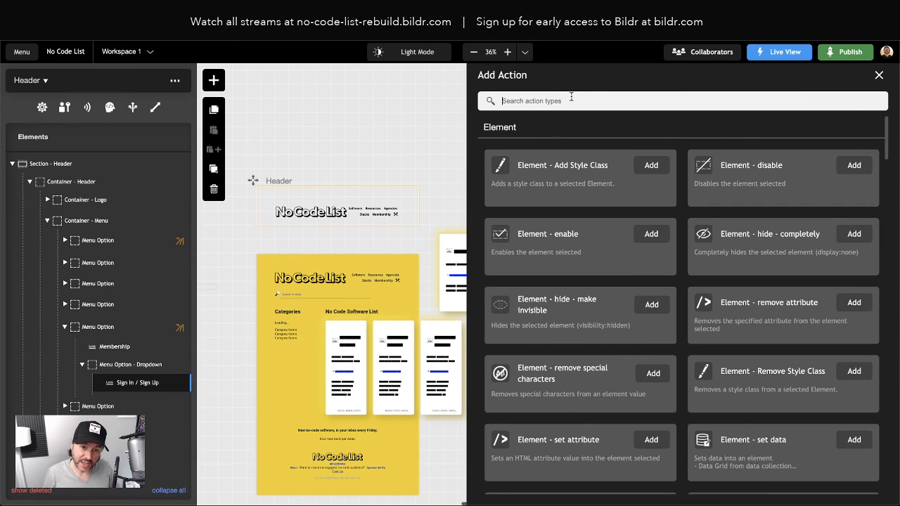
text(set value)
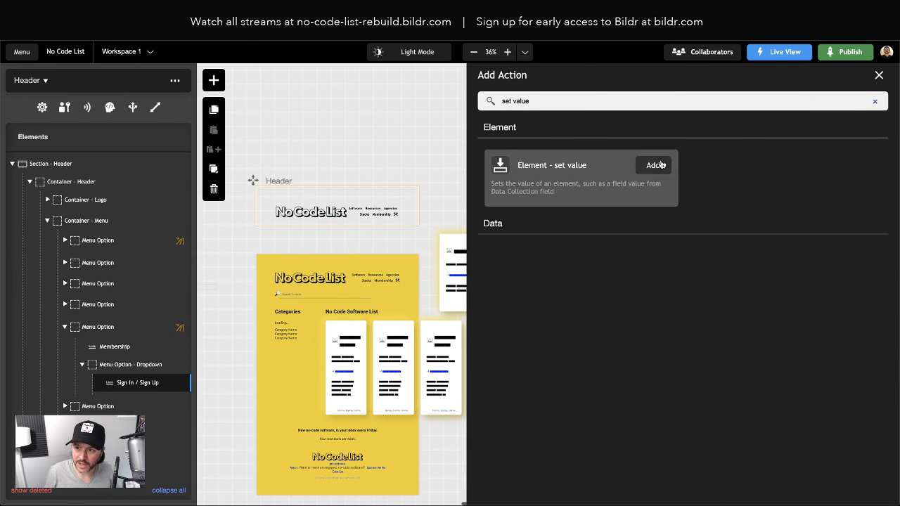
click(659, 165)
click(732, 180)
scroll(749, 256, down, 2)
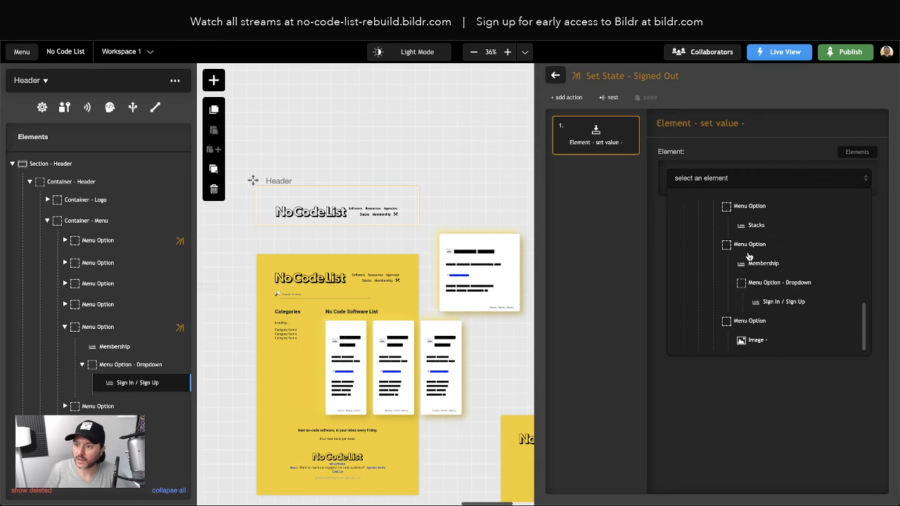
click(867, 367)
click(738, 178)
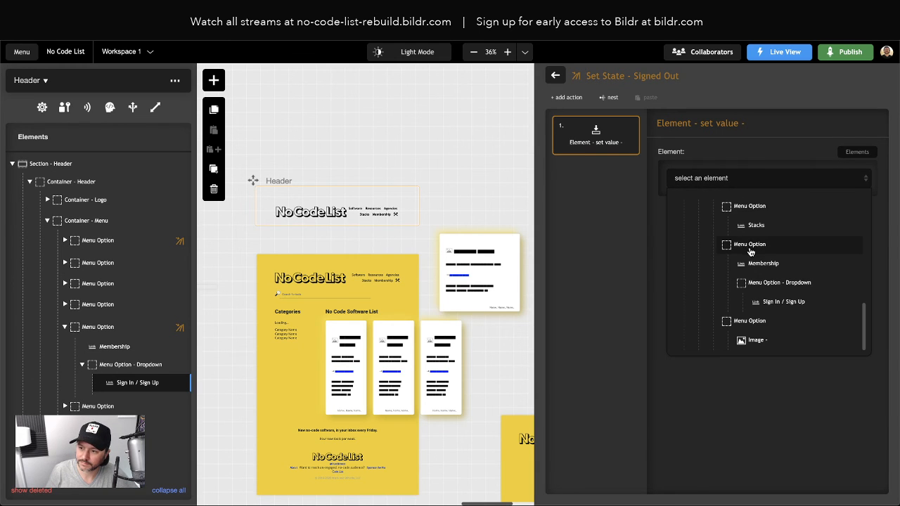
click(763, 301)
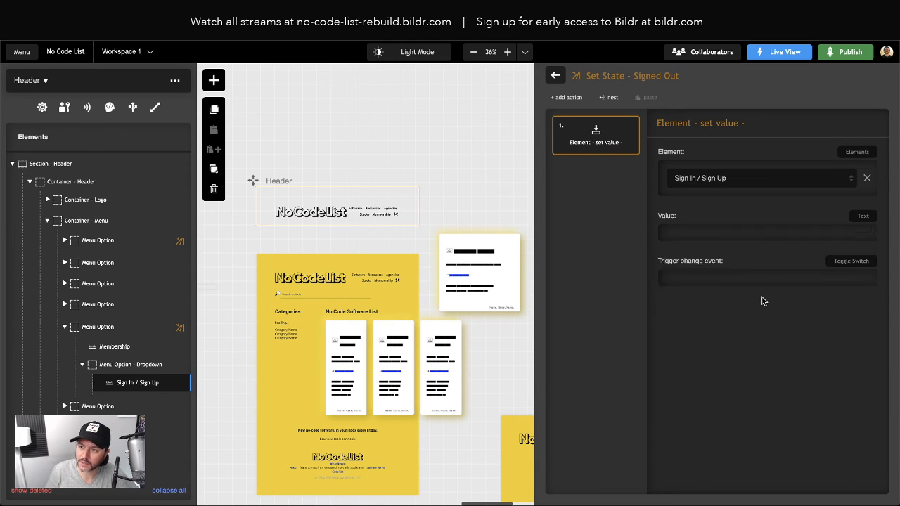
click(717, 242)
text(Sign I)
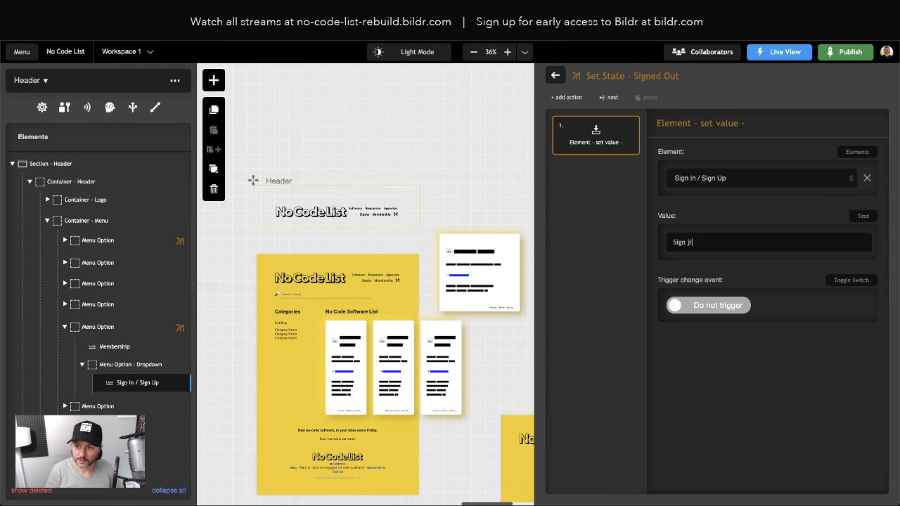
key(BackSpace)
text(In / Sign O)
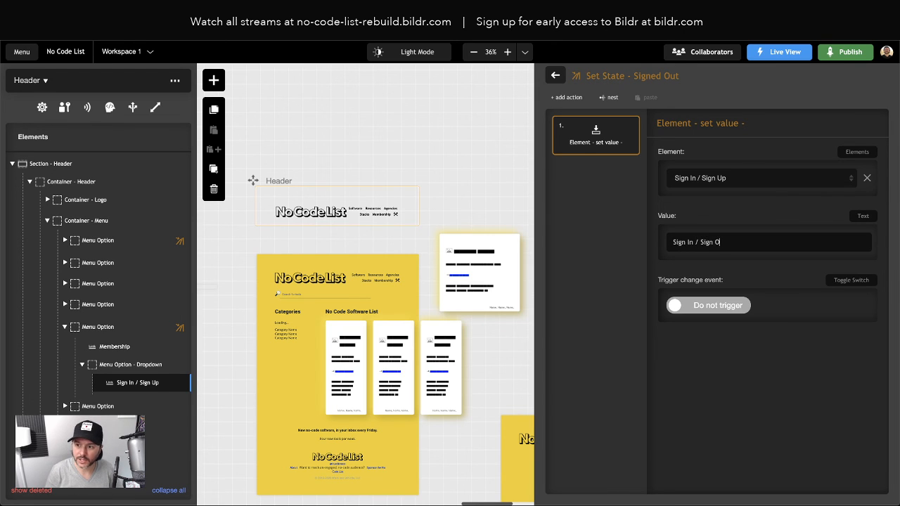
key(BackSpace)
text(Up)
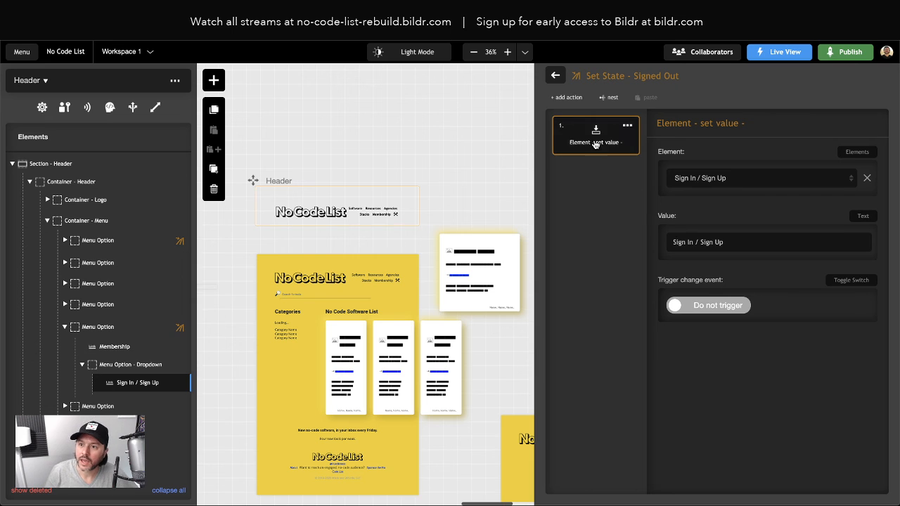
Step: Add an Element - set attribute action to the Signed Out group
click(573, 105)
text(a)
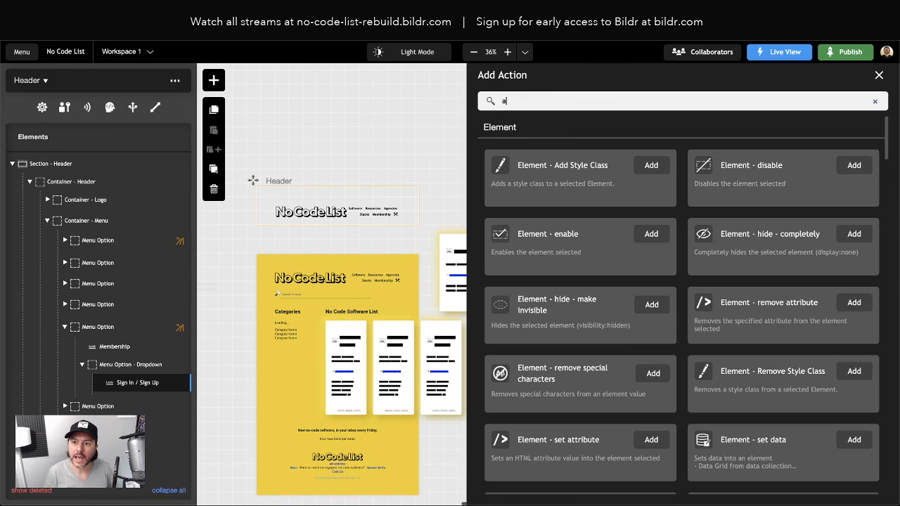
text(ttrub)
key(BackSpace)
key(BackSpace)
key(BackSpace)
key(BackSpace)
key(BackSpace)
key(BackSpace)
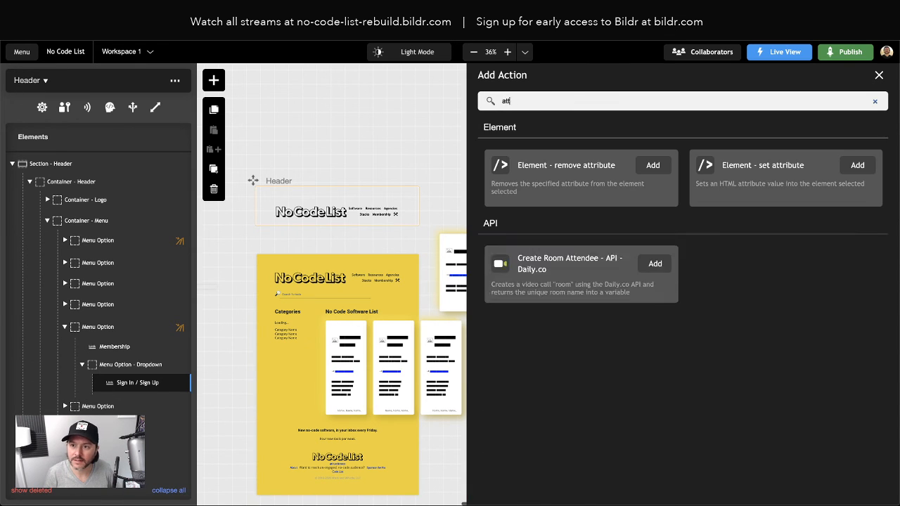
text(dd)
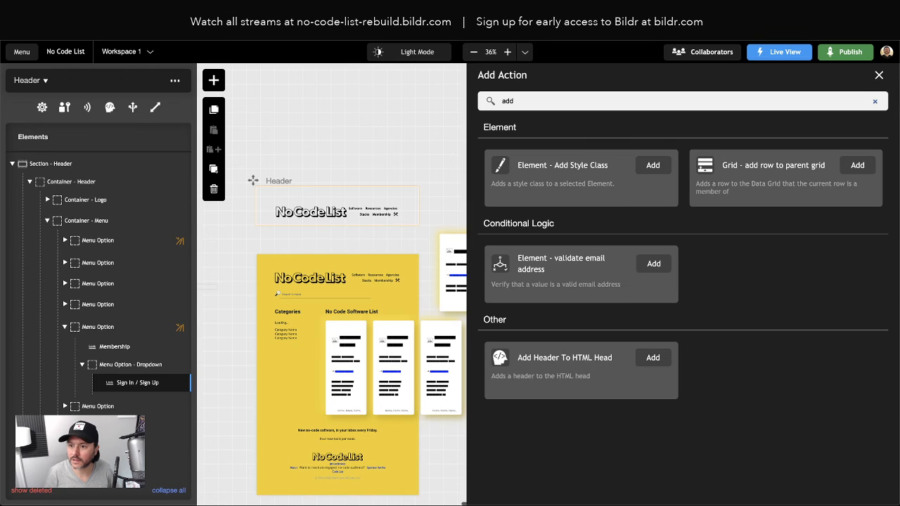
key(BackSpace)
key(BackSpace)
key(BackSpace)
text(set attr)
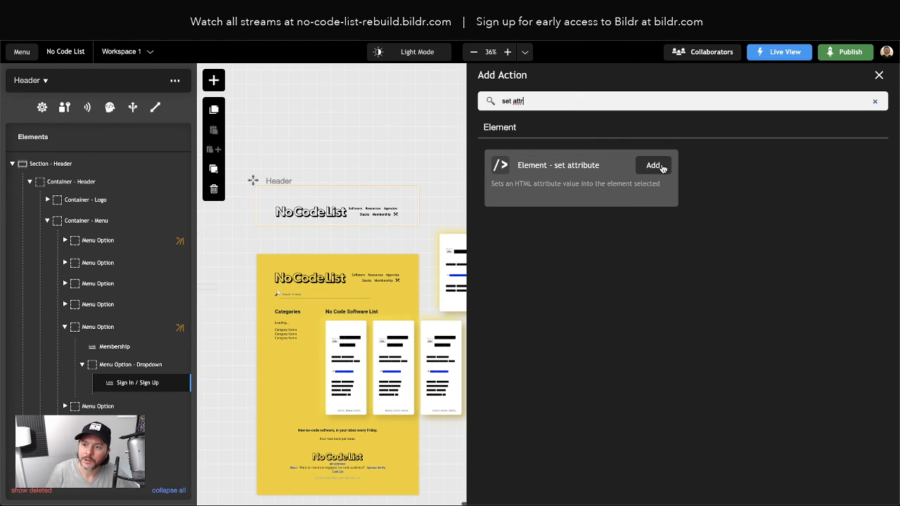
click(650, 166)
Step: Set the Sign In / Sign Up link's href attribute to 'members'
click(696, 184)
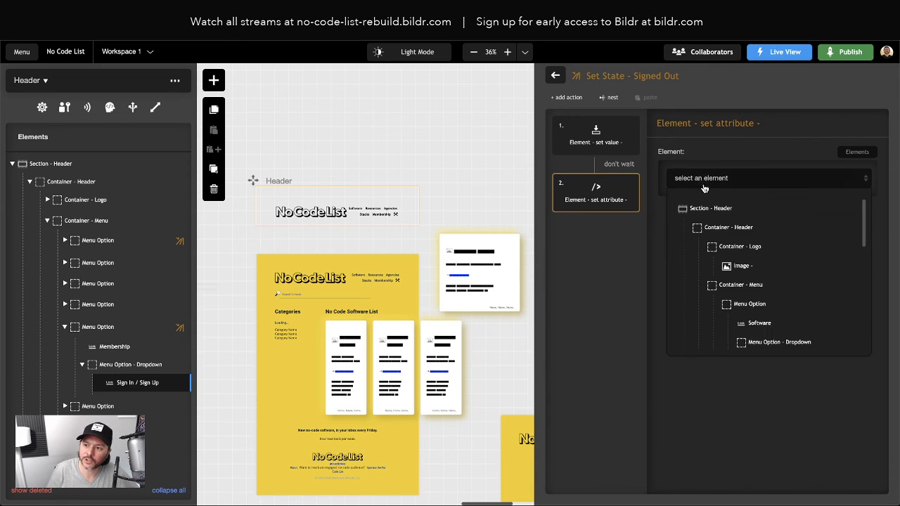
scroll(765, 321, down, 2)
click(771, 303)
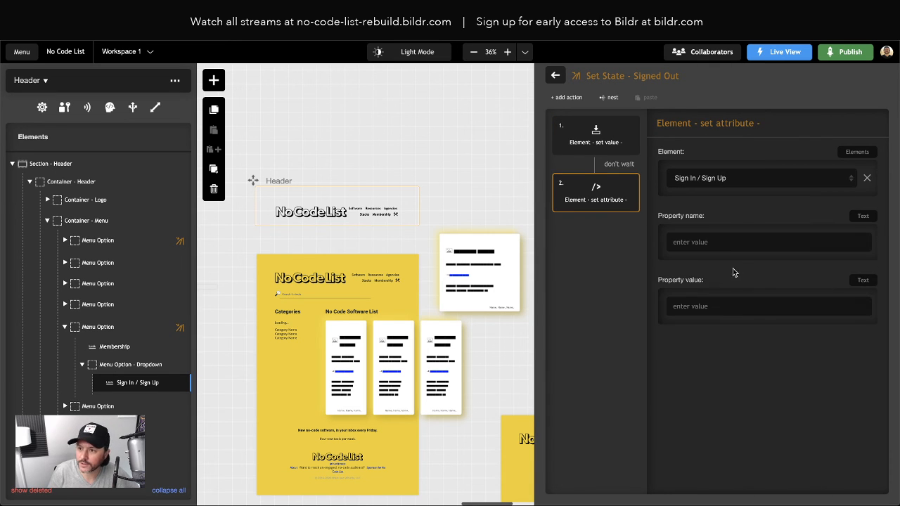
click(715, 241)
text(href)
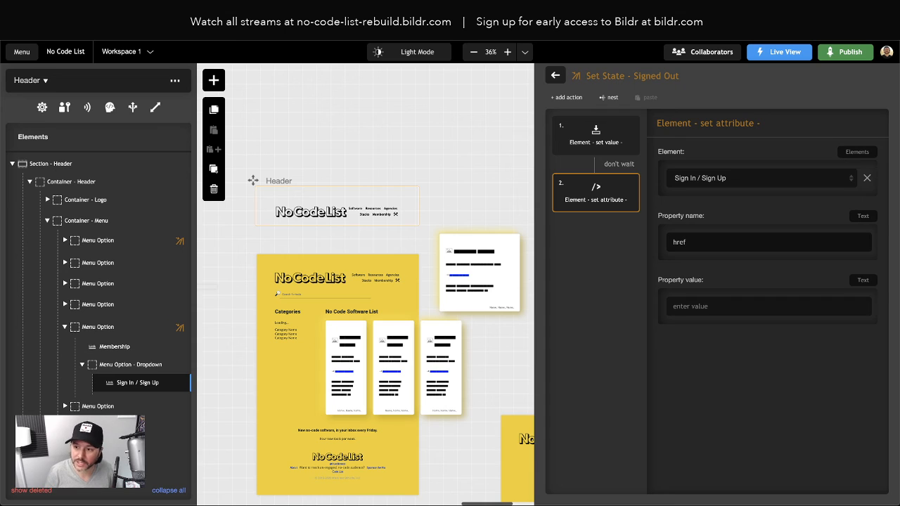
click(692, 306)
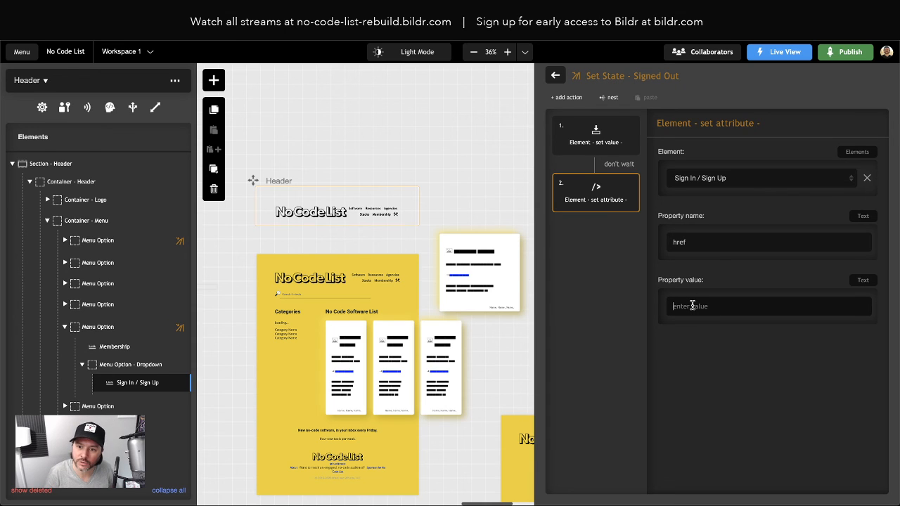
text(members)
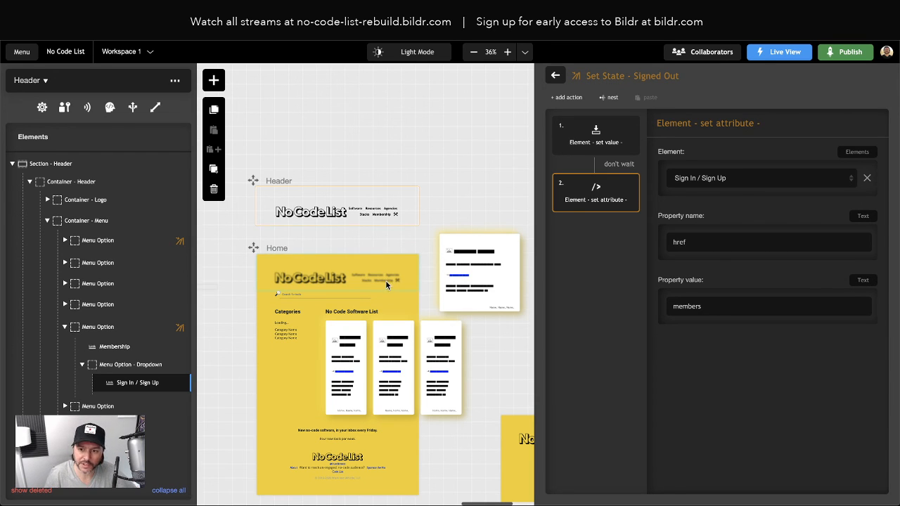
mouse_move(620, 209)
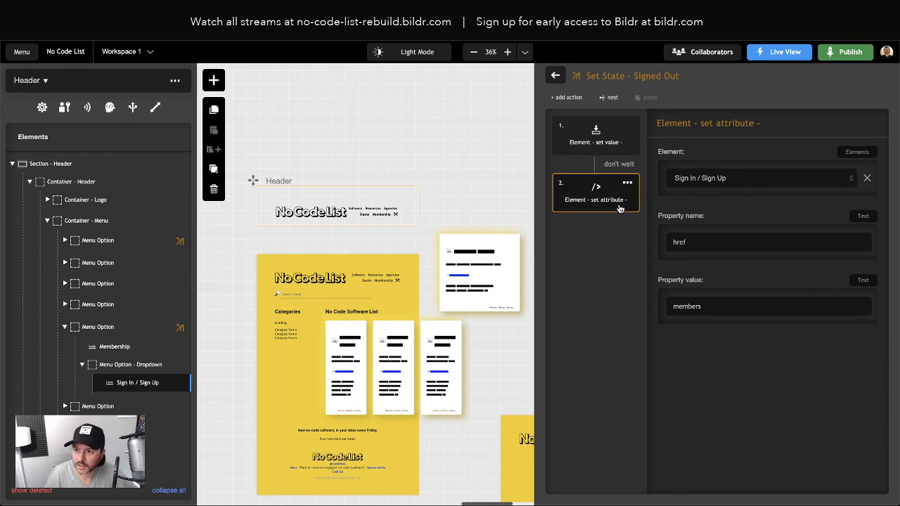
click(554, 76)
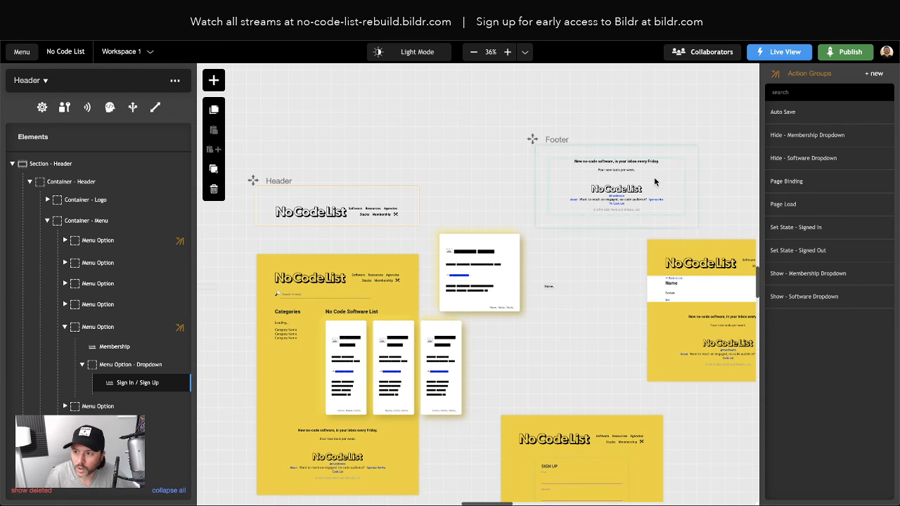
Step: Review the Signed In sign-out step and the Signed Out href step
click(800, 250)
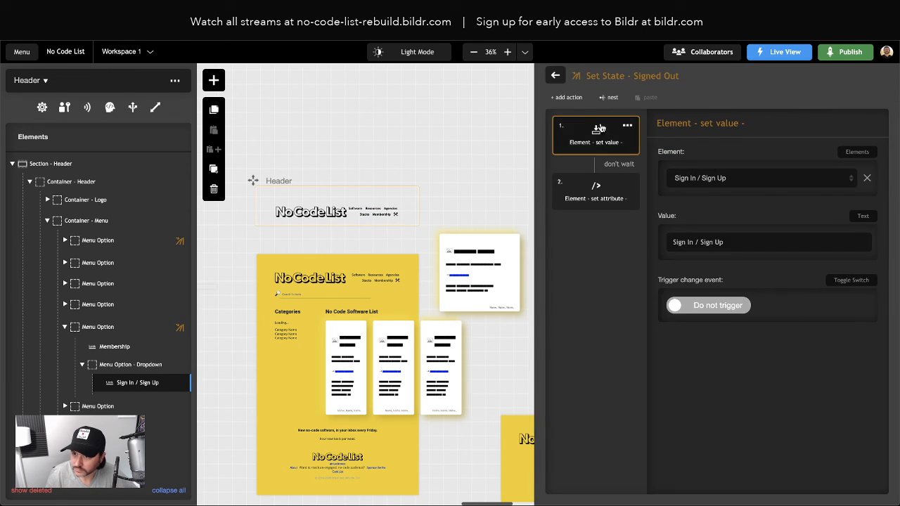
click(556, 75)
click(819, 230)
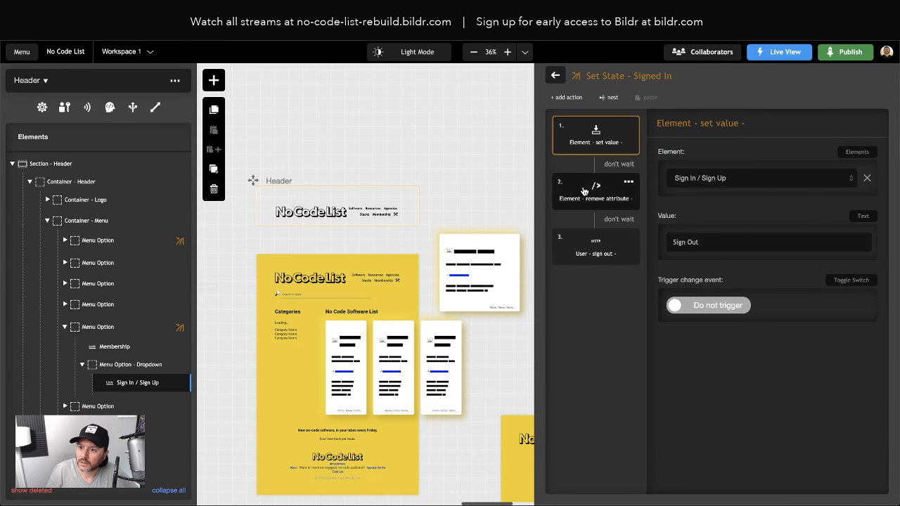
click(594, 252)
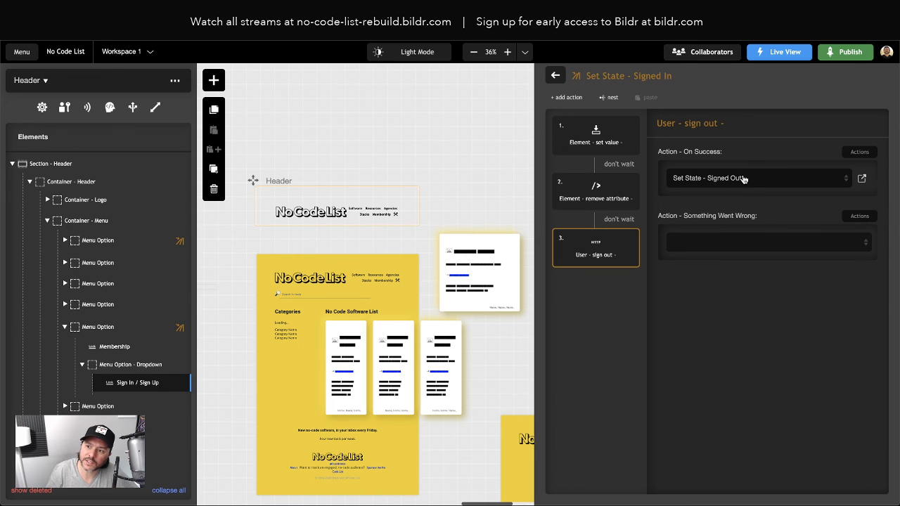
click(555, 76)
click(815, 252)
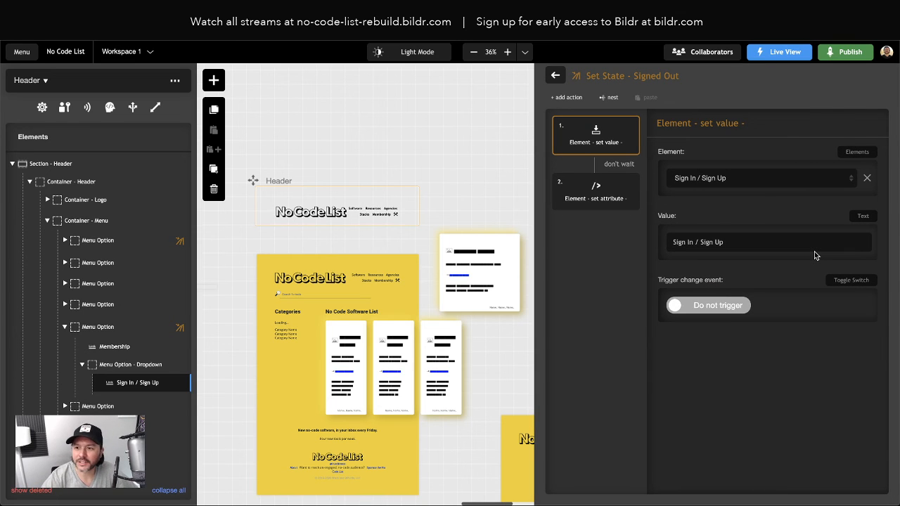
click(581, 191)
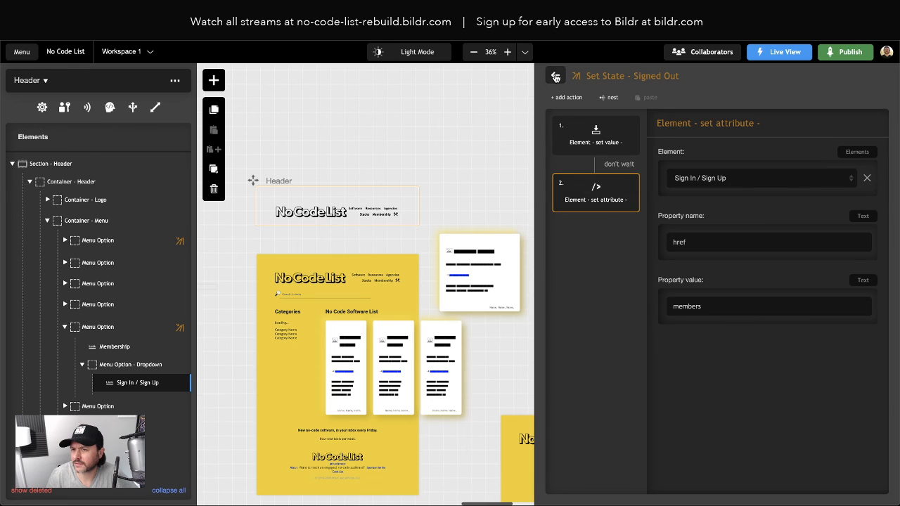
click(555, 75)
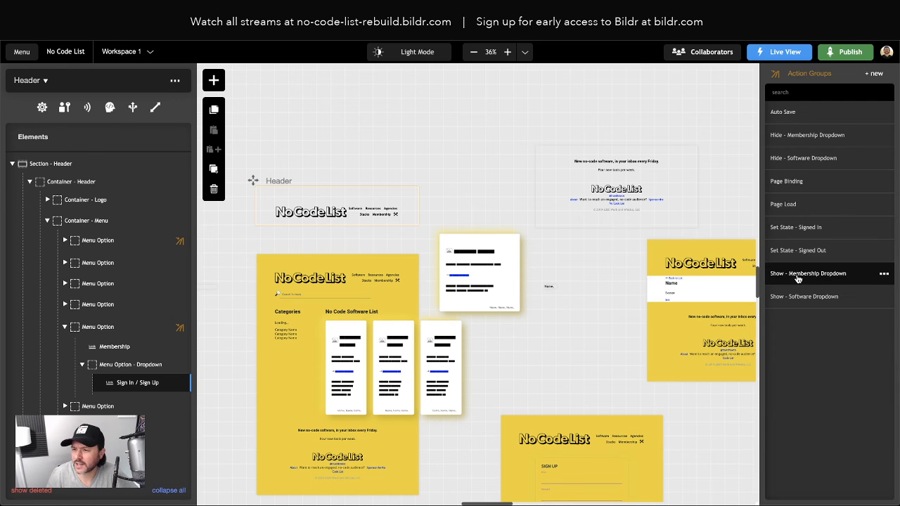
Step: Open the options menu of the Signed In group's User - sign out step
click(805, 234)
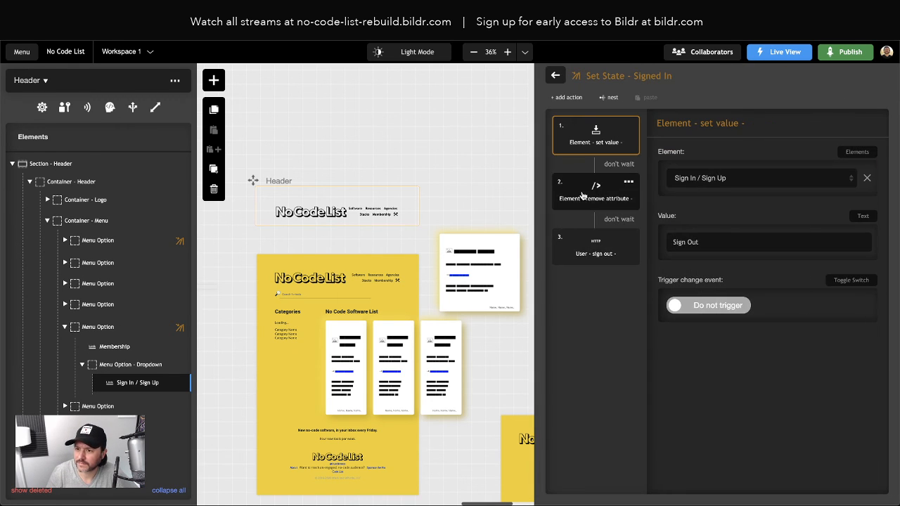
click(591, 247)
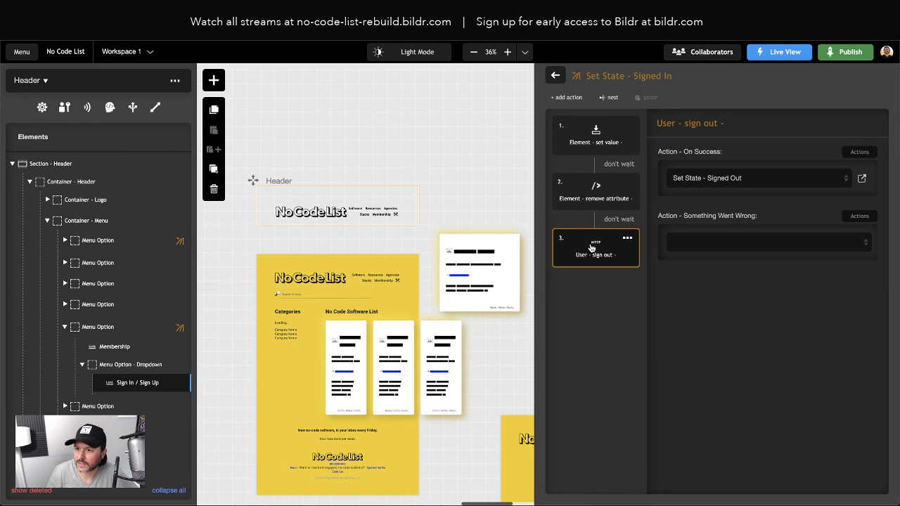
click(630, 240)
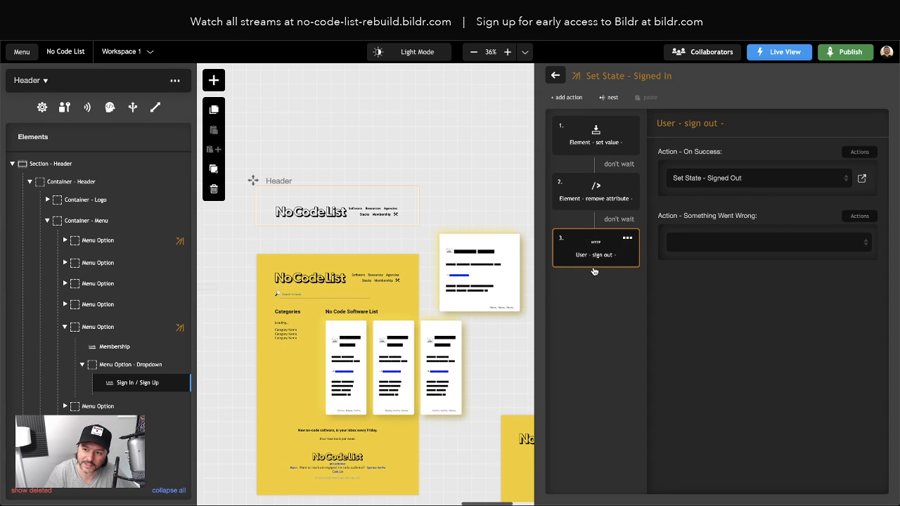
click(628, 239)
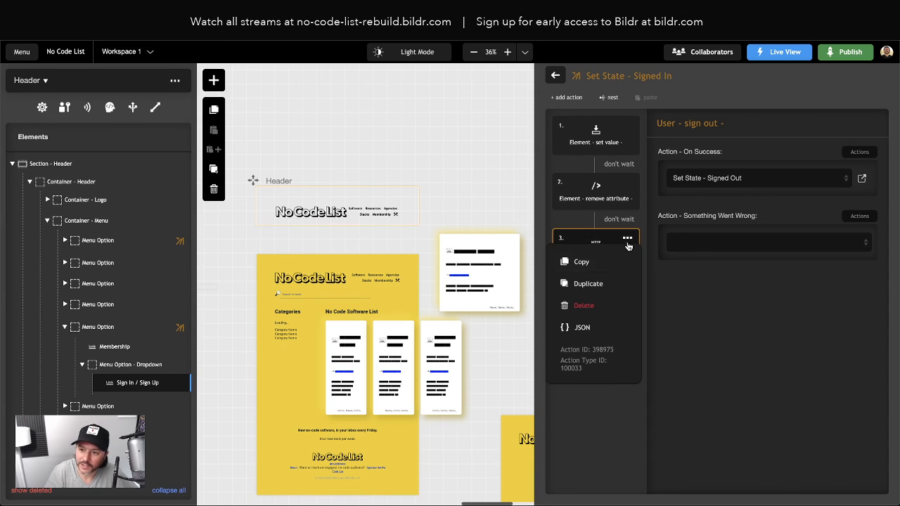
Step: Replace the User - sign out step with an Element - set interaction action
click(584, 307)
click(567, 97)
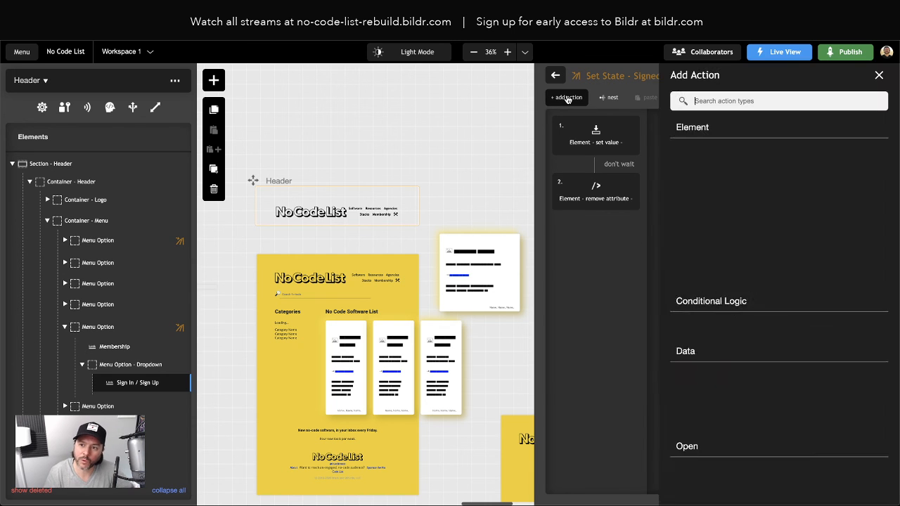
text(set inter)
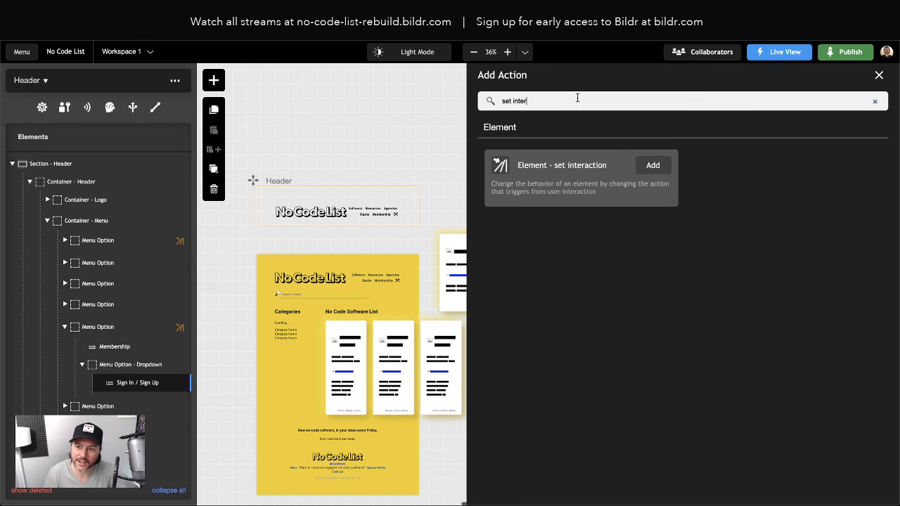
click(657, 168)
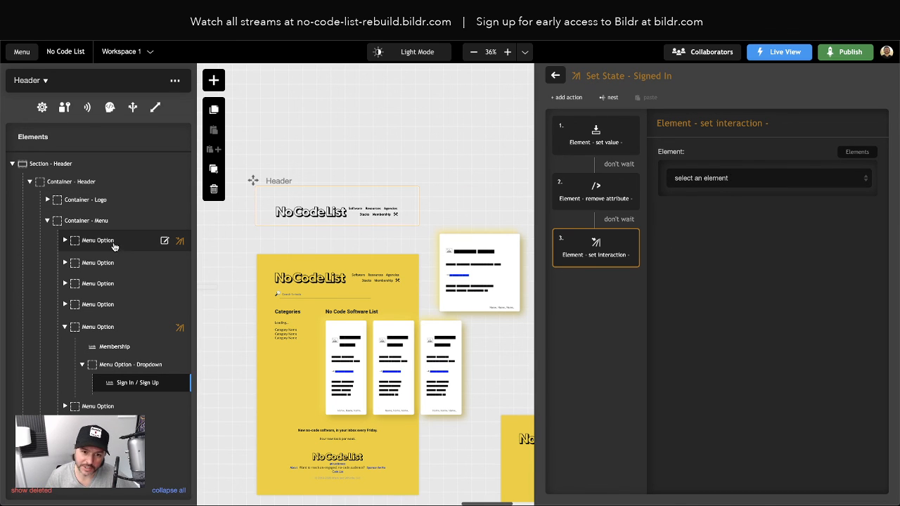
Step: Make the interaction target the Sign In / Sign Up link with event On Click
click(731, 179)
scroll(759, 288, down, 3)
click(771, 302)
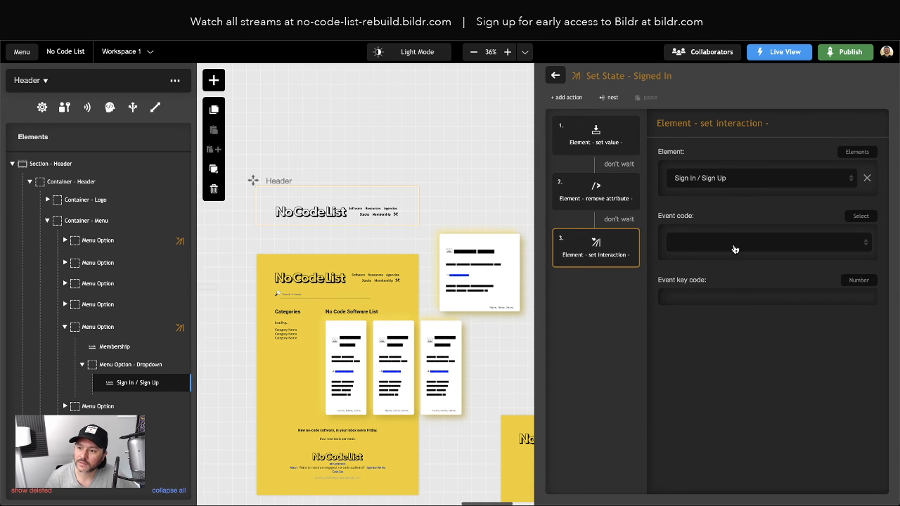
click(698, 245)
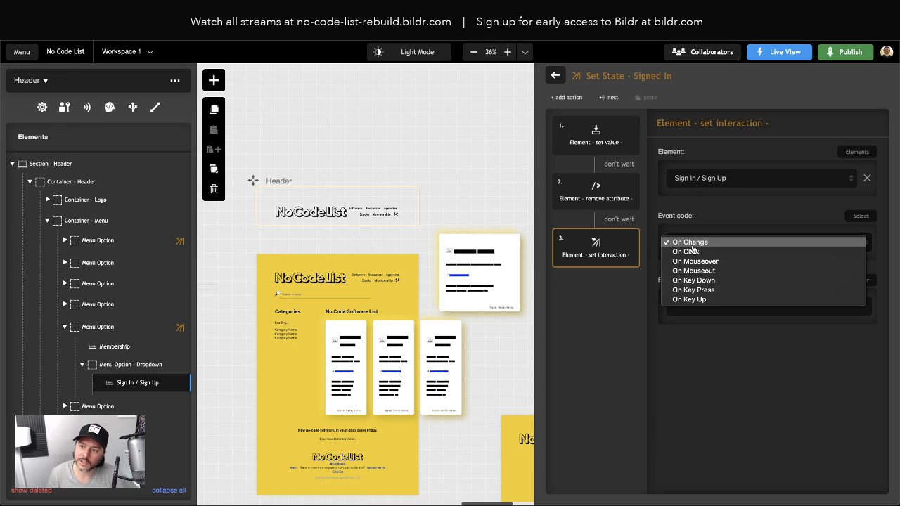
click(695, 252)
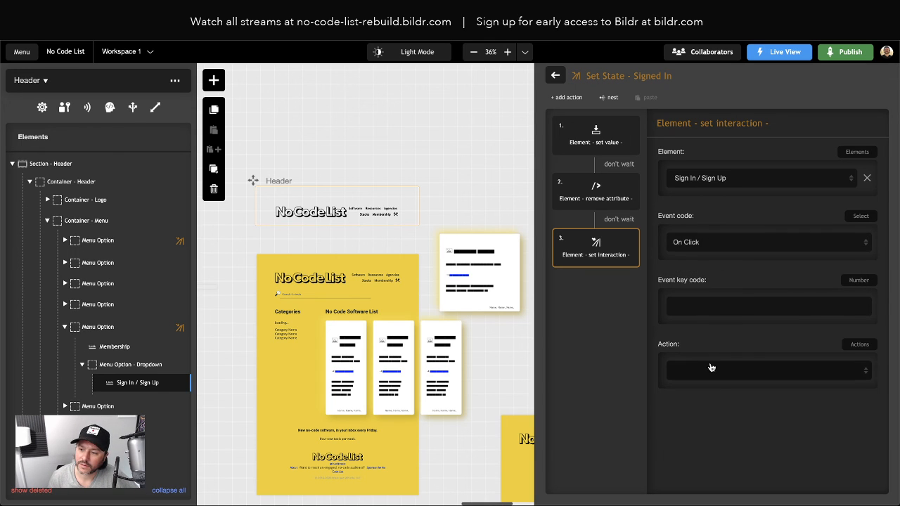
click(710, 368)
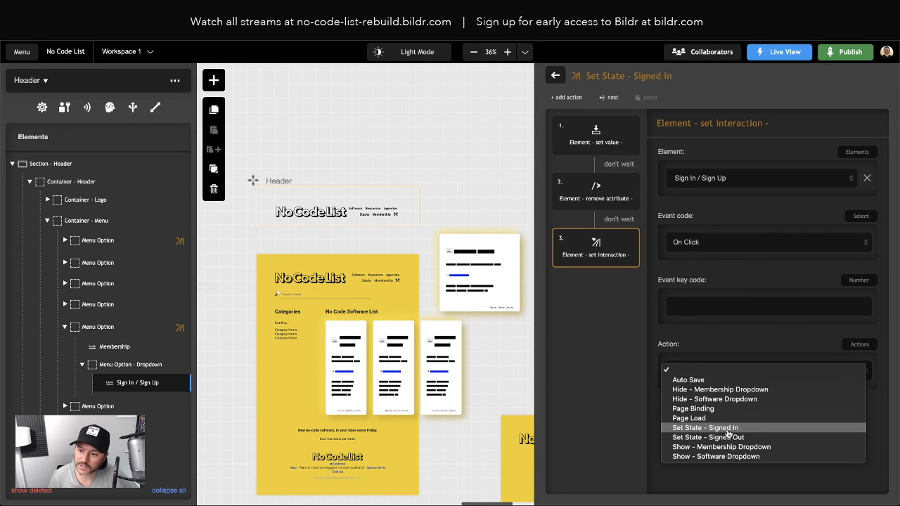
click(582, 333)
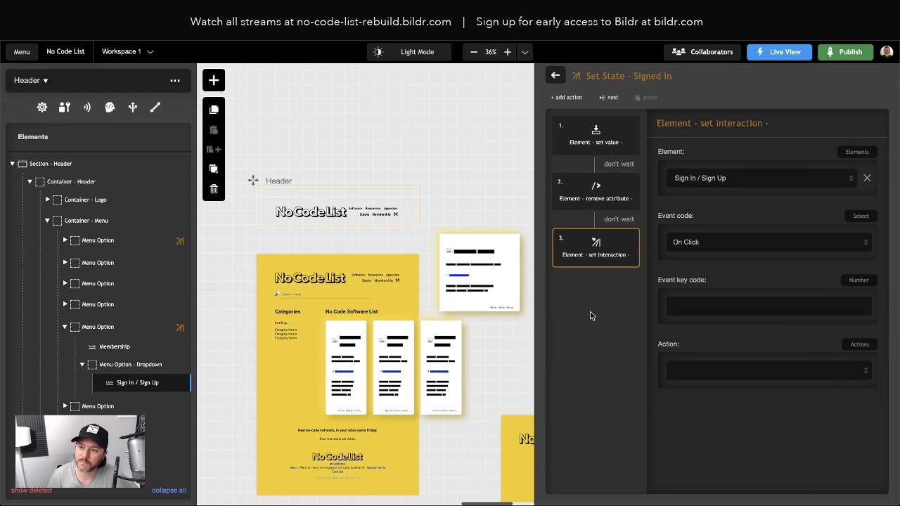
click(557, 76)
Step: Create a new action group named 'Sign Out'
click(874, 74)
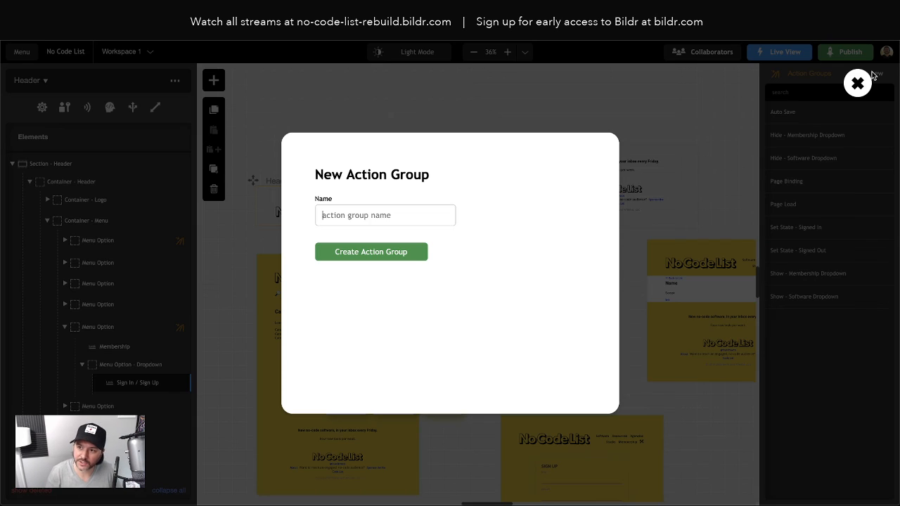
text(Sign Out)
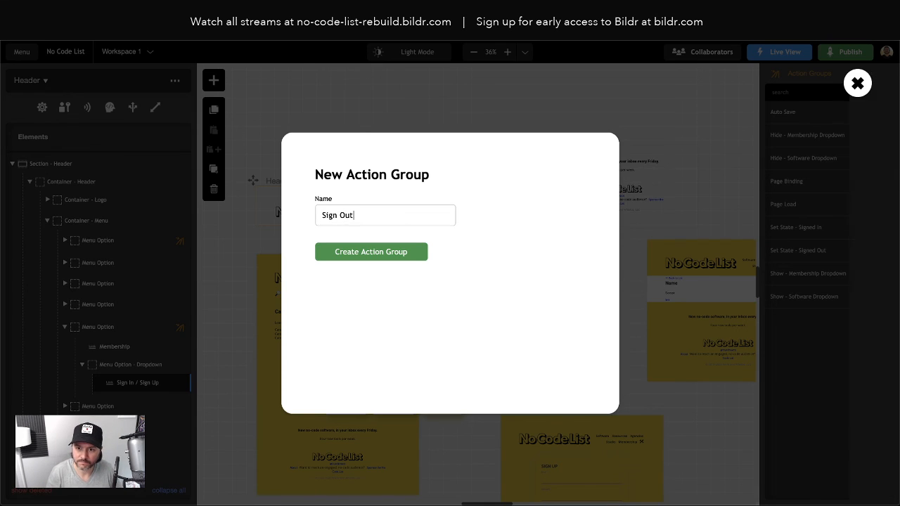
key(Return)
Step: Add a User - sign out action whose On Success runs Set State - Signed Out
click(567, 97)
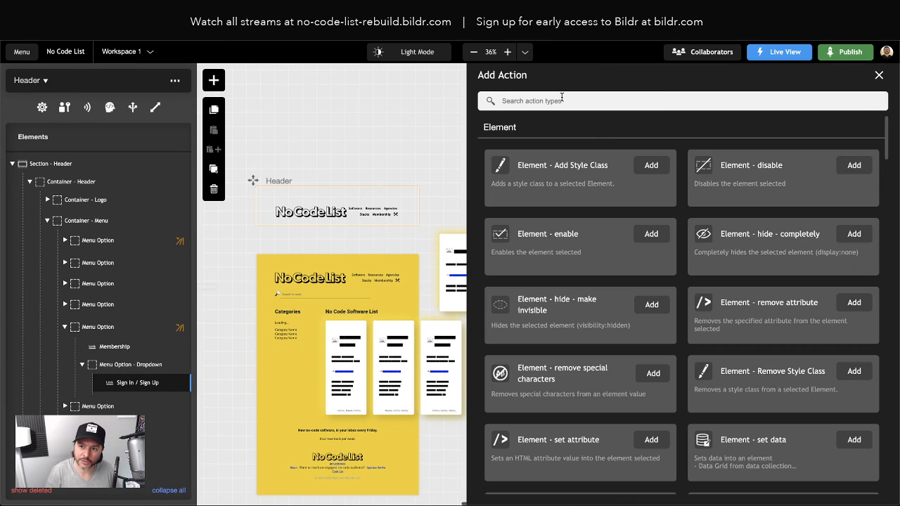
text(user sign)
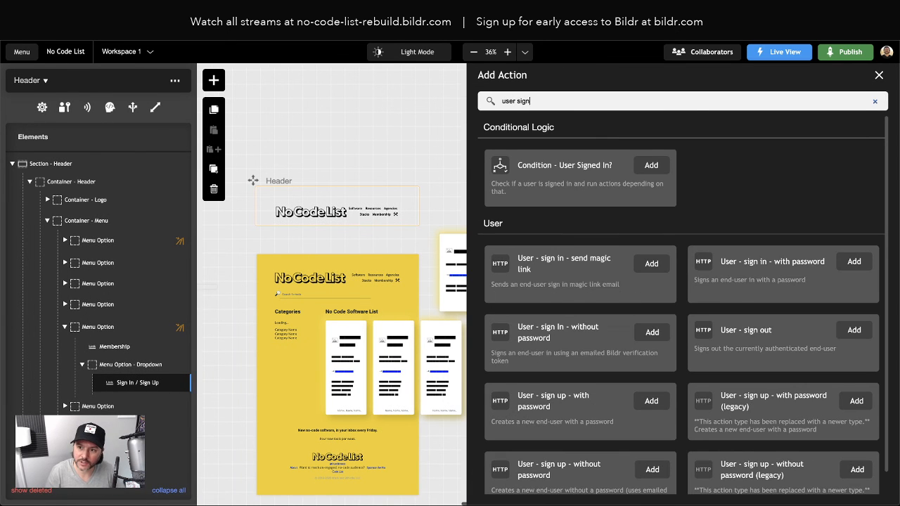
scroll(604, 397, down, 1)
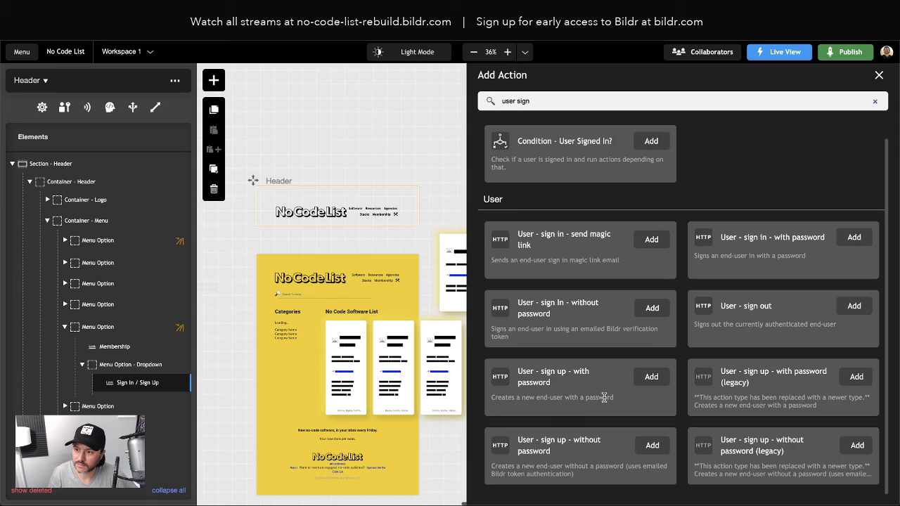
click(854, 306)
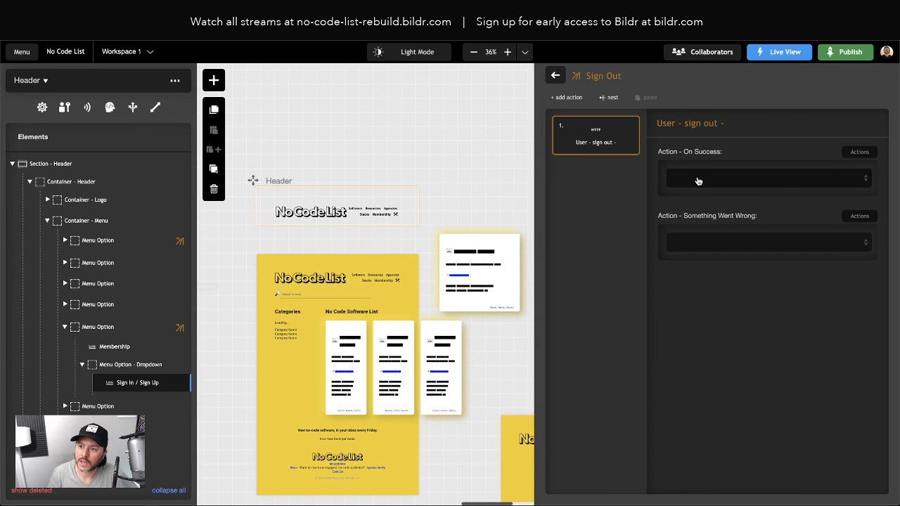
click(699, 181)
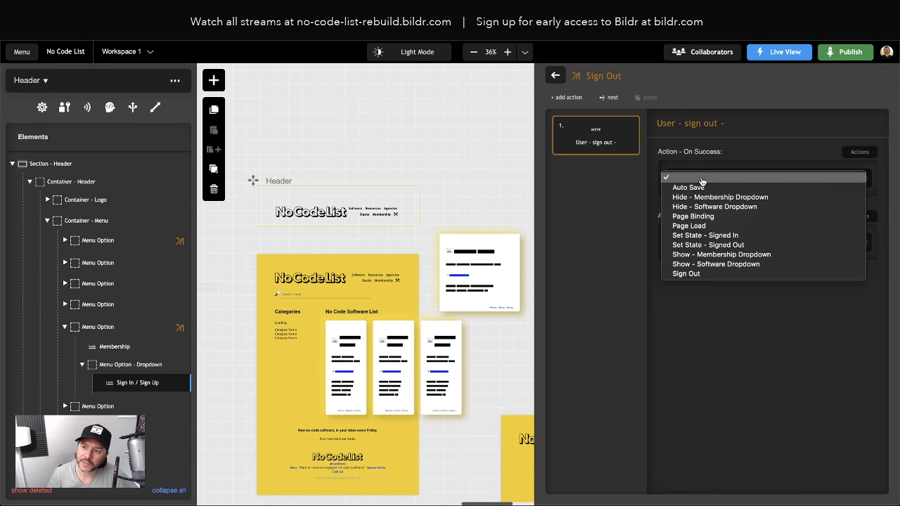
click(717, 246)
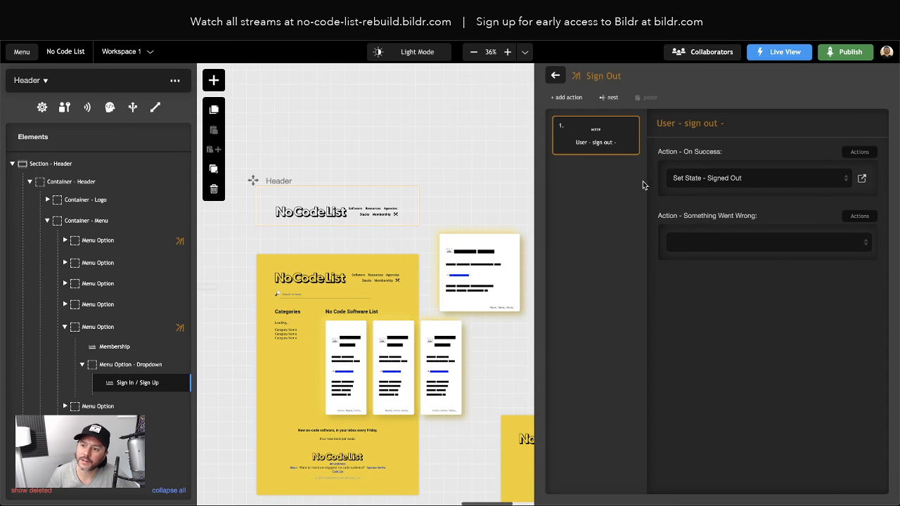
click(557, 77)
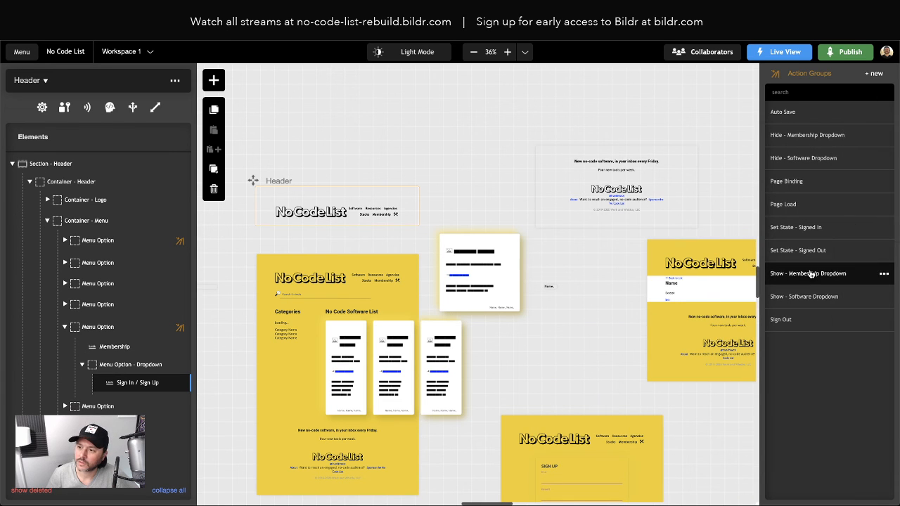
Step: In Set State - Signed In, make the Sign In / Sign Up click interaction run the Sign Out group
click(808, 230)
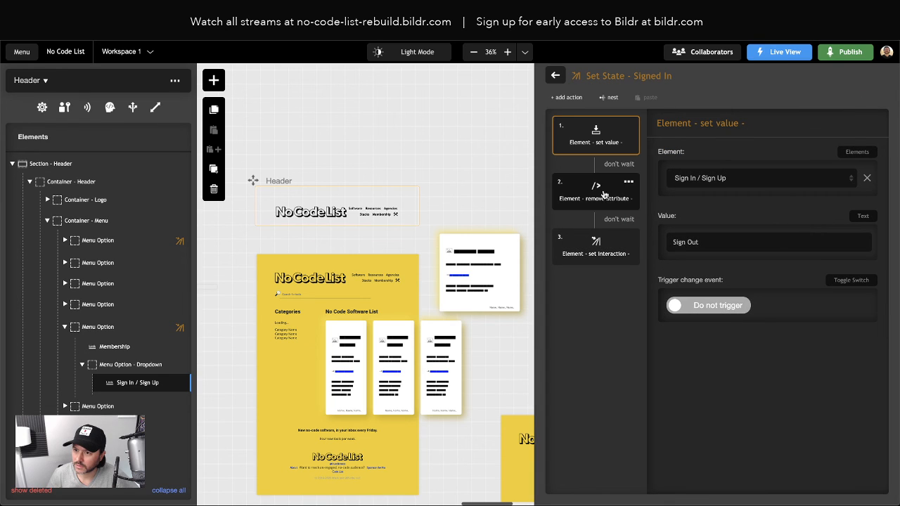
click(599, 256)
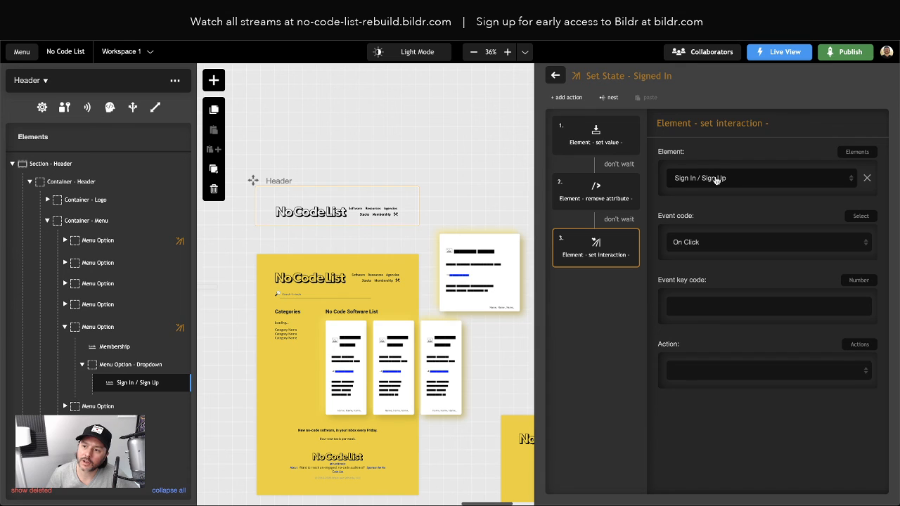
click(708, 370)
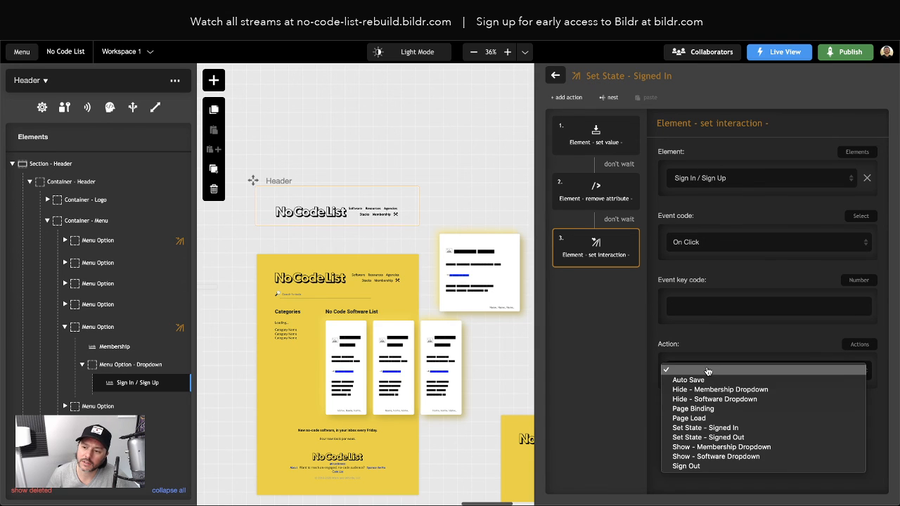
click(711, 466)
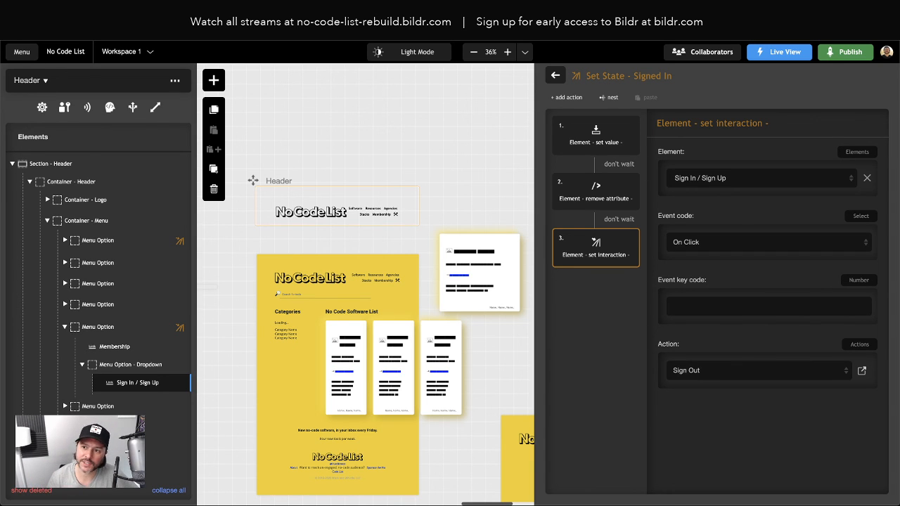
click(554, 73)
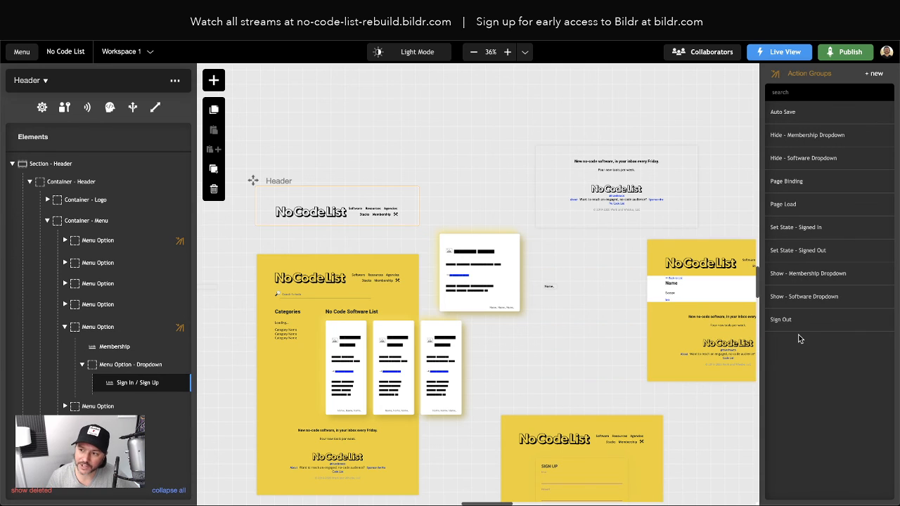
Step: Add an Element - set interaction action to Set State - Signed Out, targeting the Sign In / Sign Up link
click(810, 252)
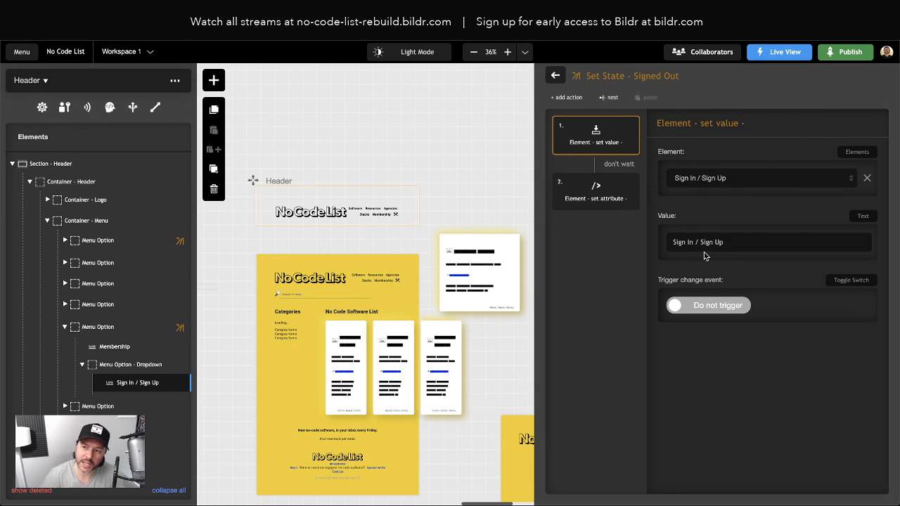
click(566, 97)
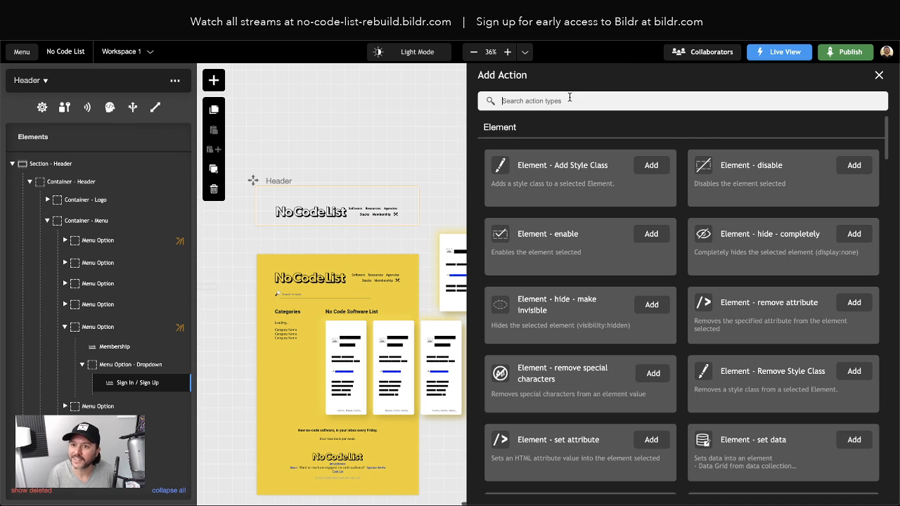
text(set inter)
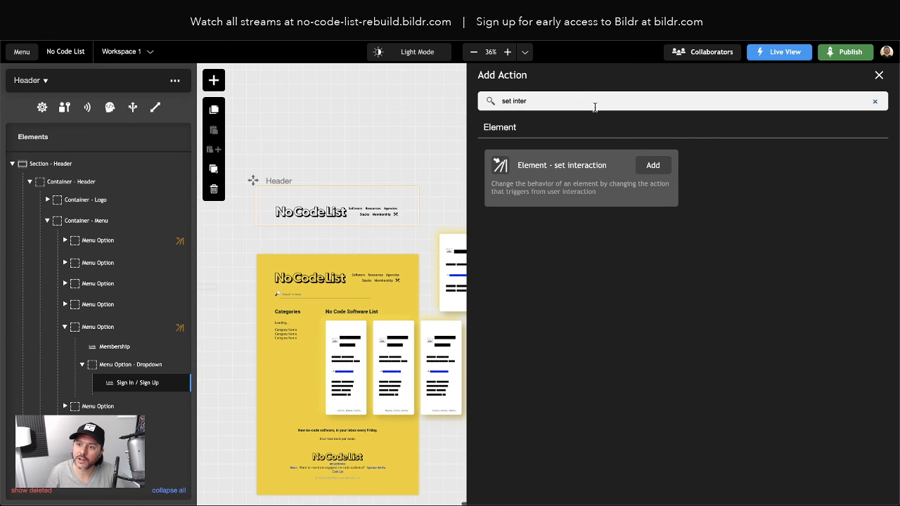
click(652, 165)
click(737, 182)
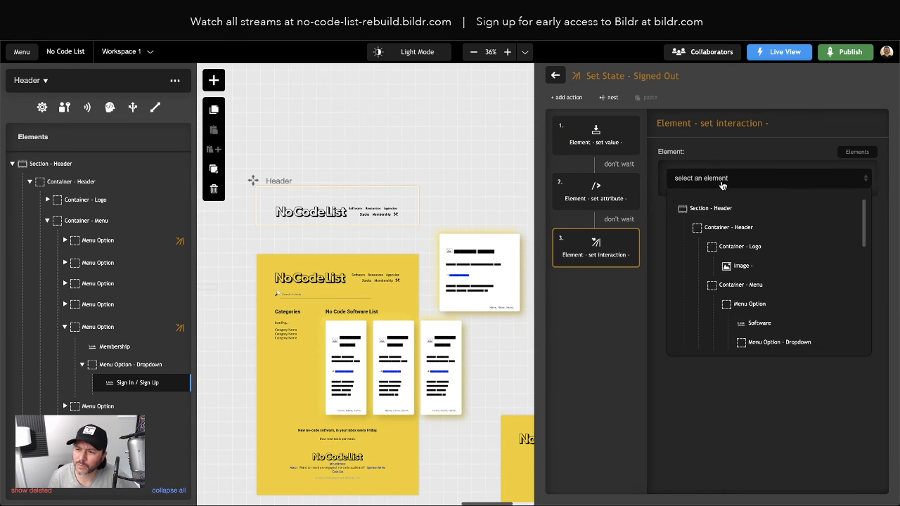
scroll(767, 296, down, 5)
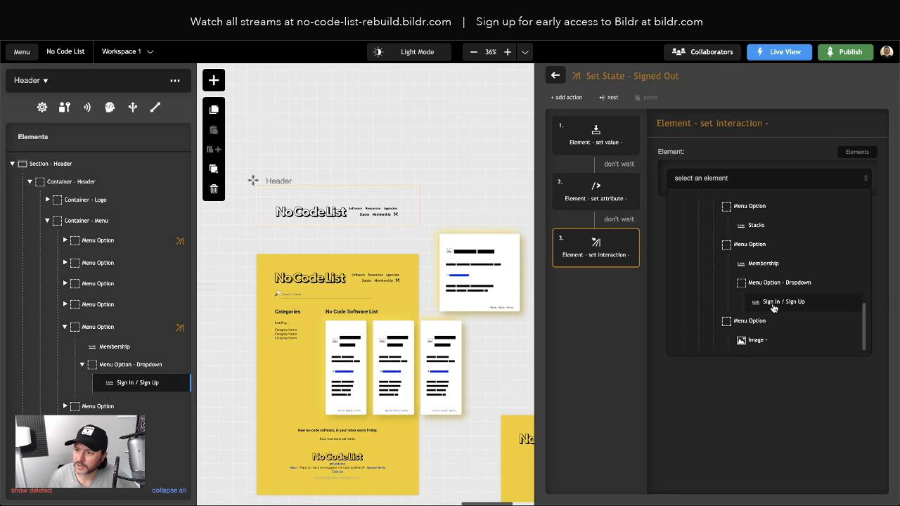
click(774, 305)
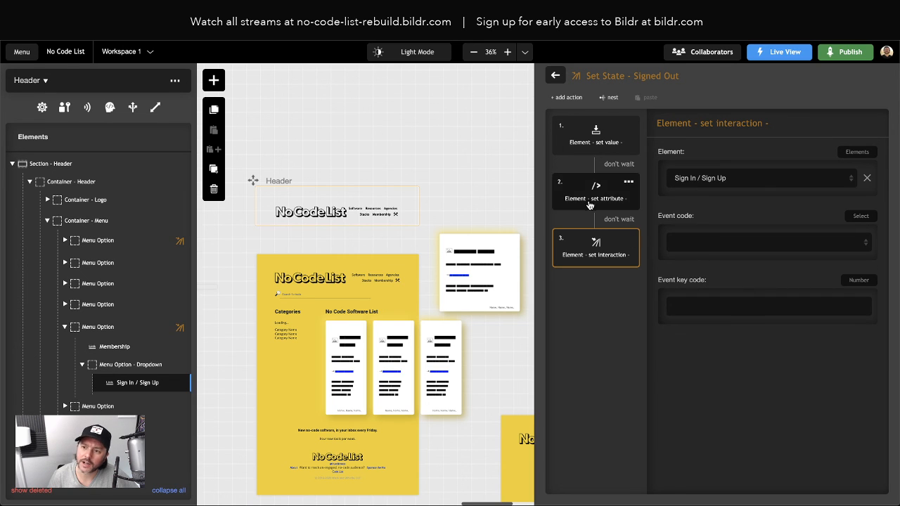
Step: Set the interaction's event code to On Click, leaving its action unchosen
click(693, 242)
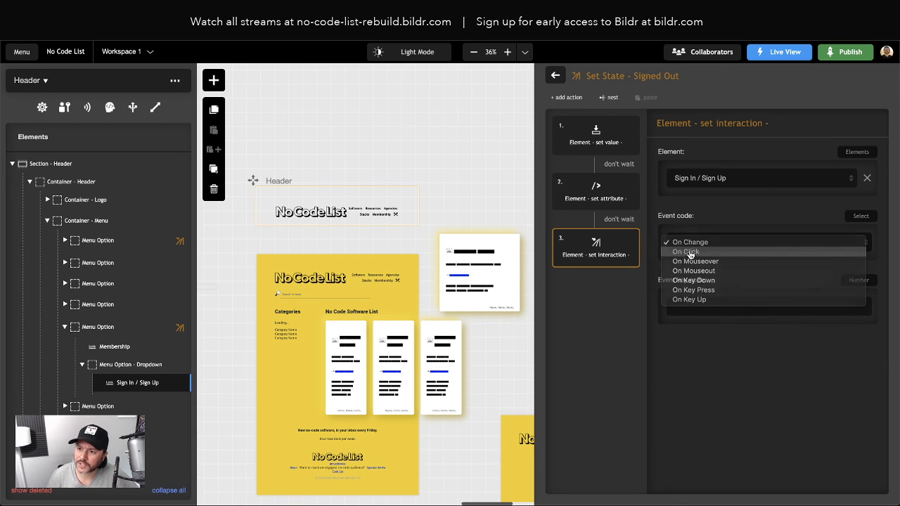
click(688, 252)
click(698, 377)
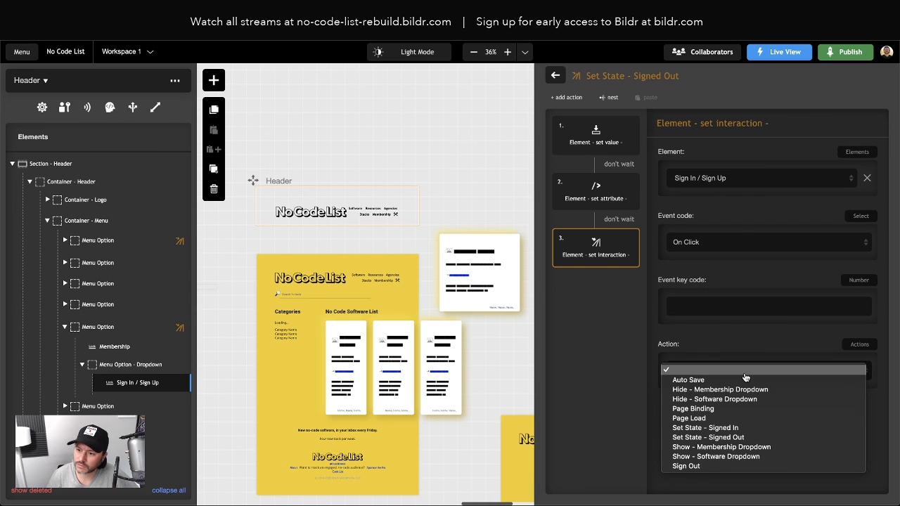
click(590, 415)
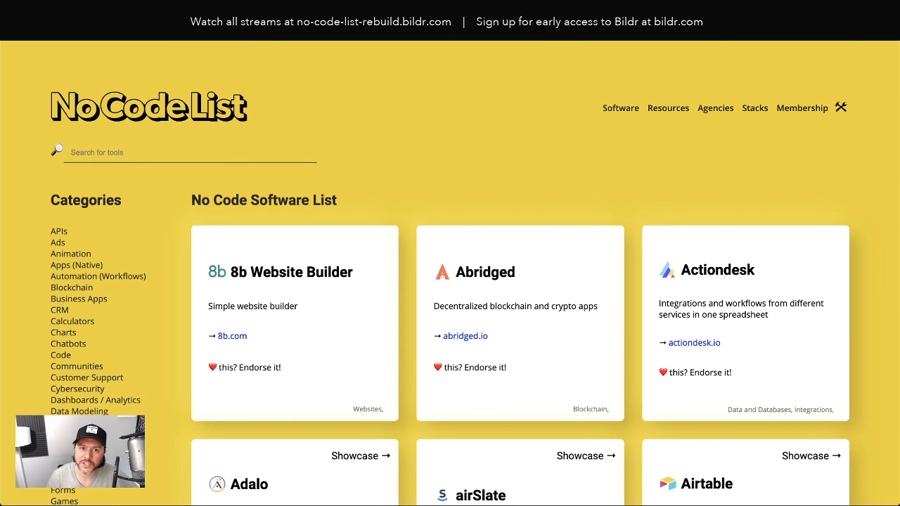
Step: Reload the live site, follow Sign In / Sign Up, and open the element inspector
key(super+r)
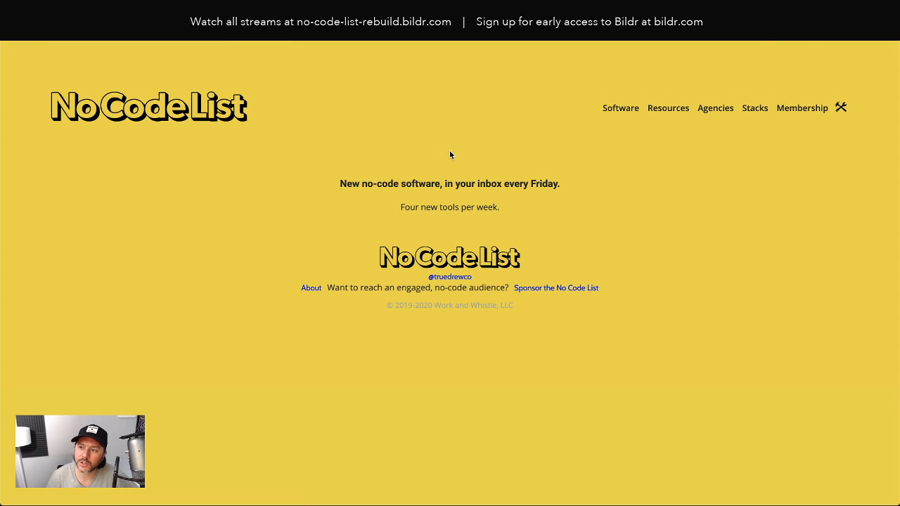
mouse_move(816, 109)
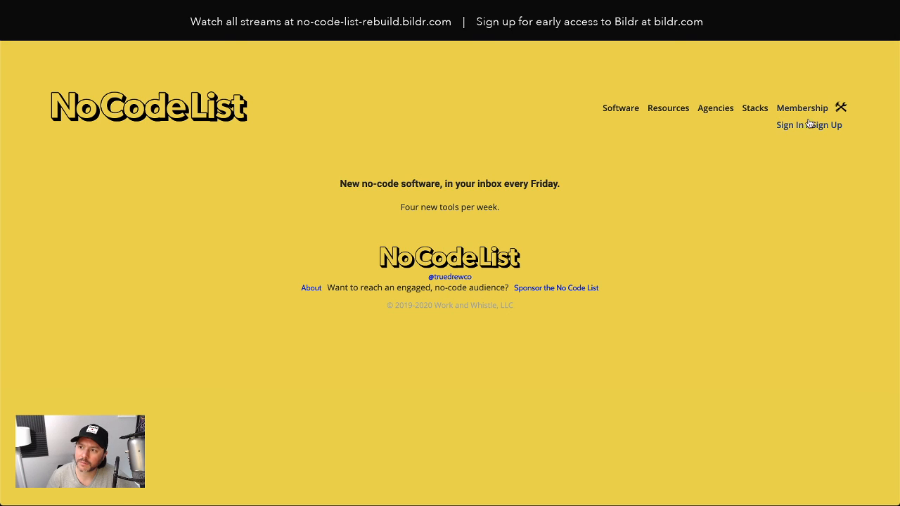
click(806, 126)
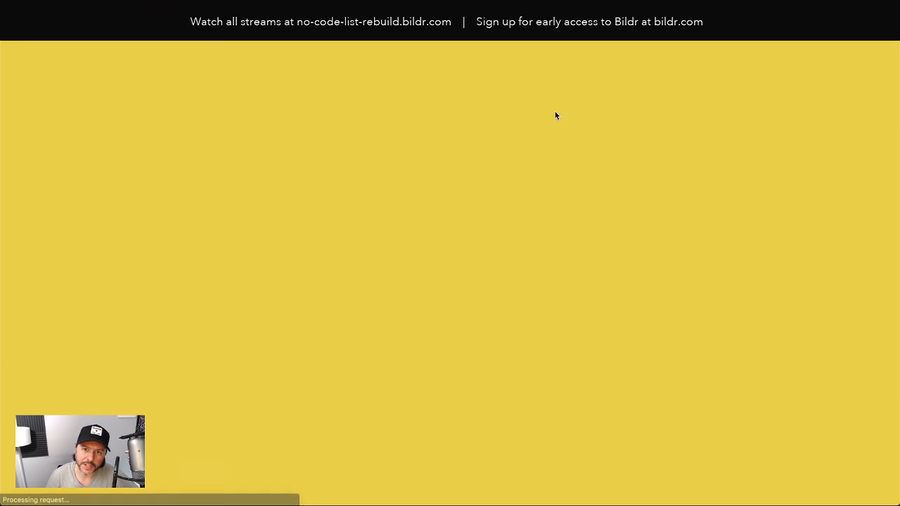
right_click(424, 149)
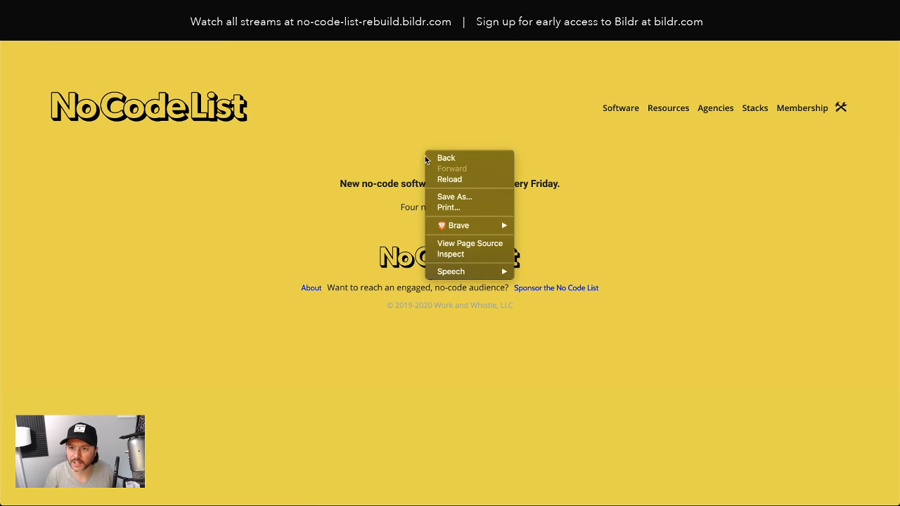
click(467, 256)
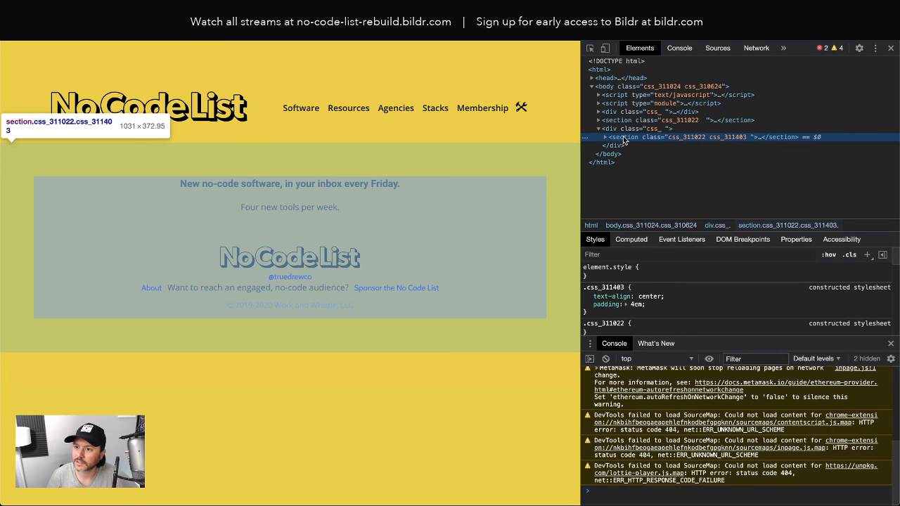
Step: Remove the css_311413 class from the hidden sign-up container so the form appears
click(605, 138)
click(612, 146)
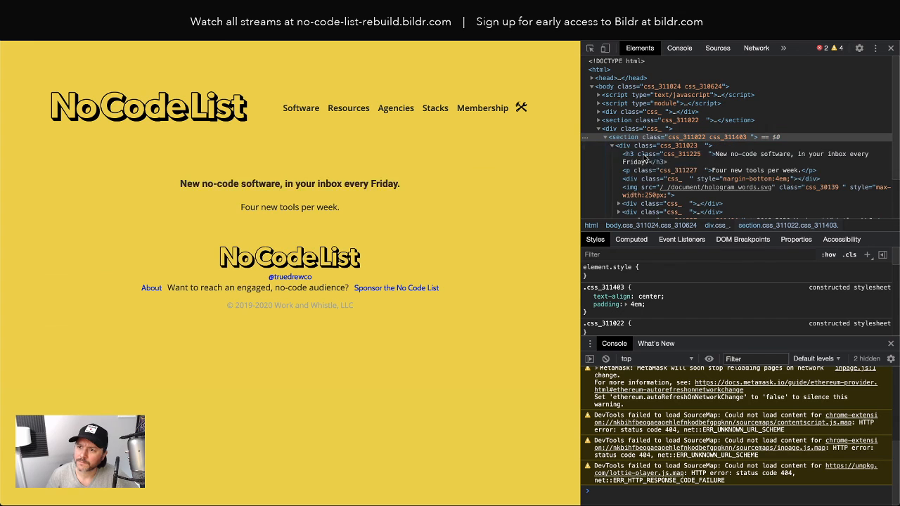
click(599, 120)
click(606, 128)
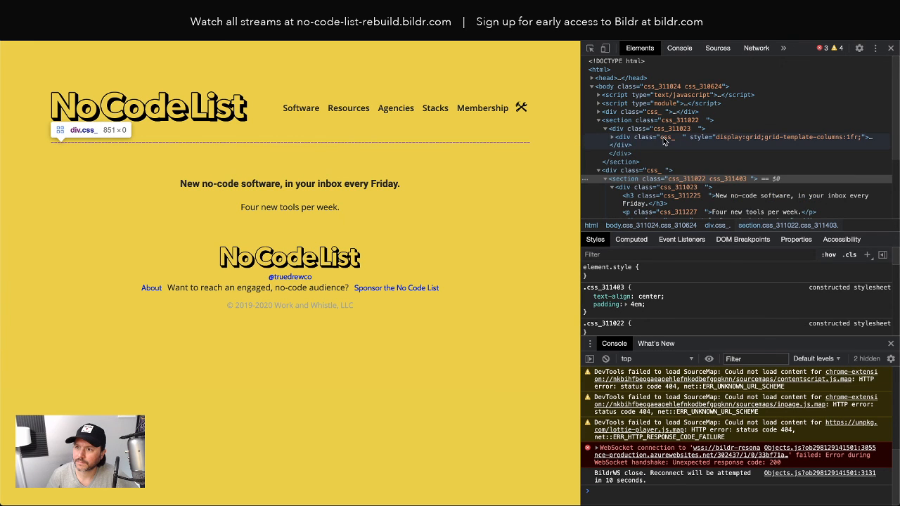
click(745, 148)
key(Right)
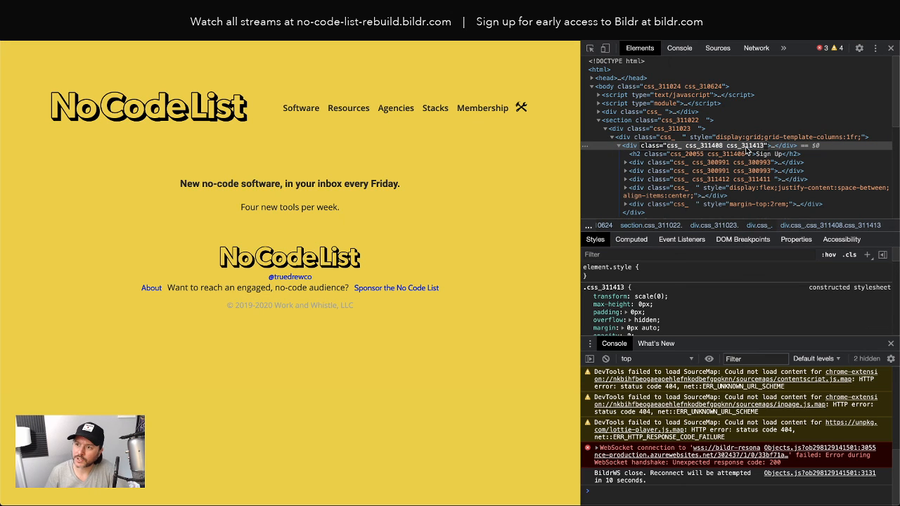
double_click(756, 147)
key(BackSpace)
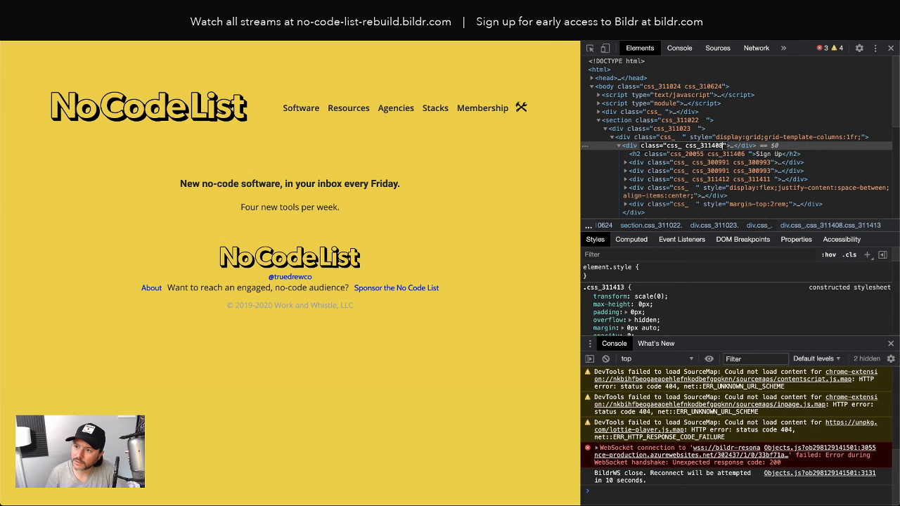
click(760, 129)
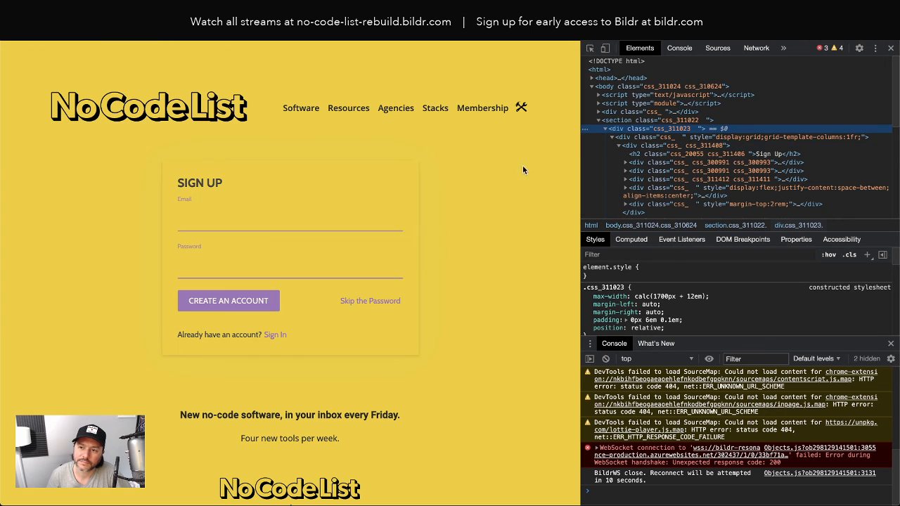
Step: Fill the Sign Up form with a test e-mail and password and create the account
click(228, 216)
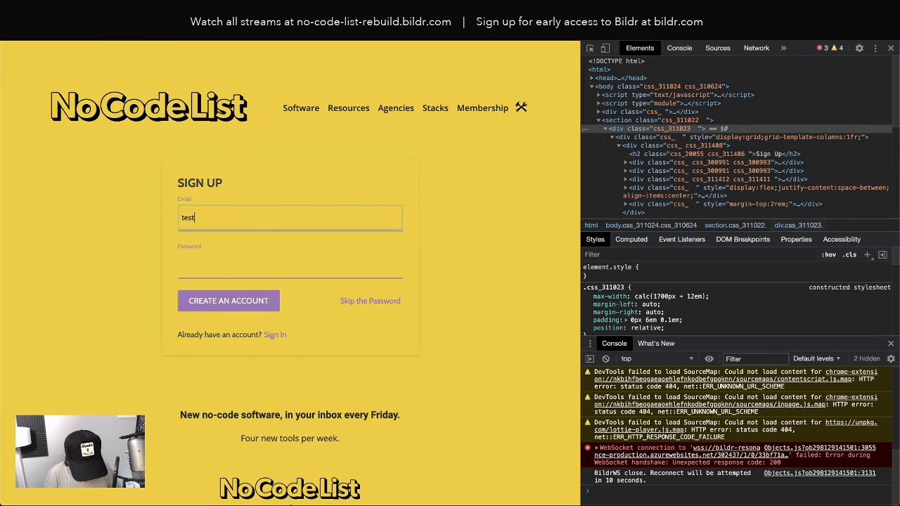
text(test2@test.c)
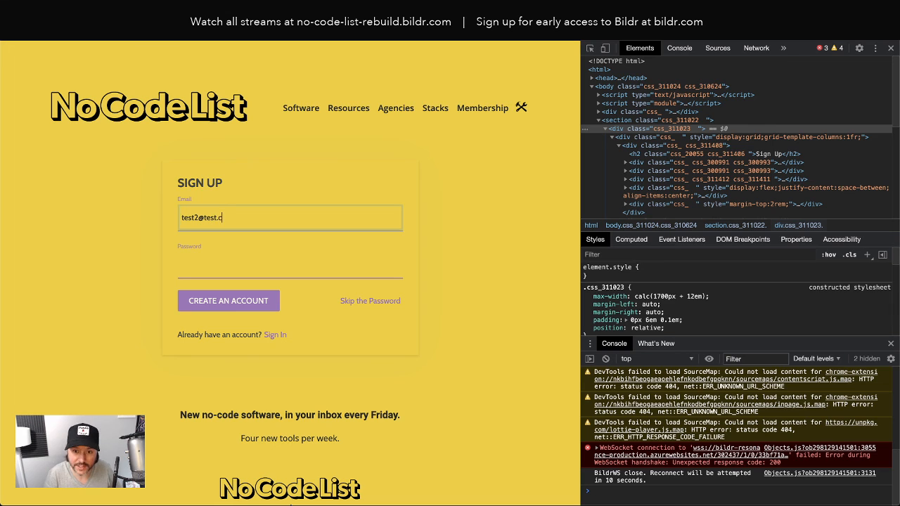
text(om)
key(Tab)
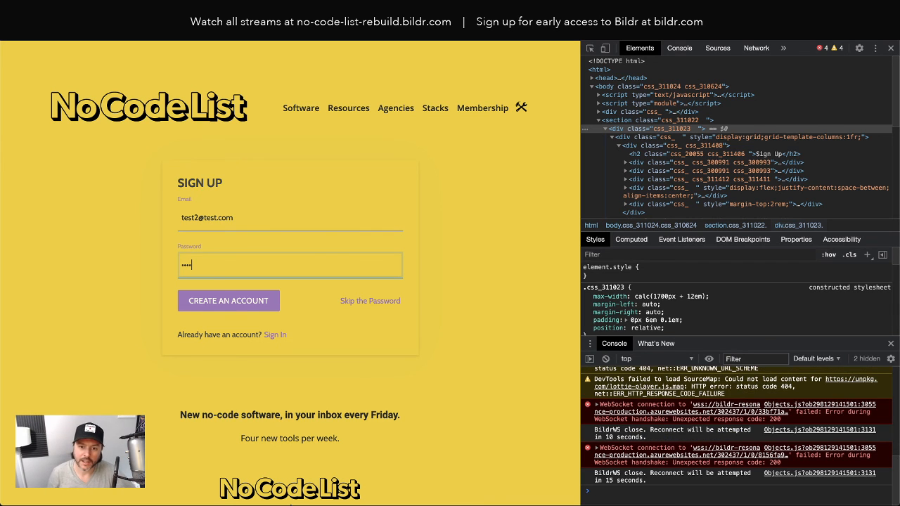
click(235, 303)
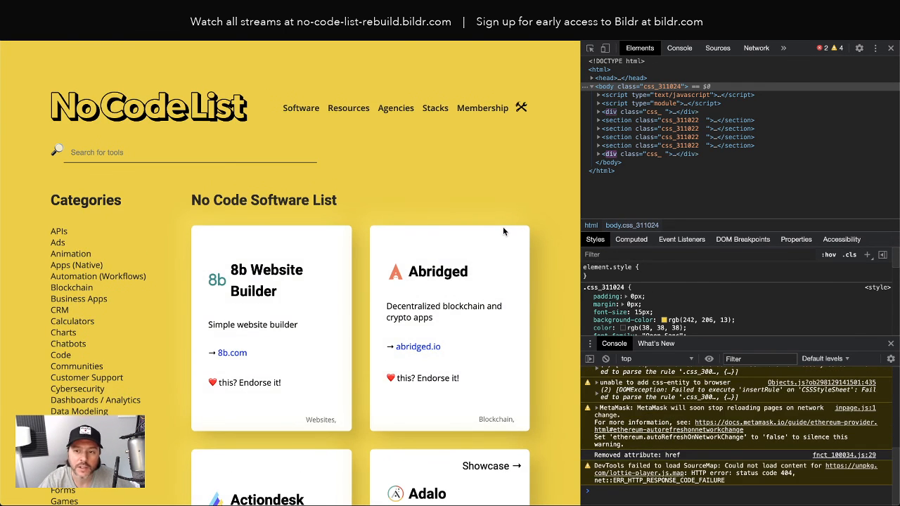
Step: With the DevTools Network log cleared, sign the test account out from the Membership menu
mouse_move(485, 111)
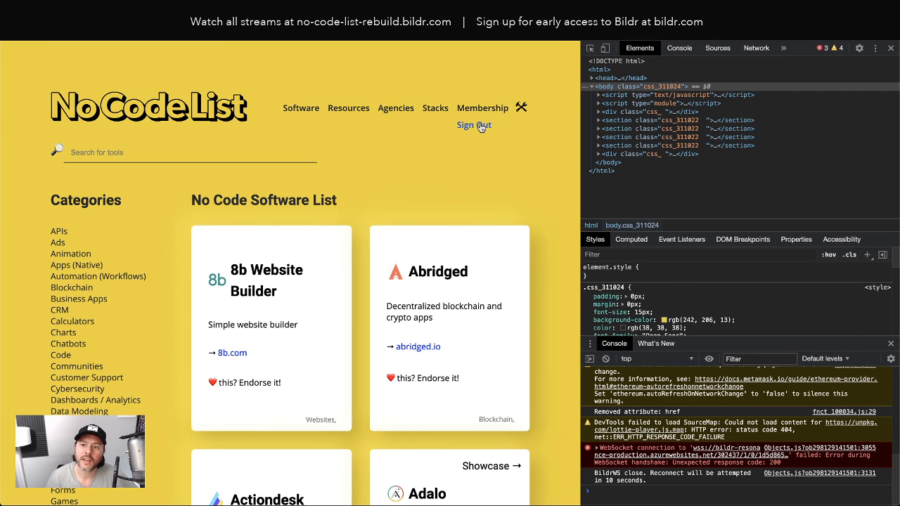
click(757, 48)
click(605, 64)
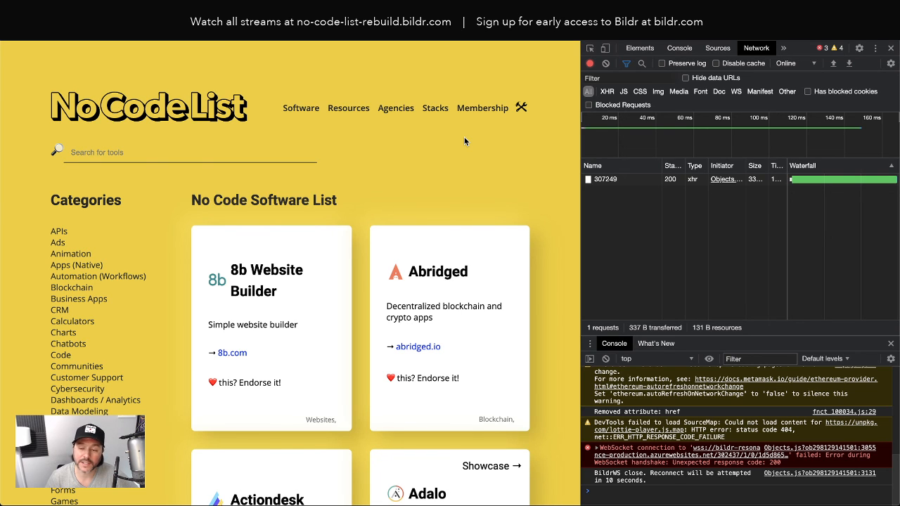
mouse_move(469, 111)
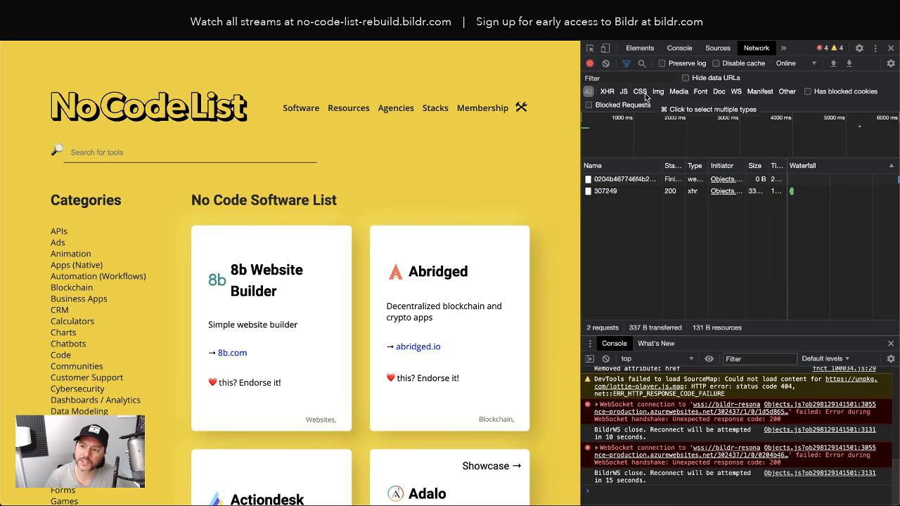
click(606, 63)
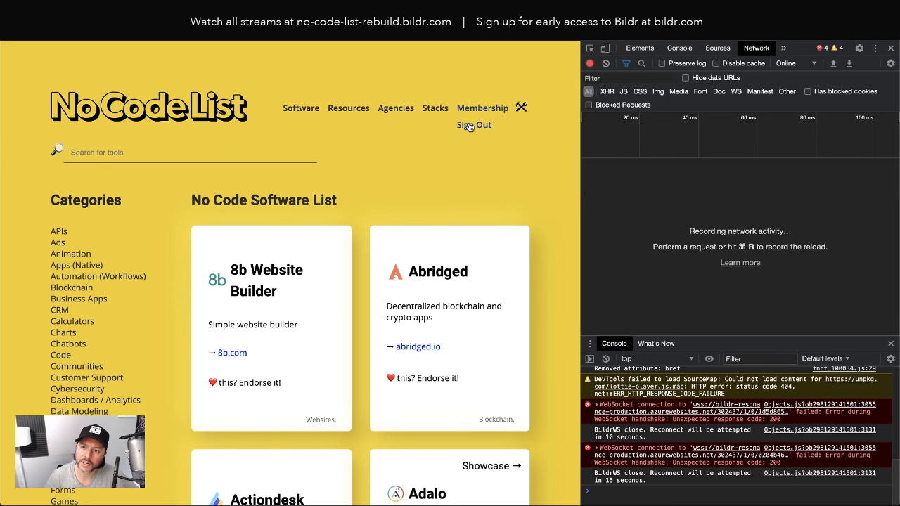
click(469, 125)
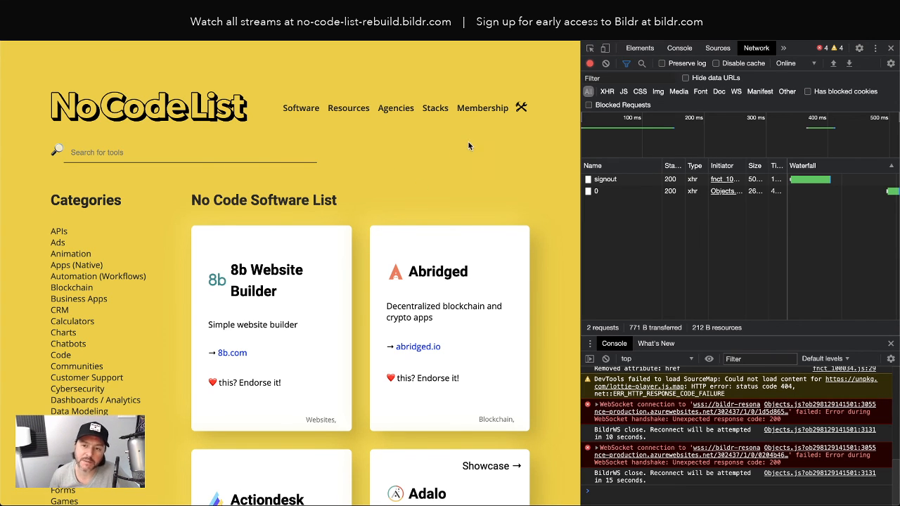
mouse_move(325, 112)
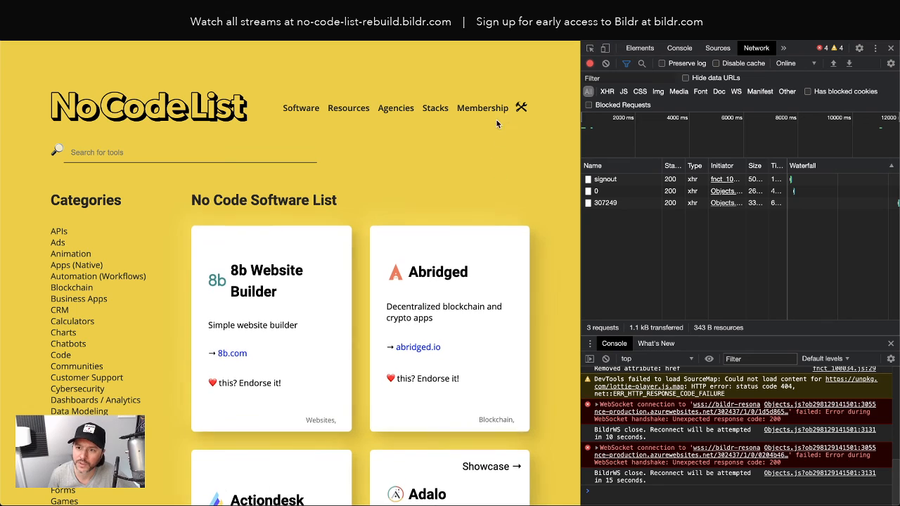
mouse_move(483, 111)
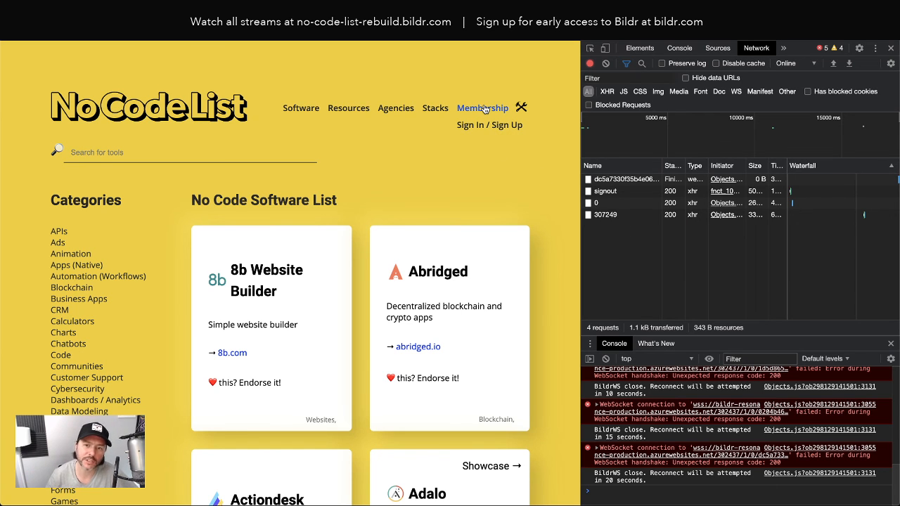
Step: Follow Sign In / Sign Up, reload the home page, and close the developer tools
click(472, 127)
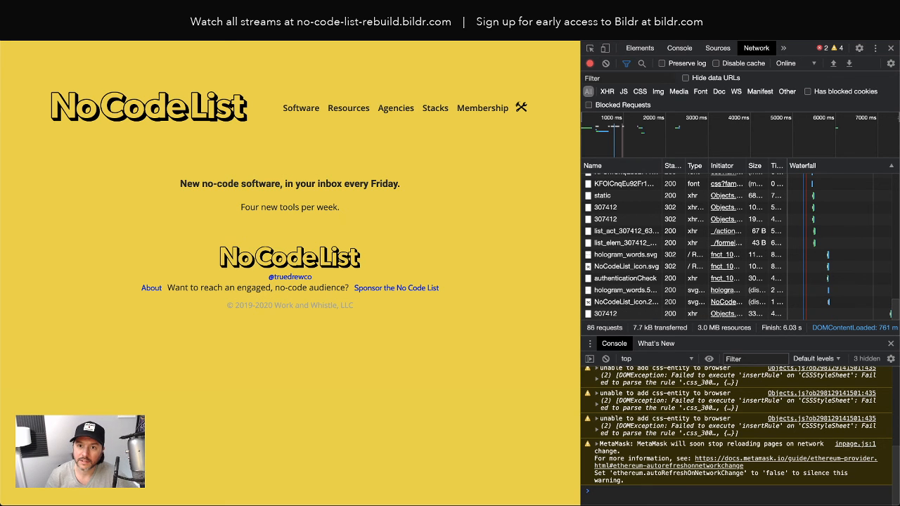
key(Return)
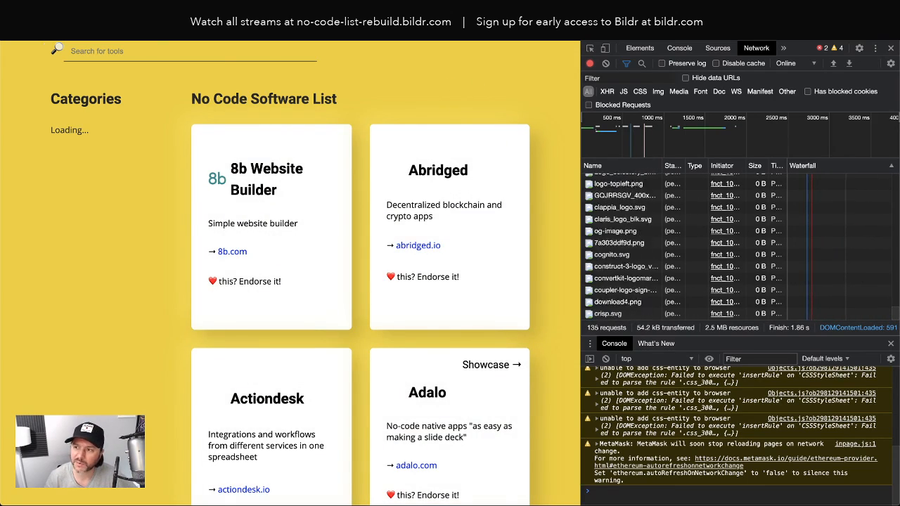
click(890, 49)
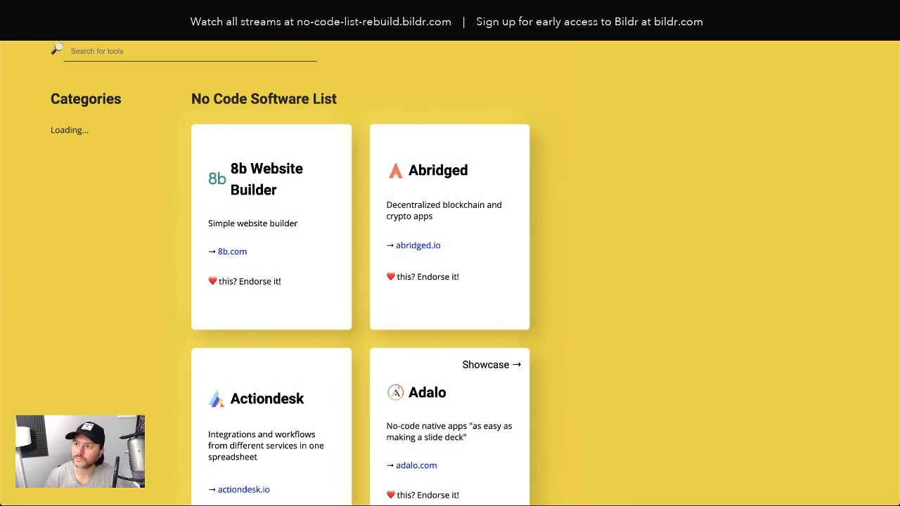
scroll(430, 69, up, 3)
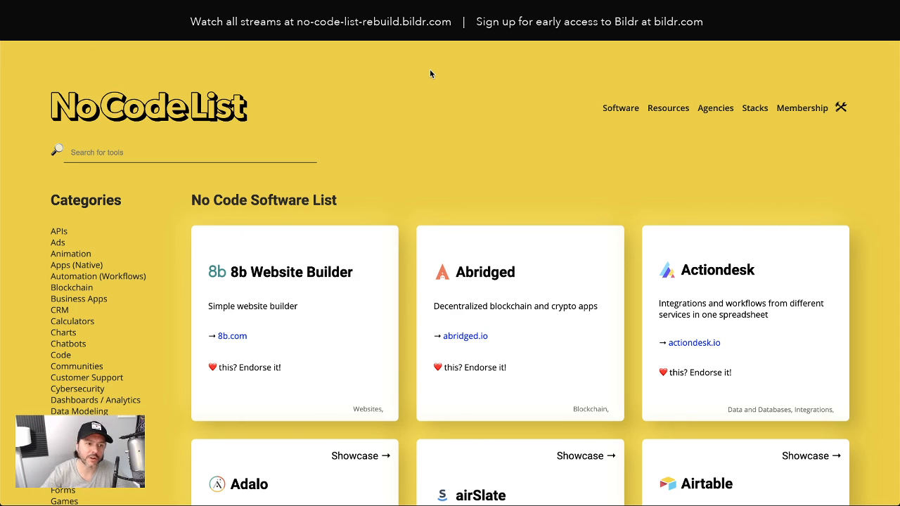